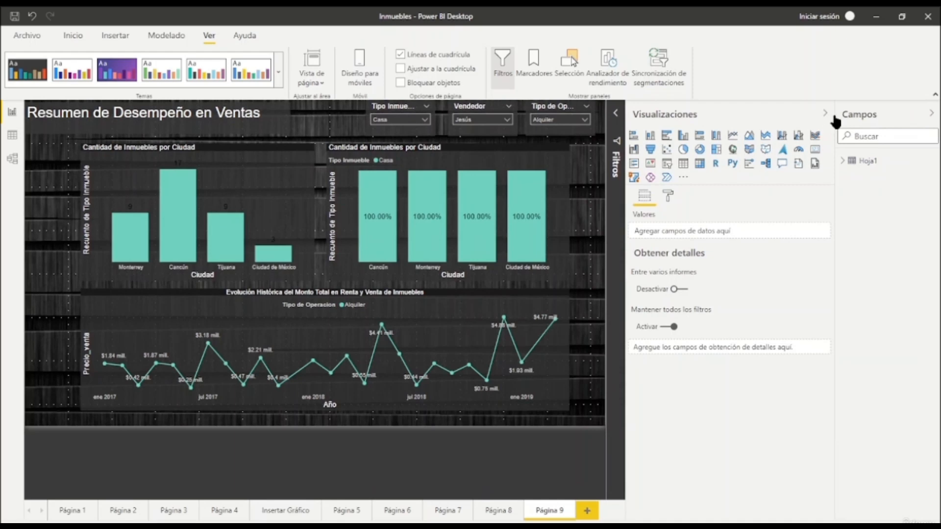
Create a new measure in the Hoja1 table and name it "Suma del Total de Ventas"
left_click_drag(830, 120, 800, 120)
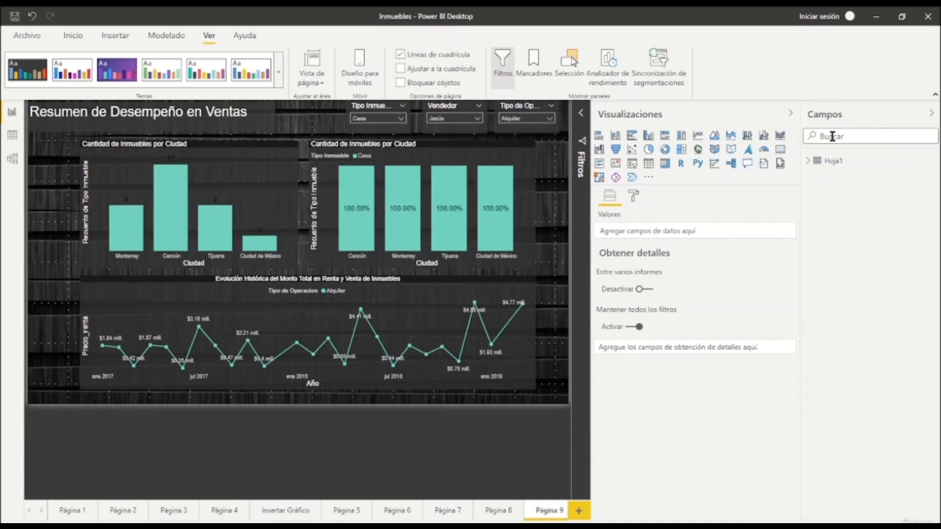
left_click(839, 162)
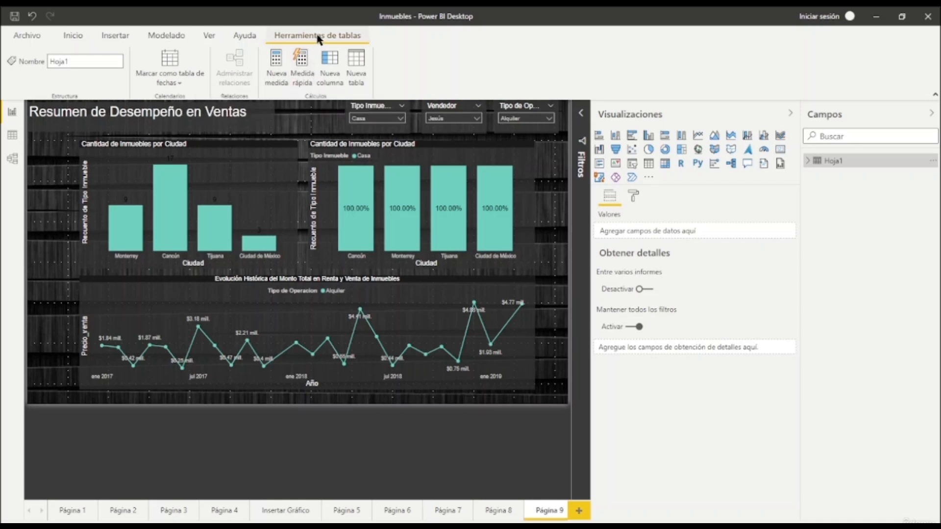
left_click(277, 64)
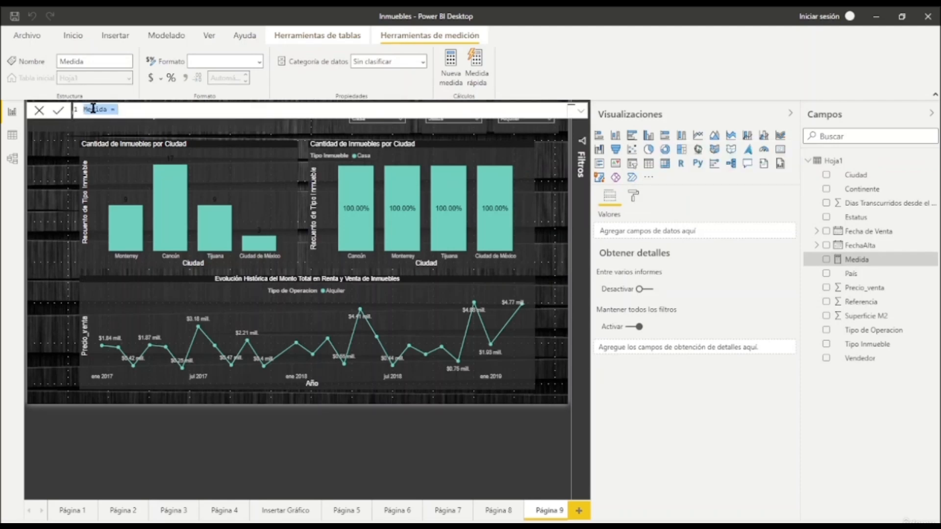
double_click(93, 109)
type("Suma del Total de Ventas")
Define the measure as sum(Hoja1[Precio_venta]) and commit the formula
type("Sum")
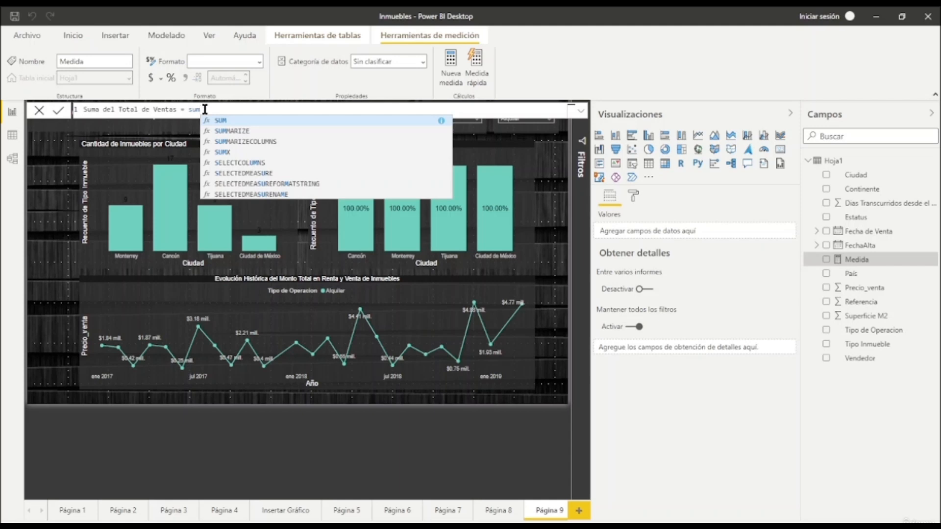
type("(")
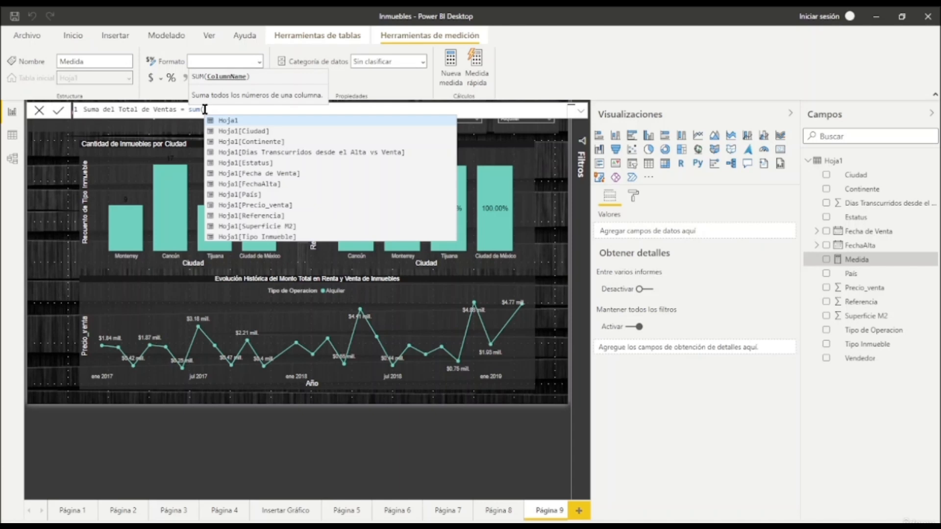
key("Down")
key("Down")
key("Down")
key("Down")
key("Down")
key("Down")
key("Down")
key("Down")
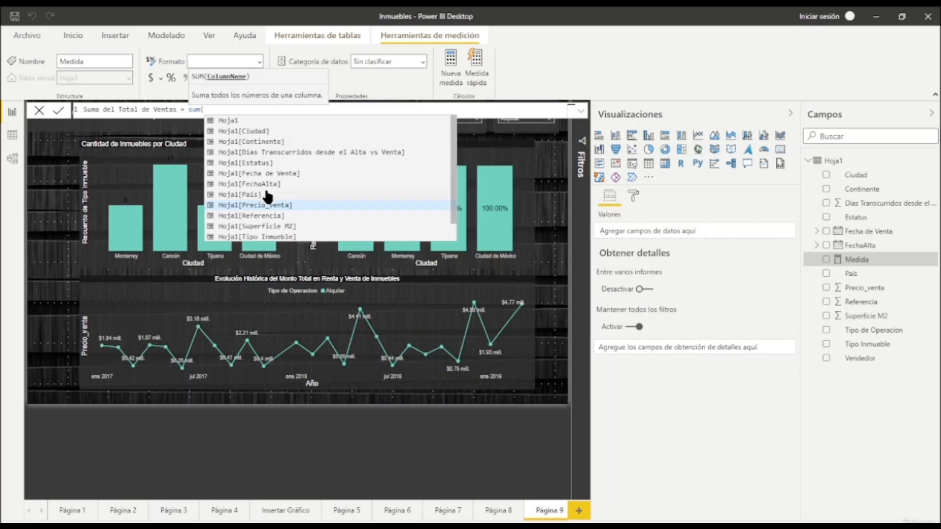
left_click(277, 206)
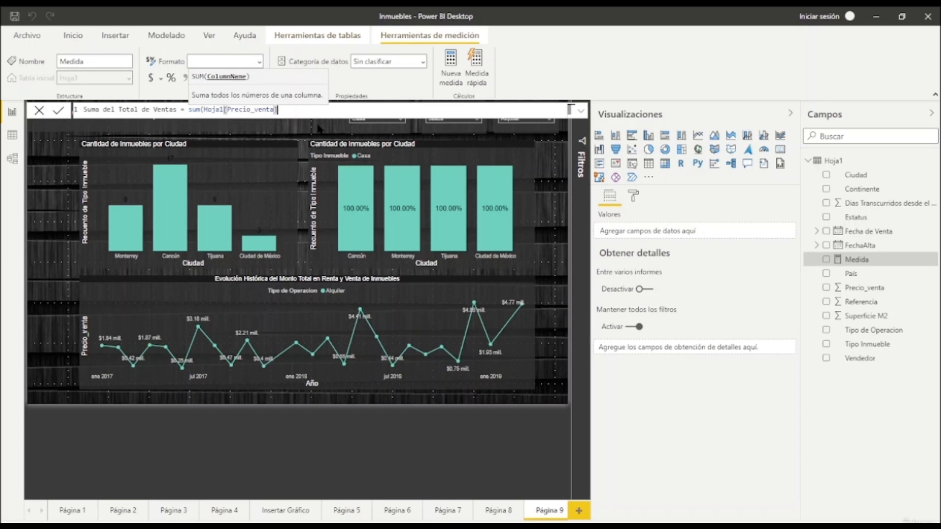
type(")")
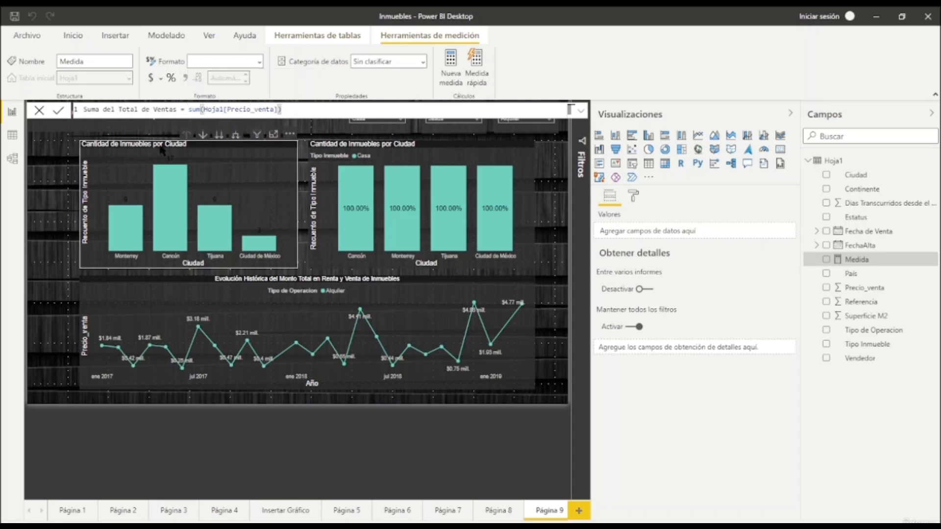
left_click(58, 112)
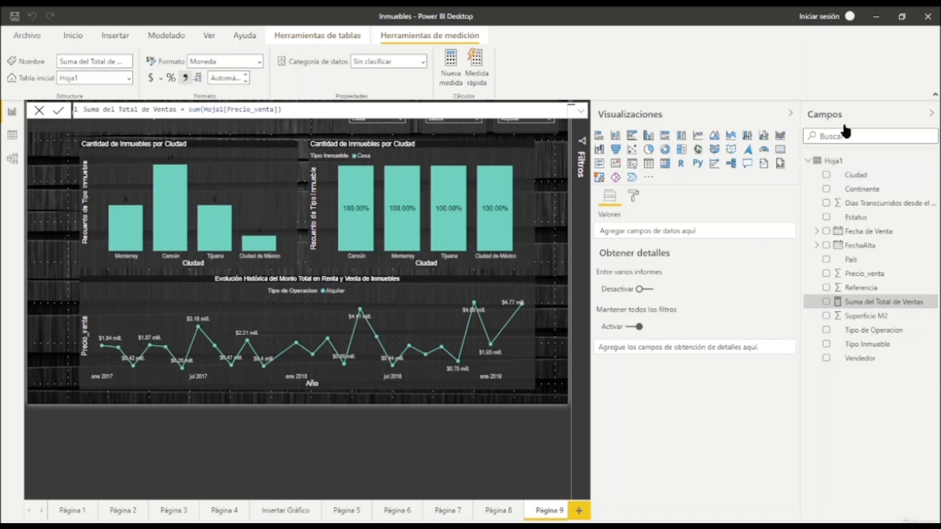
Examine the parts of the "Suma del Total de Ventas" measure: its name, the equals sign, the function and the referenced column
left_click(866, 287)
left_click(871, 303)
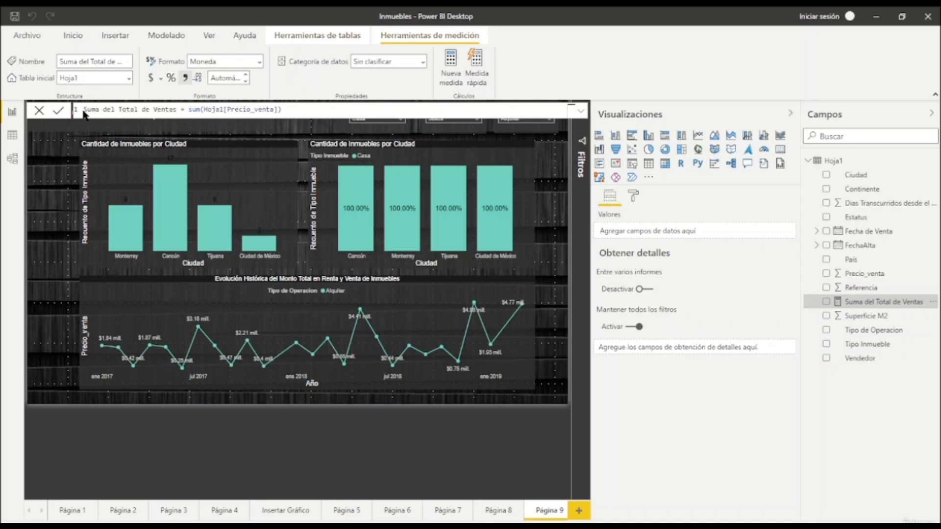
left_click_drag(84, 111, 182, 111)
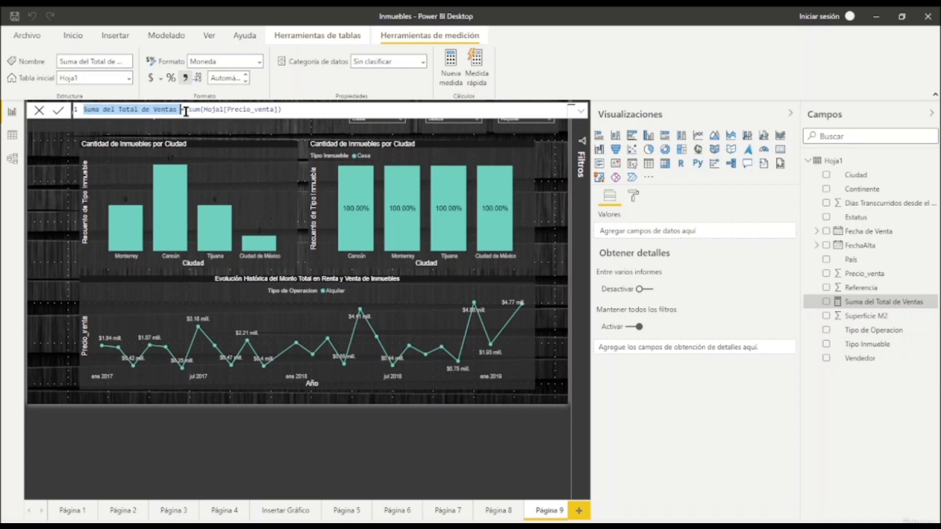
double_click(182, 110)
double_click(194, 110)
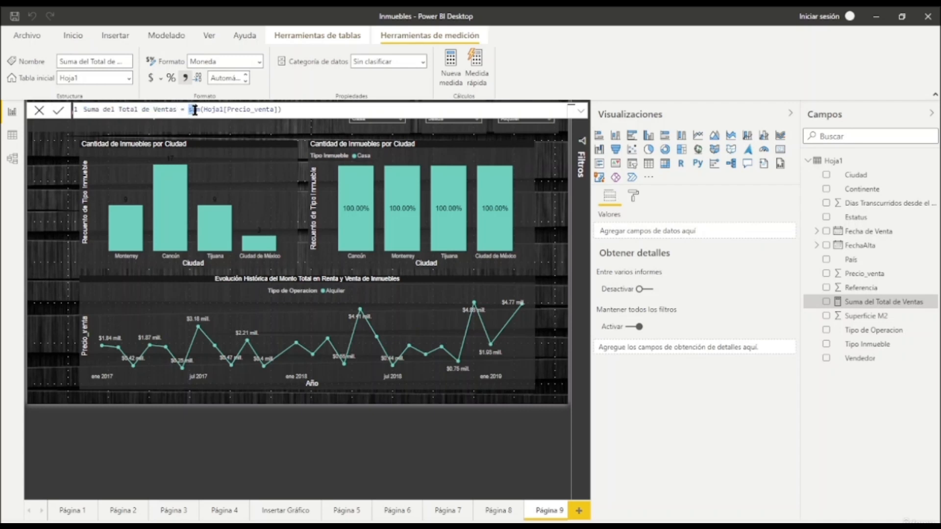
left_click(201, 112)
left_click_drag(207, 112, 300, 110)
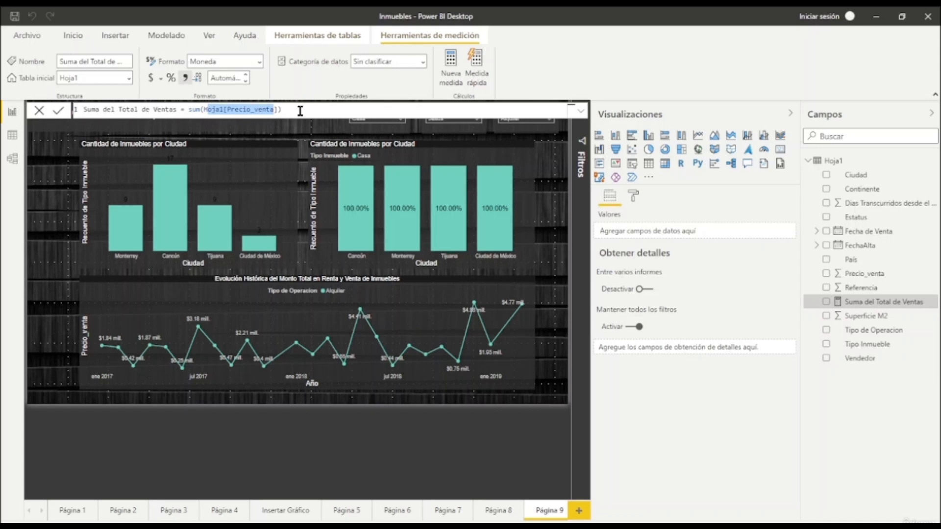
left_click(300, 110)
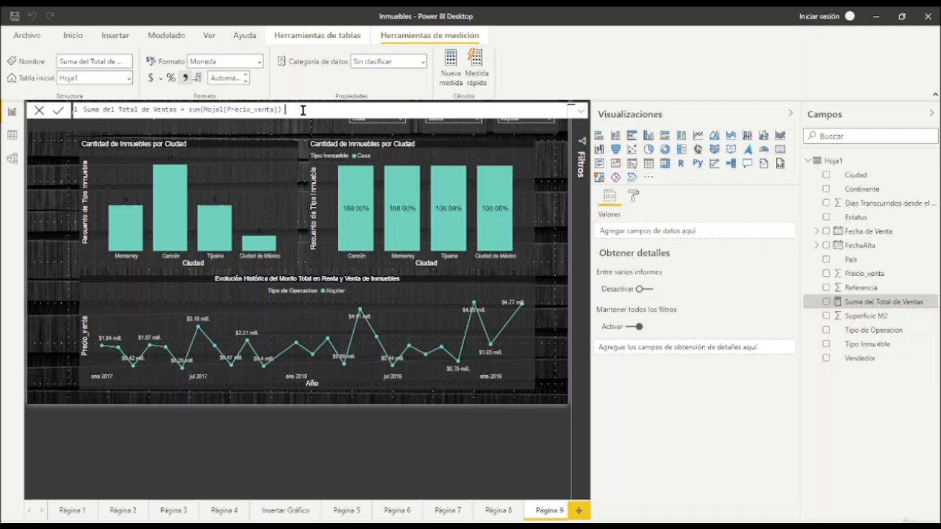
Add a second line to the measure with the comment "-- Ejemplo de formulación DAX, estamos realizando el ejercicio de una sumatoria."
key("shift+Return")
key("Up")
key("Down")
type("--")
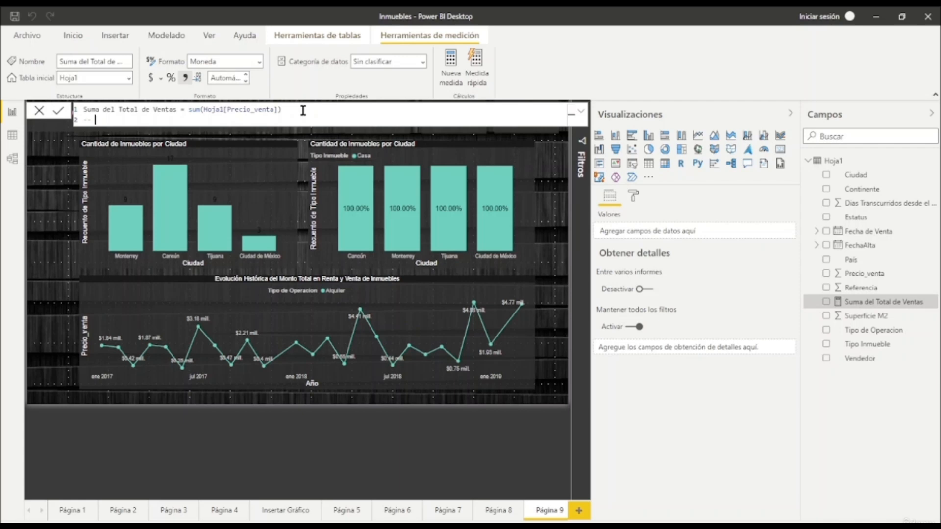
type("ejemplo de fomra")
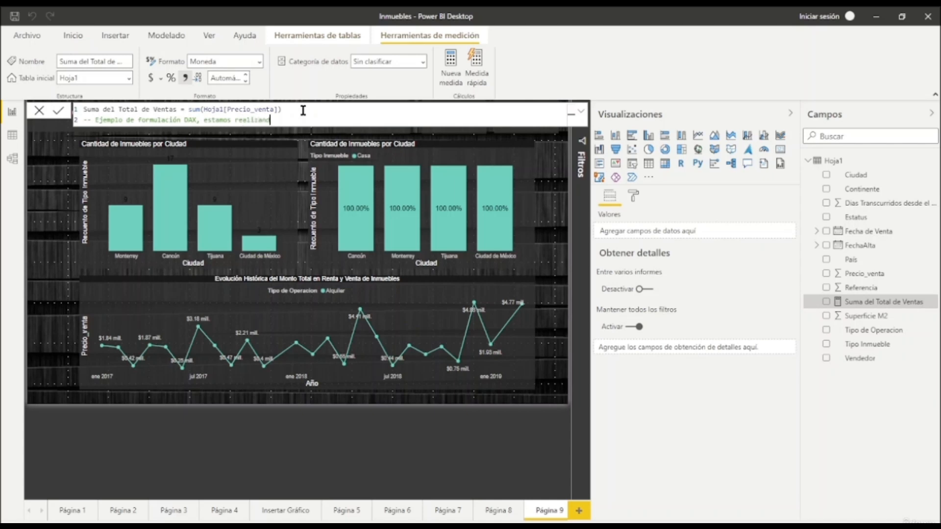
type("el ejercicio de una sumatoria.")
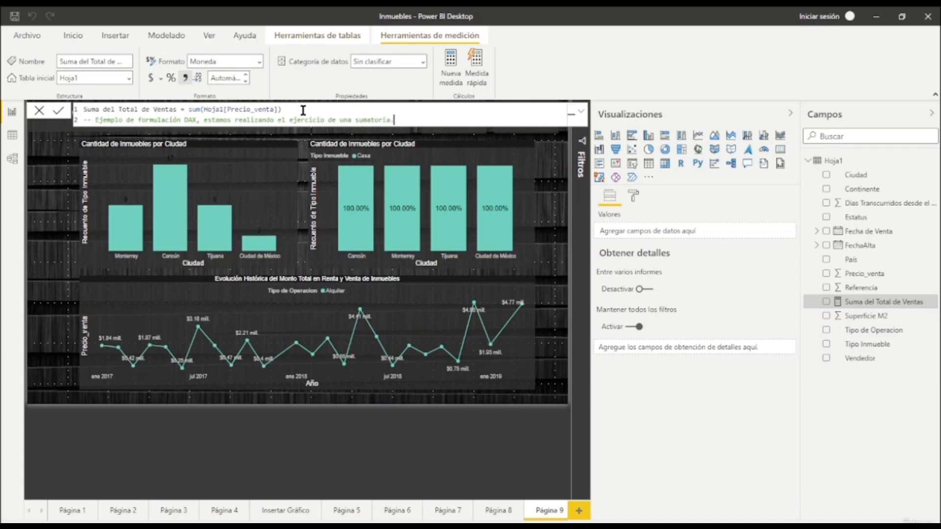
Review the measure's formula line and its comment line, and commit the edited measure
left_click_drag(393, 120, 271, 130)
left_click_drag(394, 120, 78, 125)
left_click_drag(284, 109, 139, 109)
left_click(199, 110)
left_click_drag(284, 109, 230, 110)
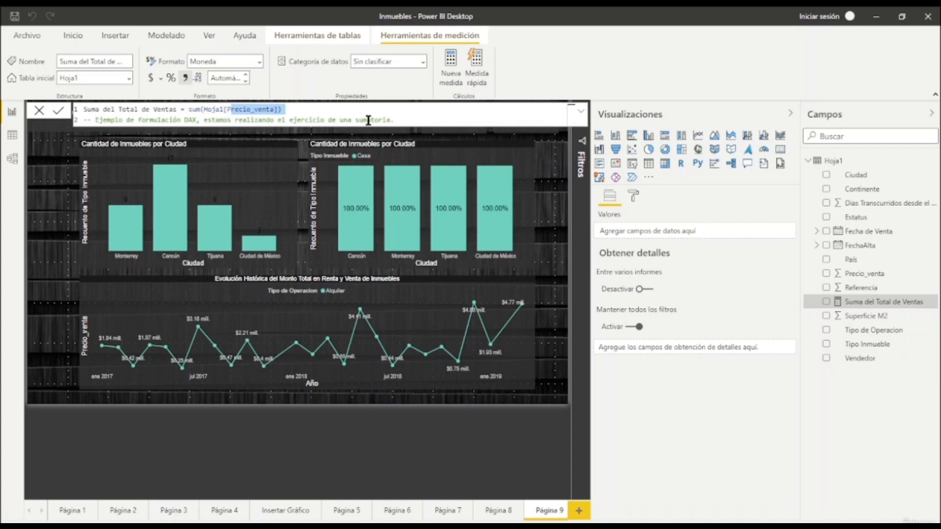
left_click(409, 123)
left_click_drag(410, 123, 31, 124)
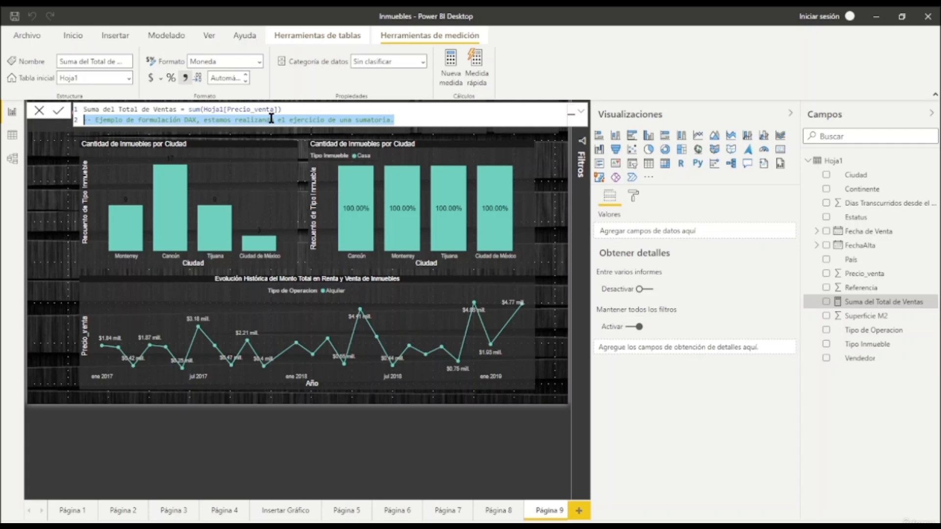
left_click(89, 120)
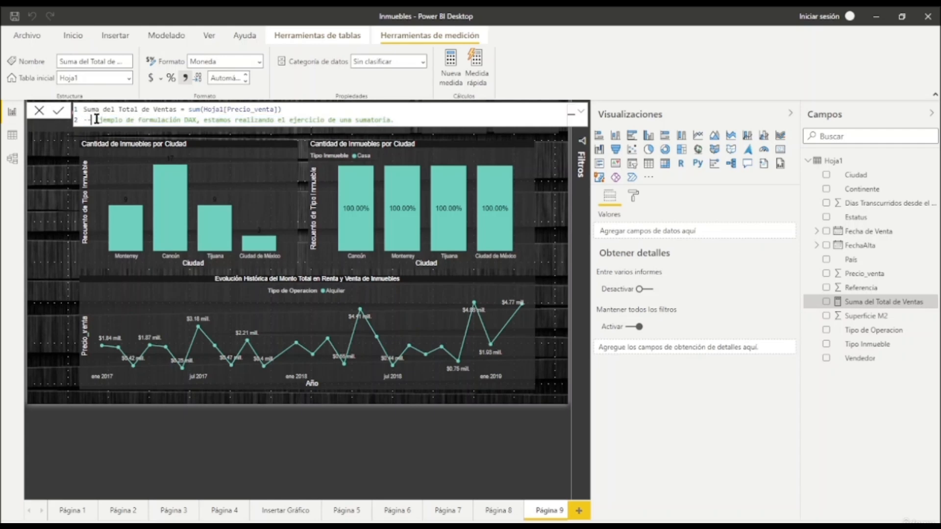
left_click(58, 113)
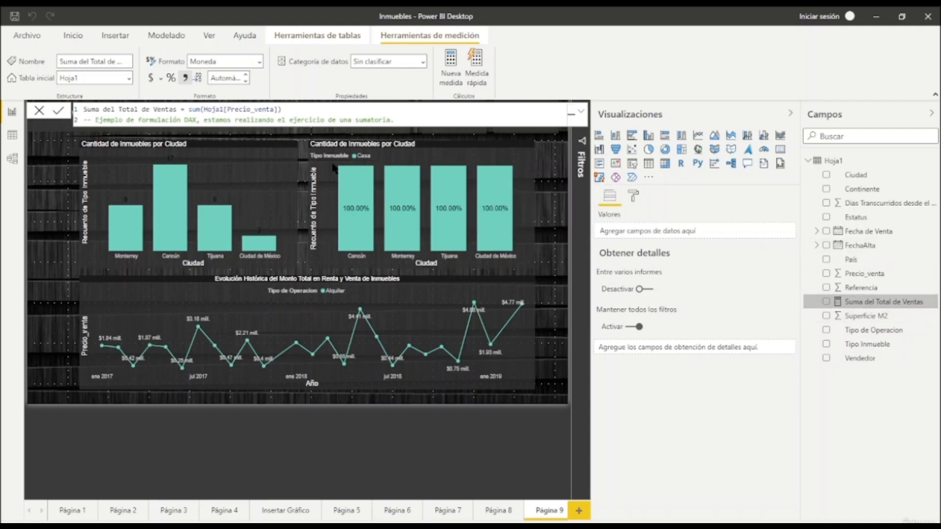
Narrow the two "Cantidad de Inmuebles por Ciudad" charts from their facing sides to open a gap between them
left_click(263, 151)
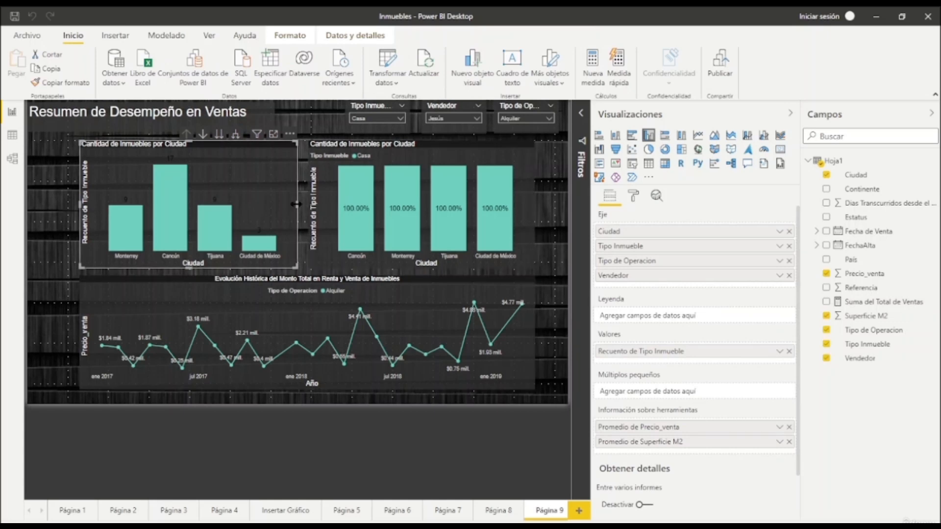
left_click_drag(297, 204, 226, 201)
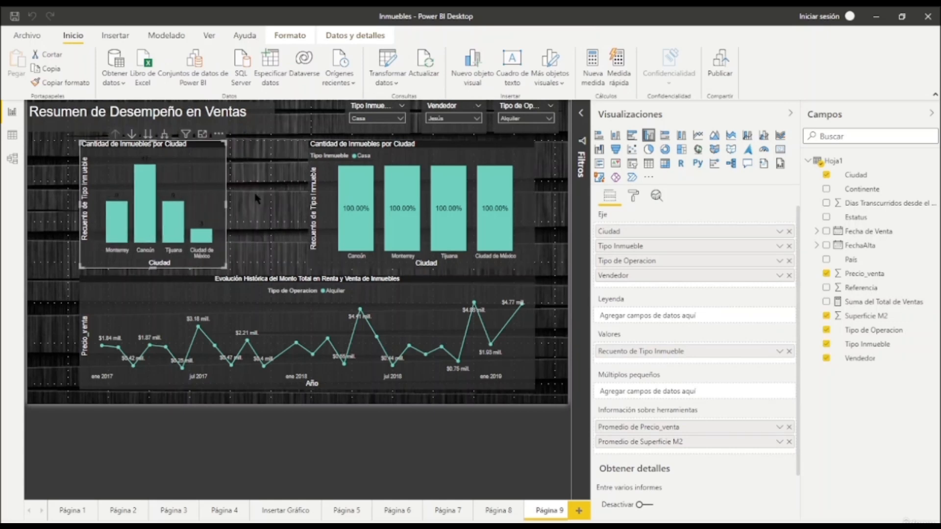
left_click(338, 156)
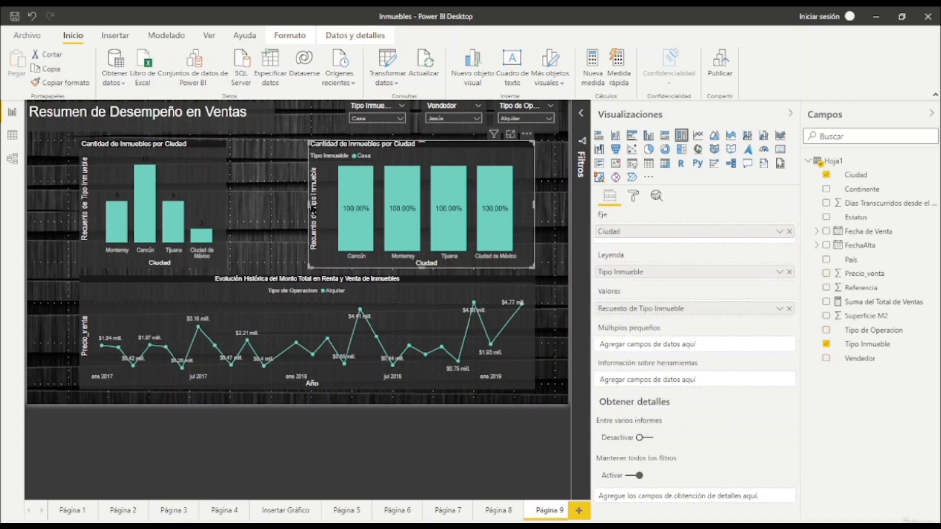
left_click_drag(308, 204, 371, 206)
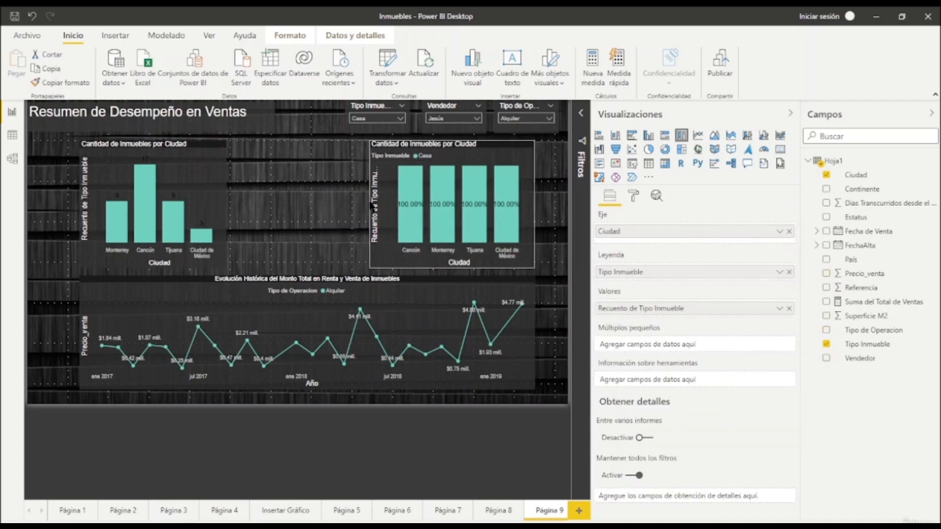
Duplicate the left column chart into the gap, shift the 100% stacked chart right, and space and widen the copy to fit between them
left_click(188, 153)
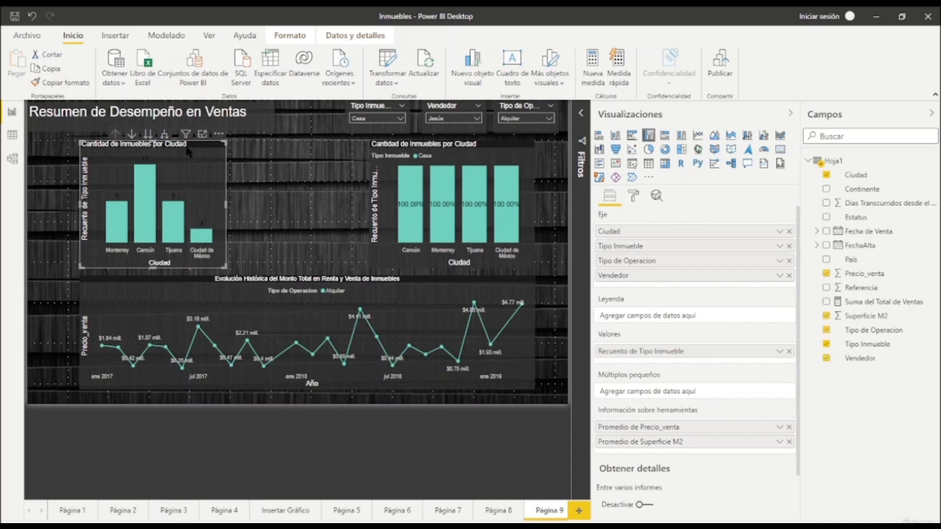
left_click_drag(187, 150, 334, 151)
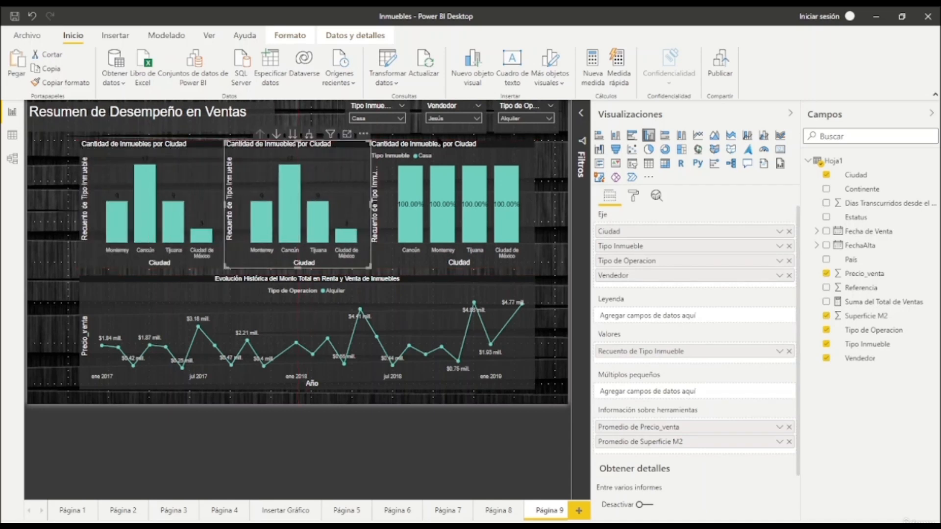
left_click_drag(472, 145, 495, 146)
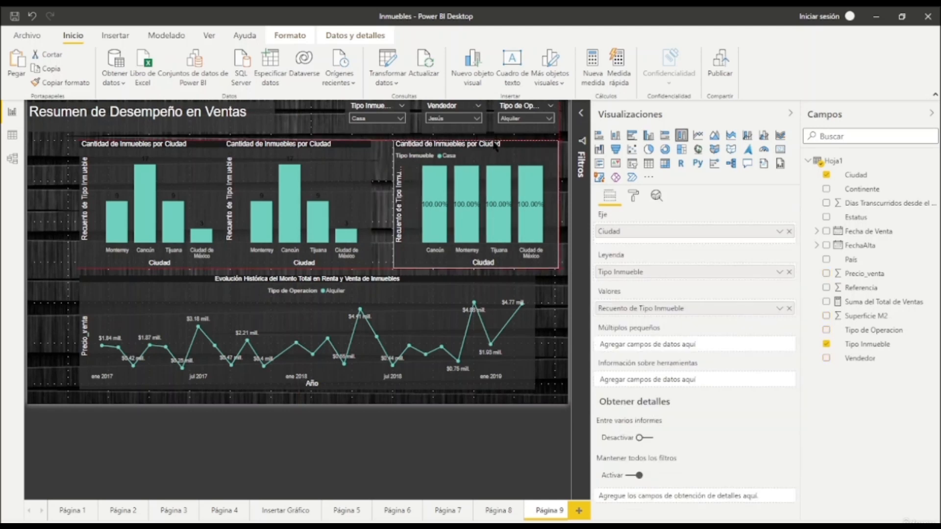
left_click(340, 148)
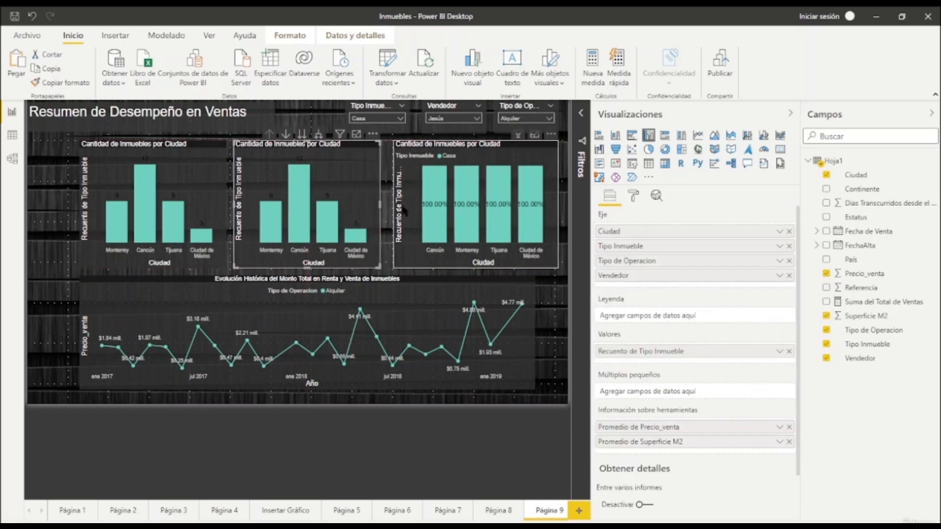
left_click_drag(380, 206, 386, 206)
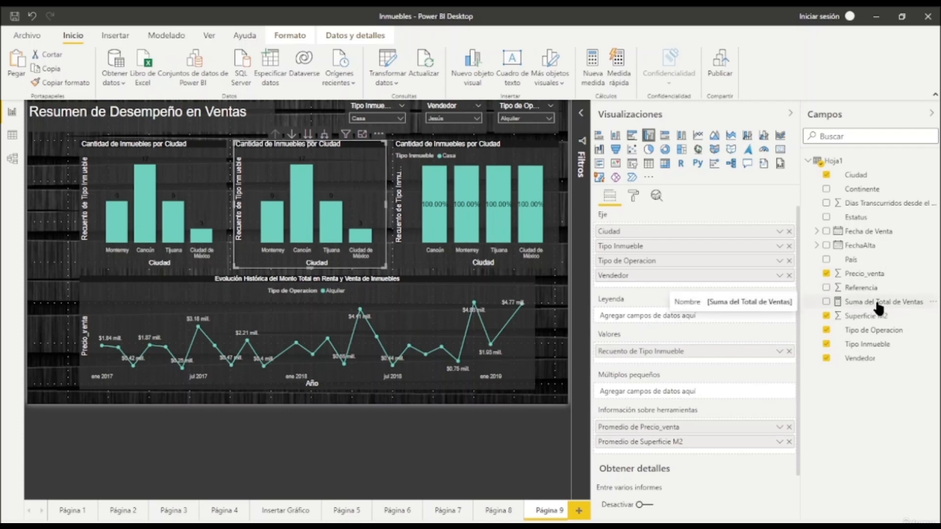
Replace Recuento de Tipo Inmueble with Suma del Total de Ventas as the middle chart's value and make its data labels white
left_click_drag(872, 305, 698, 345)
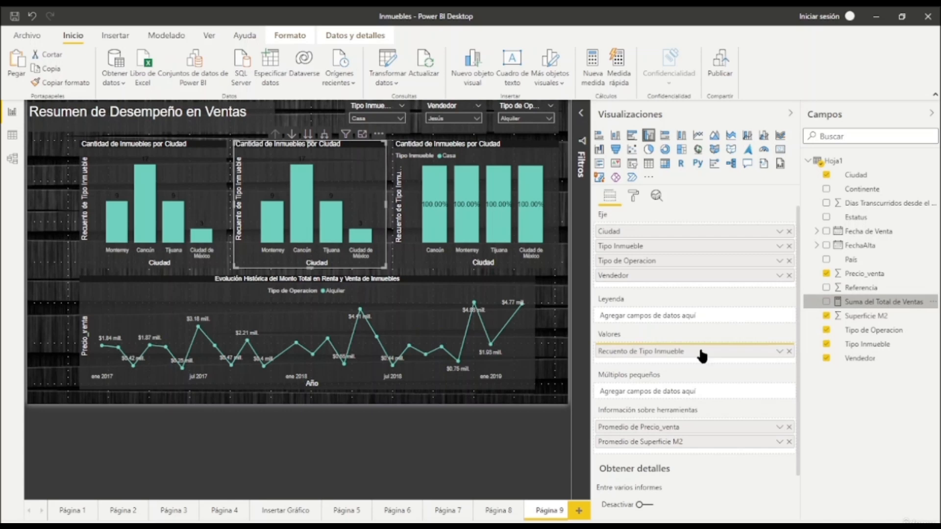
left_click(788, 365)
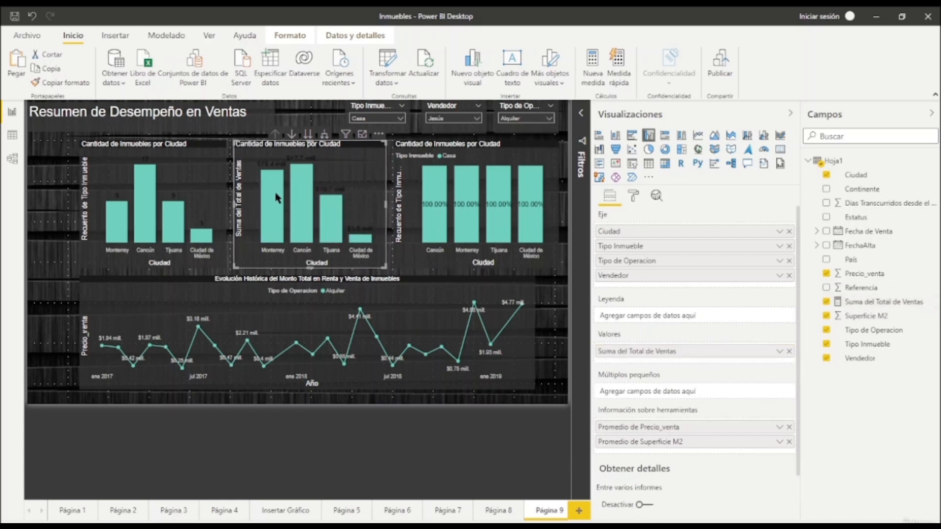
left_click(631, 196)
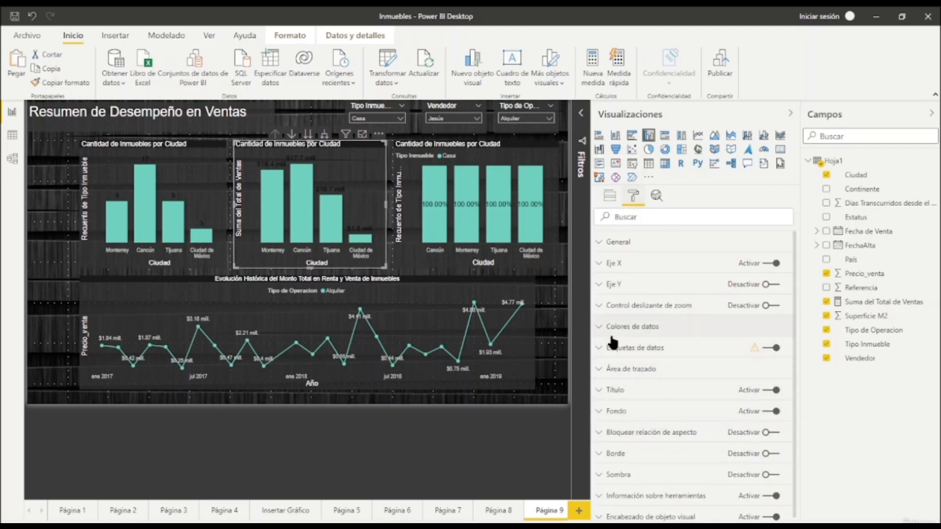
left_click(607, 349)
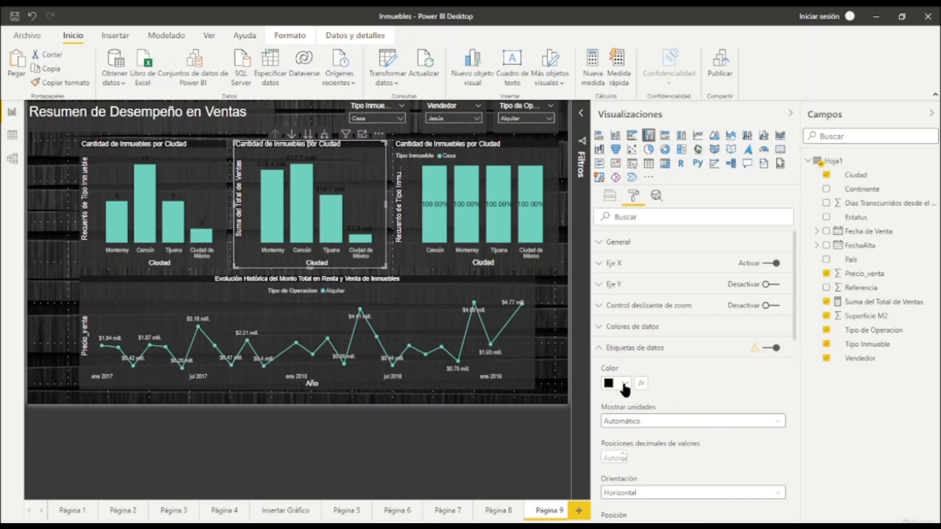
left_click(625, 385)
left_click(624, 192)
left_click(599, 349)
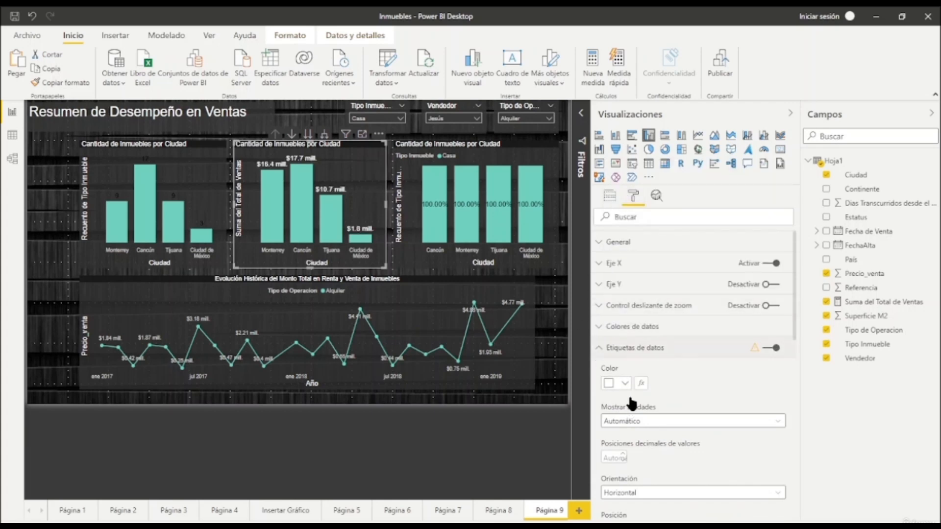
Retitle the middle column chart as "Ventas de Inmuebles por Ciudad"
left_click(599, 390)
double_click(624, 424)
type("Vnetas de Inmuebles por Ciudad")
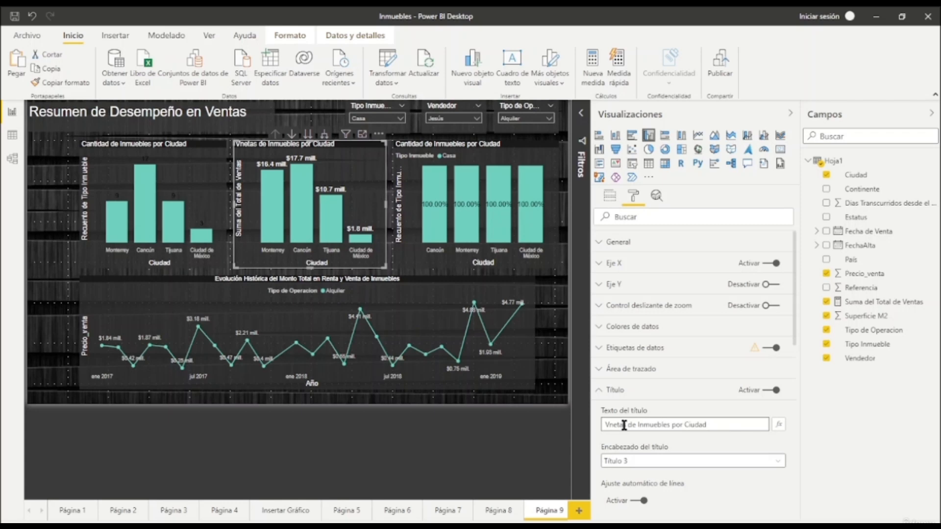
double_click(614, 424)
type("Ventas")
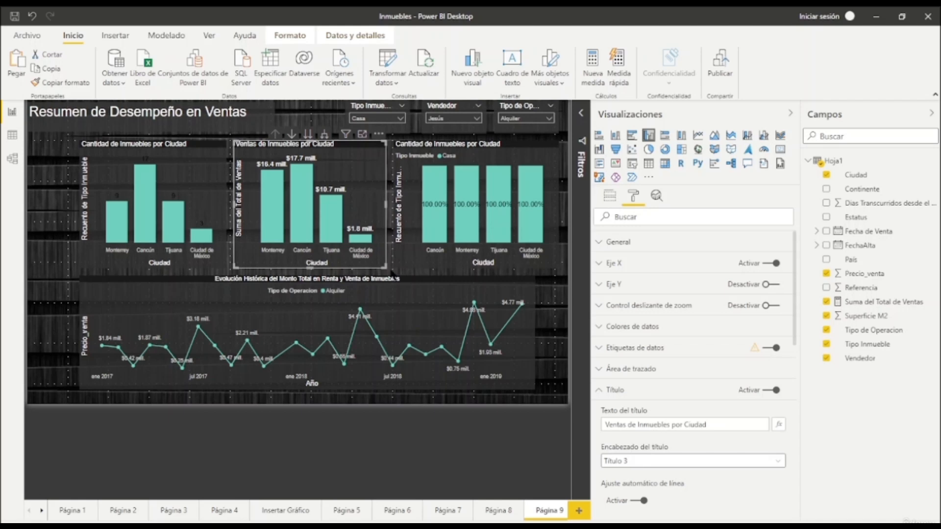
left_click(368, 141)
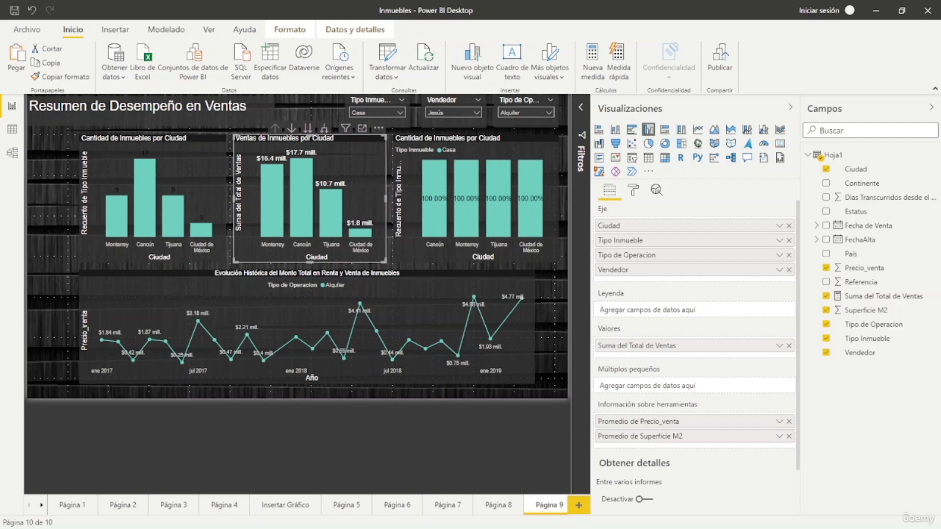
Widen the field list and examine the data format and currency symbol choices for the Suma del Total de Ventas measure
left_click_drag(800, 364, 724, 367)
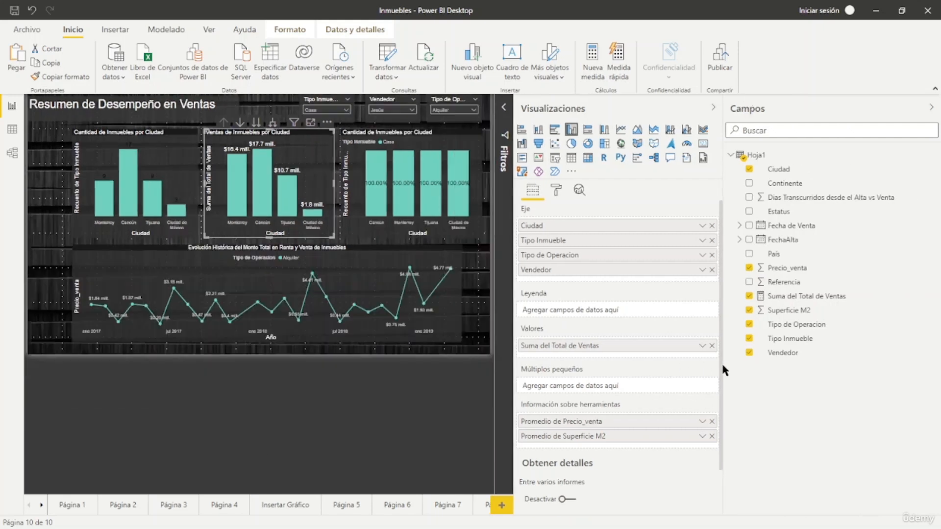
left_click(778, 297)
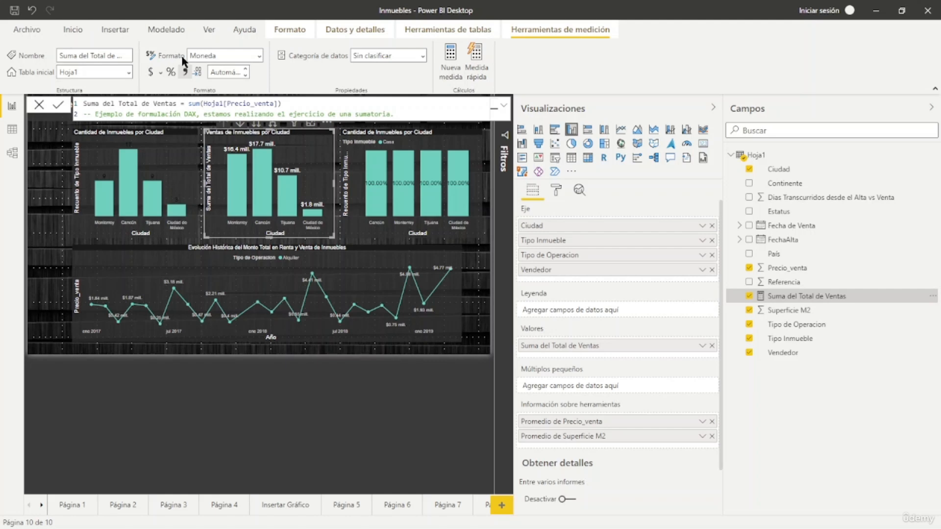
left_click(260, 56)
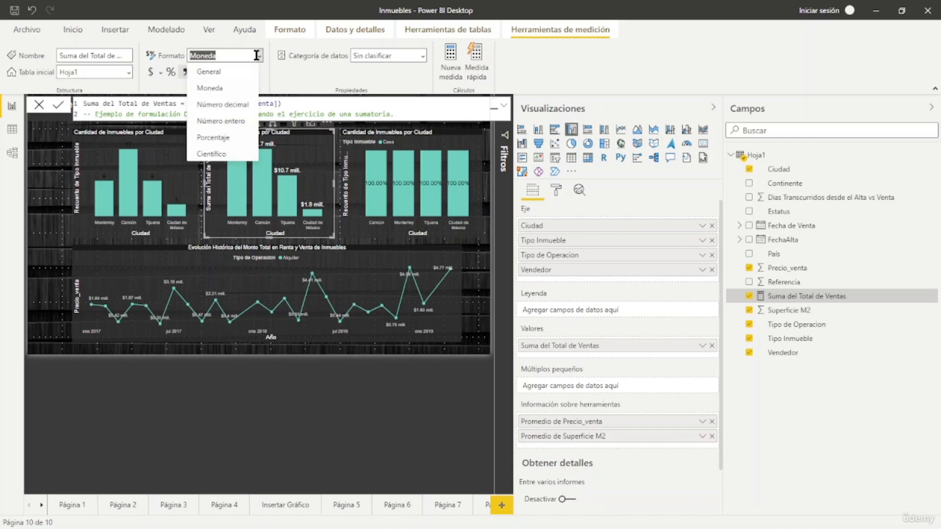
left_click(260, 56)
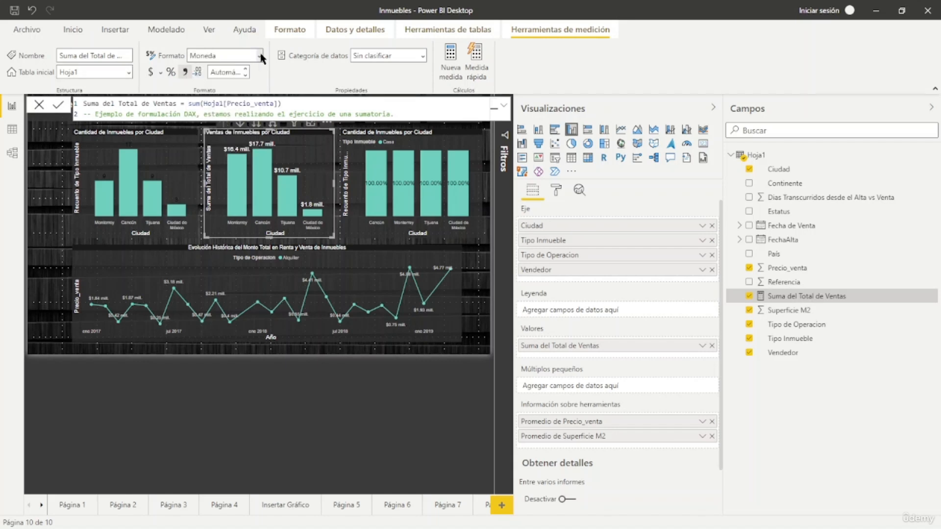
left_click(160, 73)
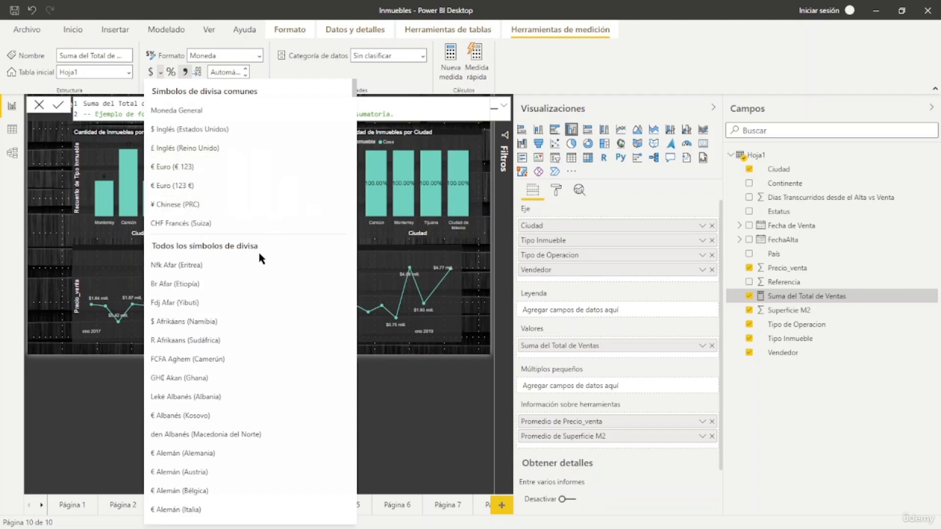
scroll(254, 282, "down", 8)
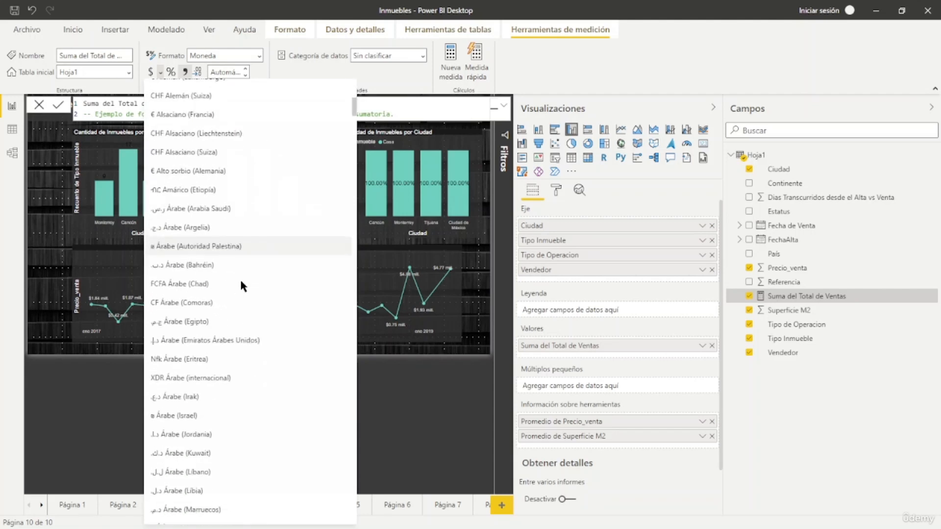
left_click(163, 73)
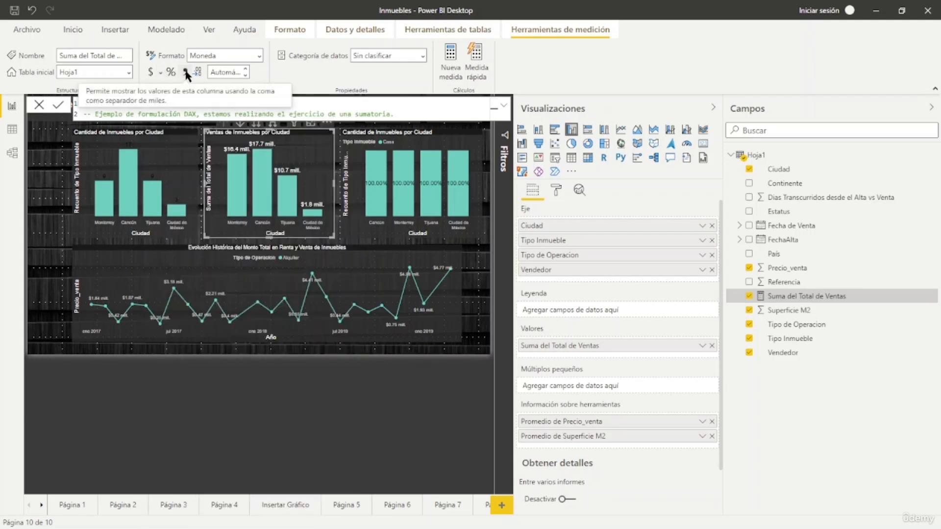
Set the Suma del Total de Ventas measure to 0 decimal places
left_click(186, 73)
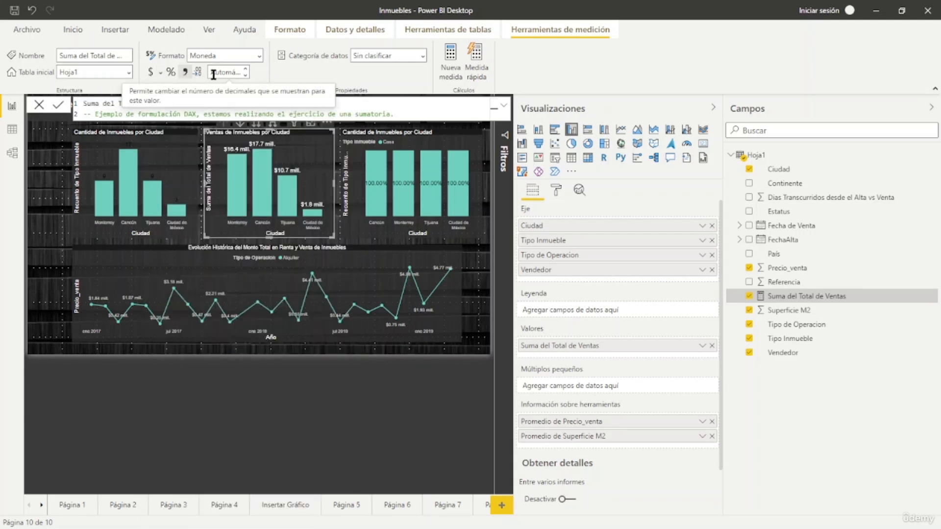
left_click(245, 74)
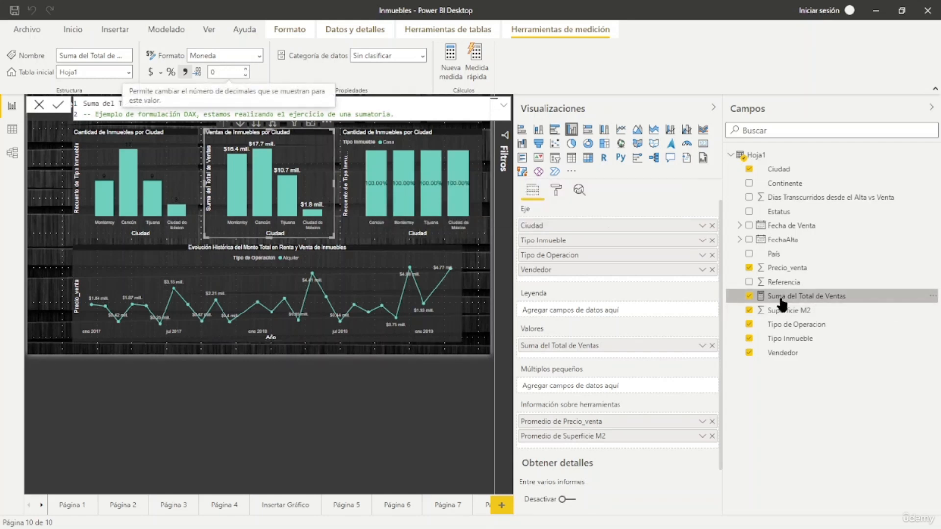
left_click(316, 417)
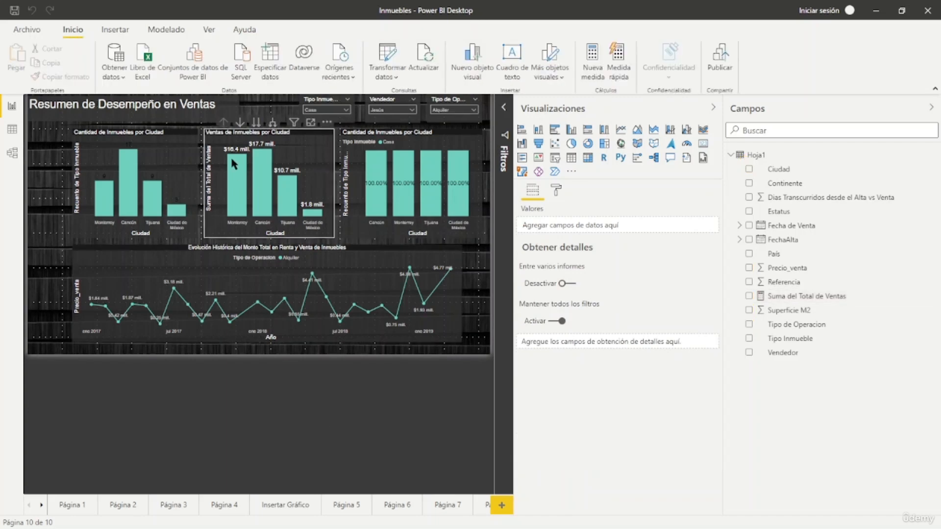
Try the percentage format on the Suma del Total de Ventas measure with the middle chart selected
left_click(250, 129)
mouse_move(269, 130)
left_mouse_down()
mouse_move(269, 160)
mouse_move(277, 160)
mouse_move(272, 129)
left_mouse_up()
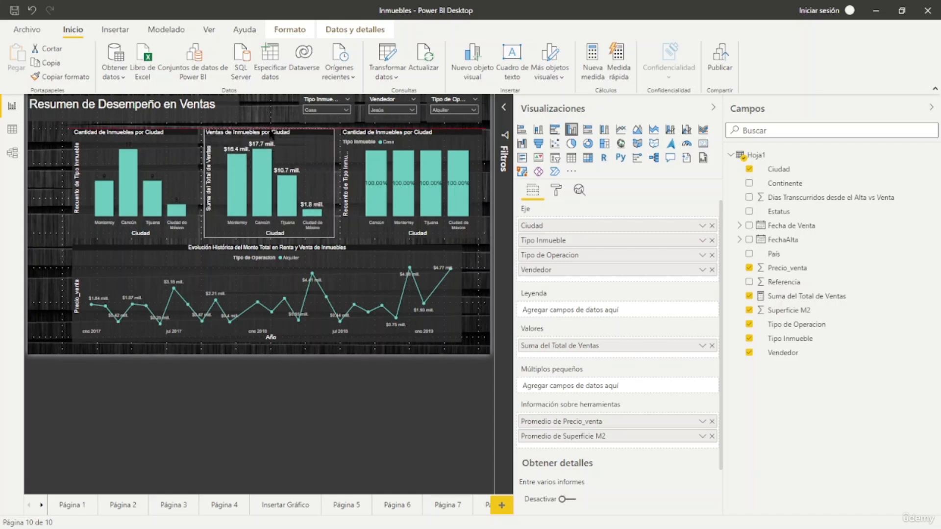
left_click(832, 296)
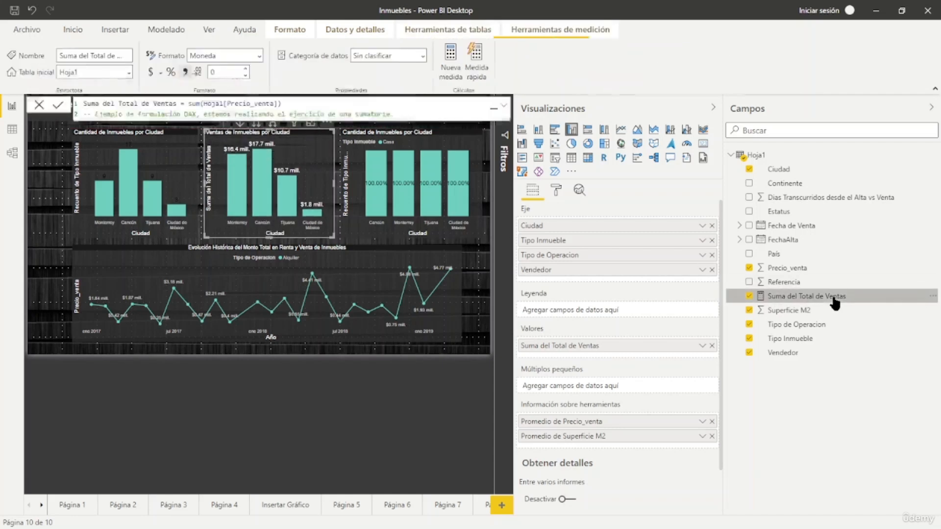
left_click(172, 73)
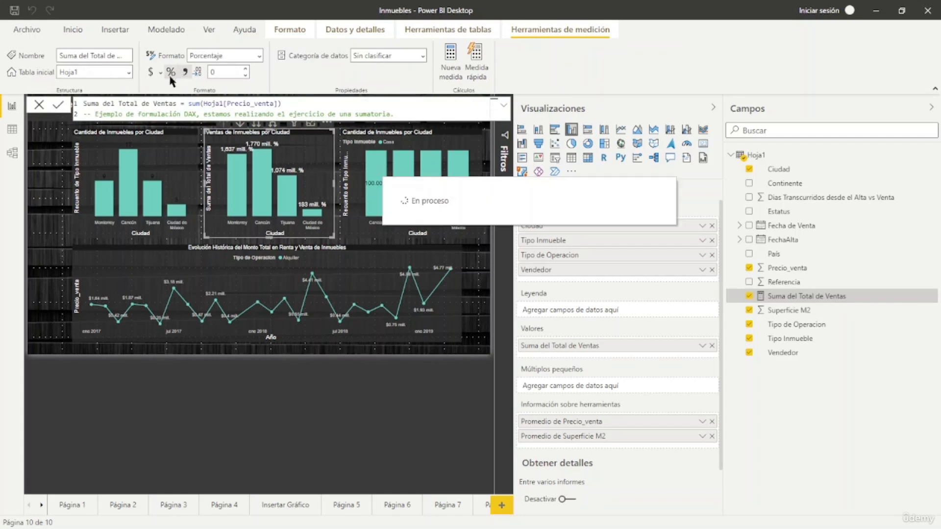
Narrow the sales history line chart from its right edge to free space beside it
left_click(439, 254)
left_click_drag(461, 294, 326, 297)
left_click(387, 293)
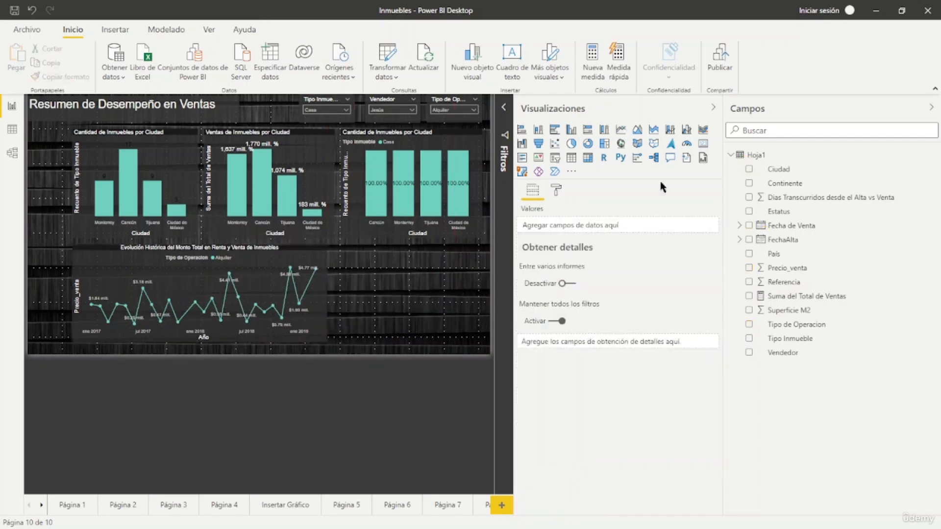
Try a card with Suma del Total de Ventas in the space beside the line chart, and delete the card
left_click(702, 144)
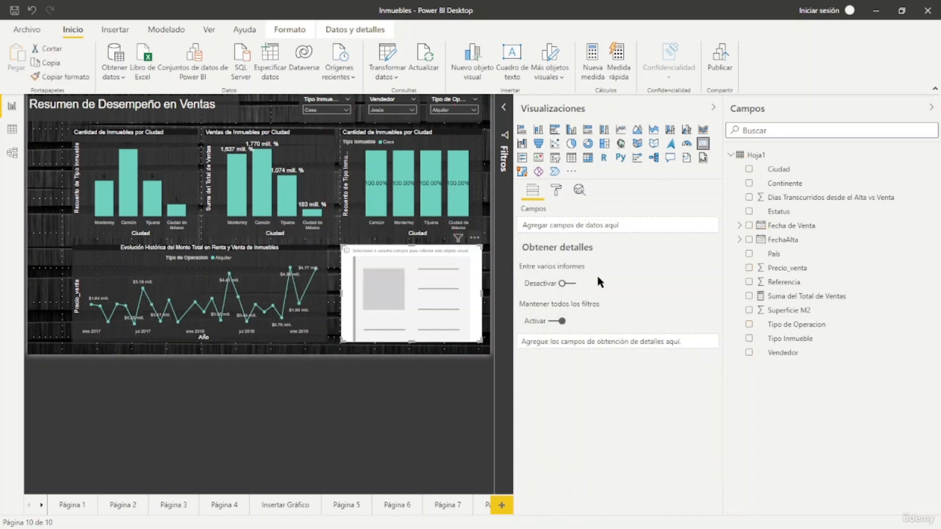
left_click_drag(780, 296, 587, 223)
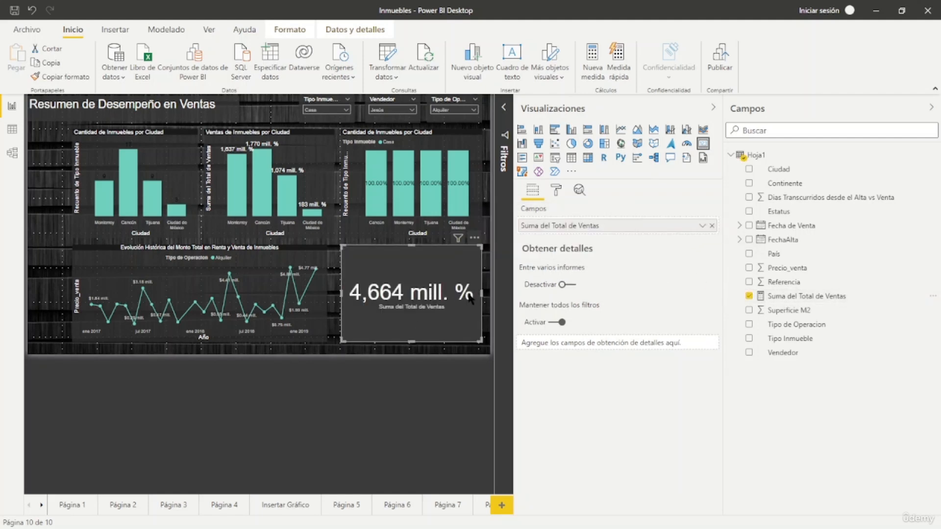
left_click(474, 237)
left_click(468, 279)
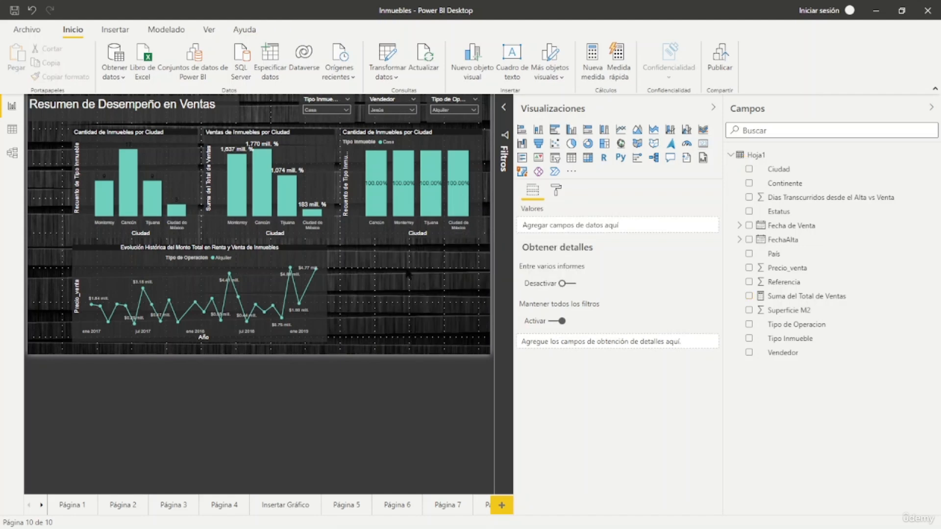
Format the Suma del Total de Ventas measure as Moneda with 0 decimal places
left_click(794, 297)
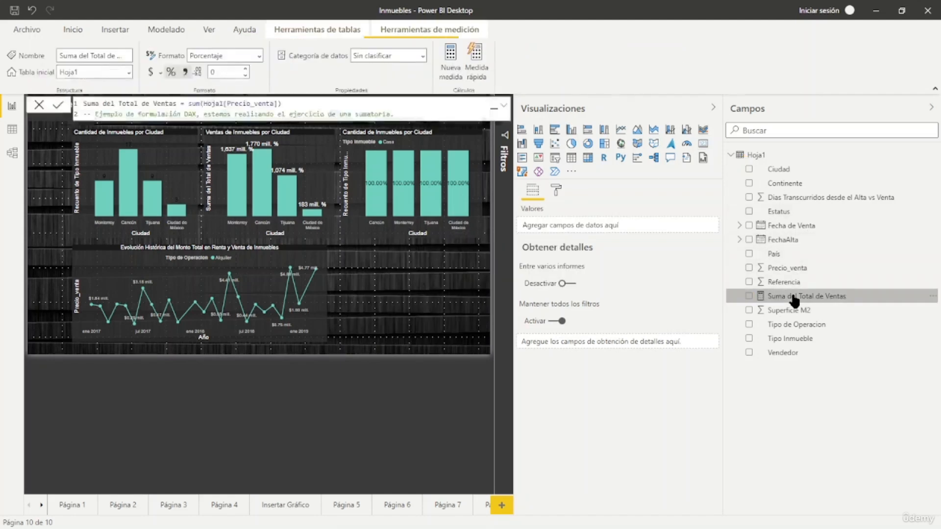
left_click(259, 55)
left_click(229, 86)
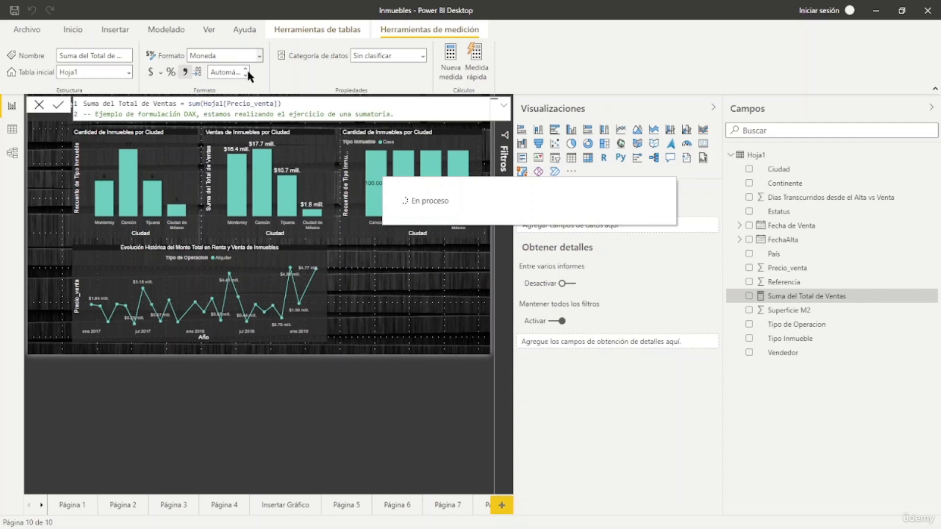
left_click(247, 71)
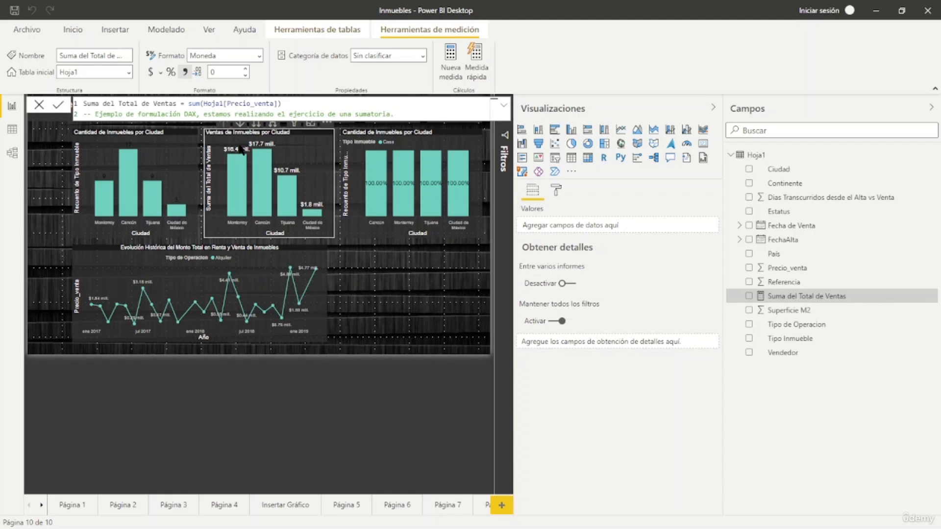
Insert a card showing Suma del Total de Ventas in the empty space beside the line chart
left_click(393, 310)
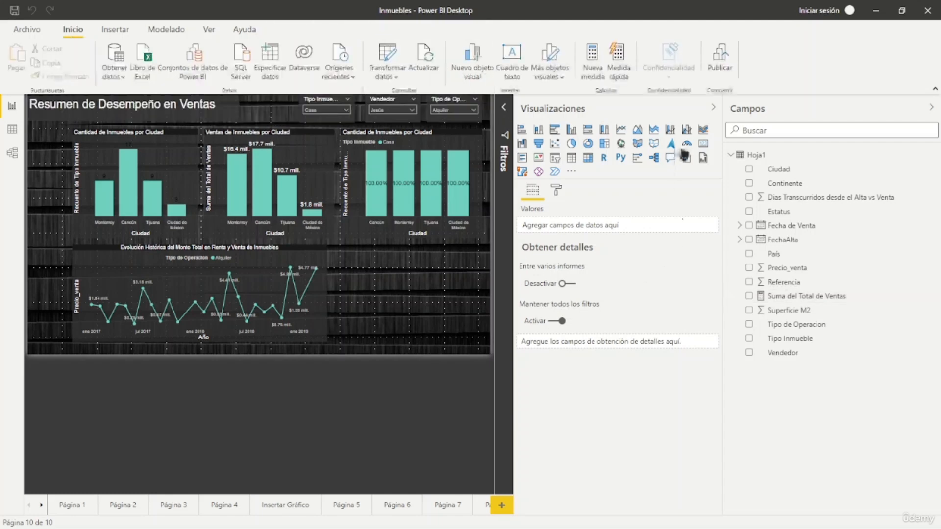
left_click(703, 144)
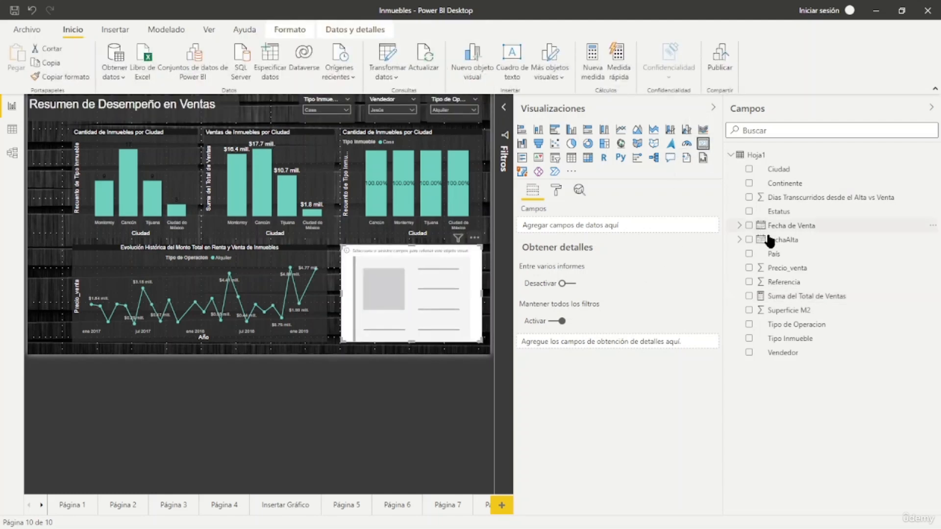
left_click_drag(778, 296, 578, 220)
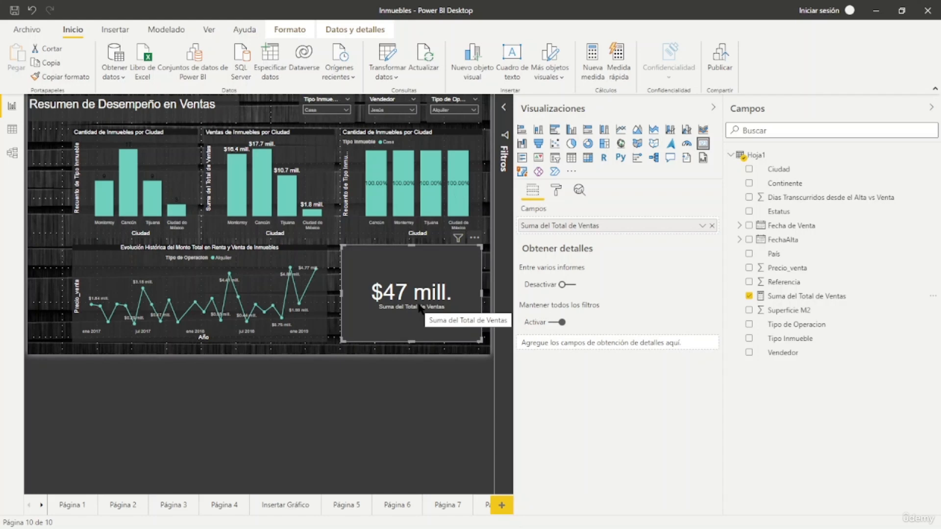
Delete the card and widen the line chart back across the full row
left_click(475, 238)
left_click(496, 260)
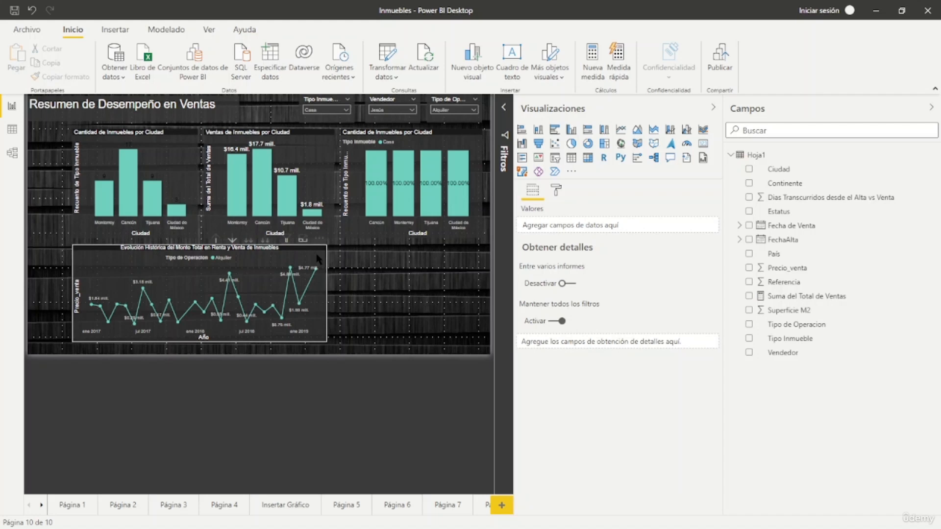
left_click(322, 279)
left_click_drag(325, 293, 482, 302)
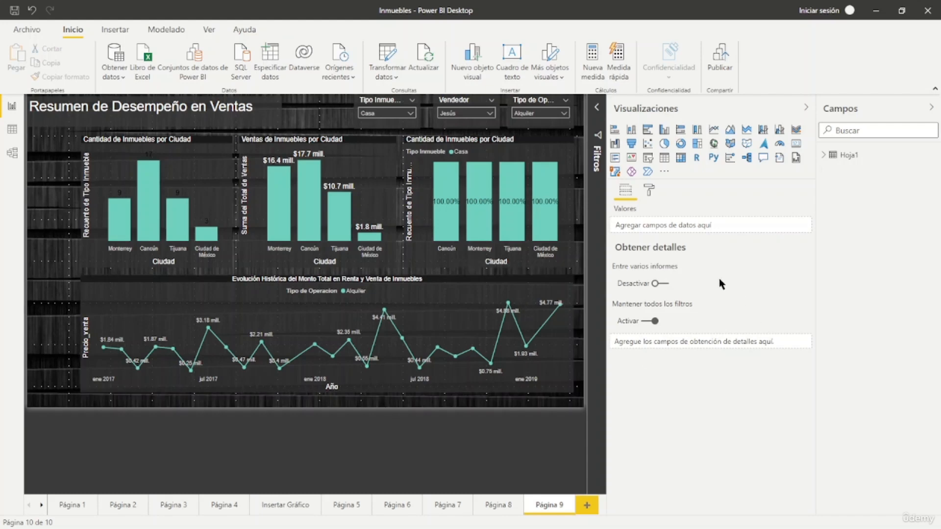
Create a new measure in the Hoja1 table and name it "Conteo de Inmuebles" in its formula
left_click(855, 159)
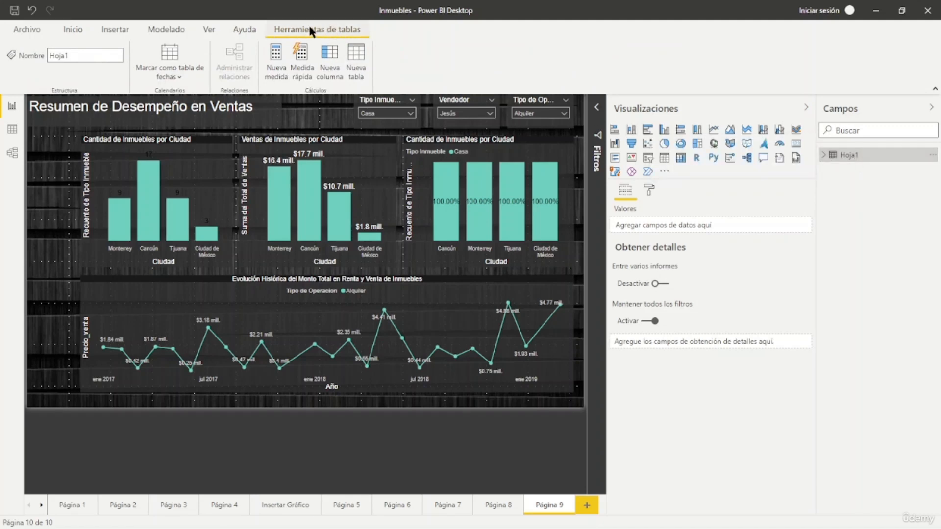
left_click(276, 55)
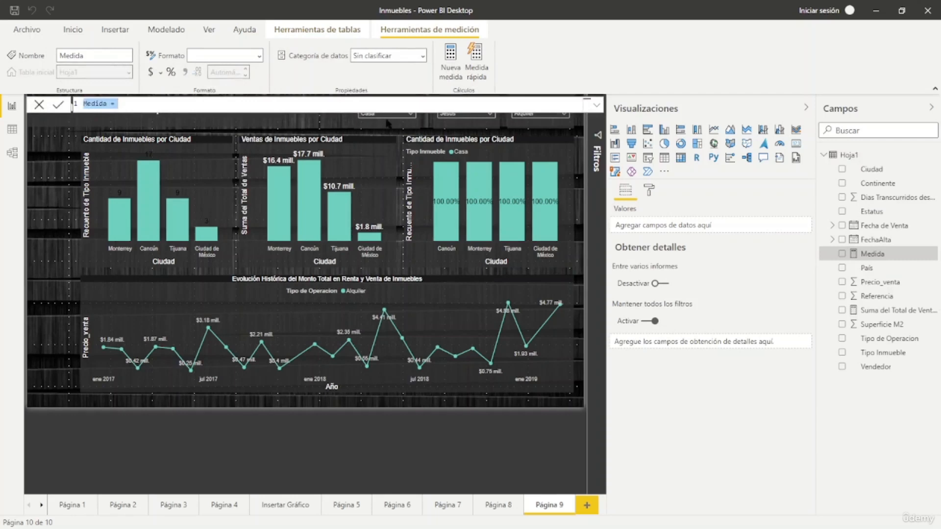
double_click(96, 103)
type("Cont")
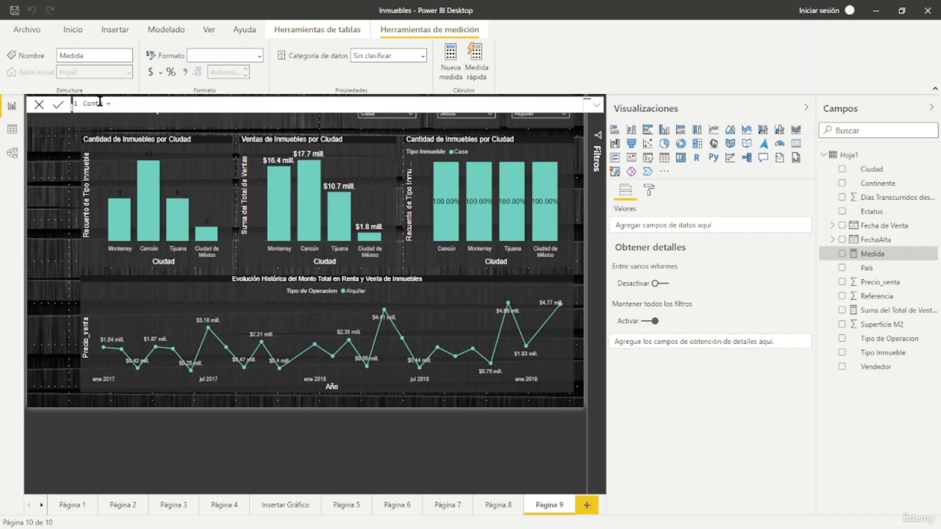
type("eo de Inmuebles")
Start the Conteo de Inmuebles expression with the COUNTA function
key("Left")
key("Right")
key("Right")
type("coun")
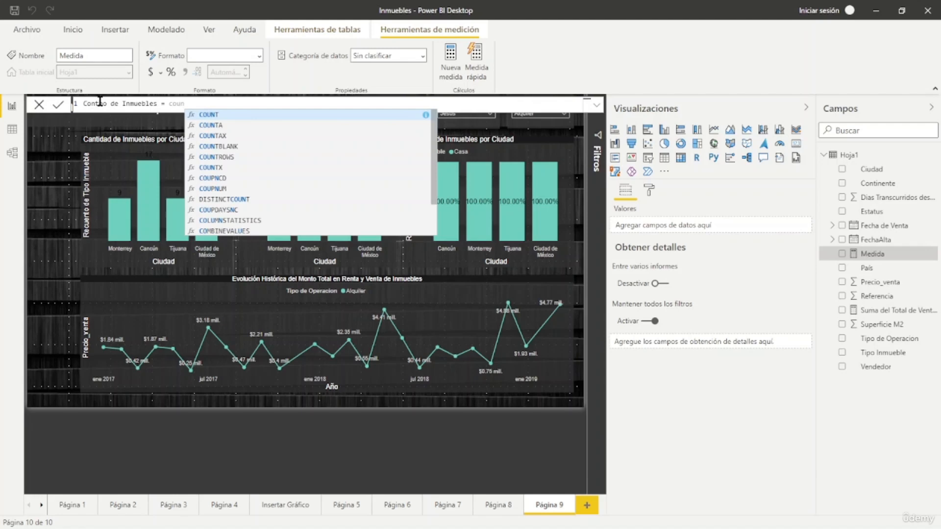
key("Tab")
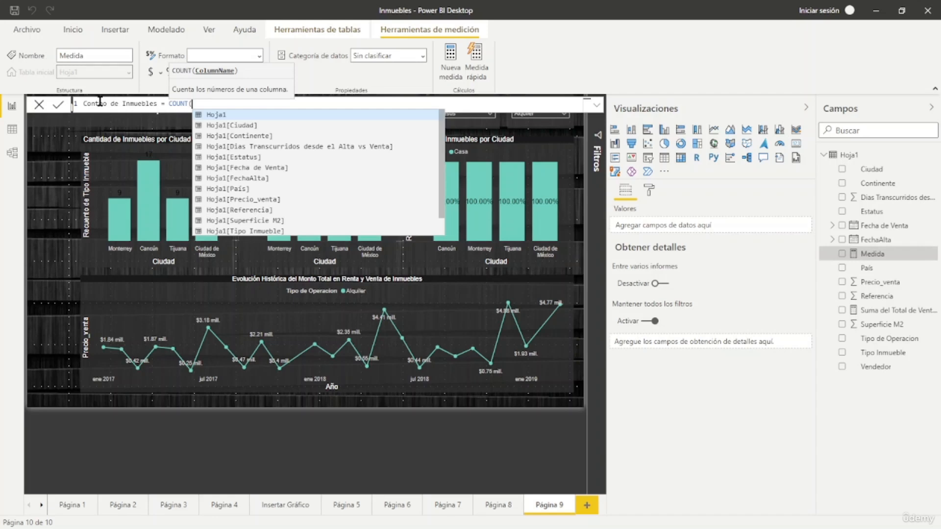
key("BackSpace")
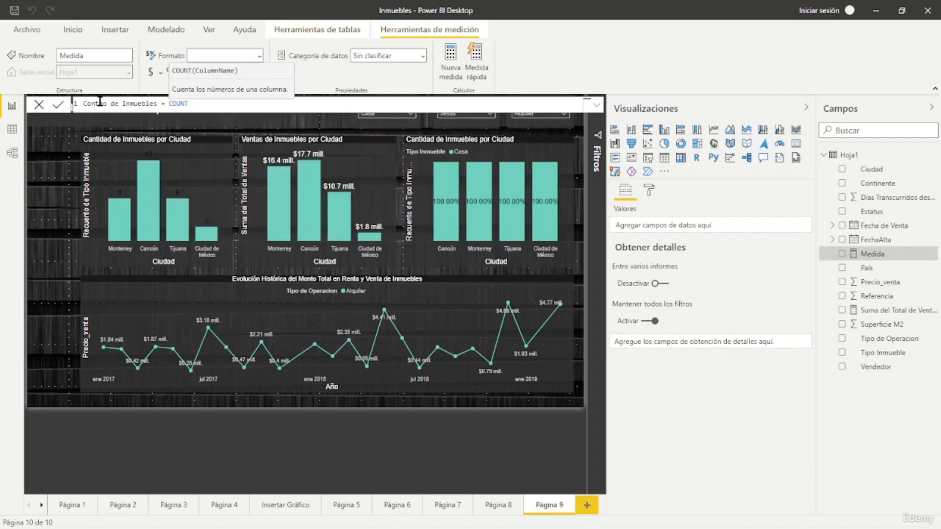
type("a")
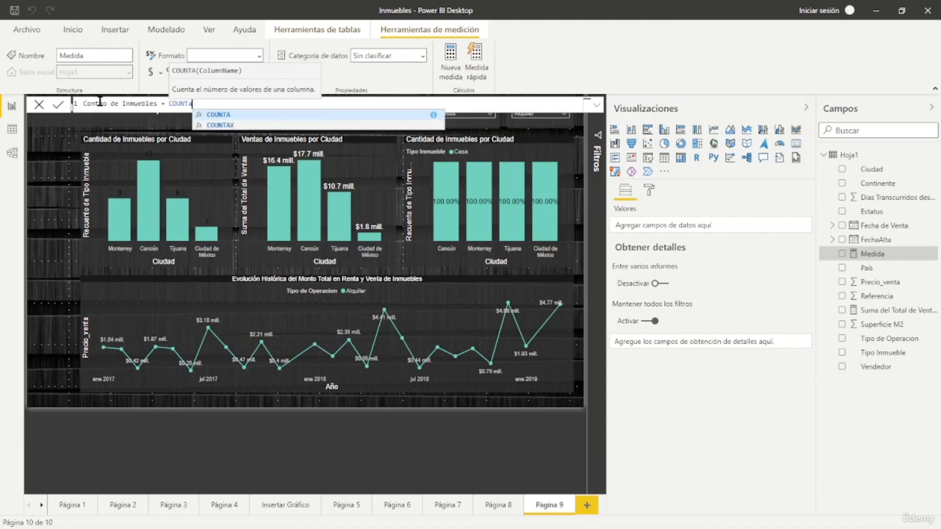
key("Tab")
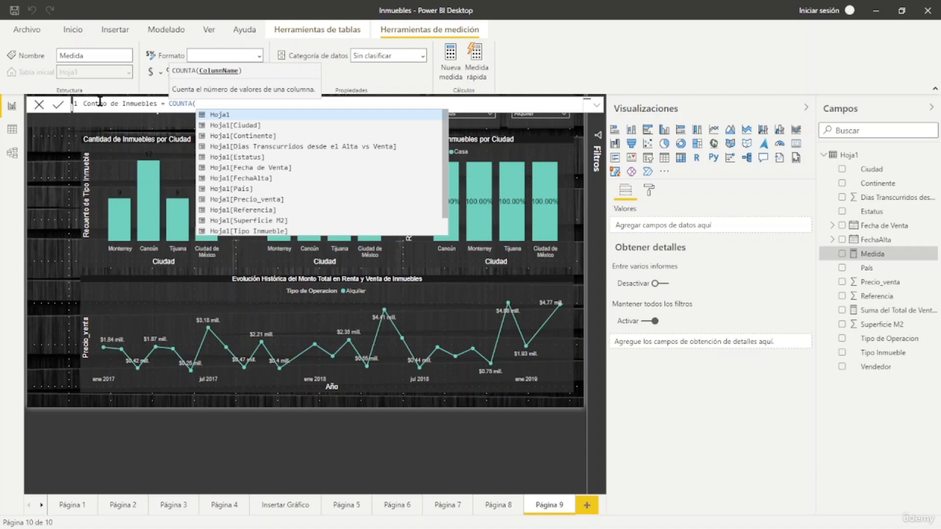
key("BackSpace")
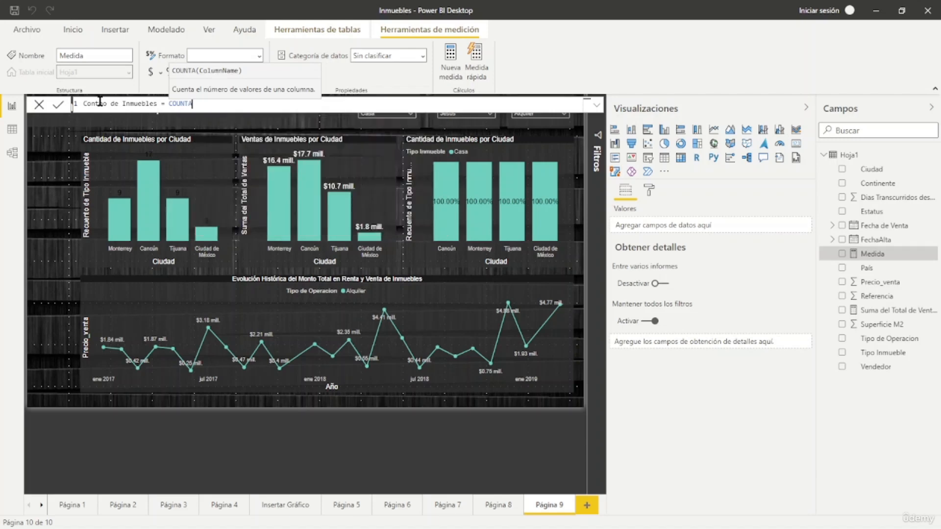
type("(")
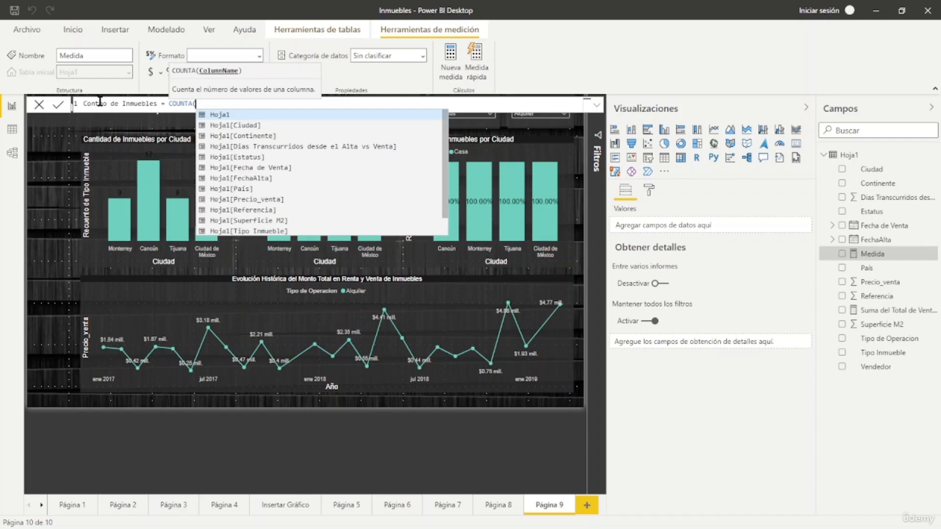
Use the Hoja1[Referencia] column as the COUNTA argument and close the function
type("hoja")
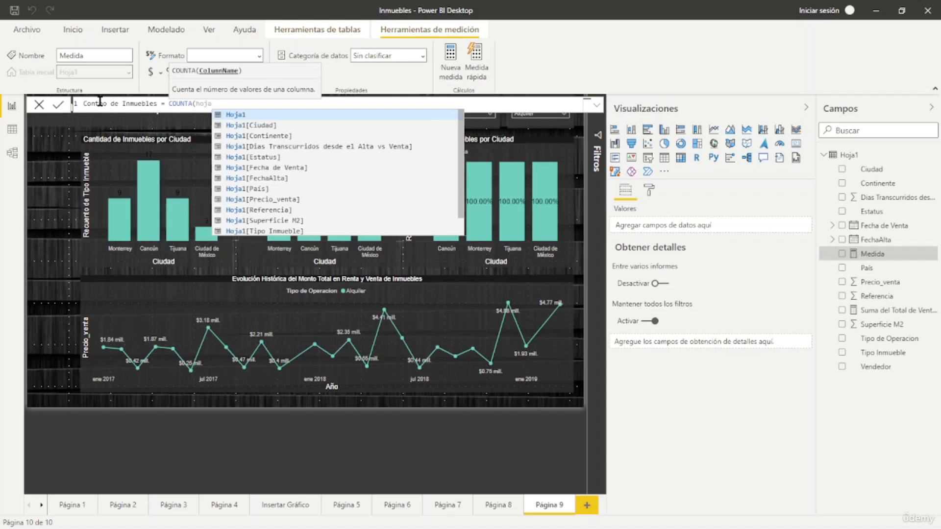
key("Tab")
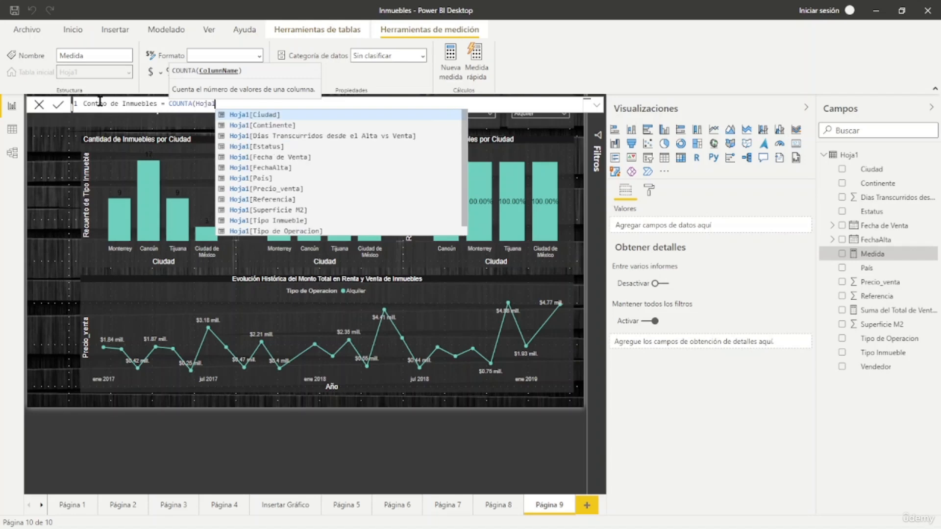
key("Down")
key("Down")
key("Down")
key("Down")
key("Down")
key("Down")
key("Down")
key("Down")
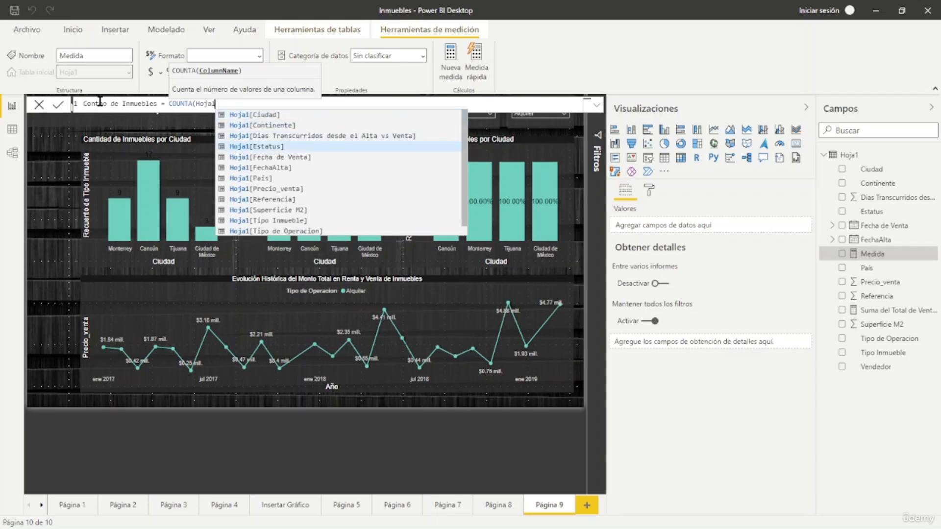
key("Down")
key("Down")
key("Down")
key("Down")
key("Down")
key("Down")
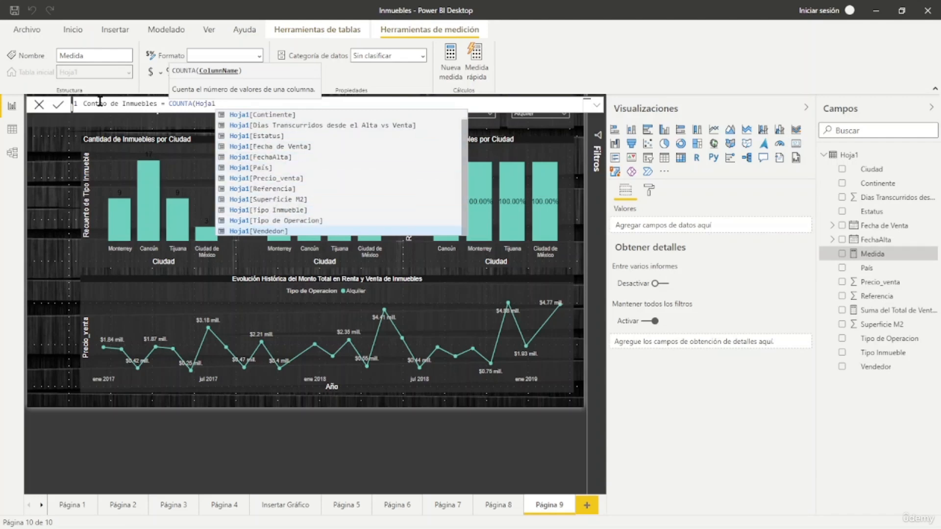
key("Down")
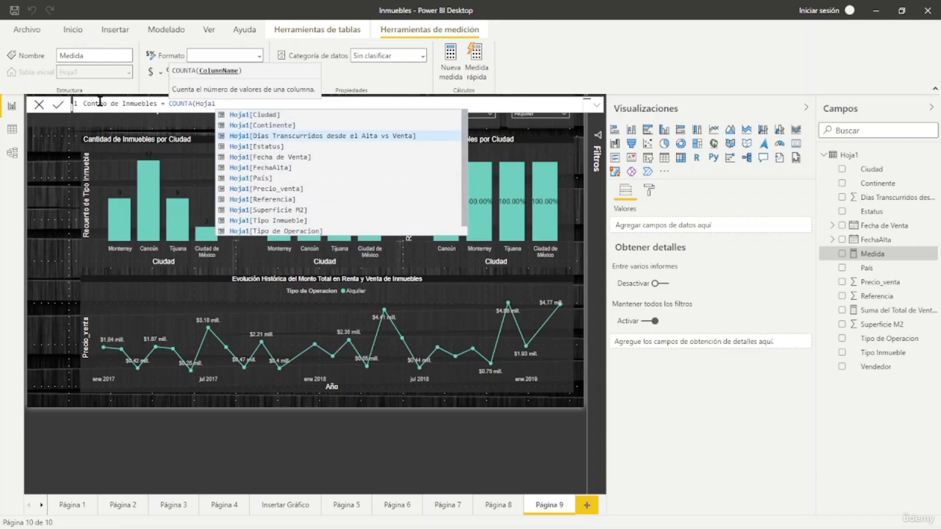
key("Down")
key("Down")
key("Down")
key("Down")
key("Down")
key("Down")
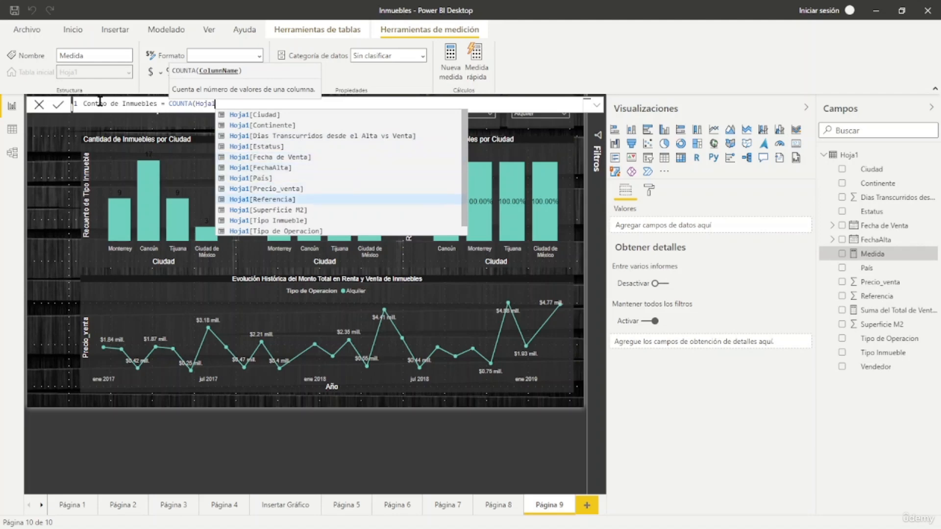
key("Tab")
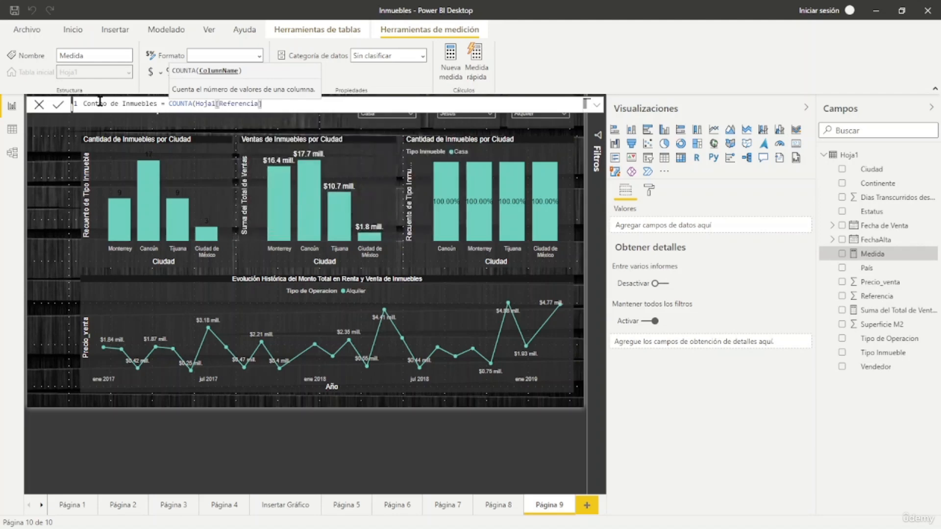
type(")")
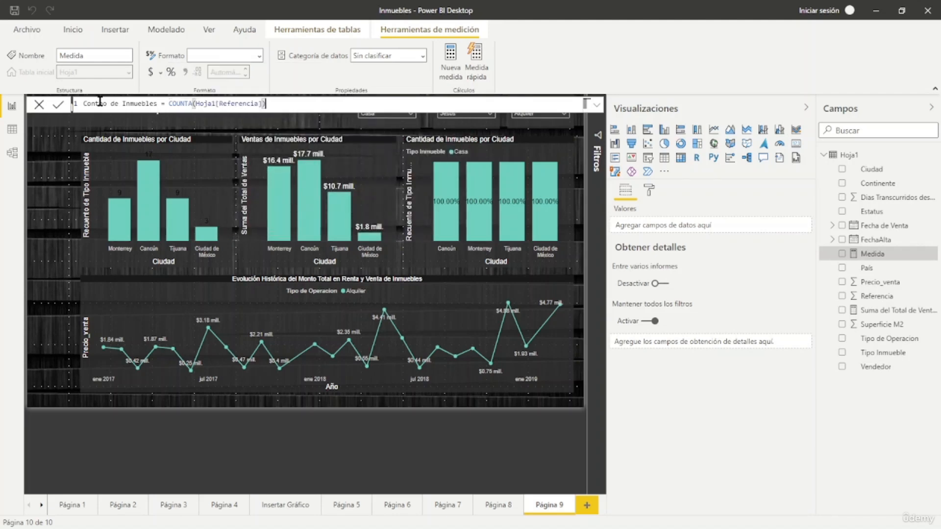
Add the comment "-- Ejemplo 2: Esta función DAX nos permitirá conocer el total de registros de una columna" below the formula and commit the measure
key("shift+Return")
type("--")
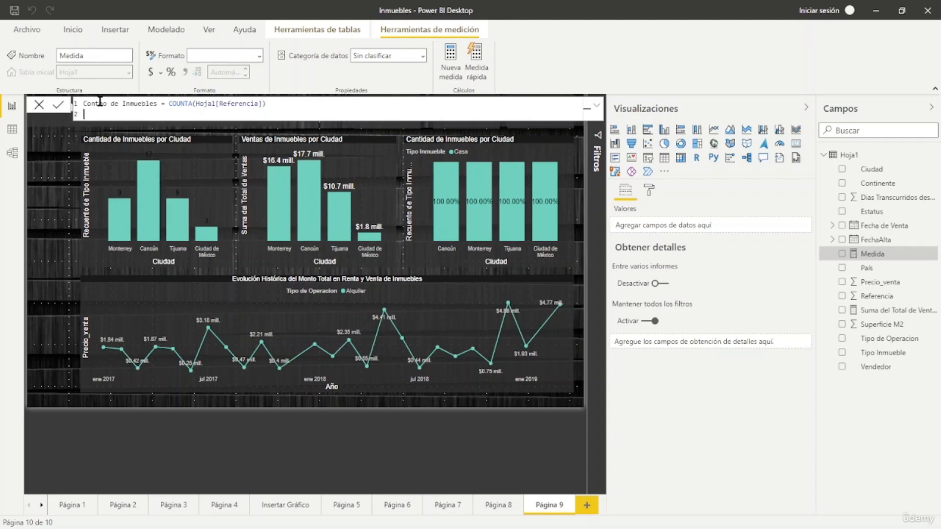
type(" Ejemplo 2: Esta función ")
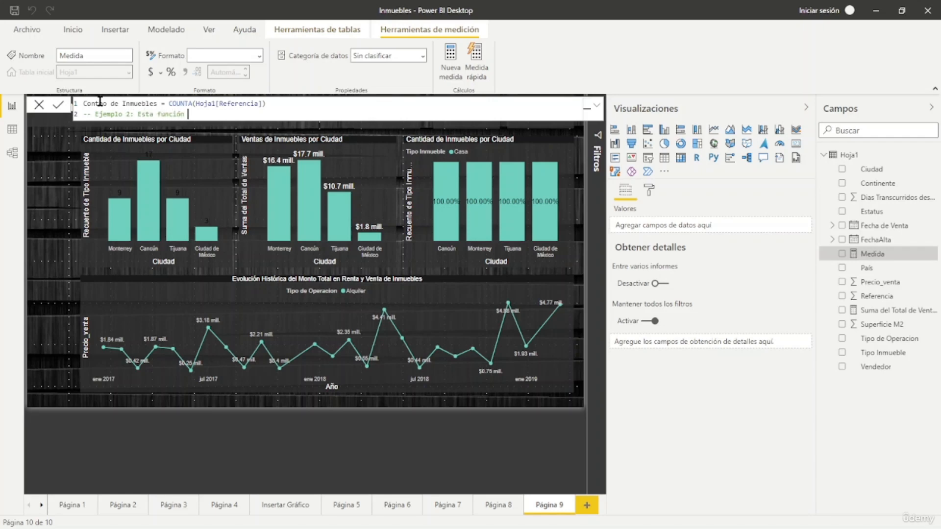
type("DAX nos permitira")
key("BackSpace")
type("á conoce")
type("r el ")
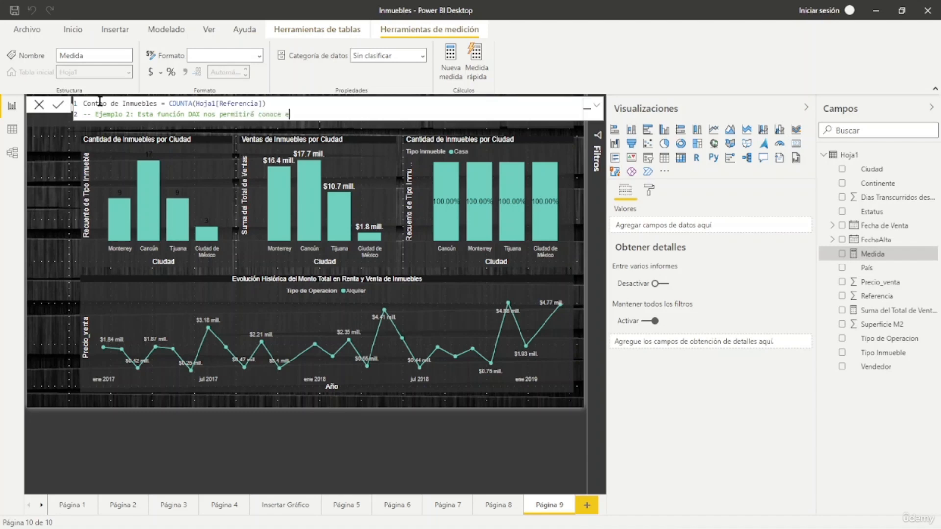
type("total de registros de una columna")
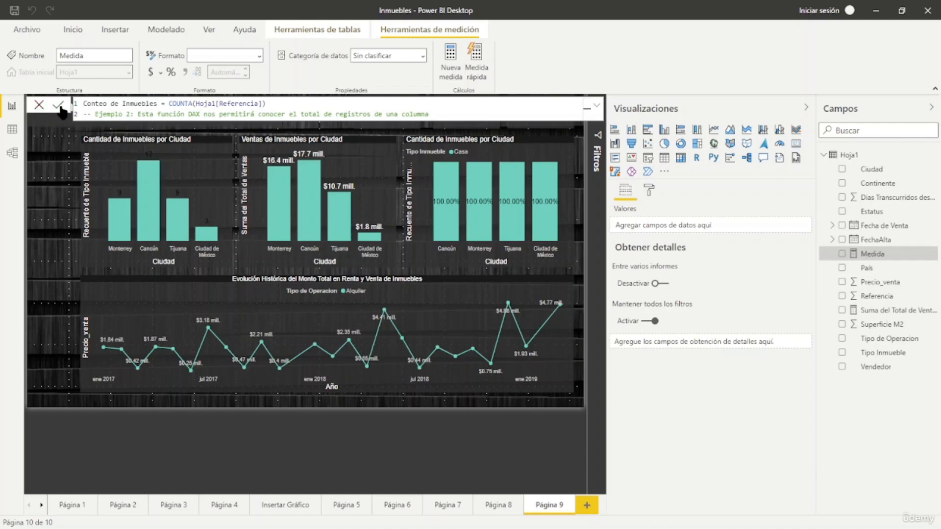
left_click(59, 105)
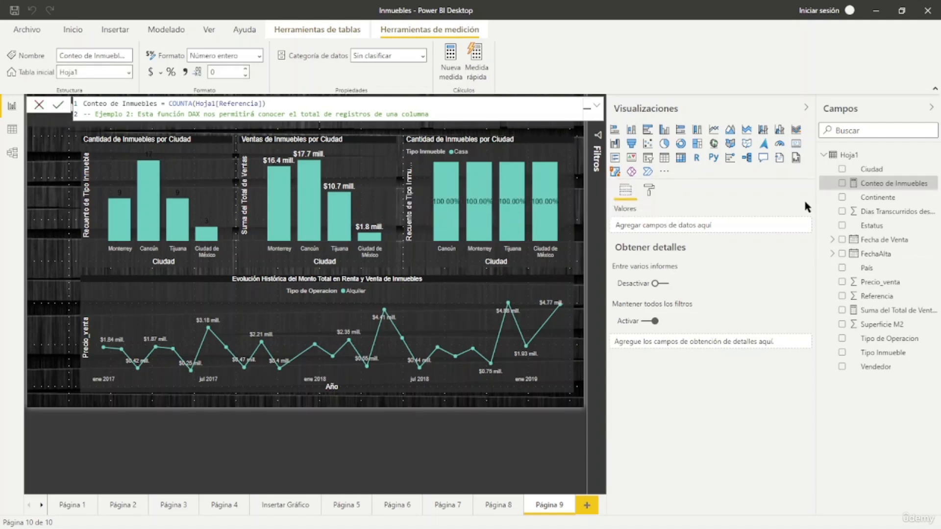
Replace Recuento de Tipo Inmueble with the Conteo de Inmuebles measure as the value of the first Cantidad de Inmuebles por Ciudad column chart
left_click_drag(814, 193, 746, 184)
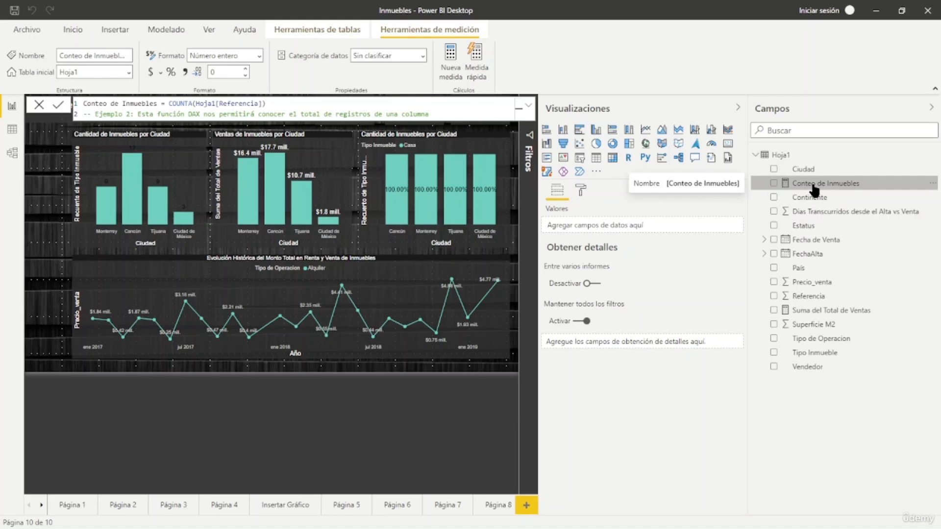
left_click(184, 141)
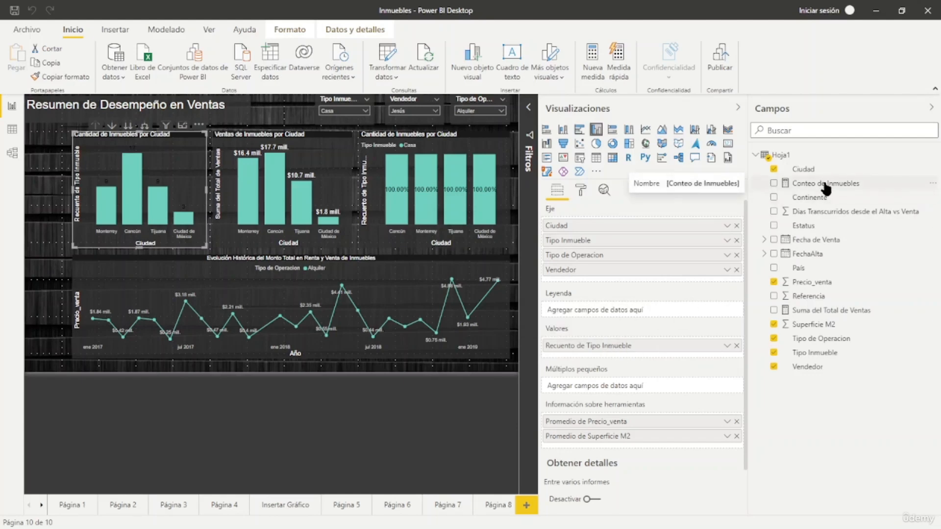
left_click_drag(827, 189, 649, 344)
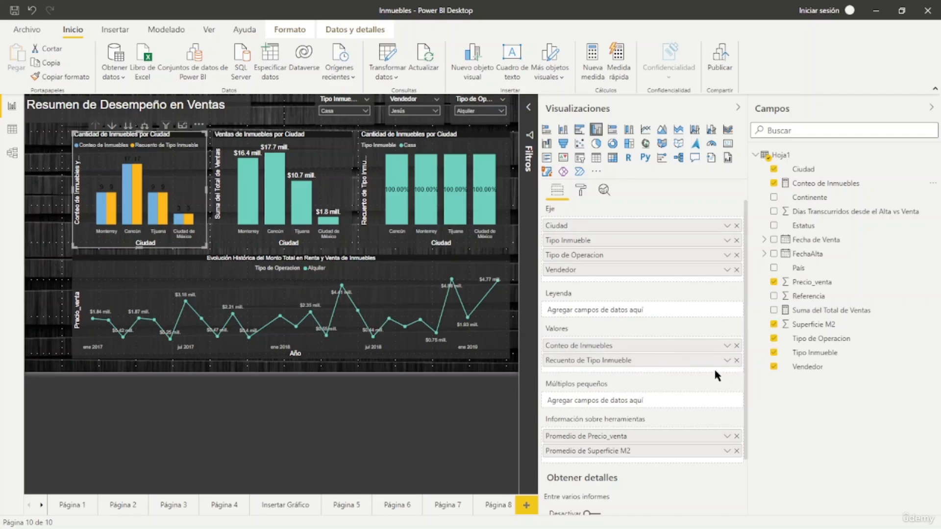
left_click(727, 362)
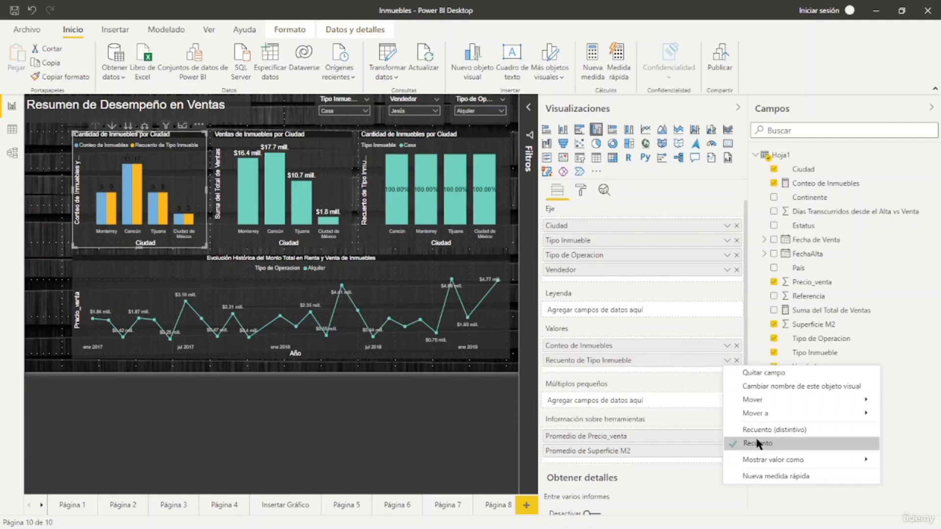
mouse_move(732, 413)
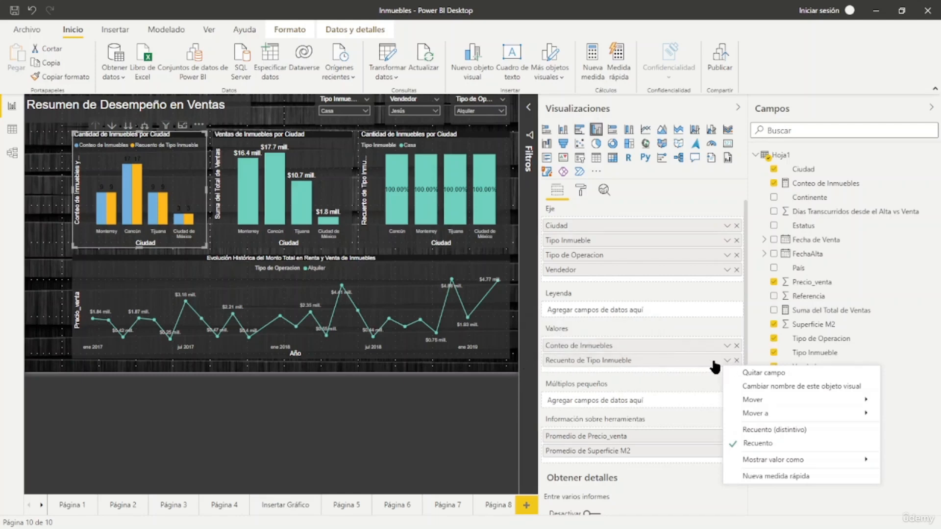
left_click(760, 373)
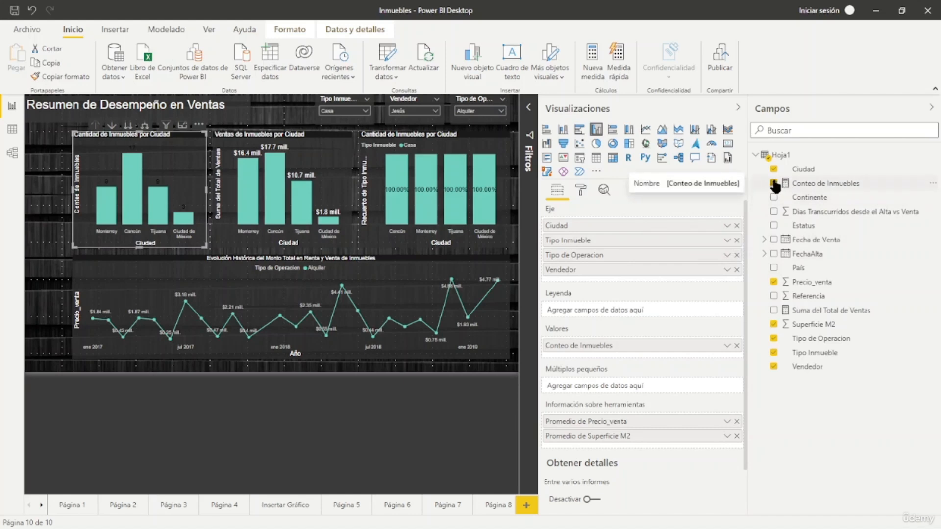
Change the data label color of the Conteo de Inmuebles column chart to white
mouse_move(153, 212)
left_click(580, 190)
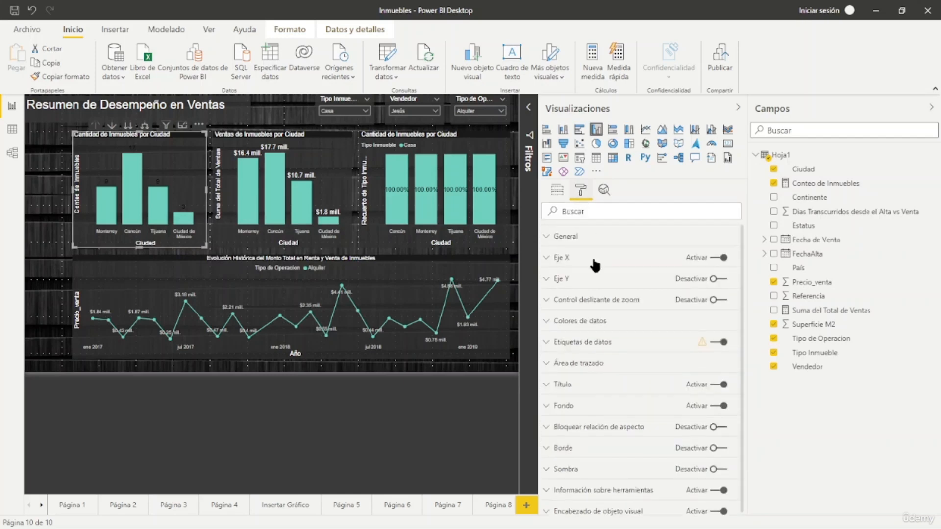
left_click(546, 342)
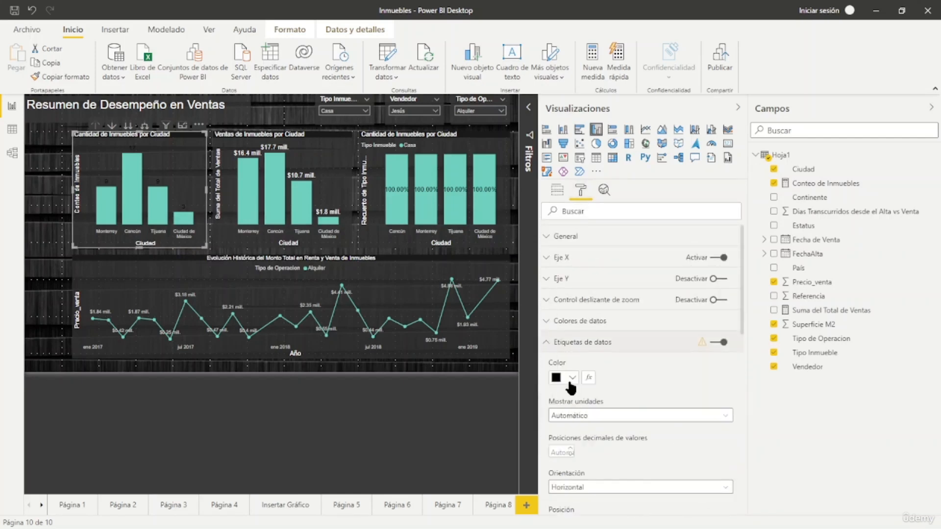
left_click(568, 381)
left_click(568, 187)
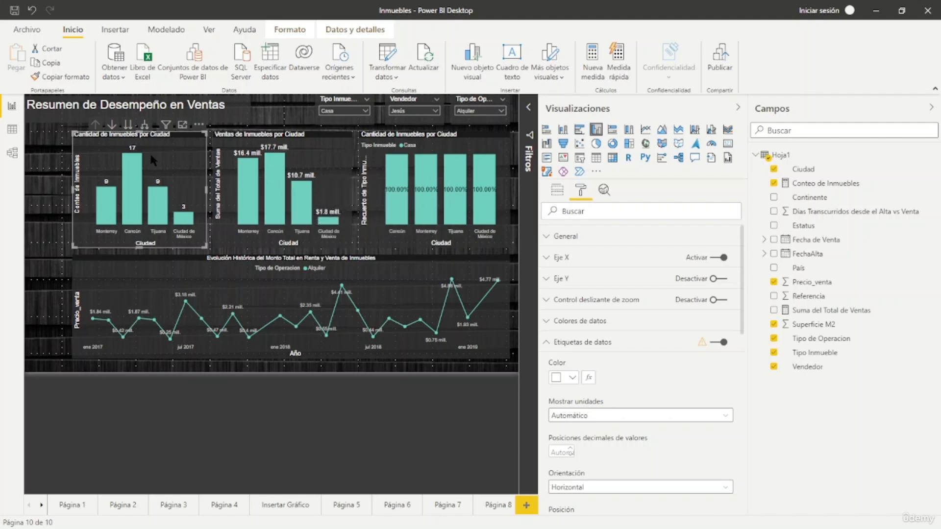
Create a new measure in the Hoja1 table named "Promedio de Transaccion por Inmueble" and start a second line for its expression
left_click(804, 185)
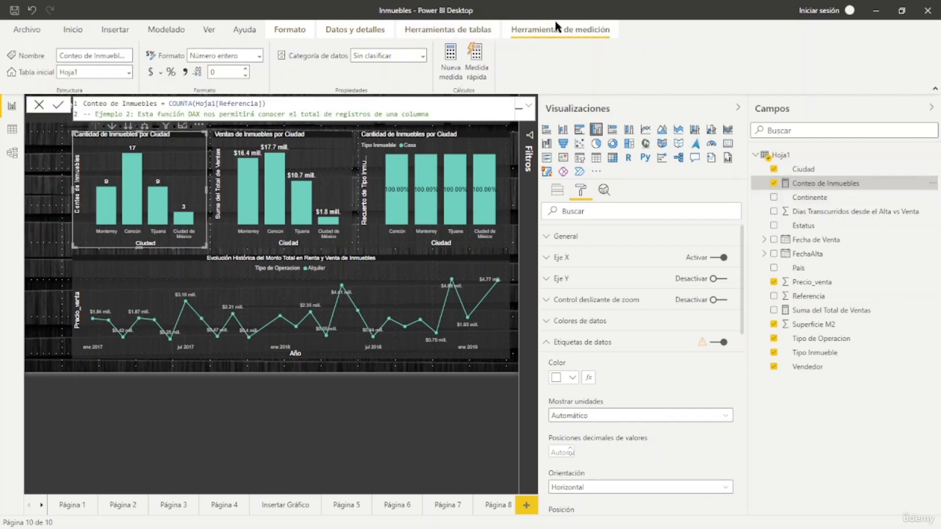
left_click(451, 57)
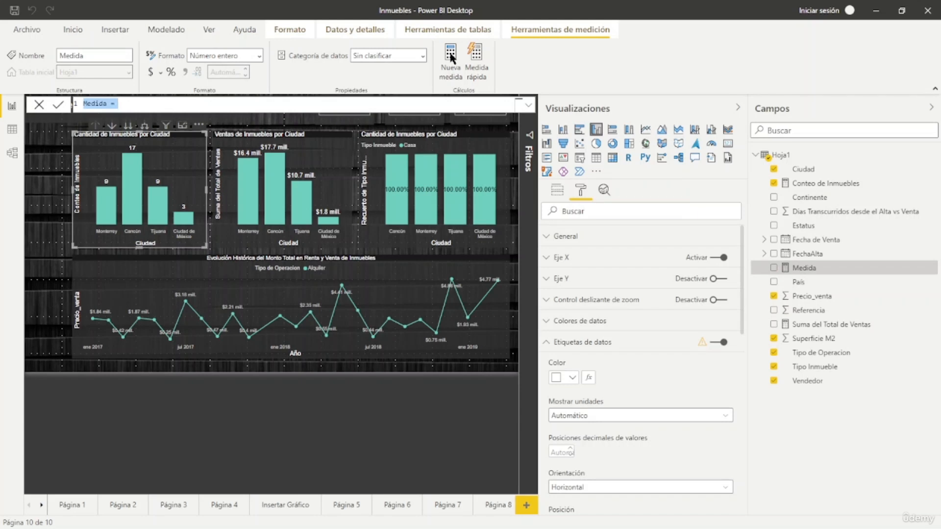
double_click(101, 104)
type("Promedio de ")
type("T")
type("ransac")
type("ciones")
key("BackSpace")
key("BackSpace")
key("BackSpace")
key("BackSpace")
key("BackSpace")
type("on por Inmueble")
key("shift+Return")
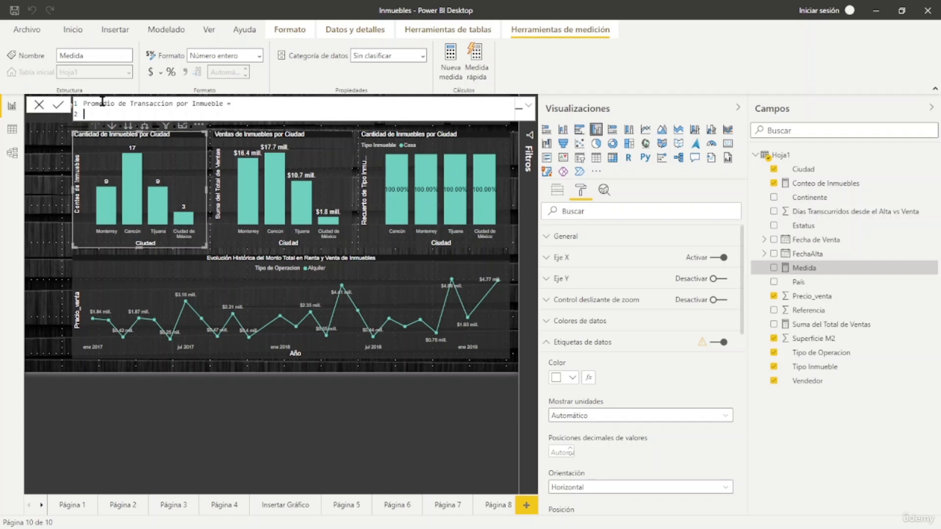
Enter SUM(Hoja1[Precio_venta]) on the second line as the first part of the measure's expression
type("SUM(")
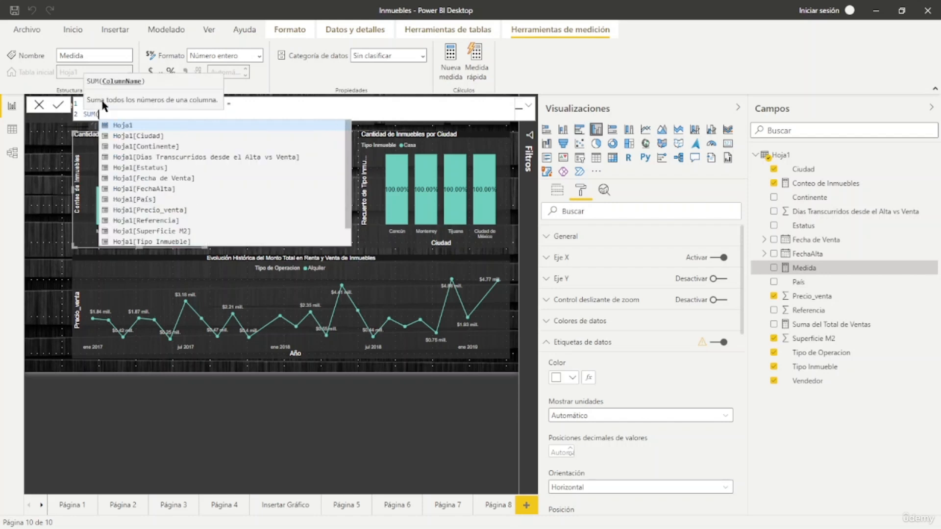
type("hoh")
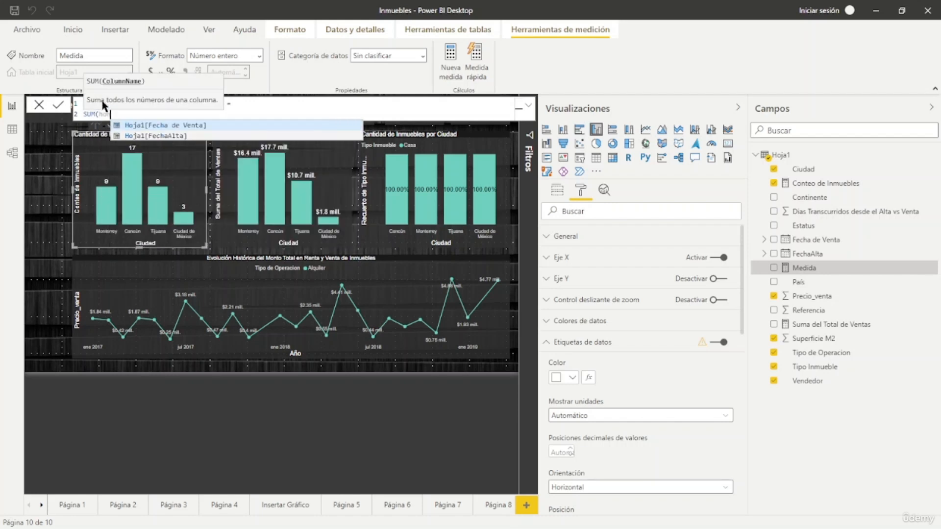
key("BackSpace")
type("ja1")
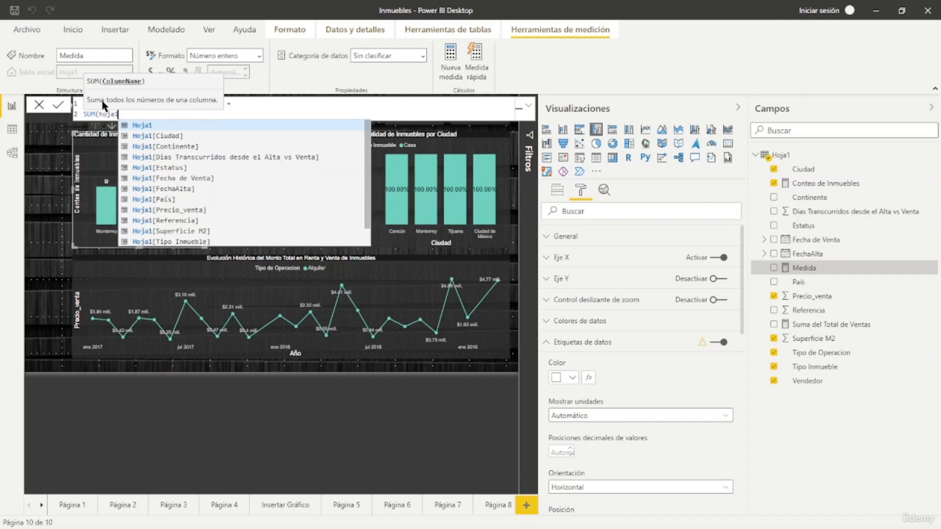
key("Down")
key("Down")
key("Down")
key("Down")
key("Down")
key("Down")
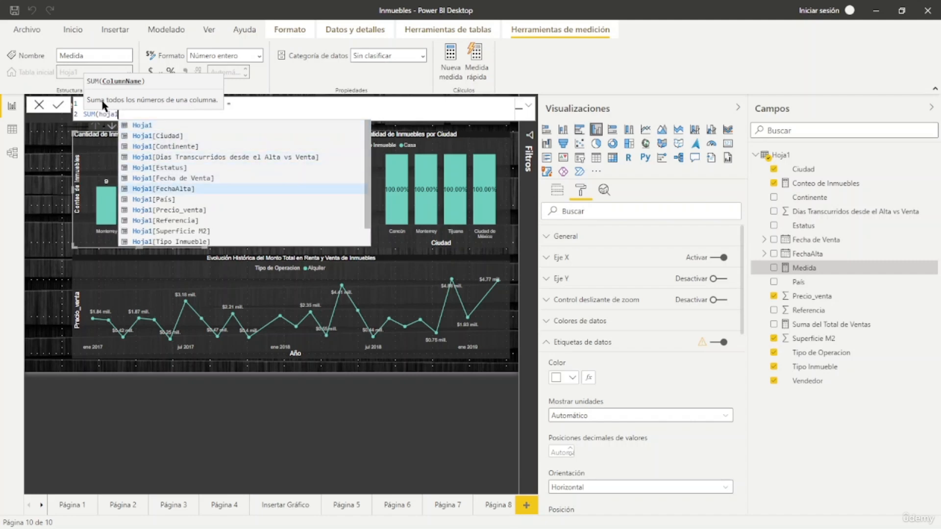
key("Down")
key("Down")
key("Tab")
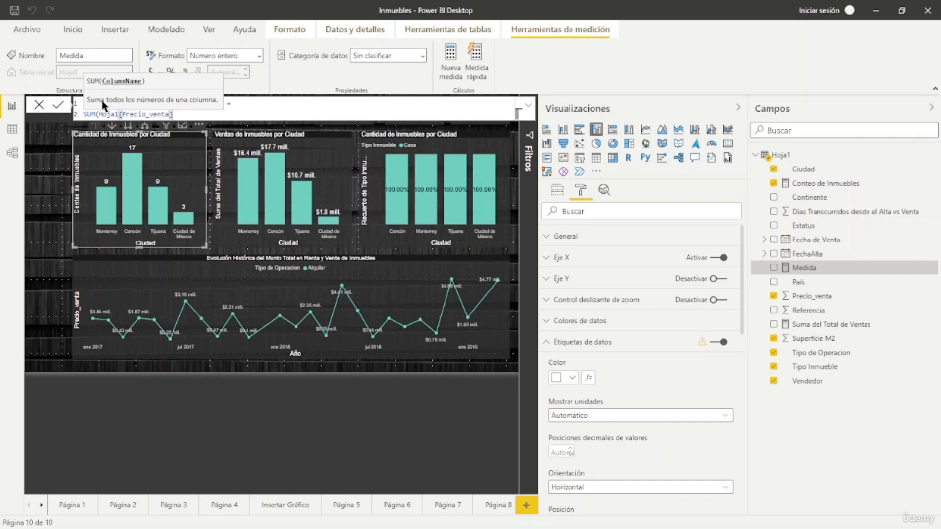
type(")")
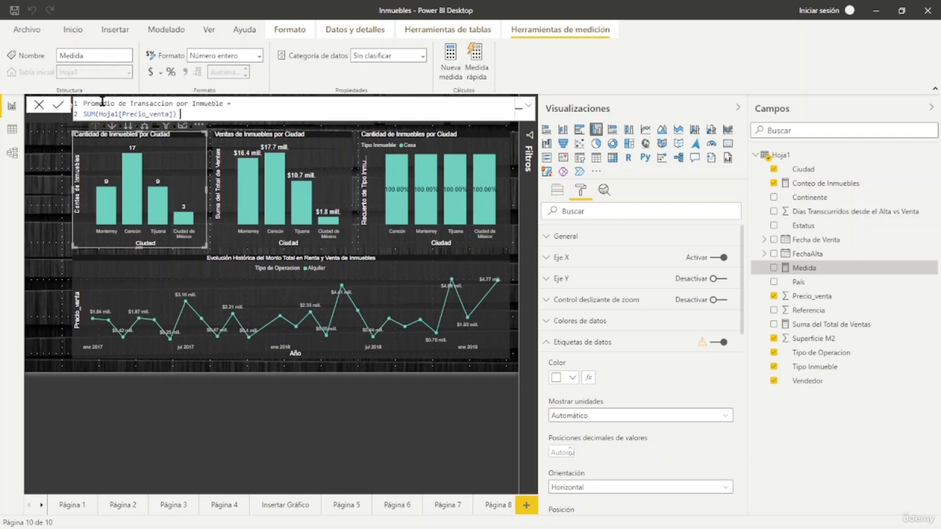
Divide the sum by COUNTA(Hoja1[Referencia]) and commit the measure
type("/ coun")
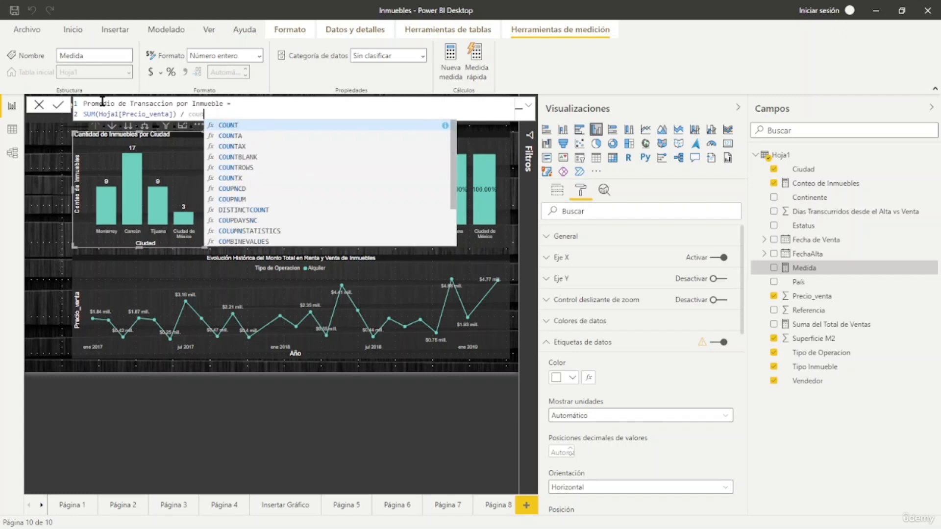
key("Down")
key("Tab")
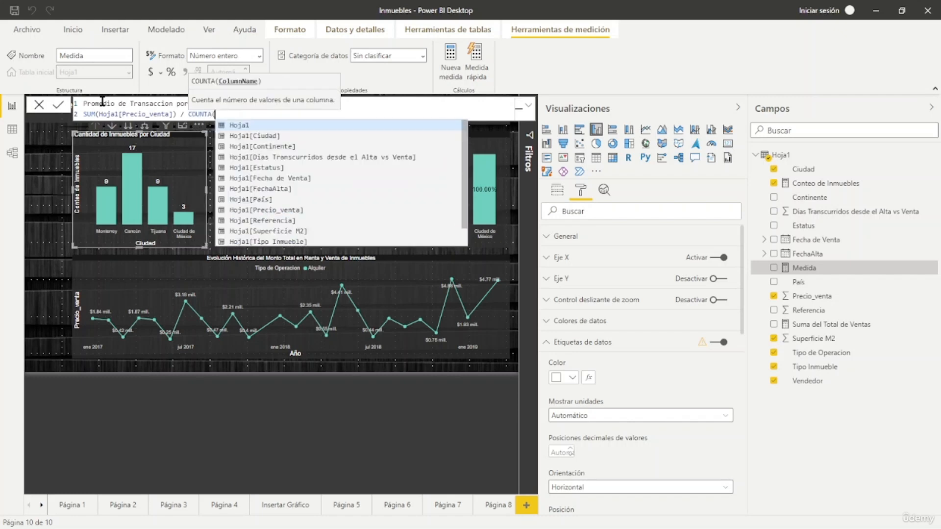
type("h")
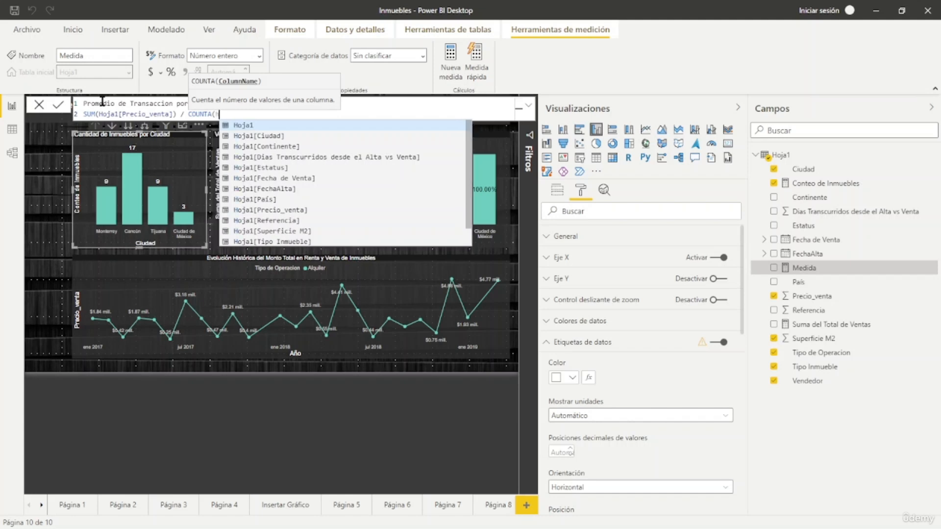
type("oj")
key("Tab")
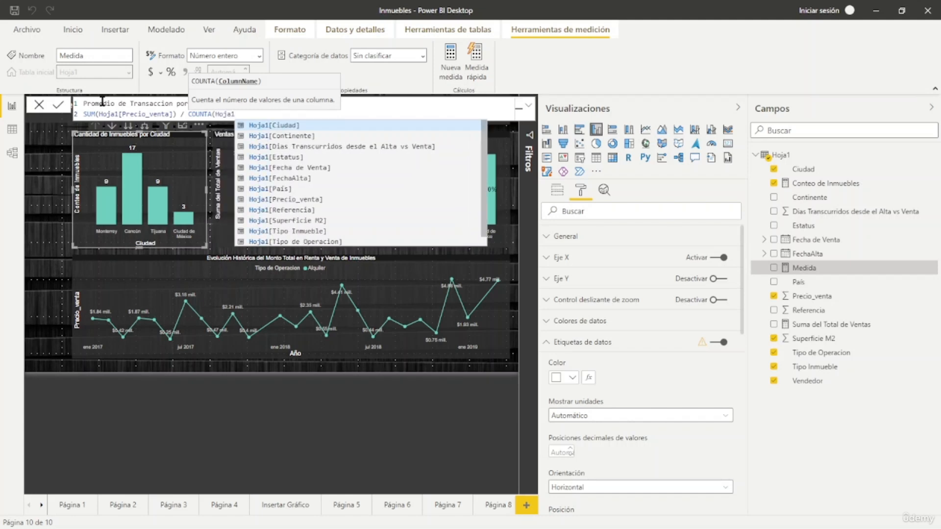
key("Down")
key("Down")
key("Down")
key("Down")
key("Down")
key("Down")
key("Down")
key("Down")
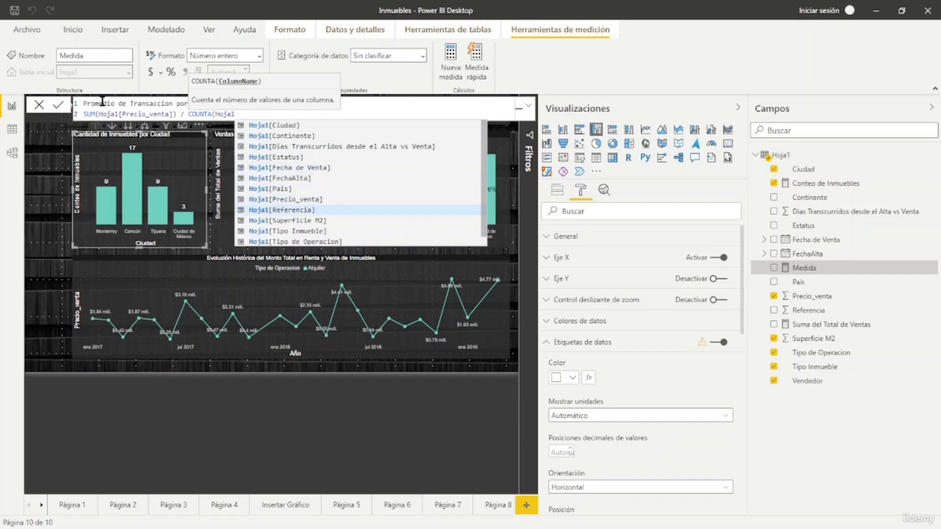
key("Tab")
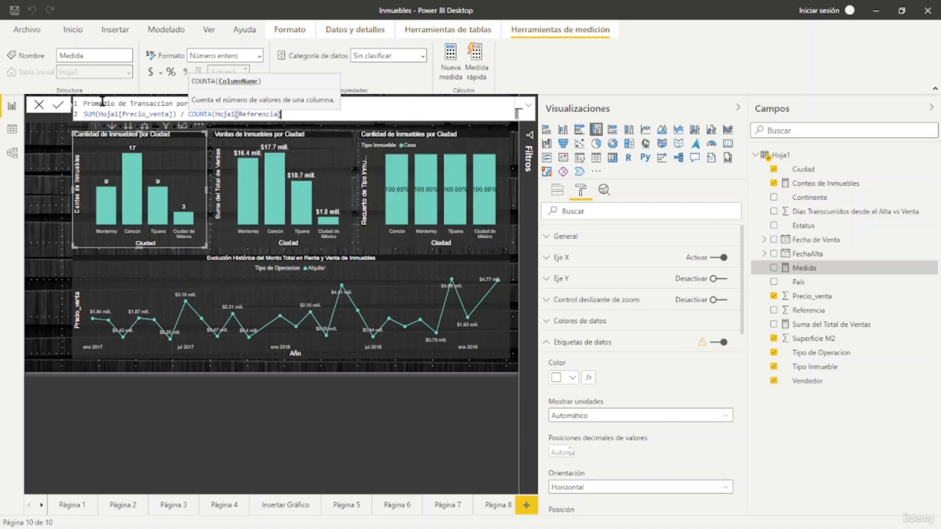
type(")")
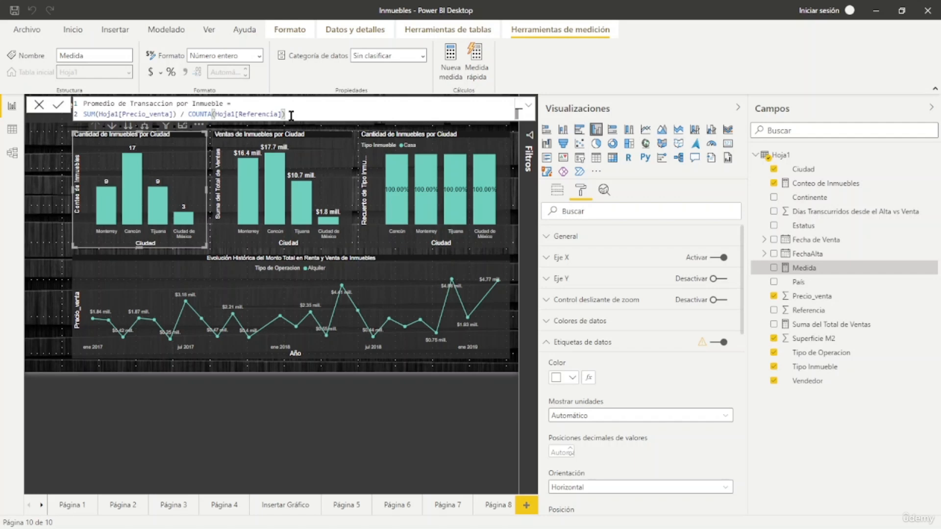
left_click(59, 107)
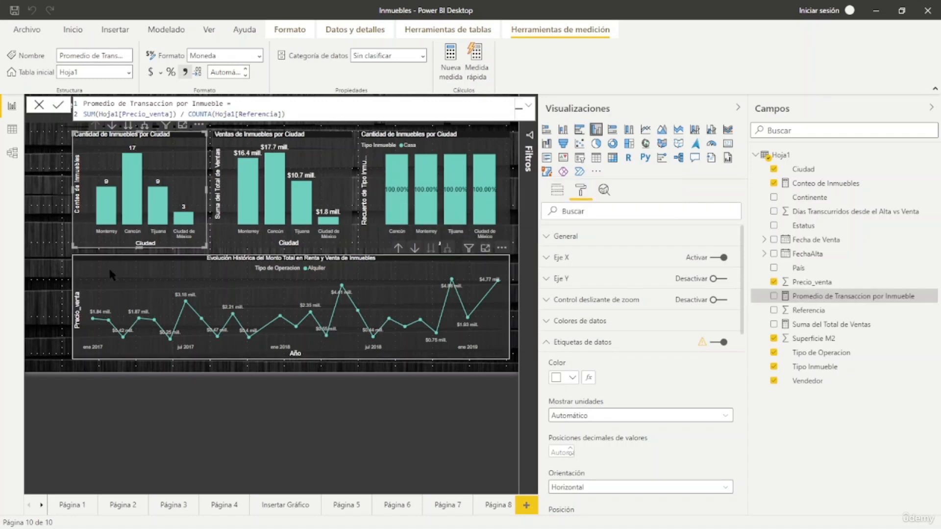
Narrow the historical line chart from its left edge and place a copy of the Ventas de Inmuebles por Ciudad chart in the freed space
left_click(78, 309)
left_click_drag(73, 308, 207, 307)
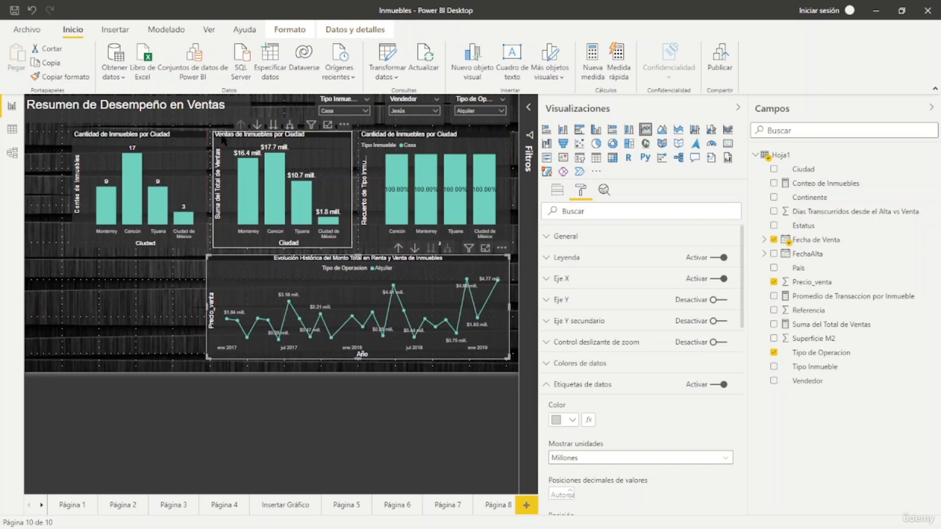
left_click(223, 142)
left_click_drag(230, 149, 91, 260)
Move the line chart's left edge slightly inward and shorten the copied column chart to align with the line chart's lower edge
left_click(219, 290)
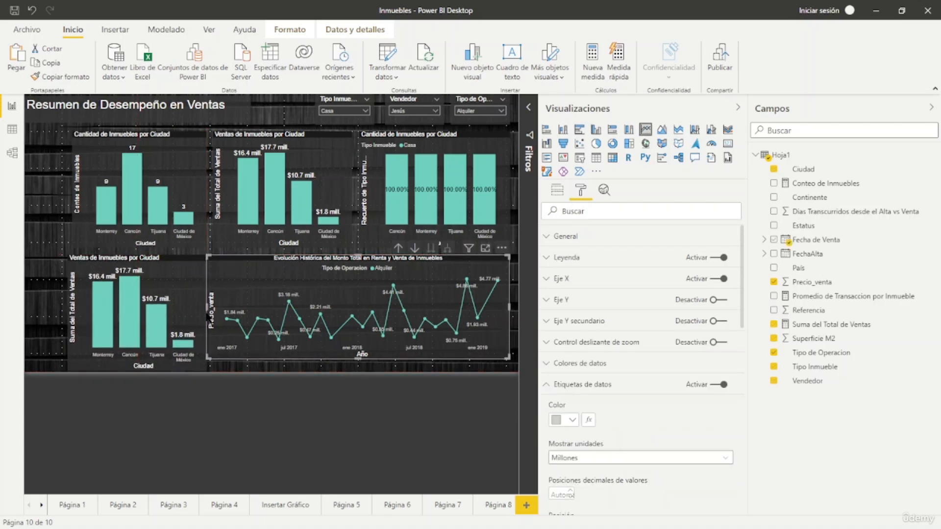
left_click_drag(206, 307, 213, 307)
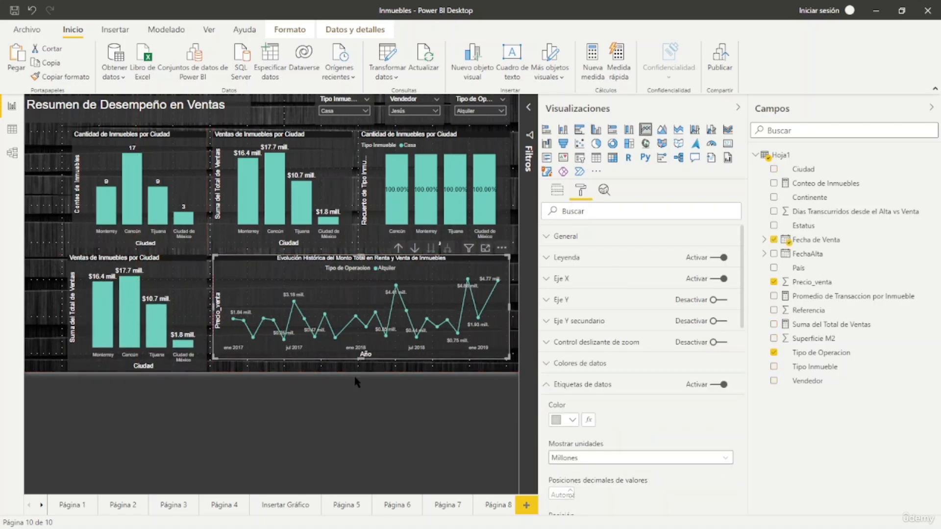
left_click(205, 371)
left_click_drag(140, 373, 138, 358)
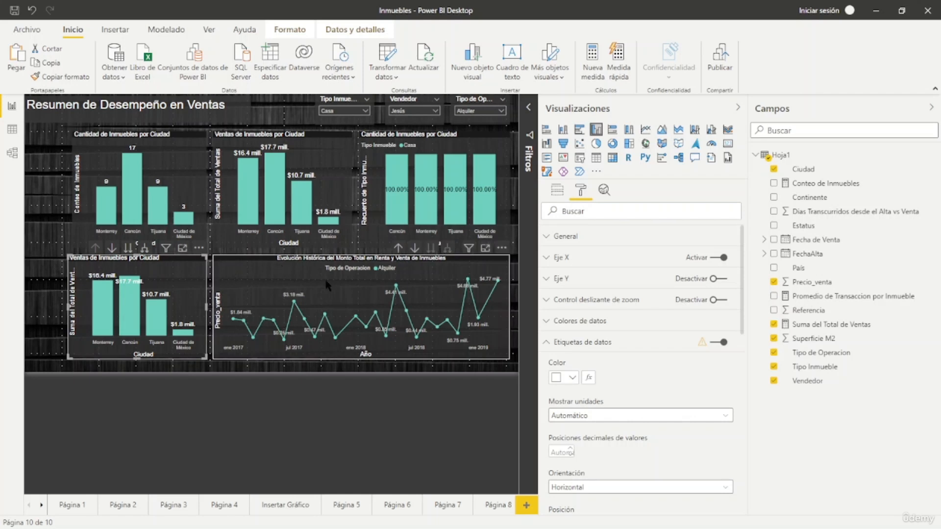
Replace Suma del Total de Ventas with Promedio de Transaccion por Inmueble as the value of the copied column chart
left_click(557, 191)
left_click_drag(846, 303, 655, 346)
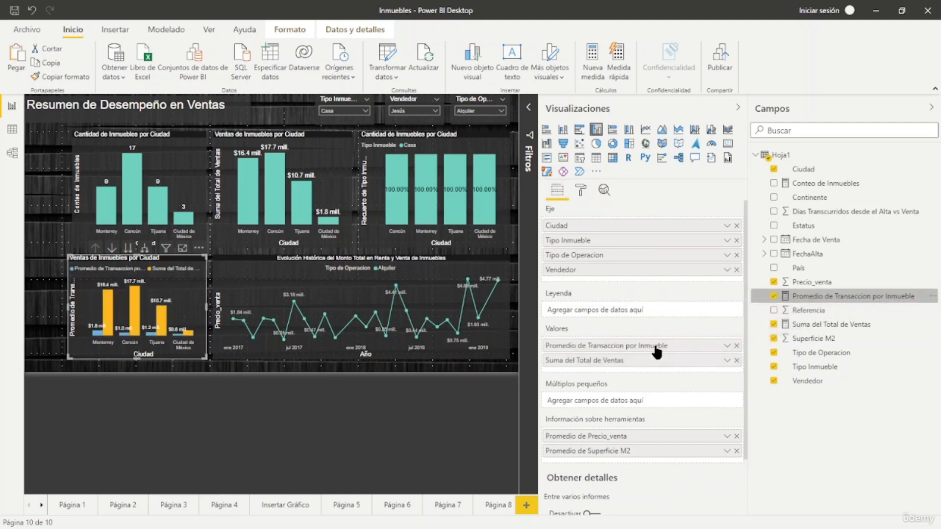
left_click(737, 360)
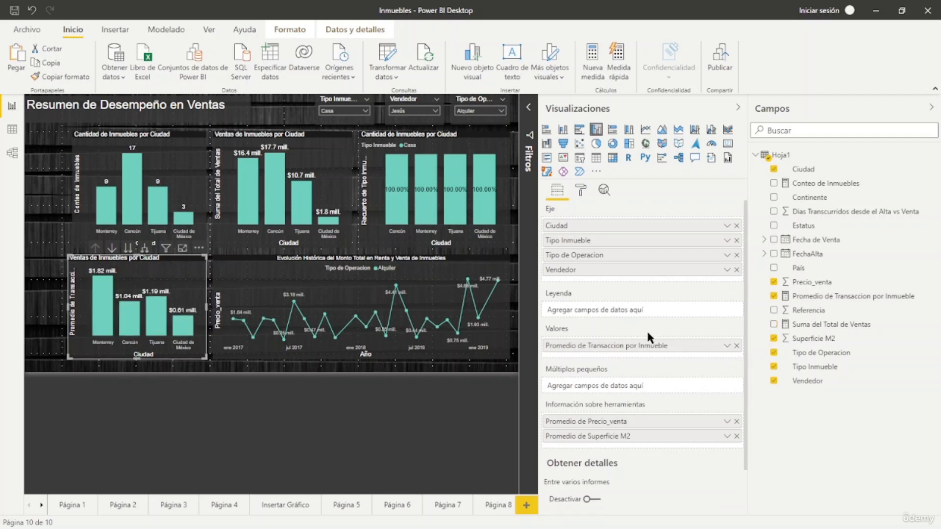
Set the Promedio de Transaccion por Inmueble measure to 0 decimals and remove Promedio de Precio_venta and Promedio de Superficie M2 from the chart's tooltip fields
mouse_move(109, 296)
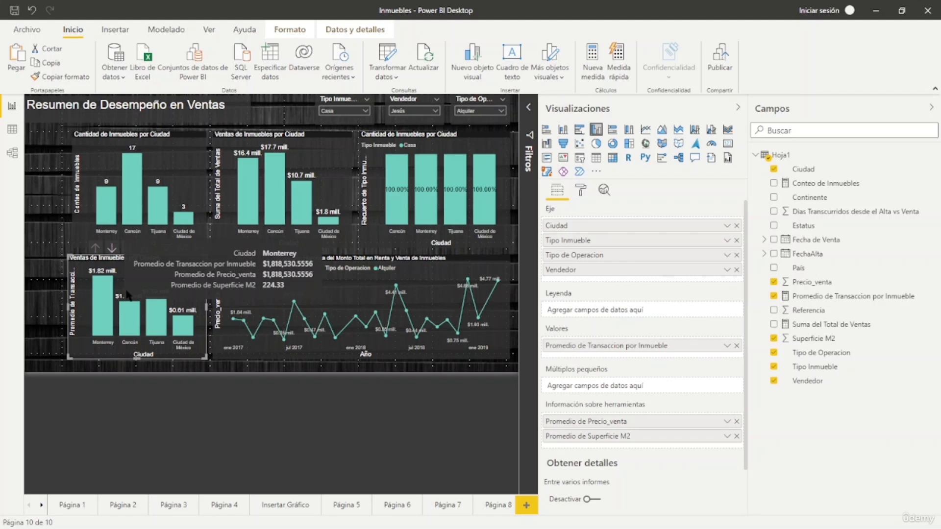
left_click(828, 296)
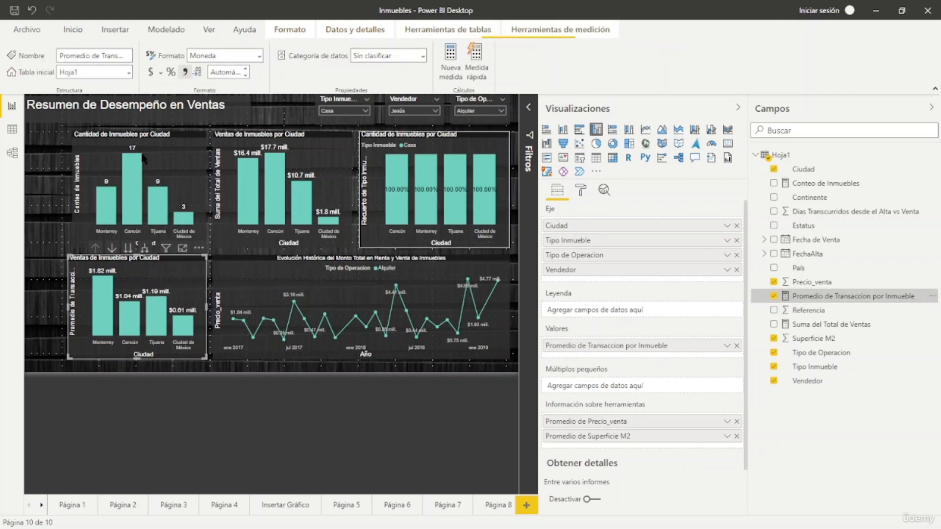
left_click(248, 72)
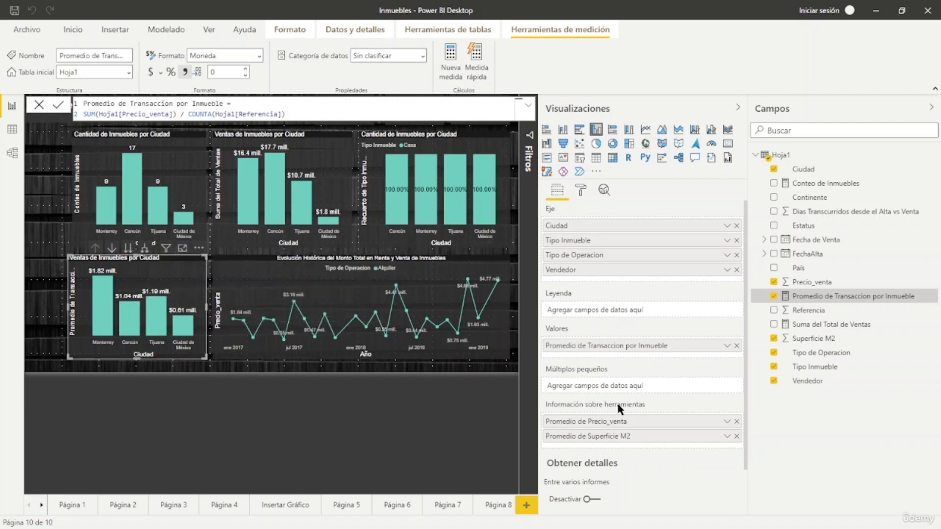
left_click(736, 421)
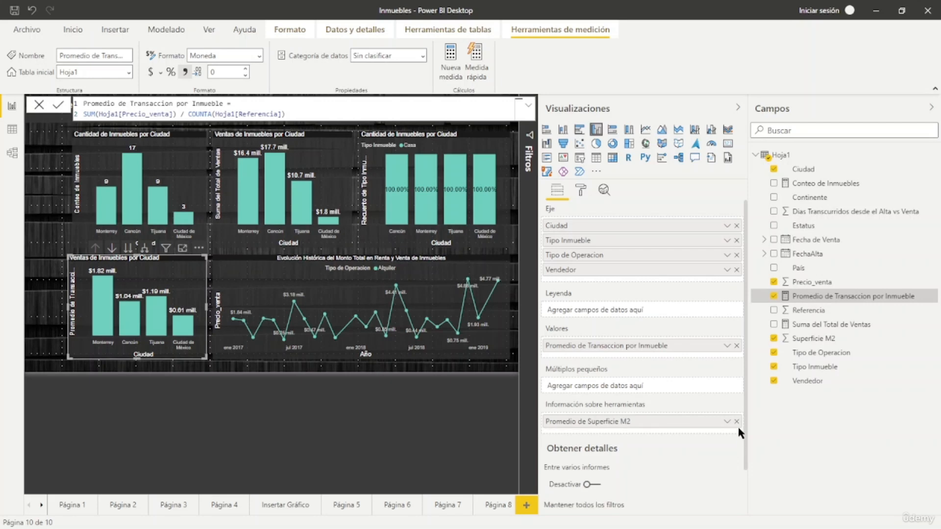
left_click(735, 421)
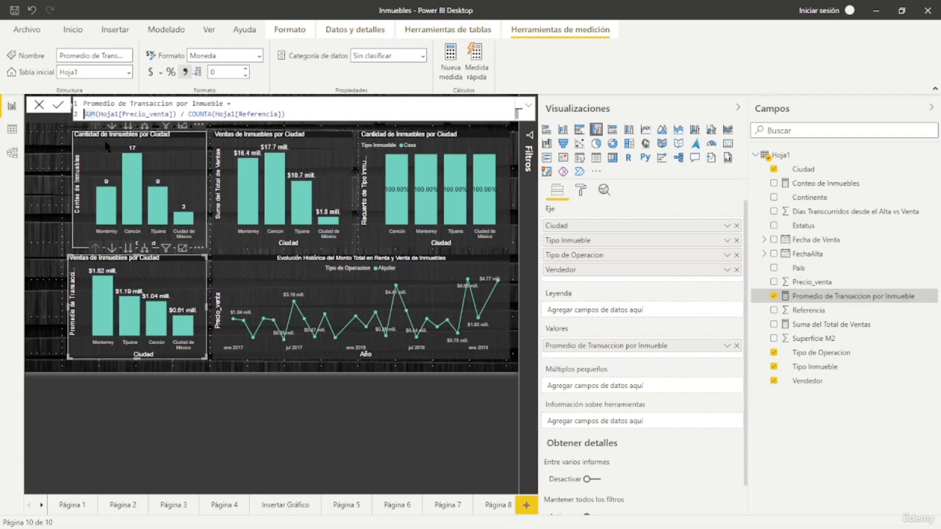
Comment out the SUM / COUNTA line of the measure with "--" and add two blank lines below it
type("--")
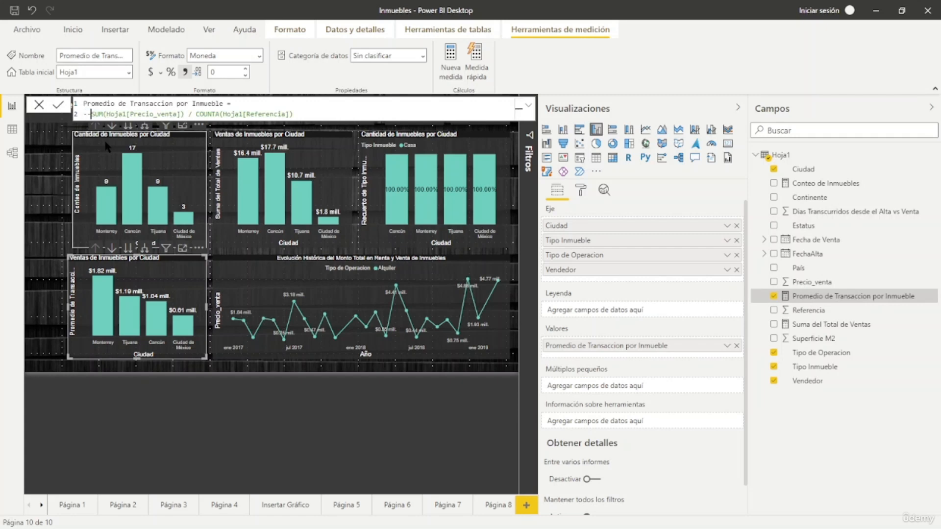
left_click_drag(305, 114, 82, 117)
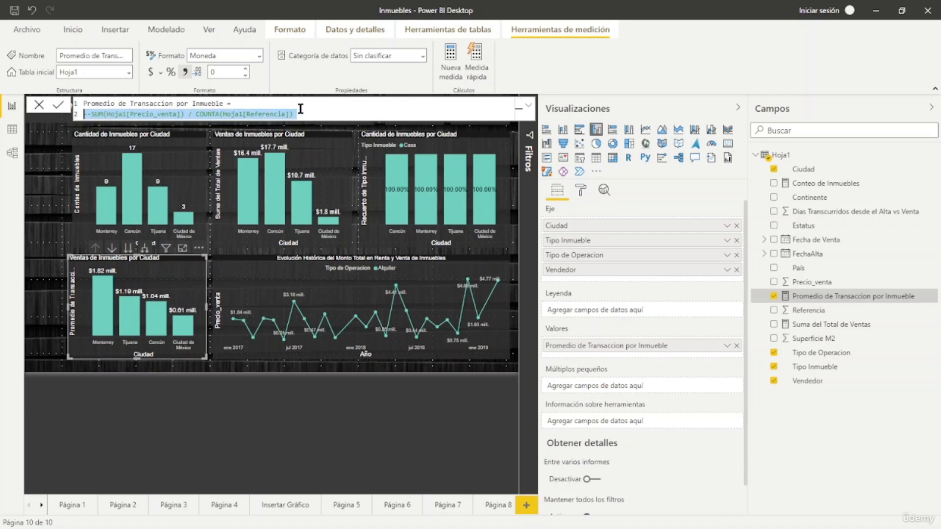
left_click(310, 113)
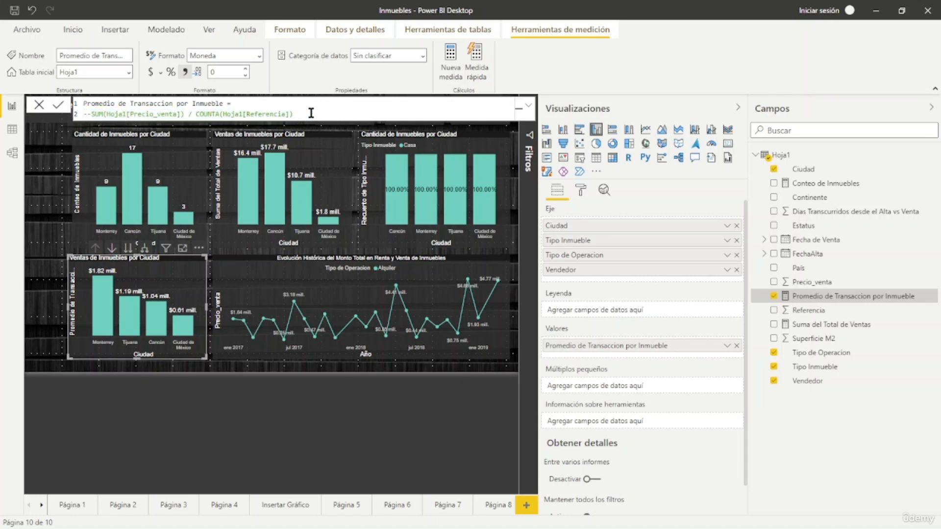
key("shift+Return")
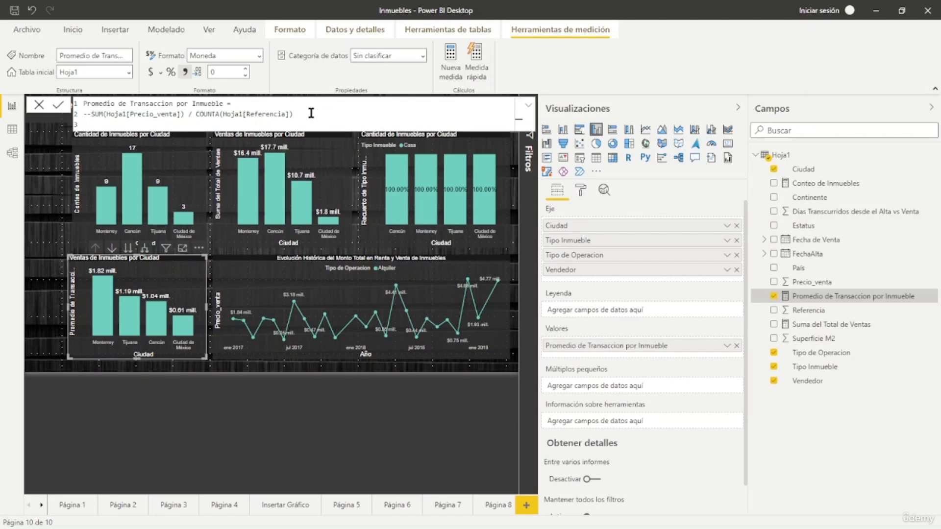
key("shift+Return")
Copy the SUM / COUNTA expression without its comment dashes and paste it inside a new DIVIDE( function on line 4
key("Up")
key("Up")
key("Up")
key("Down")
key("Right")
key("Right")
key("shift+Down")
key("ctrl+c")
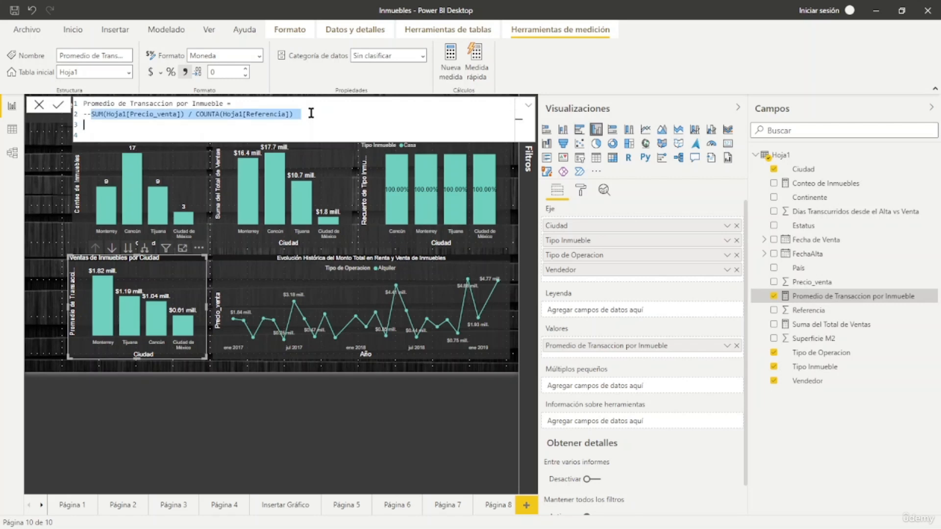
key("Down")
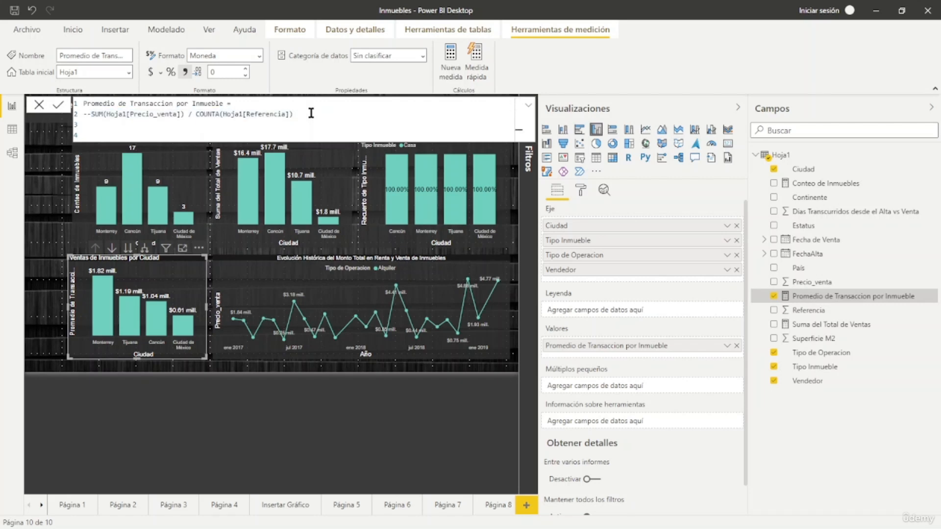
key("Up")
key("Down")
type("DIVIDE(")
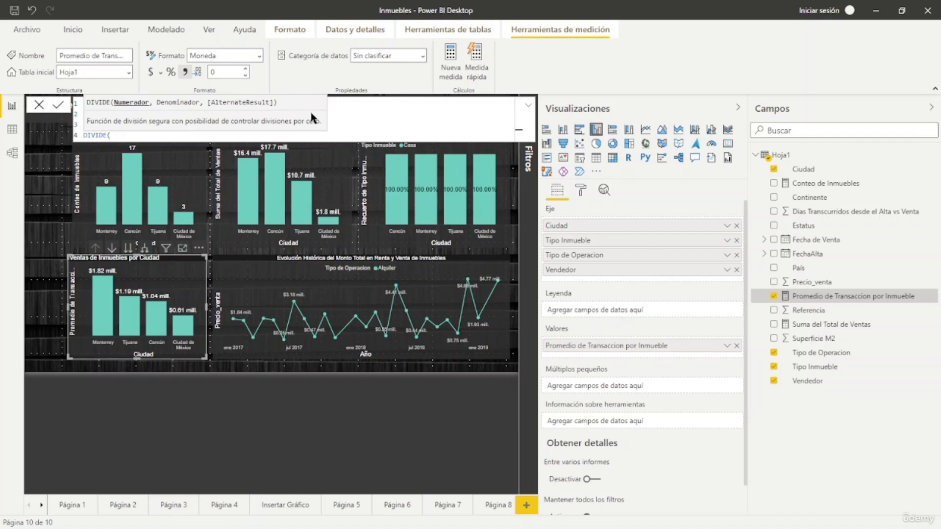
key("ctrl+v")
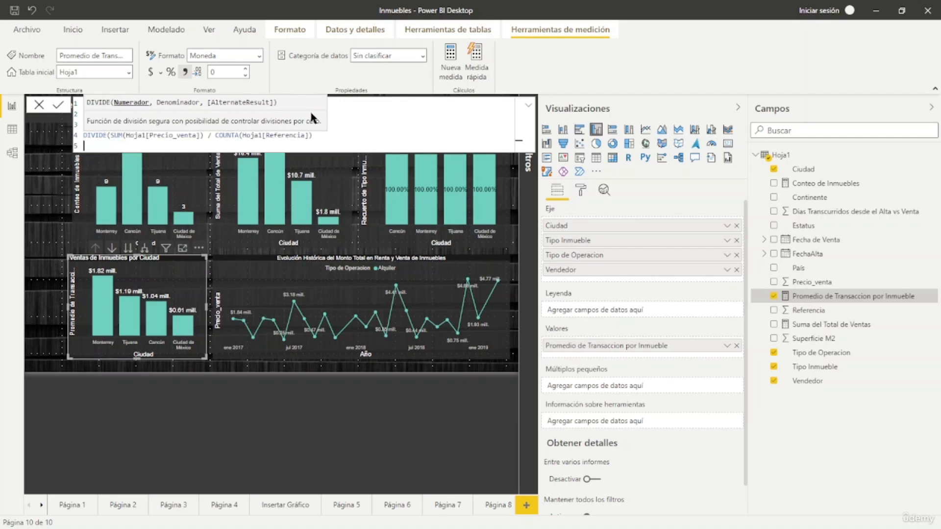
Cut the pasted expression in DIVIDE( back to SUM(Hoja1 and complete the numerator as SUM(Hoja1[Precio_venta]) followed by a comma
key("BackSpace")
key("BackSpace")
key("BackSpace")
key("BackSpace")
key("BackSpace")
key("BackSpace")
key("BackSpace")
key("BackSpace")
key("BackSpace")
key("BackSpace")
key("BackSpace")
key("BackSpace")
key("BackSpace")
key("BackSpace")
key("BackSpace")
key("BackSpace")
key("BackSpace")
key("BackSpace")
key("BackSpace")
key("BackSpace")
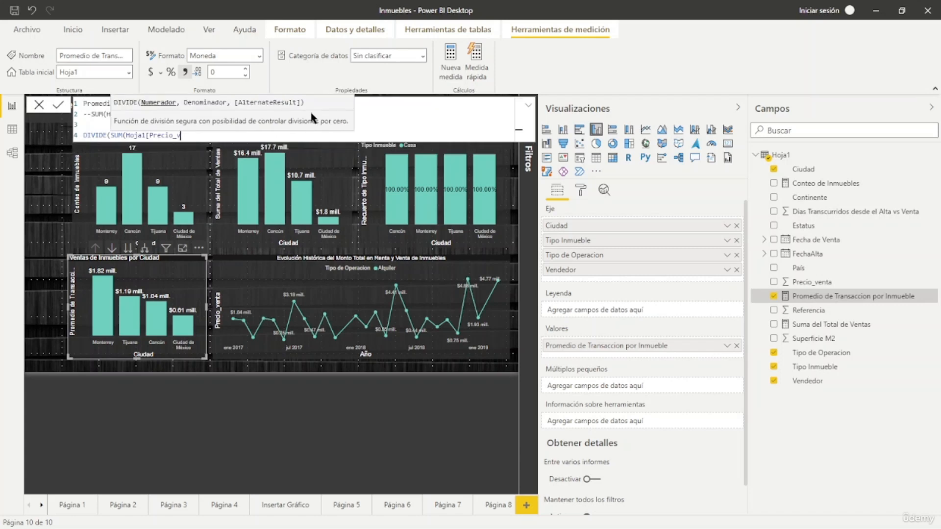
key("BackSpace")
key("BackSpace")
key("BackSpace")
key("BackSpace")
key("BackSpace")
key("BackSpace")
key("BackSpace")
key("BackSpace")
key("BackSpace")
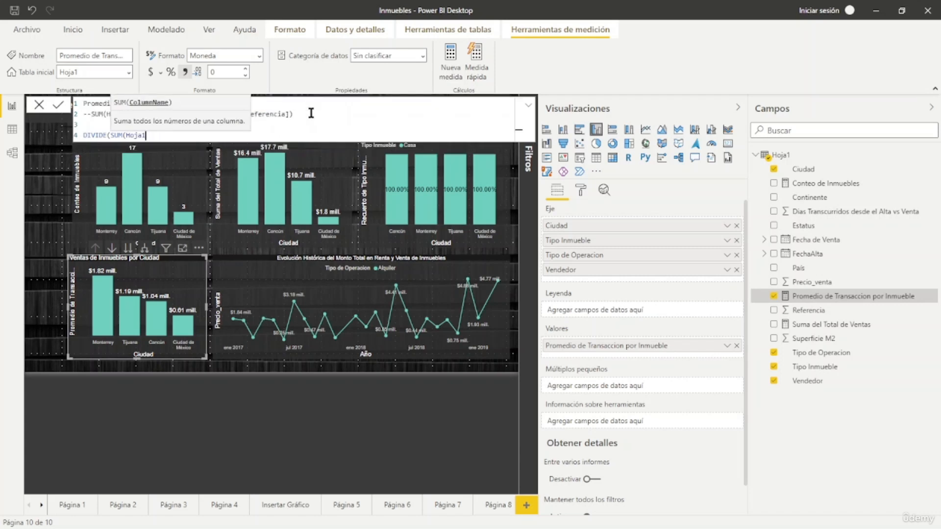
type("[")
key("Down")
key("Down")
key("Down")
key("Down")
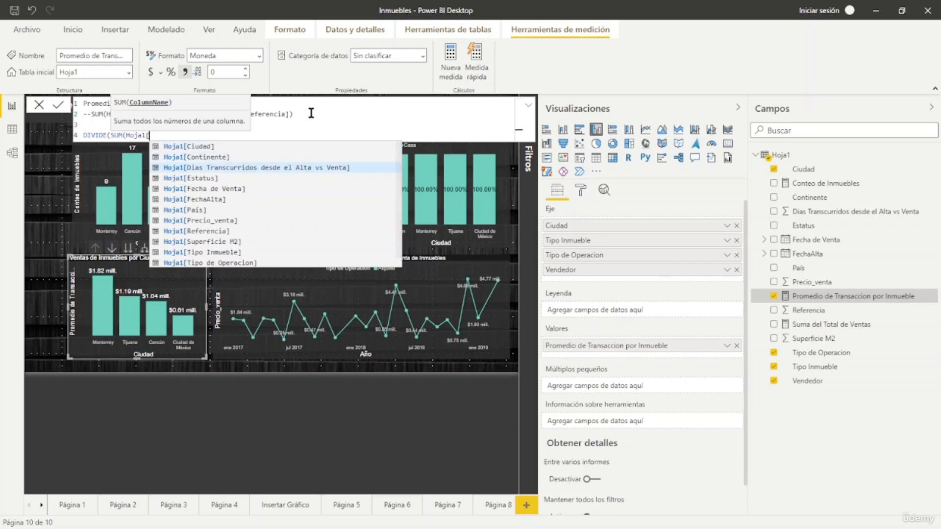
key("Down")
key("Down")
key("Down")
key("Tab")
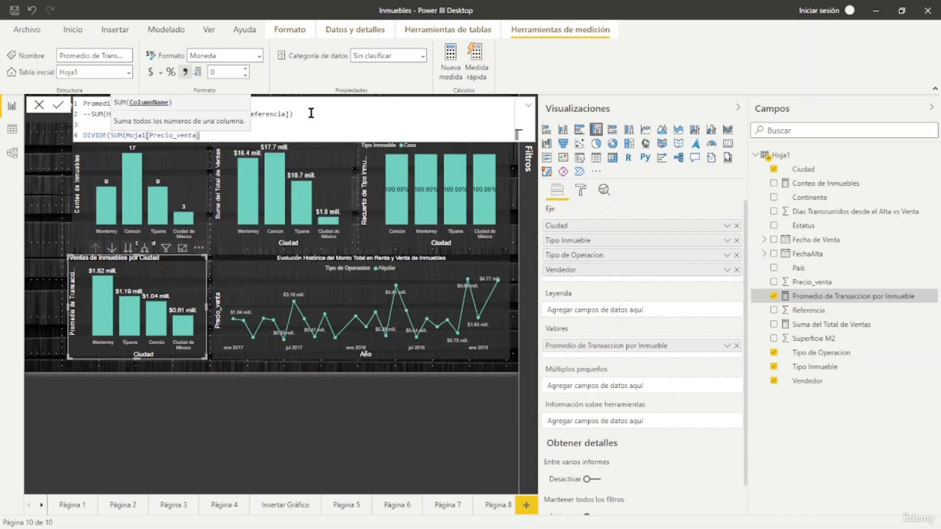
type("),")
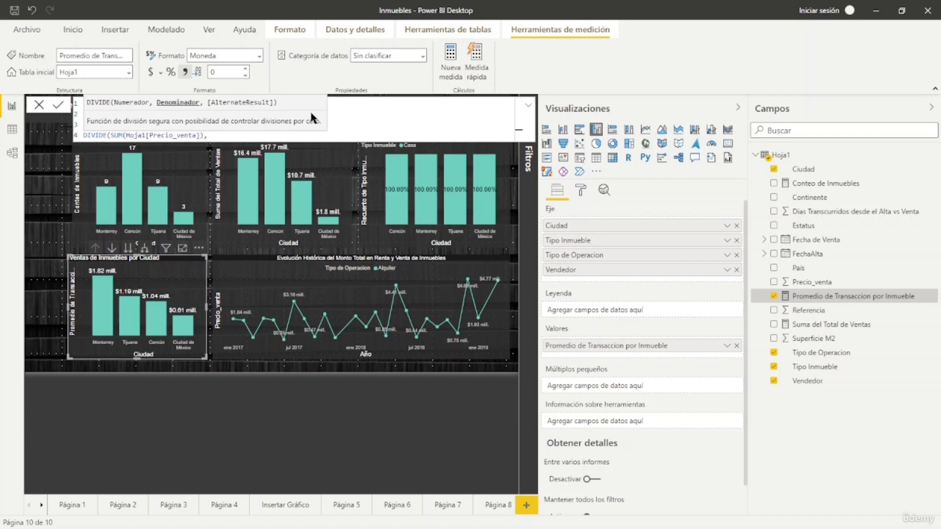
Add COUNTA(Hoja1[Referencia]) as the denominator and 0 as the alternate result, closing the DIVIDE function
type("coun")
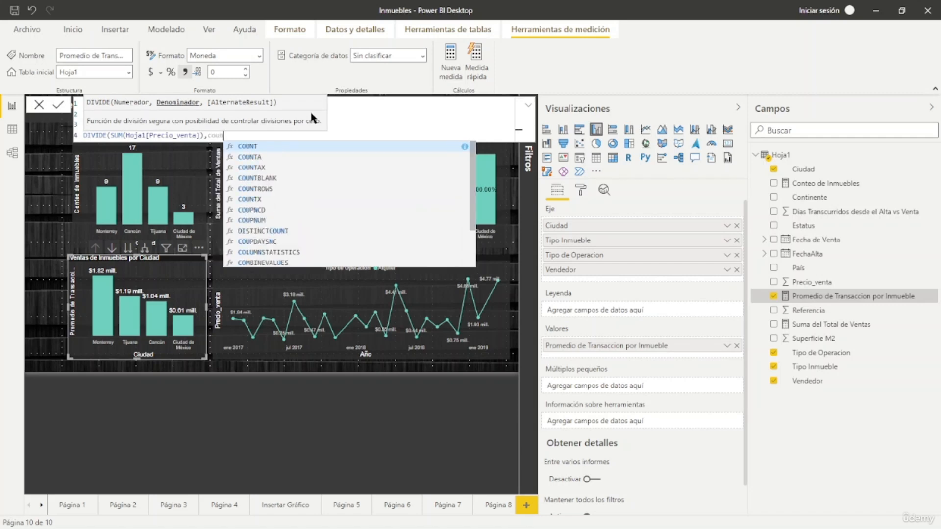
type("ta")
key("Tab")
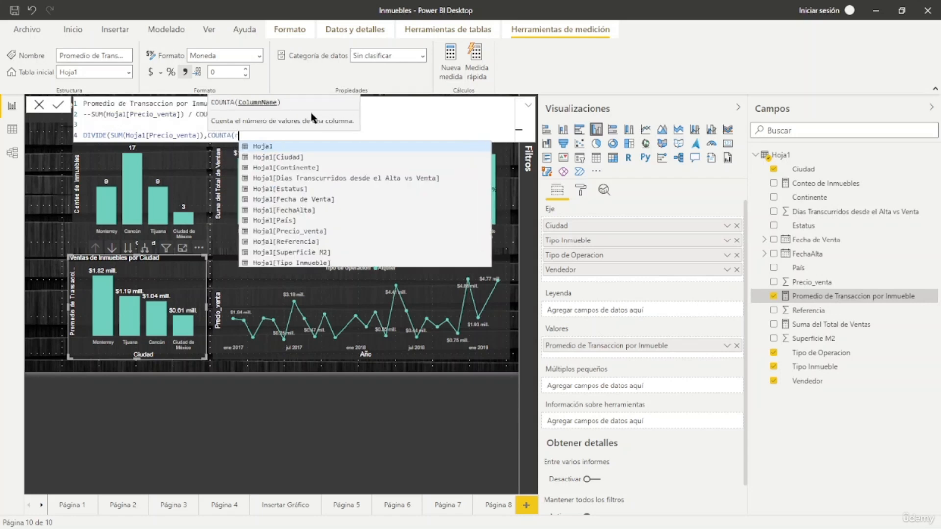
type("r")
key("Down")
key("Down")
key("Tab")
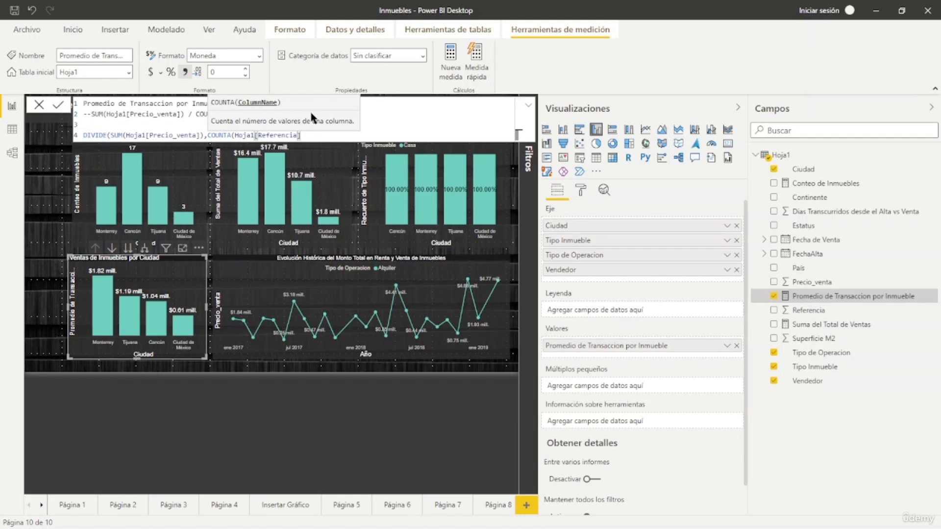
type(")")
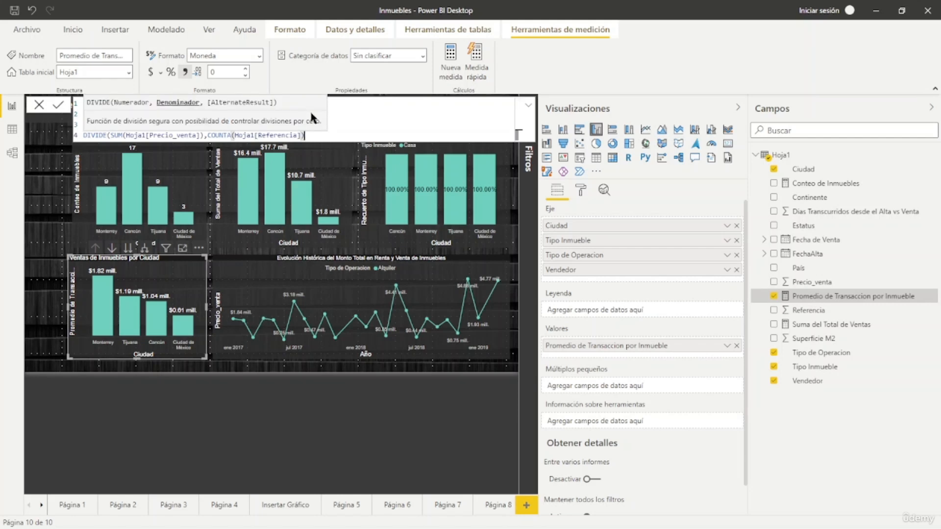
type(",0")
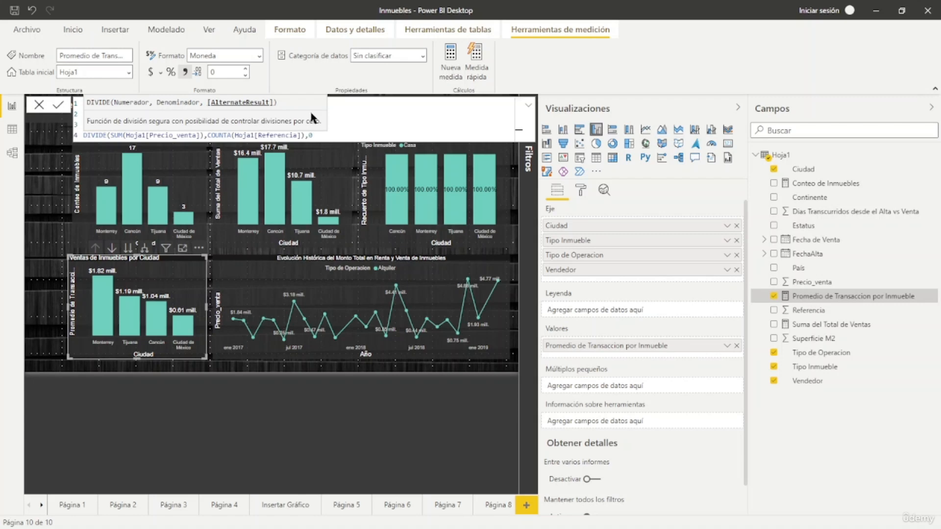
type(")")
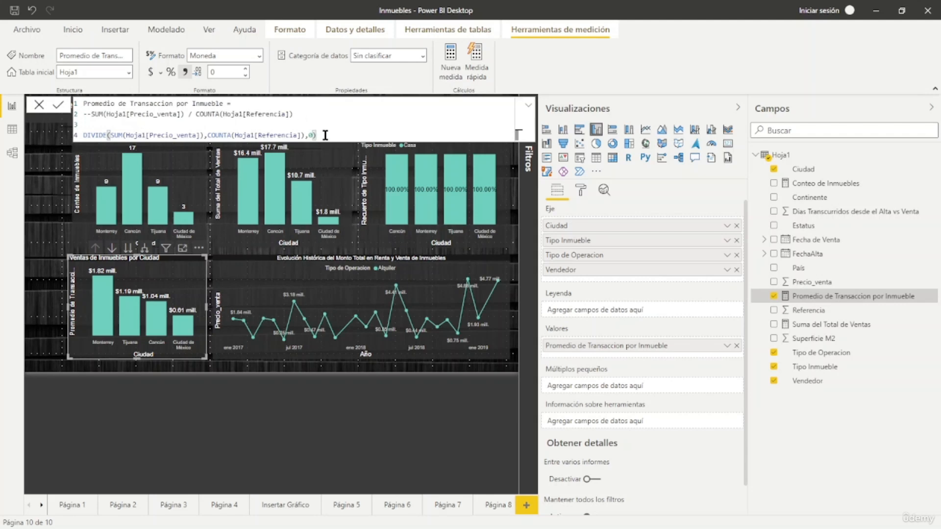
Compare the commented SUM / COUNTA line with the DIVIDE line and commit the measure
left_click_drag(318, 135, 56, 137)
left_click_drag(299, 114, 88, 113)
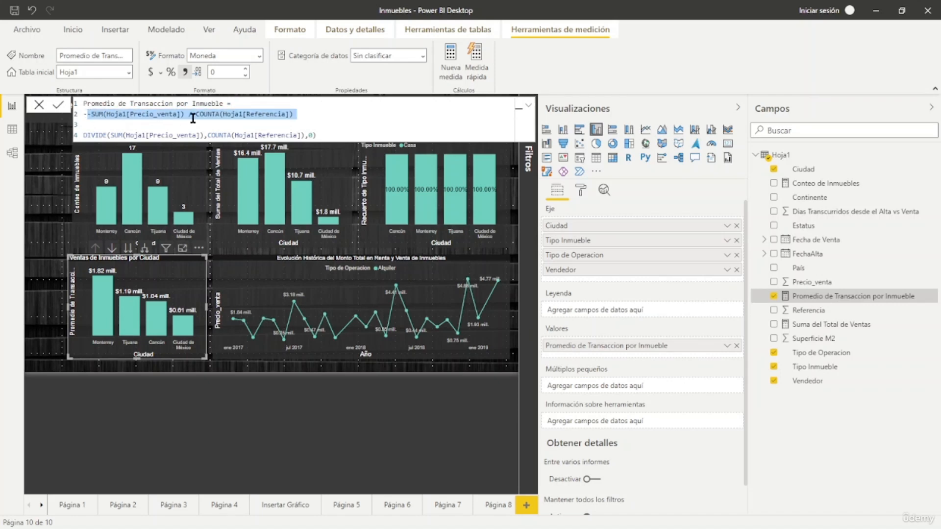
left_click(118, 117)
left_click_drag(93, 114, 187, 115)
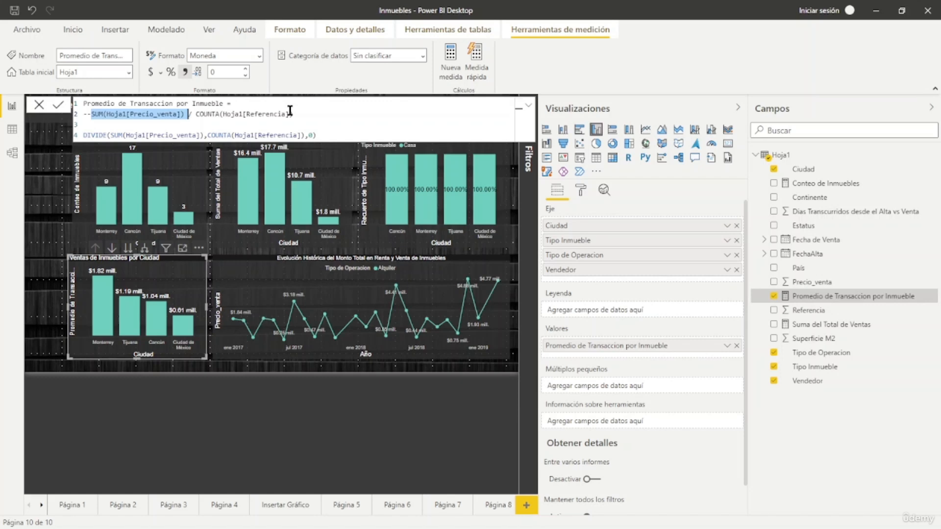
left_click_drag(92, 134, 336, 132)
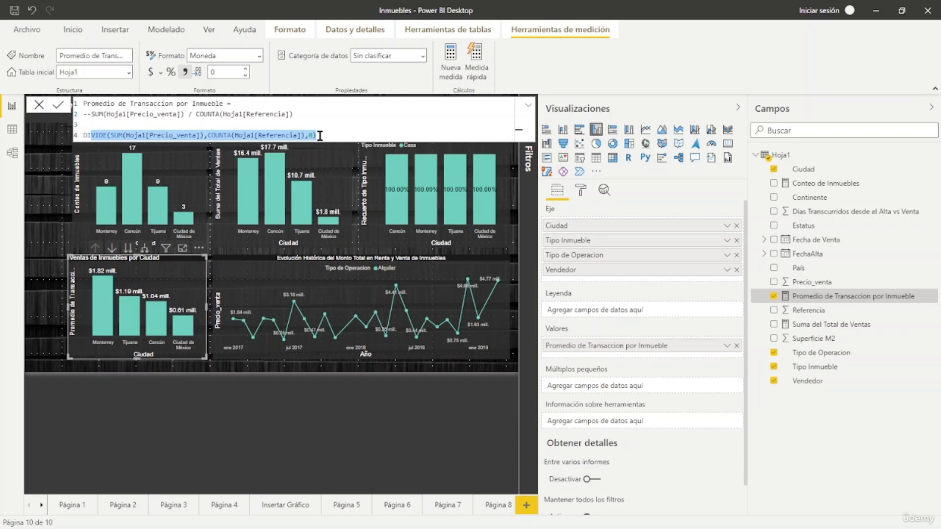
left_click(60, 105)
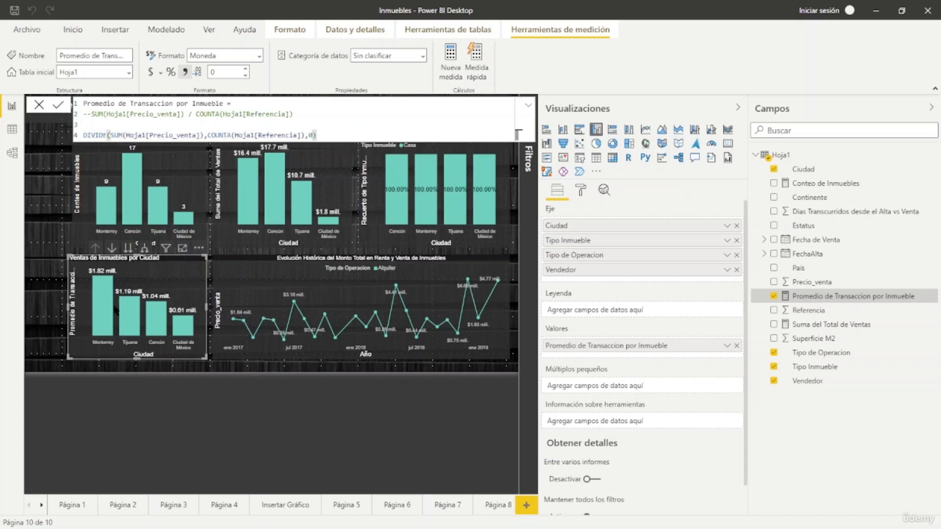
mouse_move(314, 192)
mouse_move(188, 327)
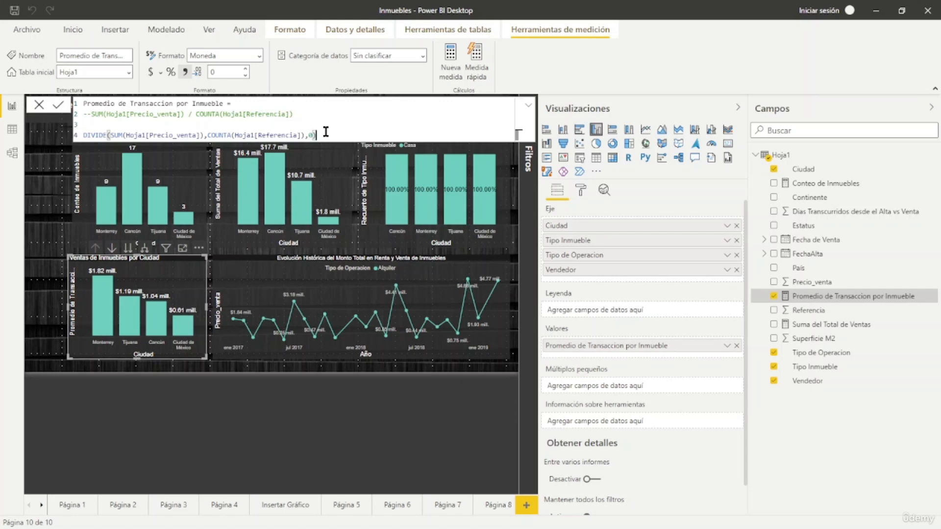
Comment out the DIVIDE line on line 4 with "--" and add two new lines below it
key("Left")
key("Left")
key("Left")
key("Left")
key("Left")
key("Left")
key("Left")
key("Left")
key("Left")
key("Left")
key("Left")
key("Left")
key("Left")
key("Left")
key("Left")
key("Left")
key("Left")
key("Left")
key("Left")
key("Left")
key("Left")
key("Left")
key("Left")
key("Left")
key("Left")
key("Left")
key("Left")
key("Left")
key("Left")
key("Left")
key("Left")
key("Left")
key("Left")
key("Left")
key("Left")
key("Left")
key("Left")
key("Left")
key("Left")
type("--")
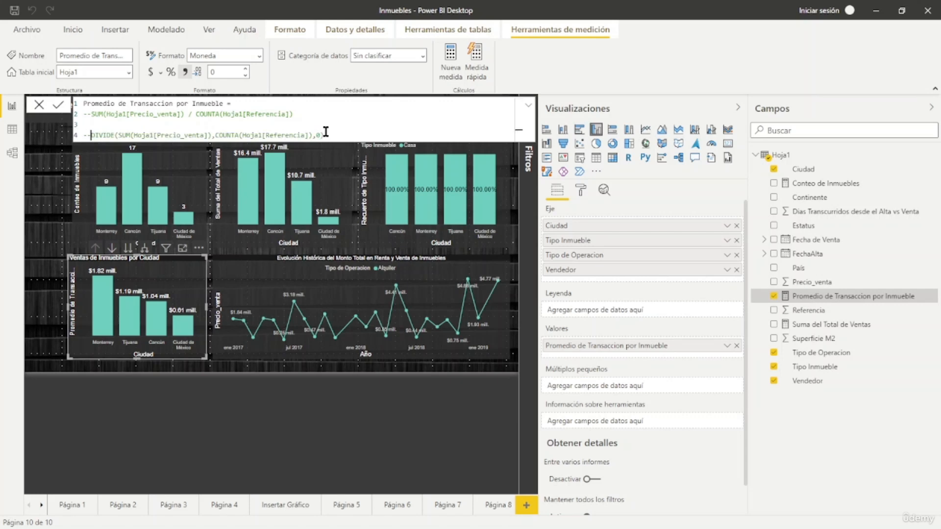
left_click(332, 135)
key("shift+Return")
key("shift+Return")
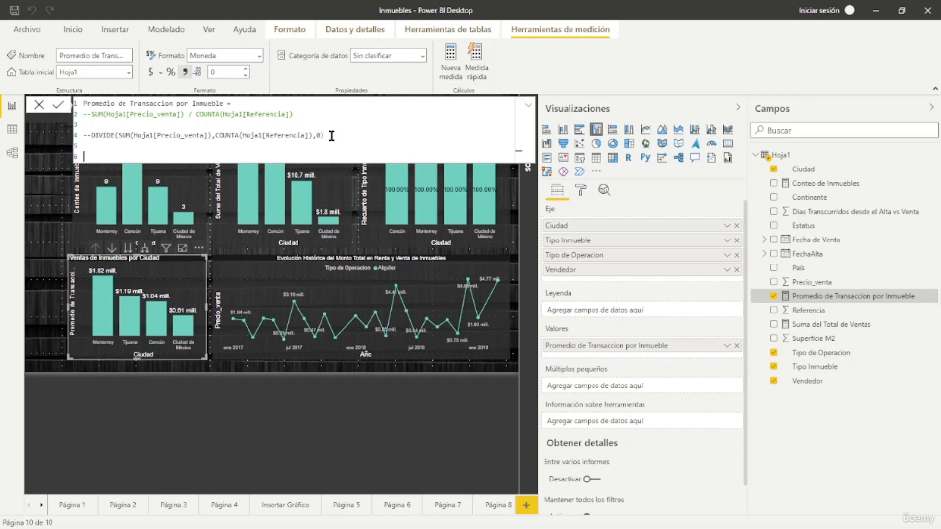
Write DIVIDE([Suma del Total de Ventas],[Conteo de Inmuebles],0) on line 6 and commit the measure
type("DIVIDE(")
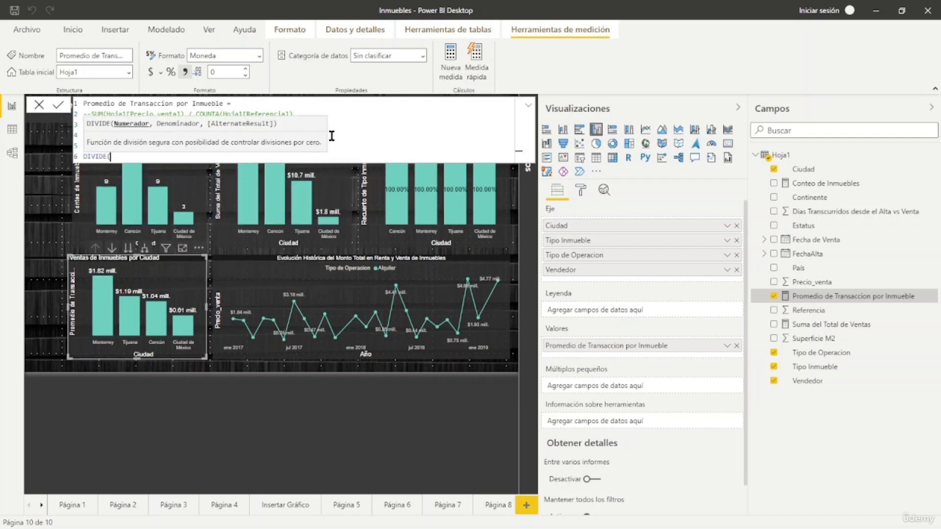
type("[")
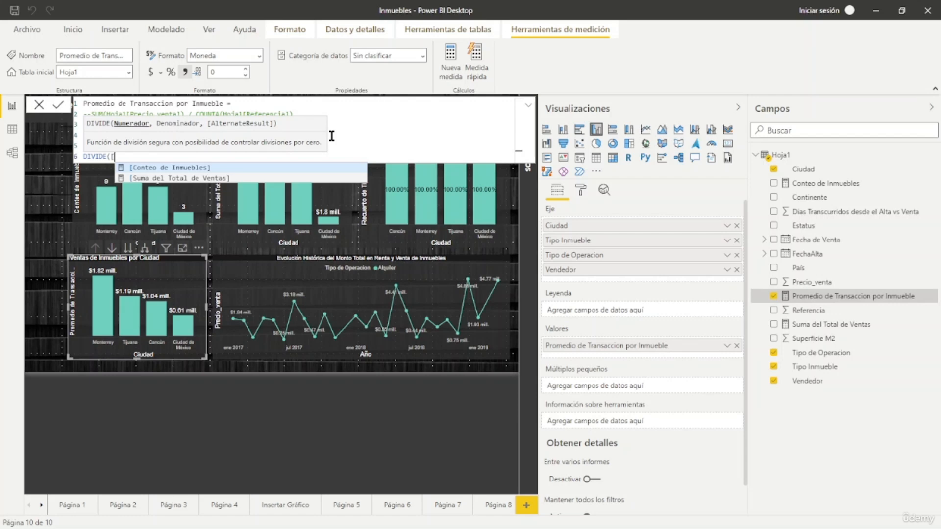
key("Down")
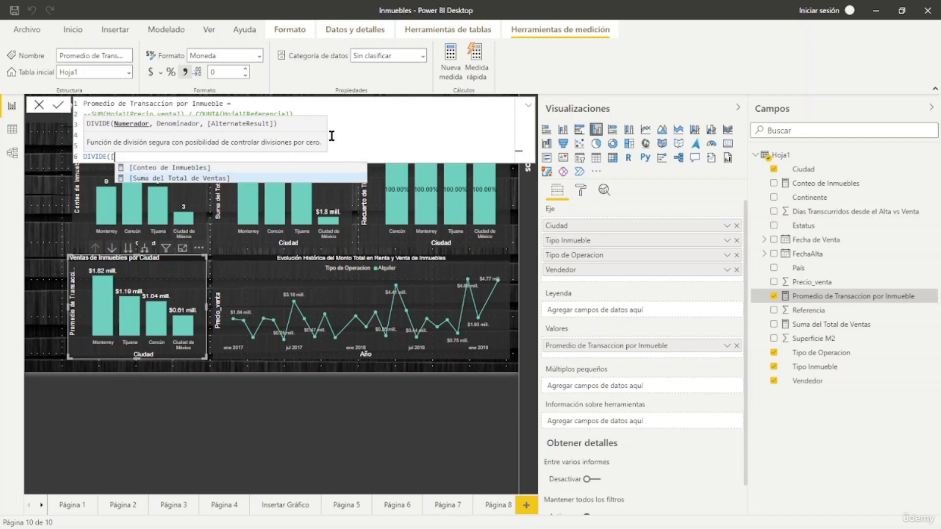
key("Tab")
type("],")
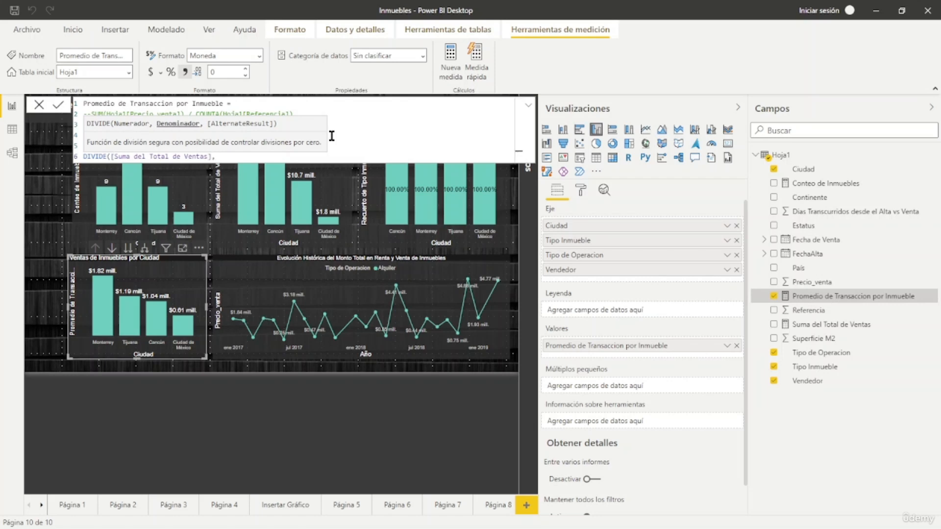
type("[")
key("Down")
key("Up")
key("Down")
key("Up")
key("Down")
key("Up")
key("Down")
key("Up")
key("Down")
key("Up")
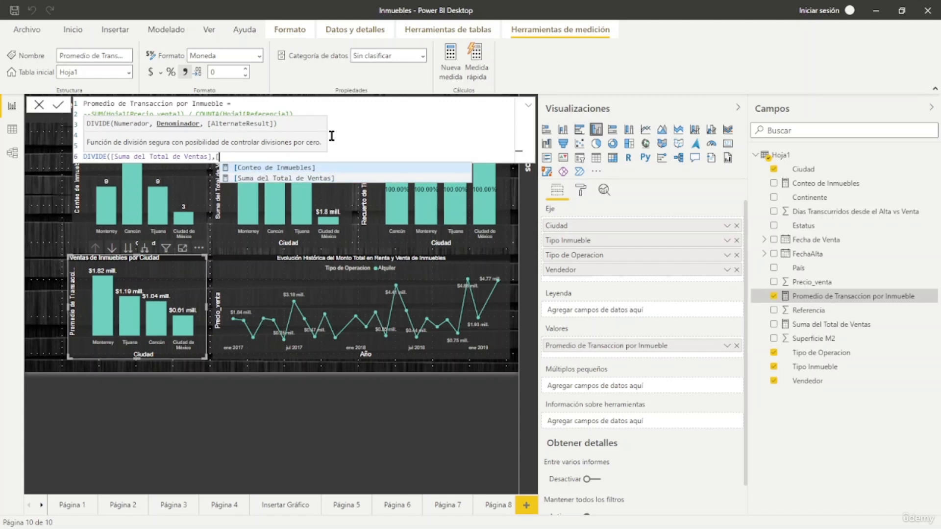
key("Tab")
type(",0")
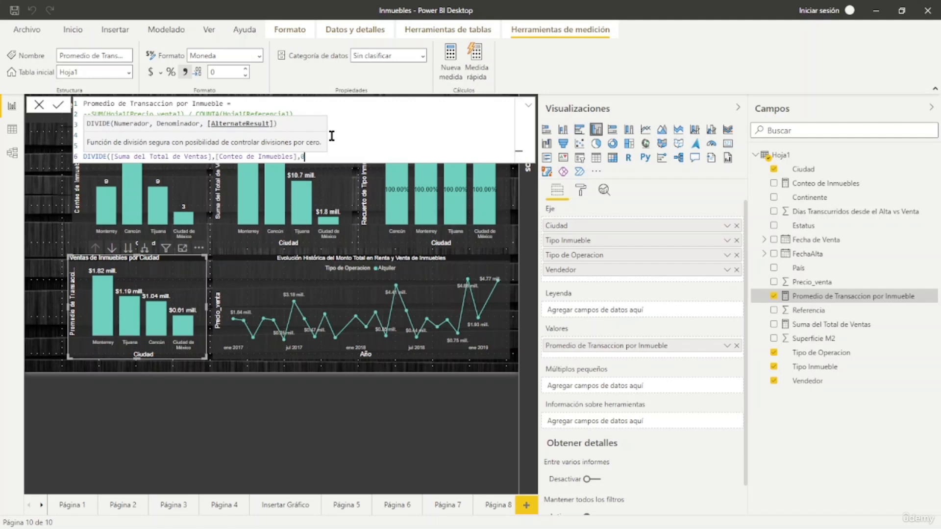
type(")")
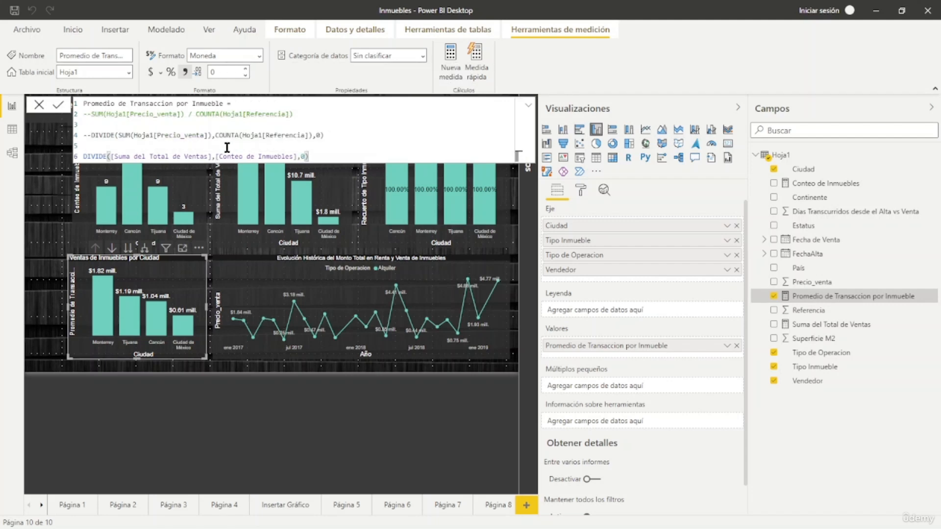
left_click(59, 106)
Change the title of the selected average column chart to "Promedio Monto Transacción por Inmueble" and deselect the chart
left_click(582, 193)
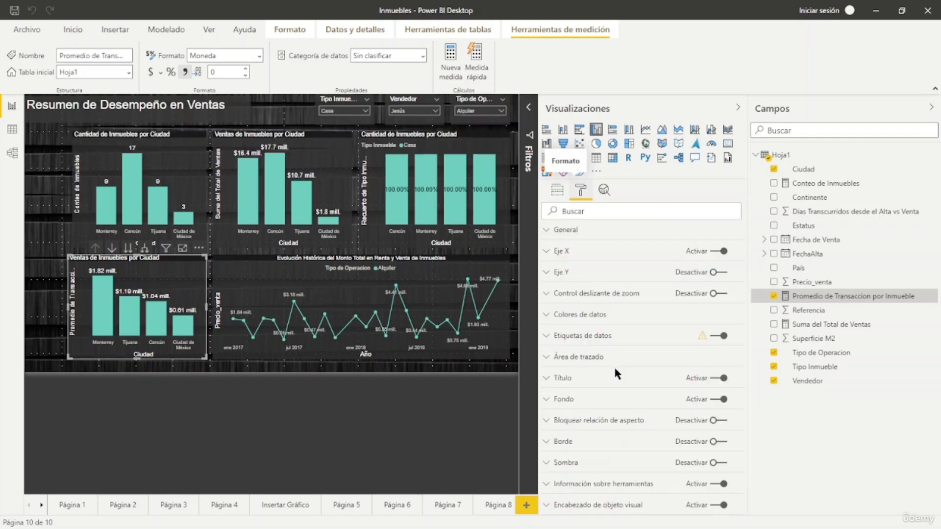
left_click(547, 385)
triple_click(615, 420)
type("p")
key("BackSpace")
type("Promedio Monto Transacción por Inmue")
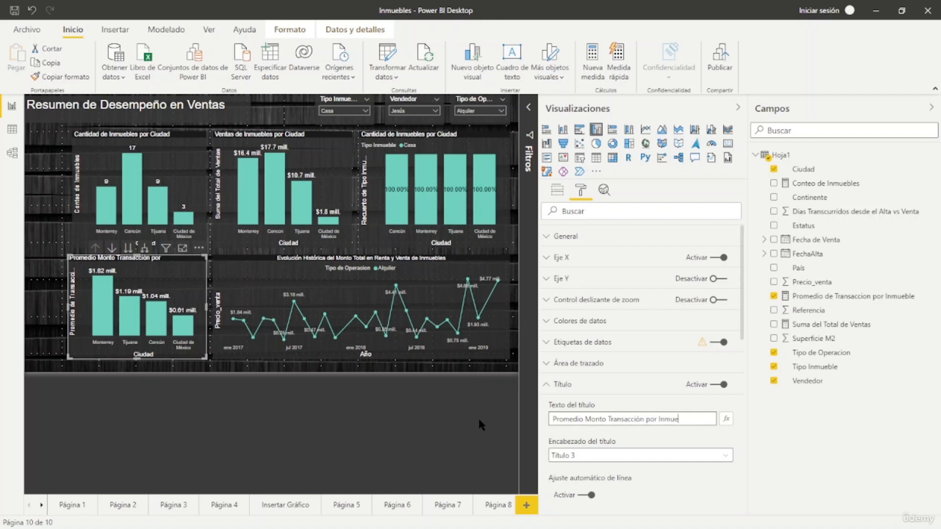
type("ble")
left_click(341, 404)
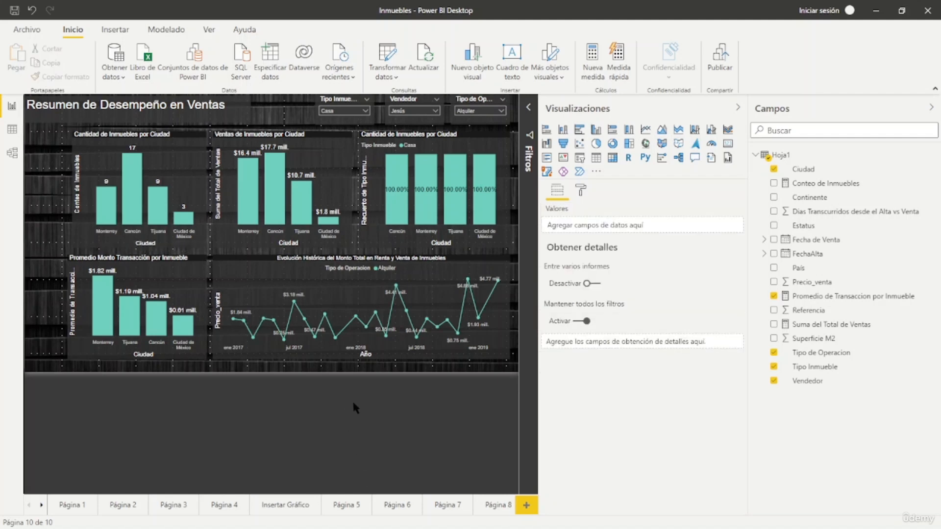
Collapse the visualizations area and review the formulas of Conteo de Inmuebles, Promedio de Transaccion por Inmueble and Suma del Total de Ventas
left_click(740, 108)
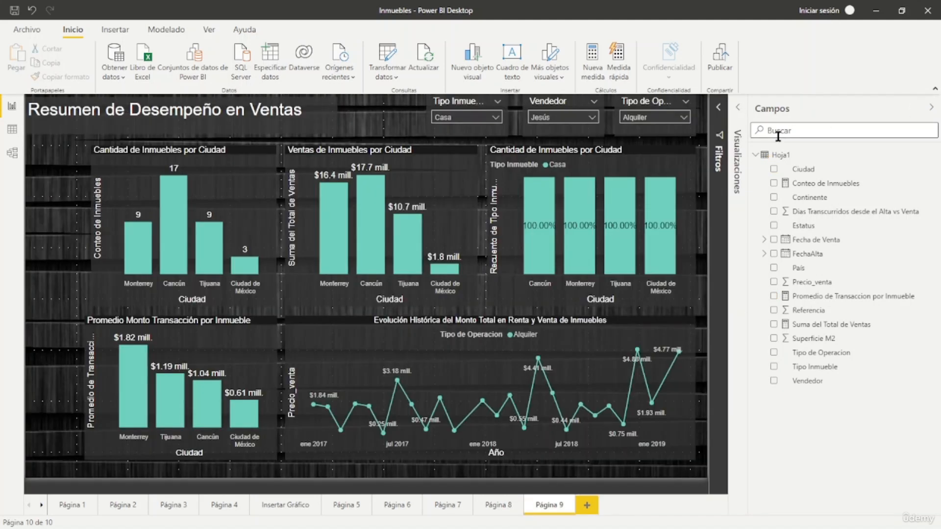
left_click(814, 186)
left_click(806, 297)
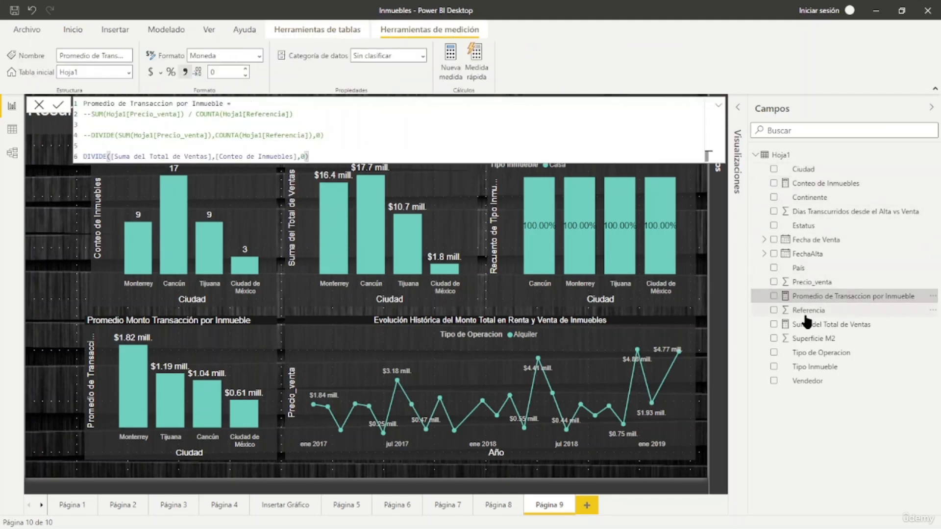
left_click(806, 325)
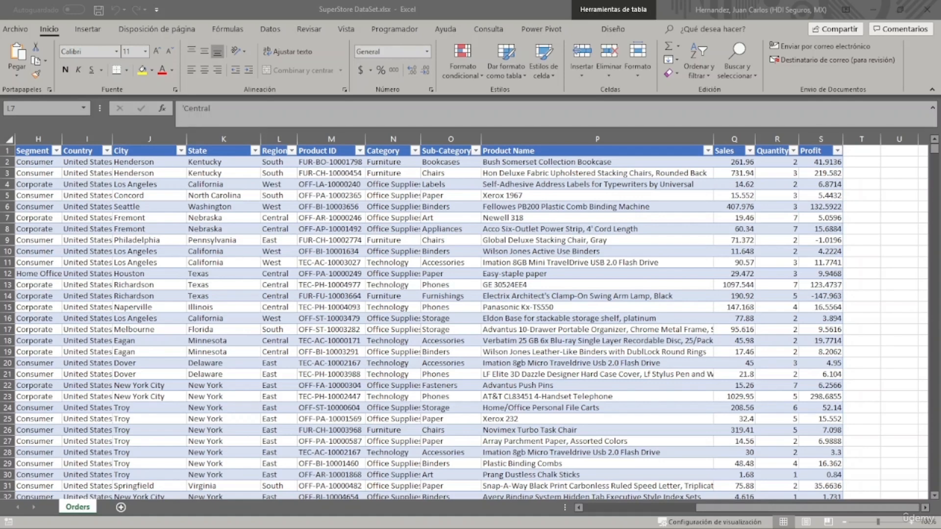
In Excel, examine the Orders table of SuperStore DataSet.xlsx from its first to its last row, ending at the first Order Date
left_click(167, 250)
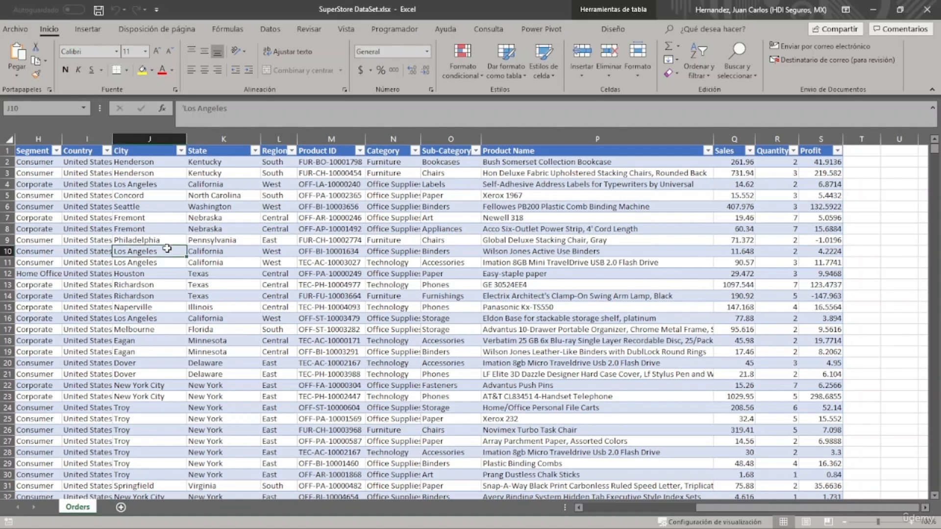
key("ctrl+Up")
key("ctrl+Left")
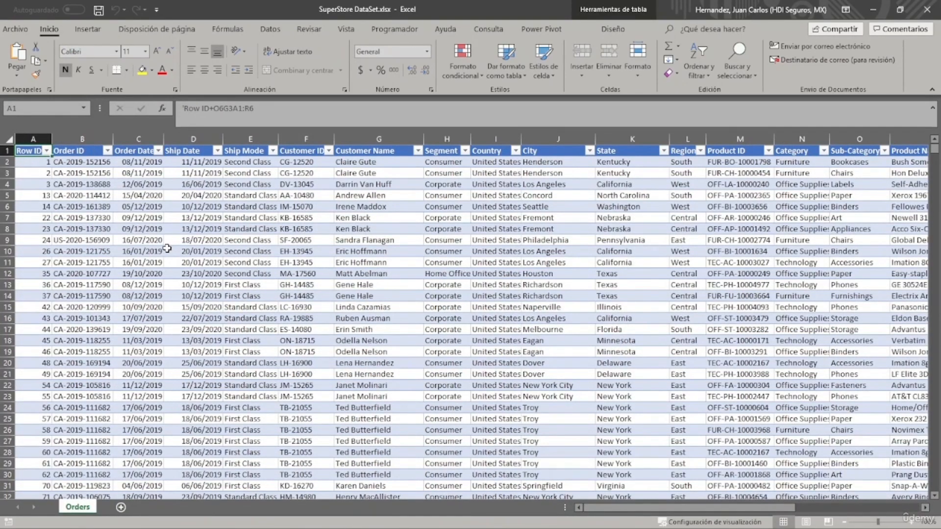
key("Down")
key("ctrl+Down")
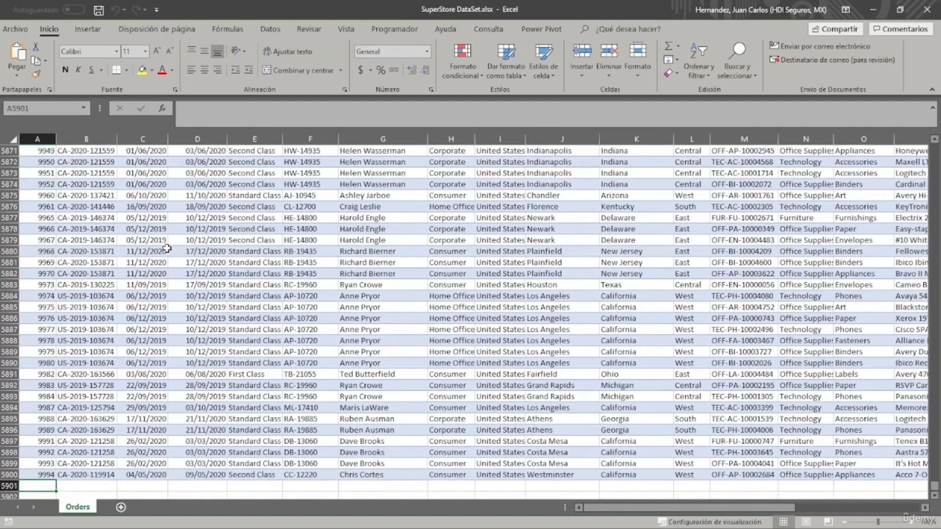
key("ctrl+Up")
key("Right")
key("Right")
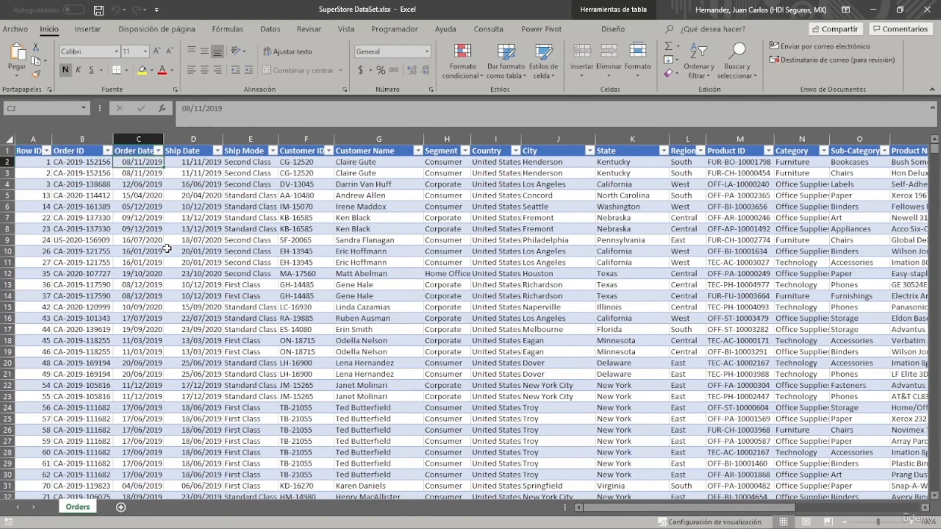
Examine the Orders table's column headers from Ship Date through Profit, and the Profit column down to its last row
key("Right")
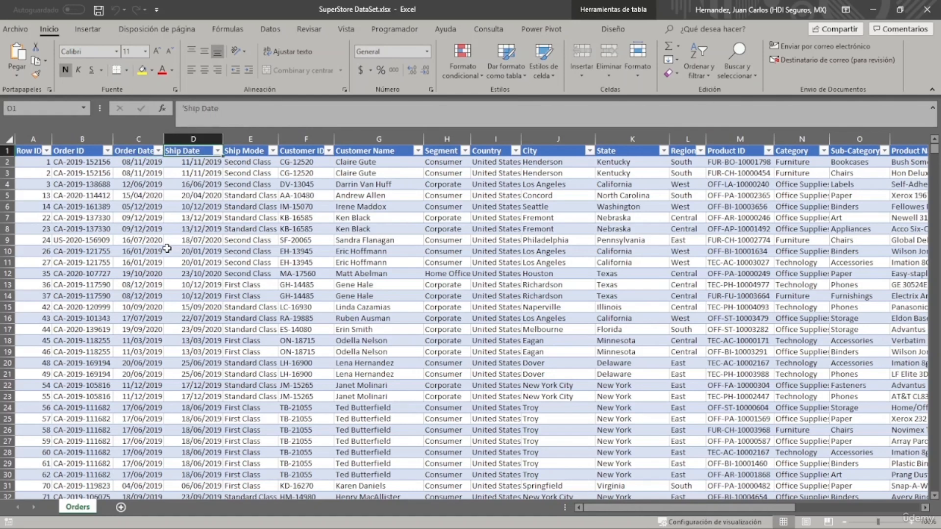
key("Right")
key("Right")
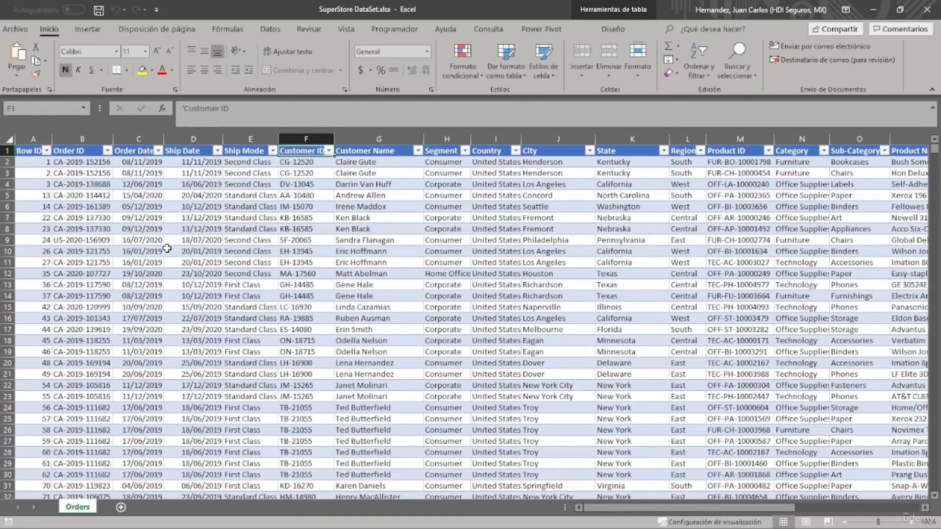
key("Right")
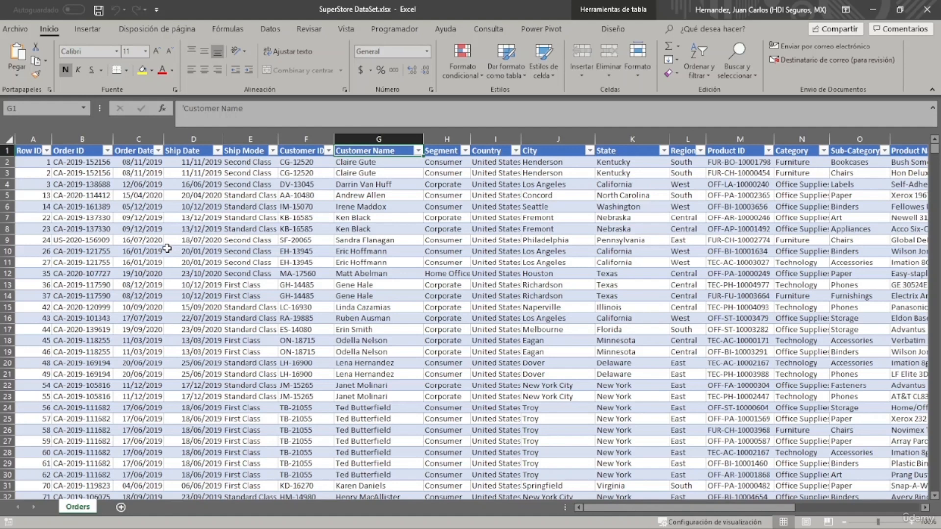
key("Right")
key("Right")
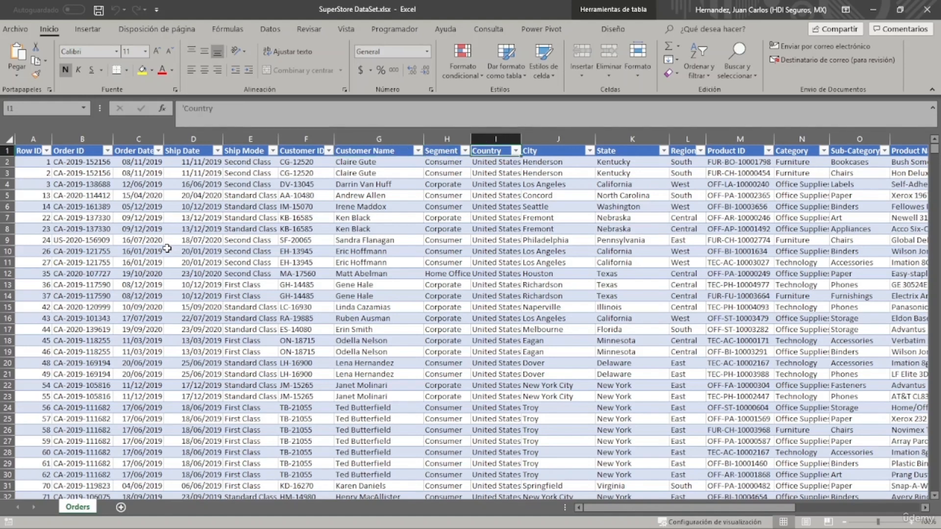
key("Right")
key("Right")
key("Right")
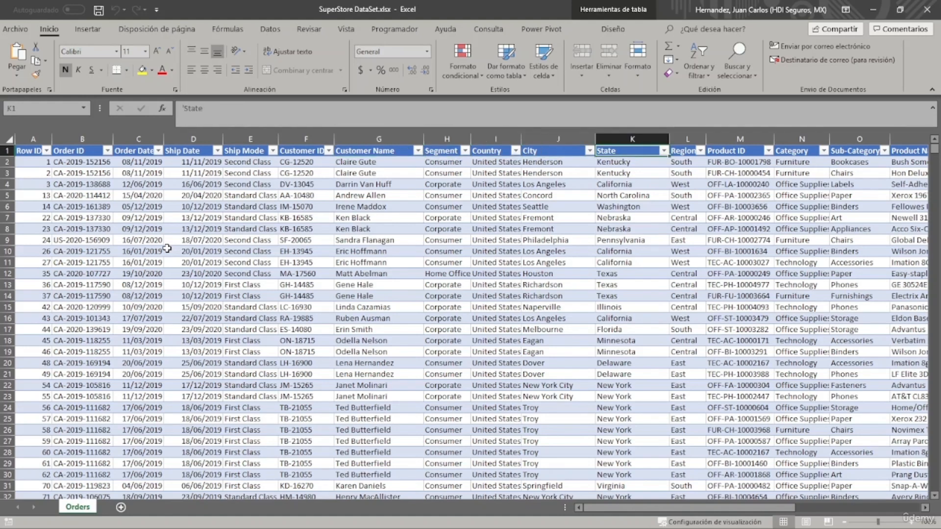
key("Right")
key("Right")
key("Right")
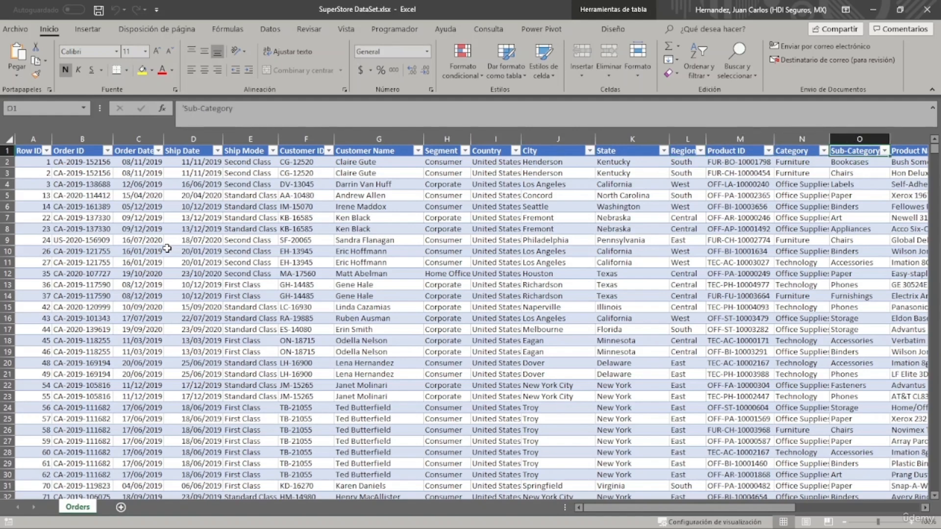
key("Right")
key("Left")
key("Left")
key("Right")
key("Right")
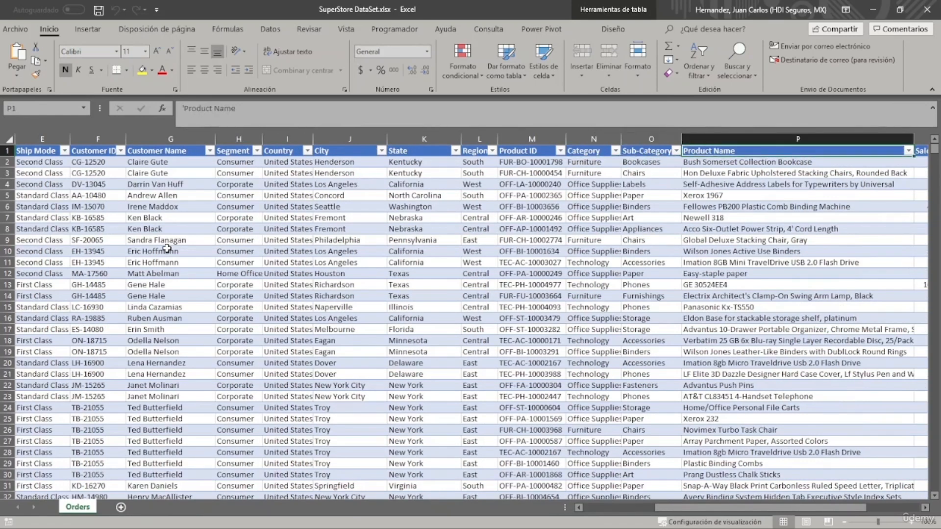
key("Right")
key("Right")
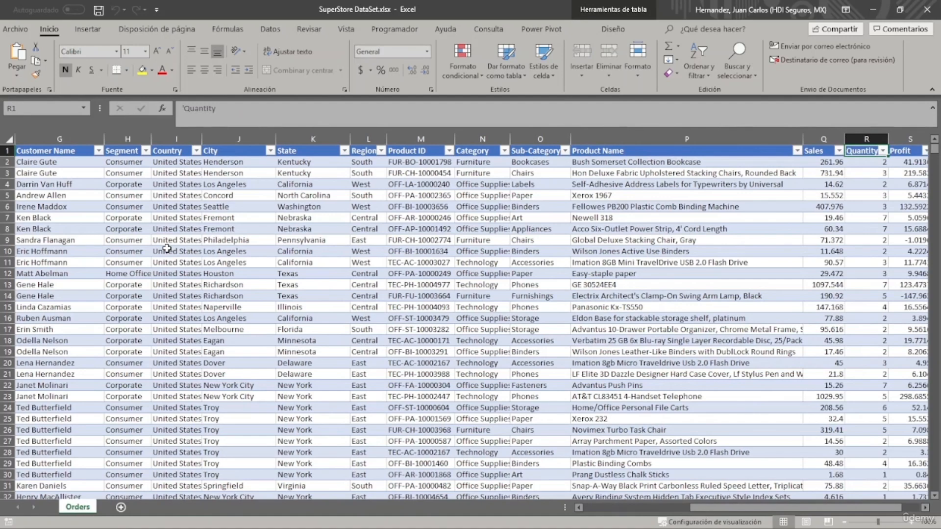
key("Right")
key("Down")
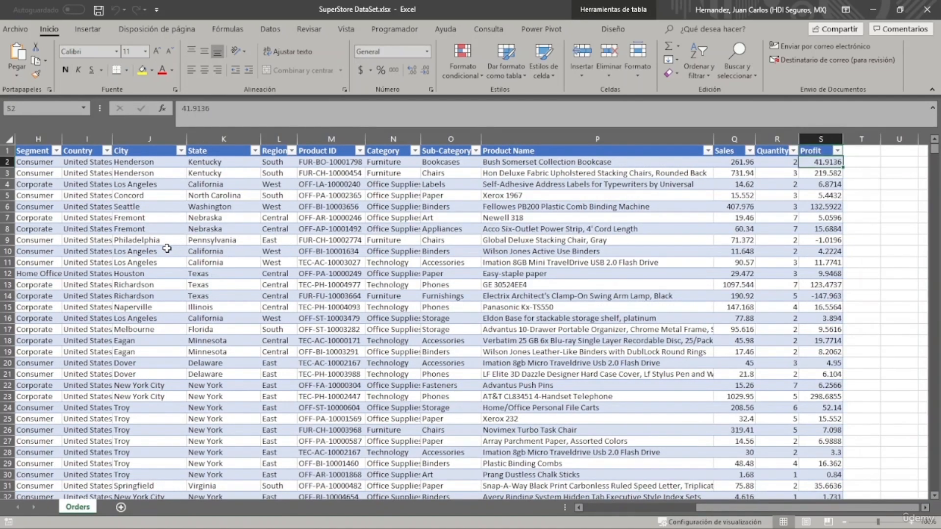
key("ctrl+Down")
key("ctrl+Up")
key("Left")
key("Left")
key("Left")
key("ctrl+Left")
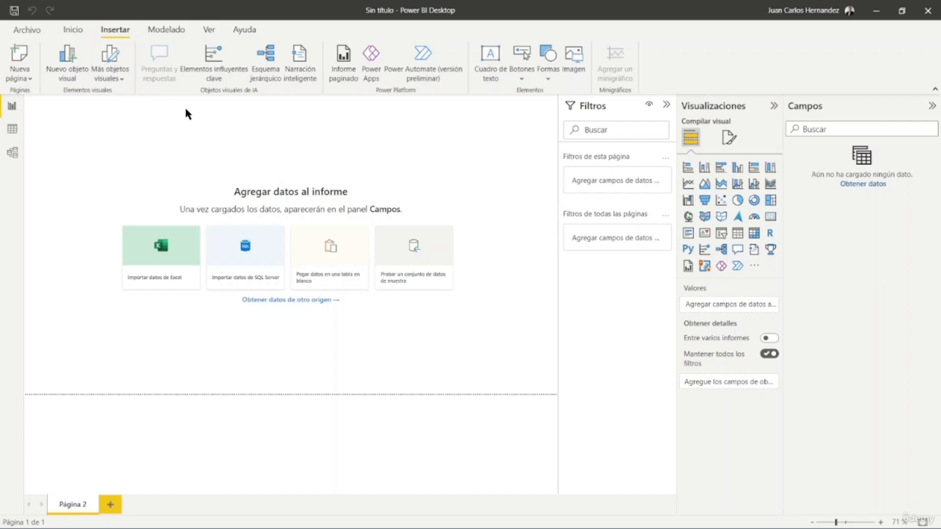
In Power BI Desktop, connect to the Excel workbook SuperStore DataSet.xlsx as a data source
left_click(85, 34)
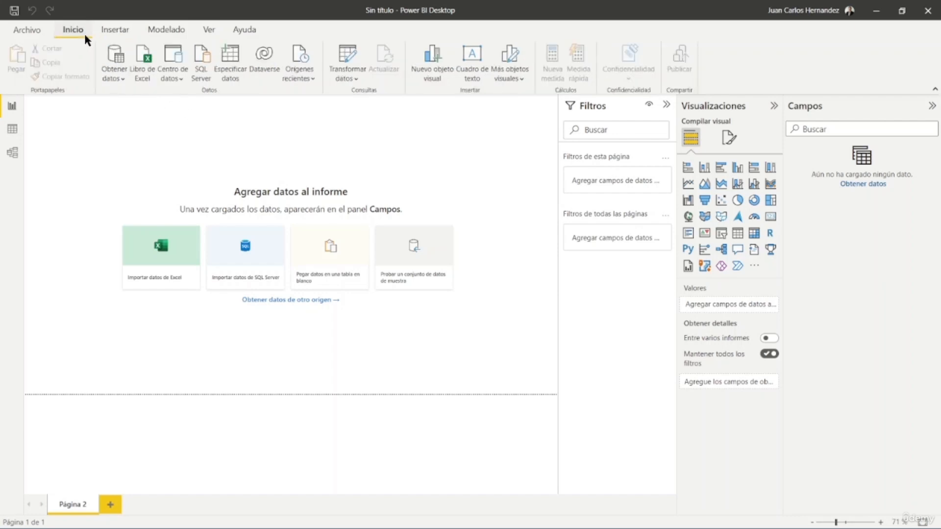
left_click(141, 66)
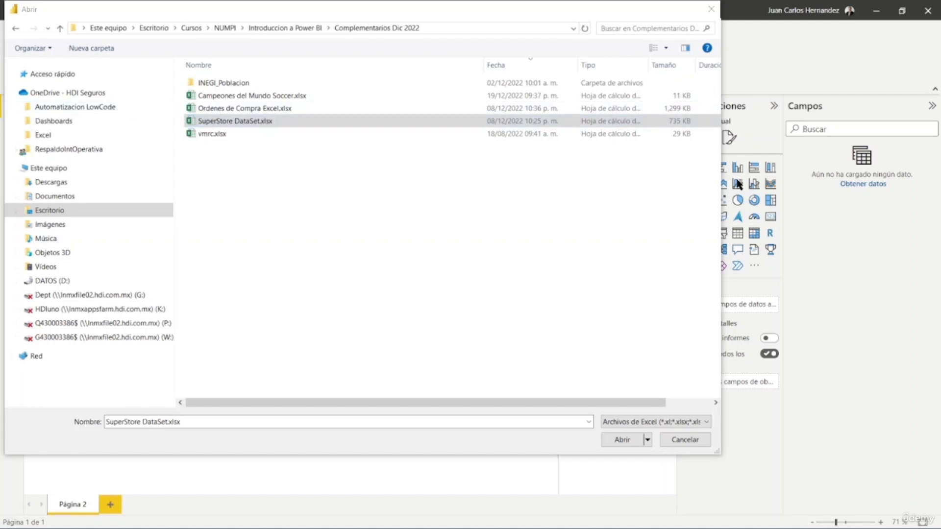
left_click(623, 440)
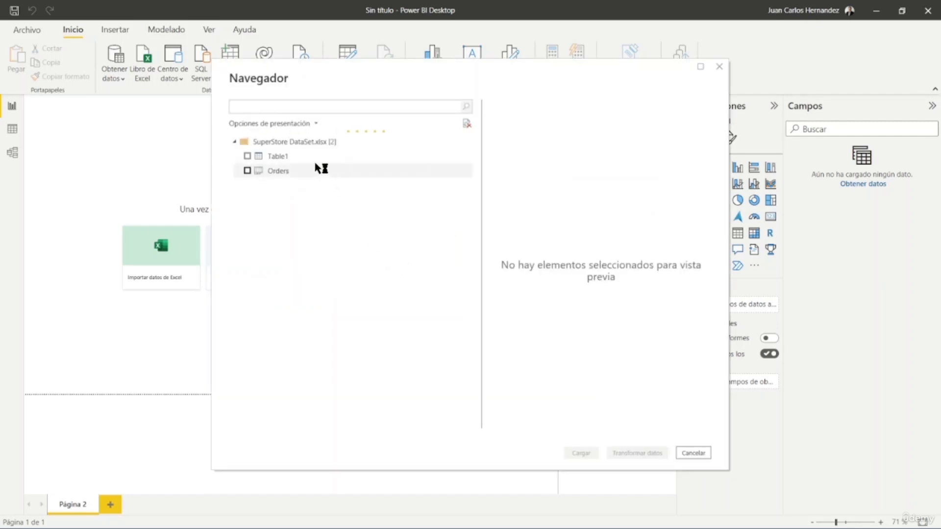
Preview the Orders sheet and Table1 of the workbook, then load only Table1 into the report
left_click(297, 157)
left_click(290, 171)
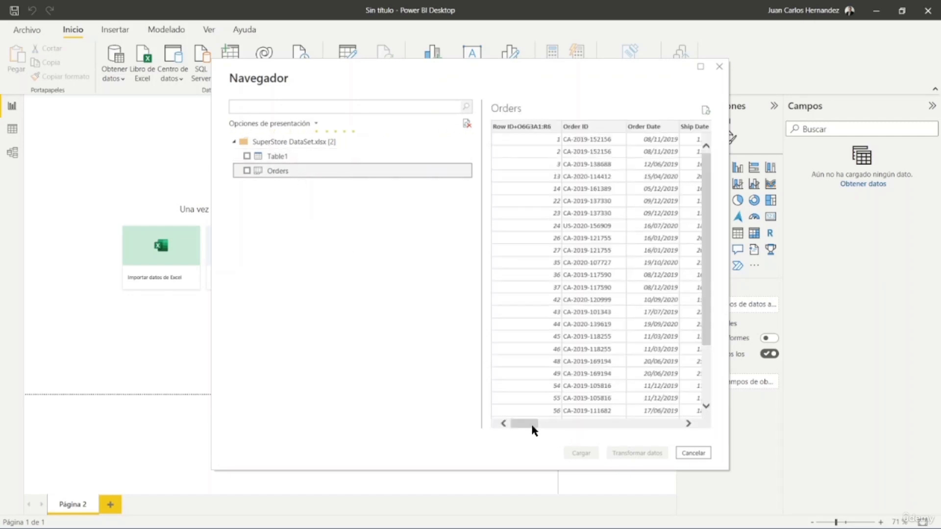
left_click_drag(531, 424, 510, 425)
left_click(287, 156)
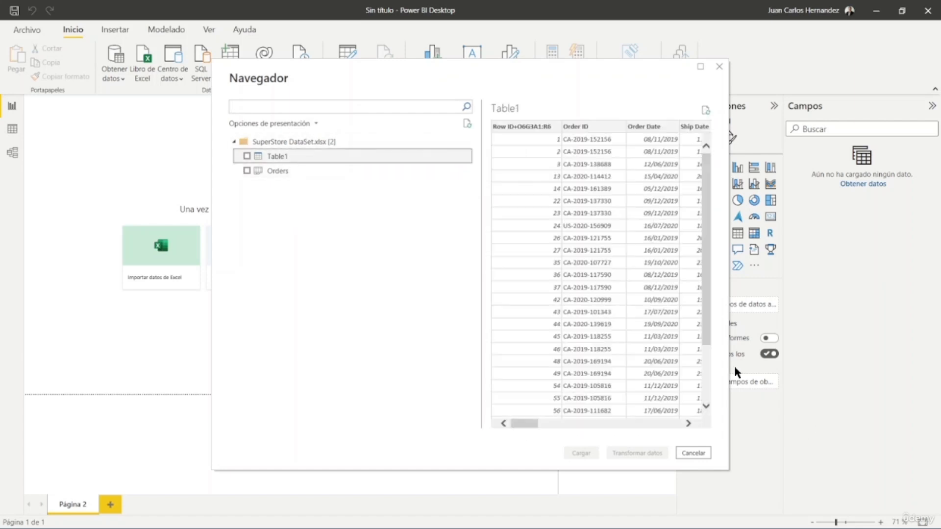
mouse_move(521, 424)
left_mouse_down()
mouse_move(685, 426)
mouse_move(527, 425)
left_mouse_up()
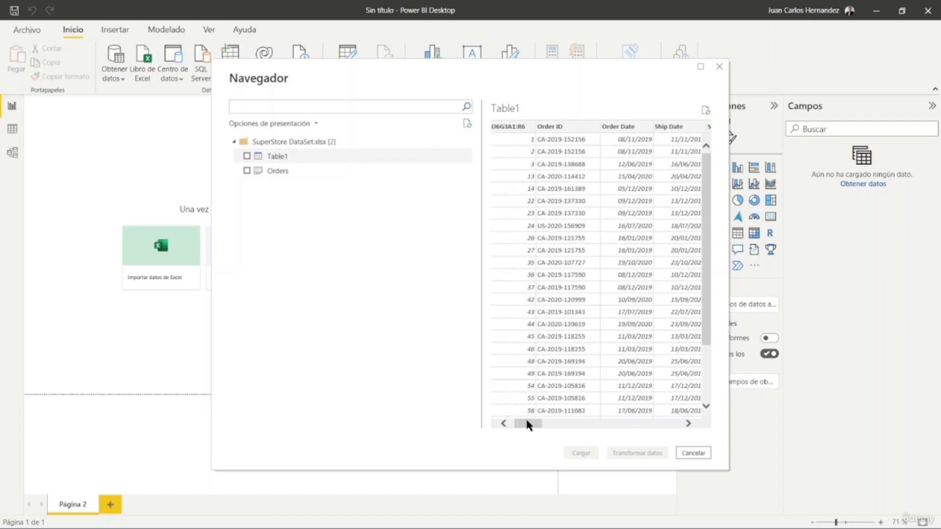
left_click(246, 156)
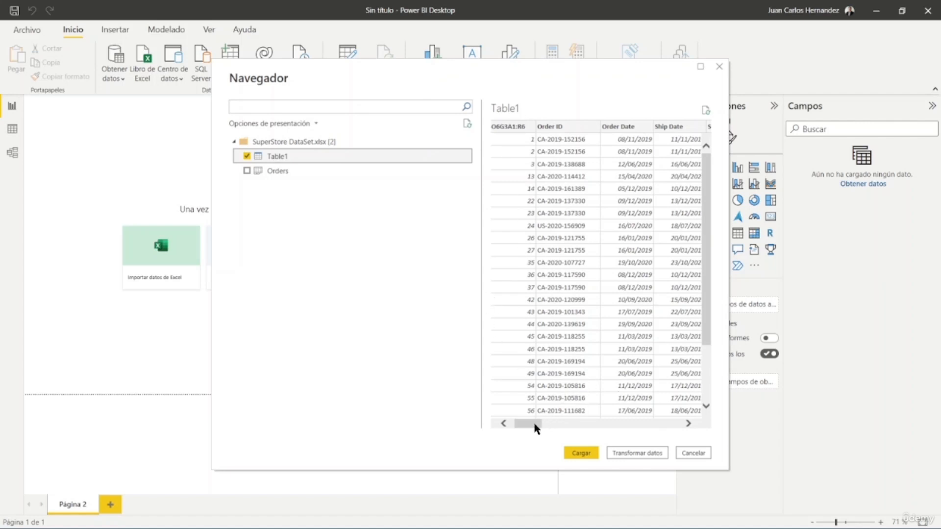
left_click_drag(535, 429, 516, 431)
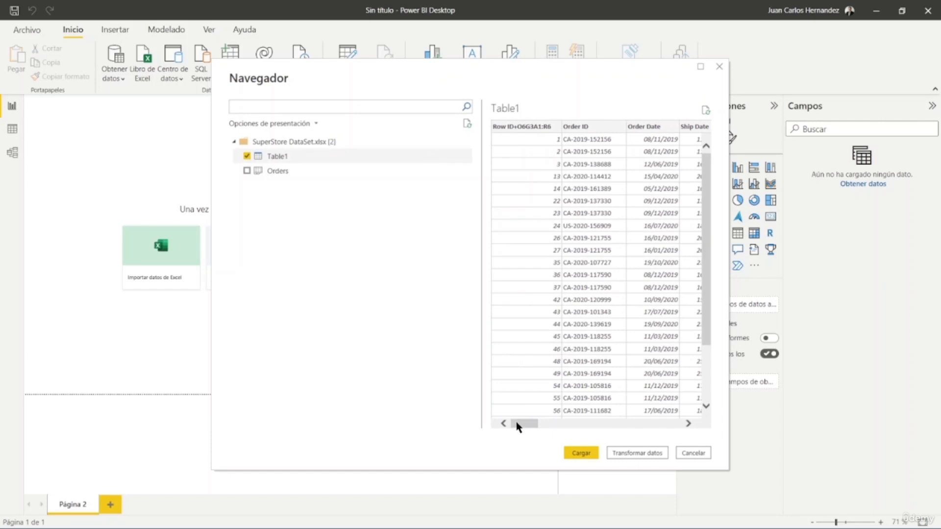
left_click_drag(524, 426, 574, 458)
left_click(578, 454)
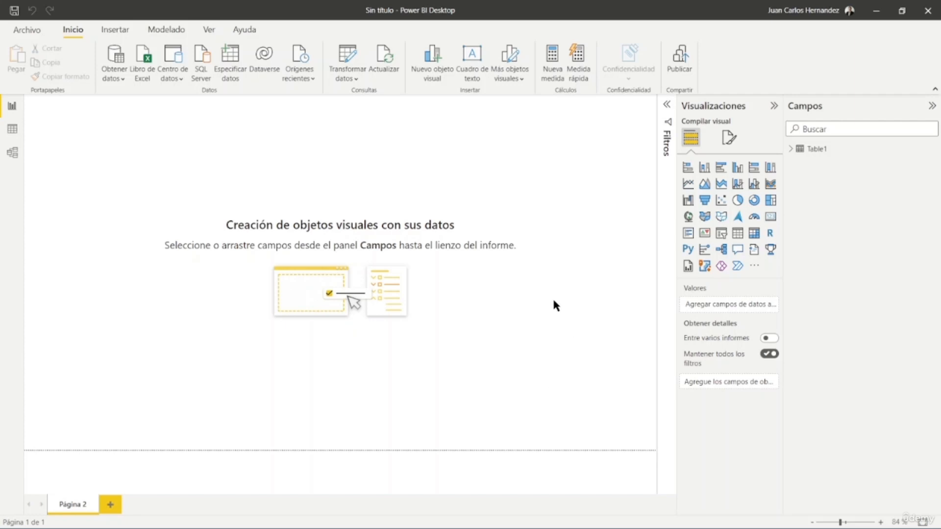
Review Table1's field list and examine its Sales, Quantity and Profit columns in the data view
left_click(791, 149)
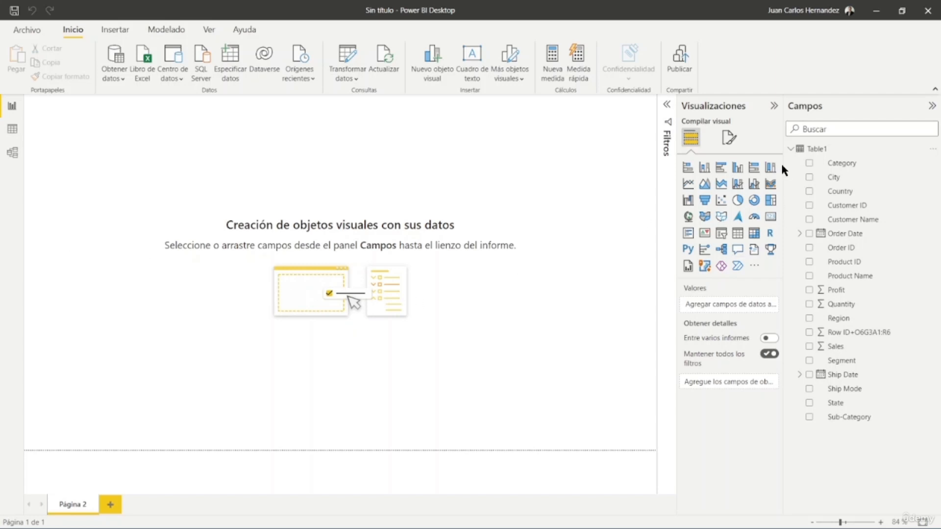
left_click(790, 149)
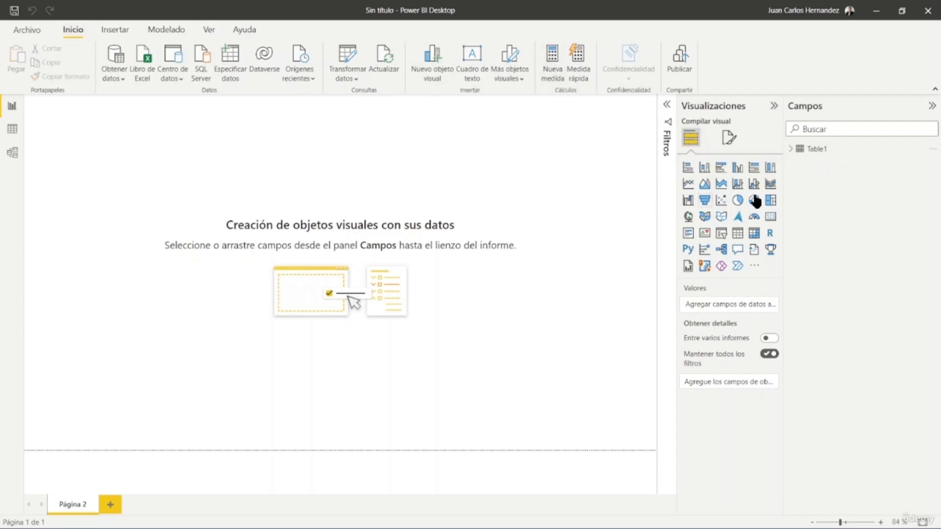
left_click(792, 150)
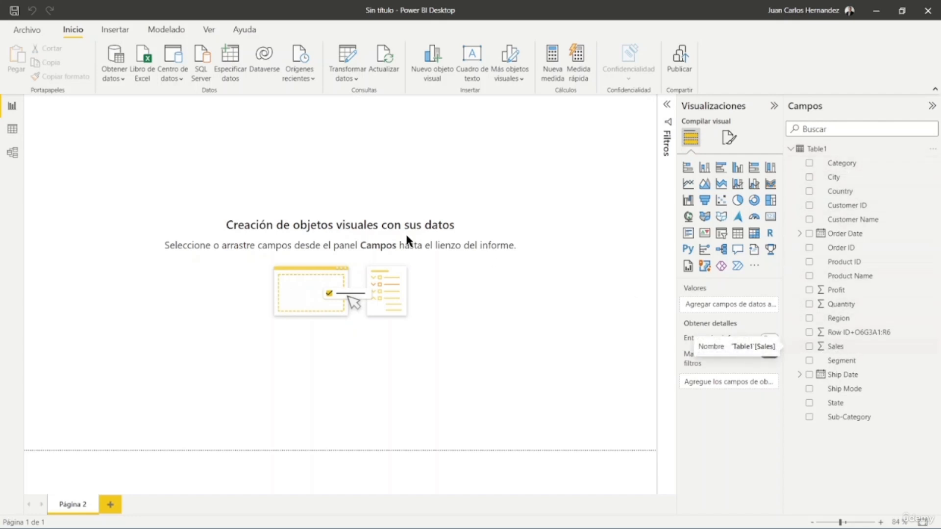
left_click(11, 130)
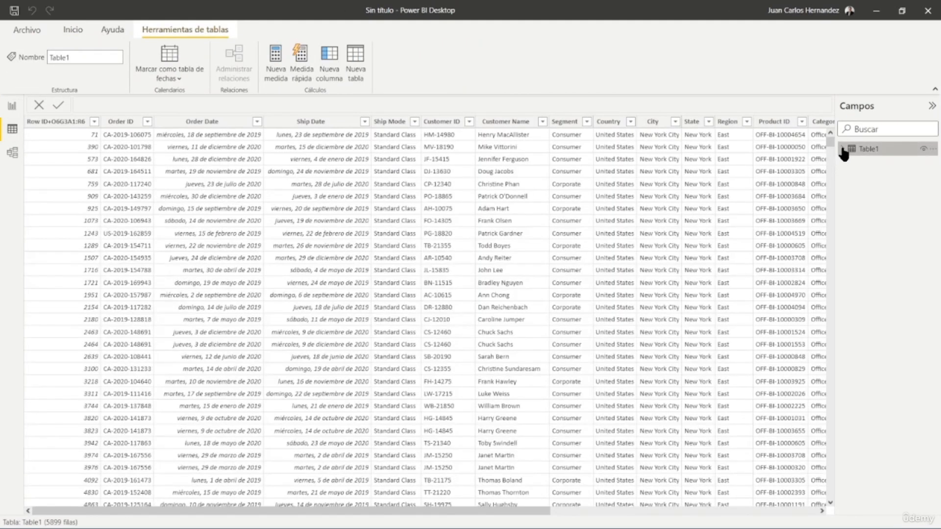
left_click(843, 149)
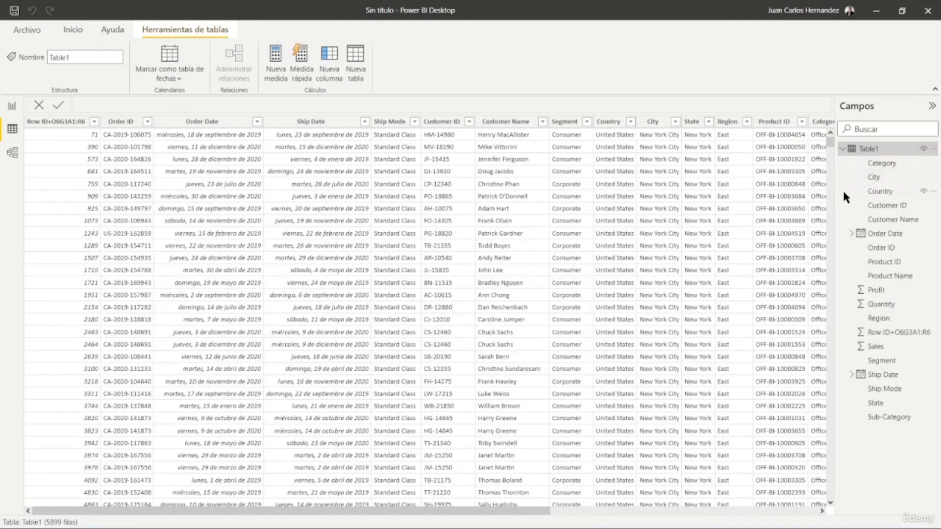
left_click(876, 346)
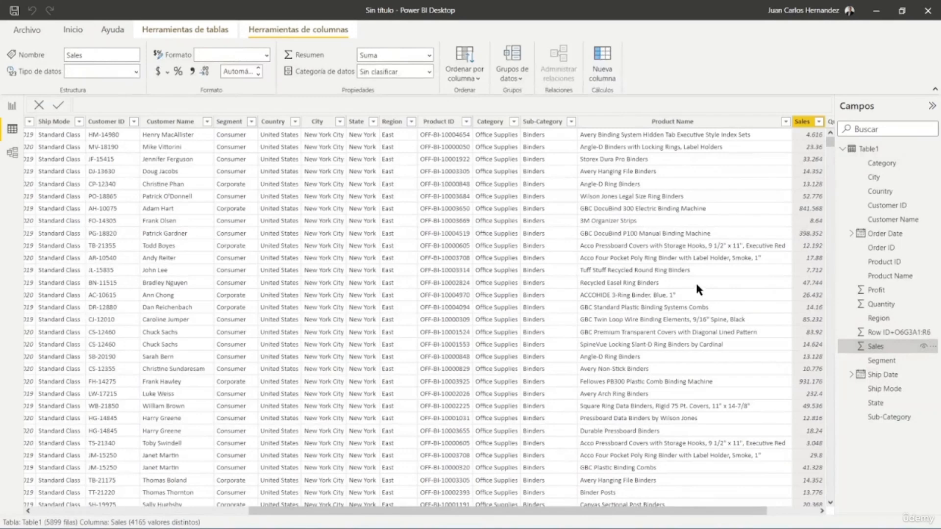
left_click_drag(398, 512, 448, 511)
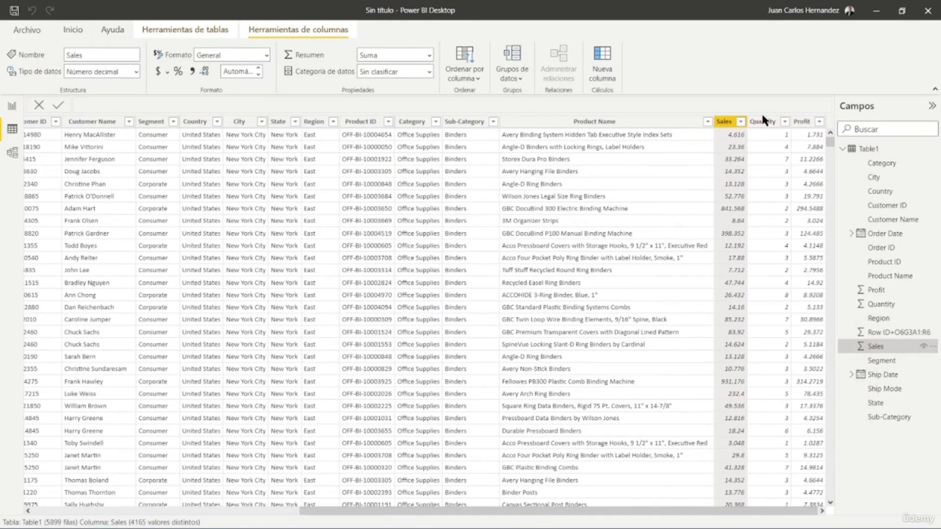
scroll(706, 334, "down", 20)
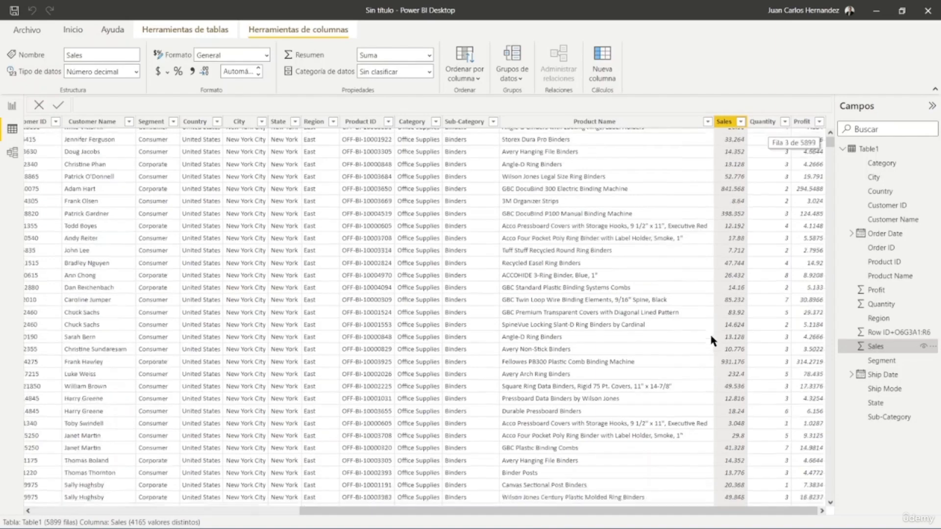
scroll(689, 329, "up", 10)
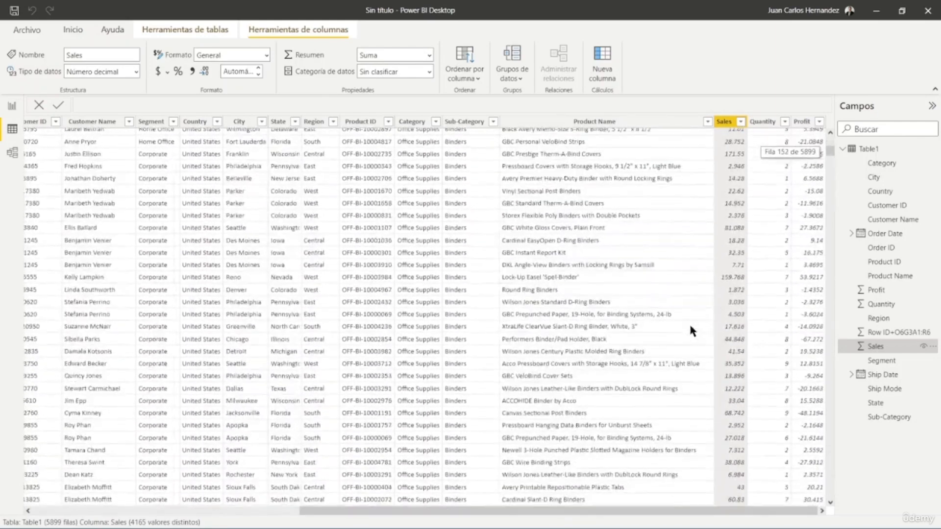
Return to the report view and insert a text box reading "Función Promedio" on Página 2
left_click(13, 107)
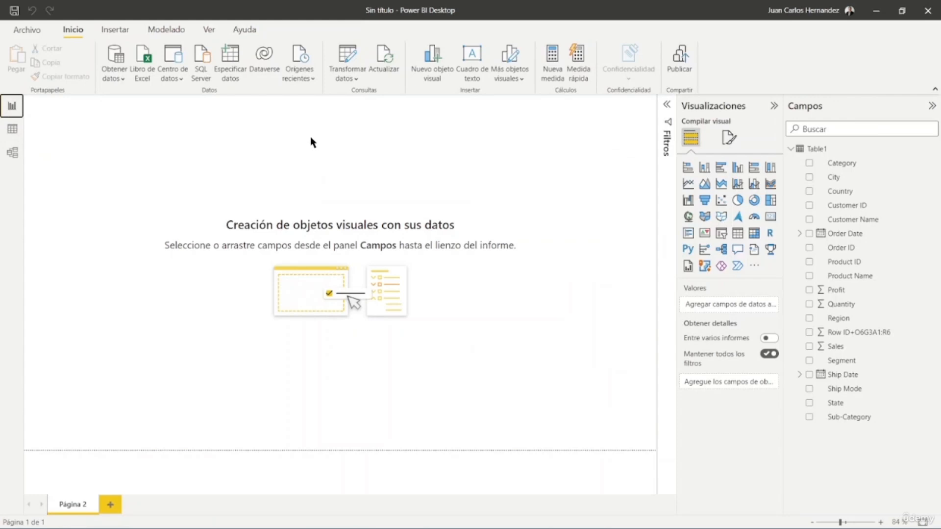
left_click(468, 53)
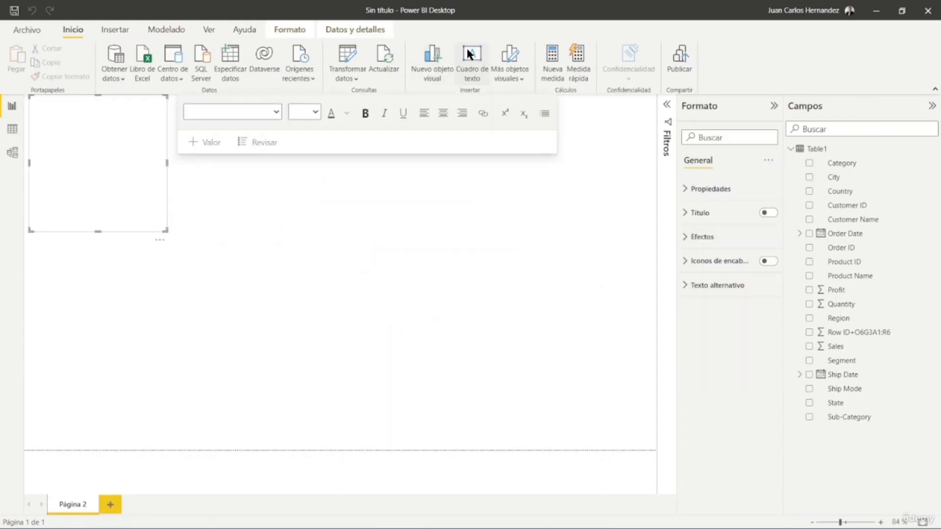
type("Funció")
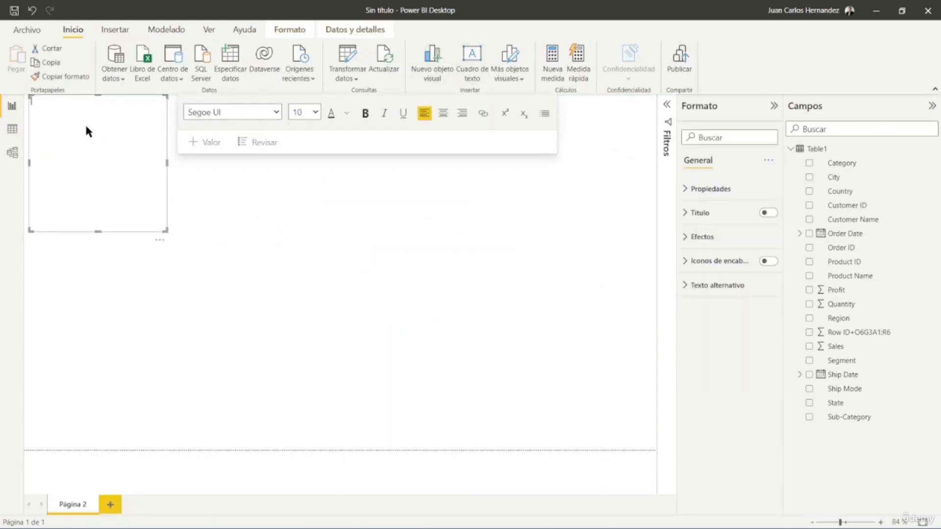
type("o")
key("BackSpace")
key("BackSpace")
type("ón")
Format the "Función Promedio" title as bold, size 16, orange text and shrink its text box to fit the single line
left_click_drag(85, 102, 29, 102)
left_click(310, 111)
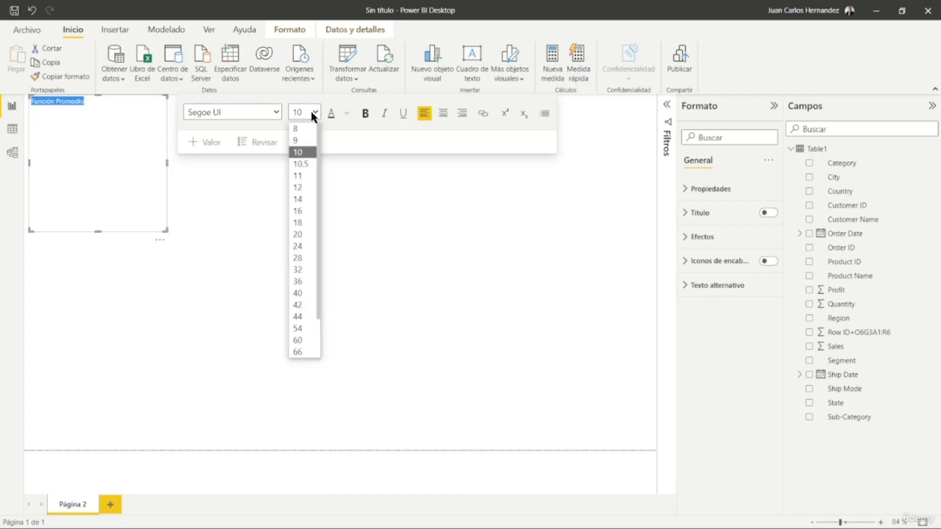
left_click(300, 211)
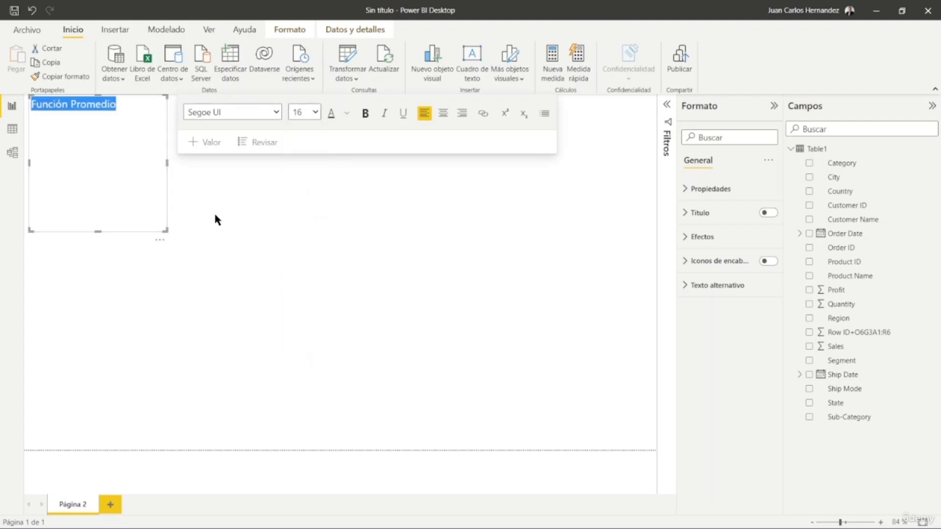
left_click(365, 114)
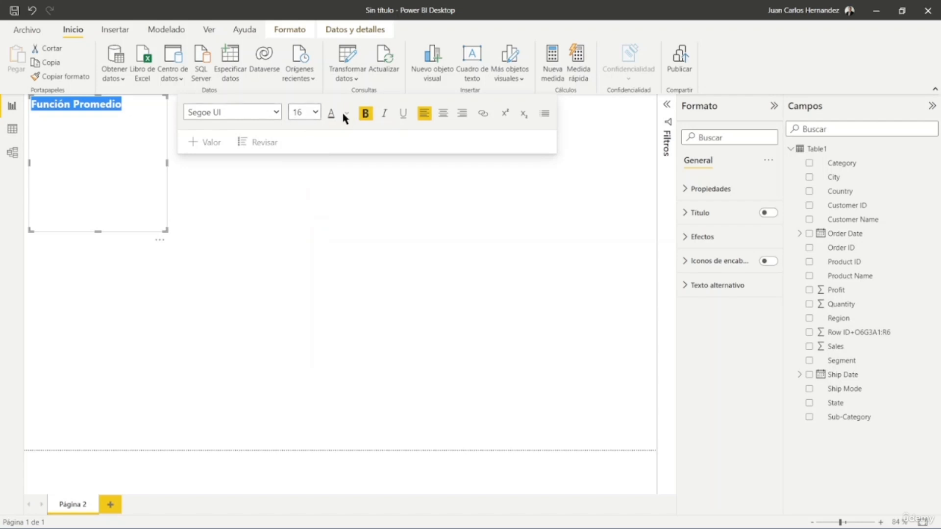
left_click(111, 105)
left_click_drag(126, 107, 32, 104)
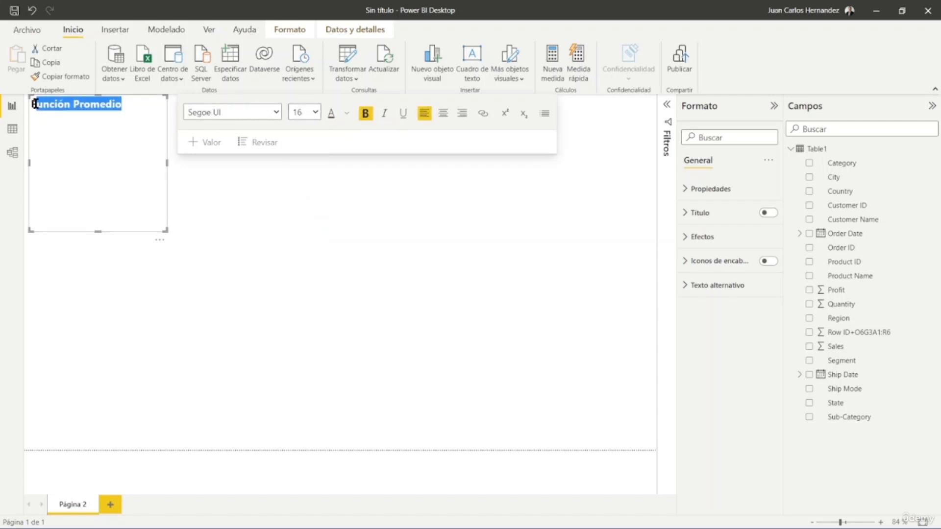
left_click(347, 113)
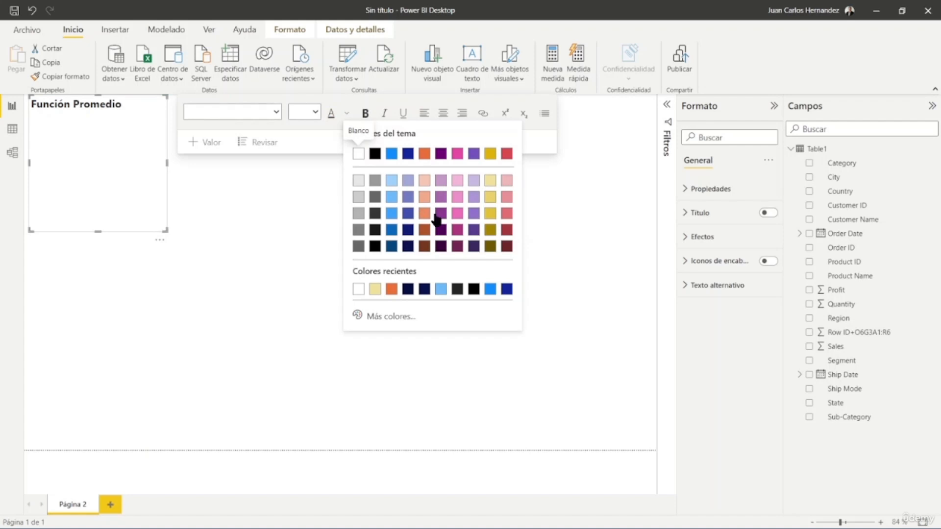
left_click(391, 289)
left_click_drag(167, 229, 181, 113)
left_click(300, 176)
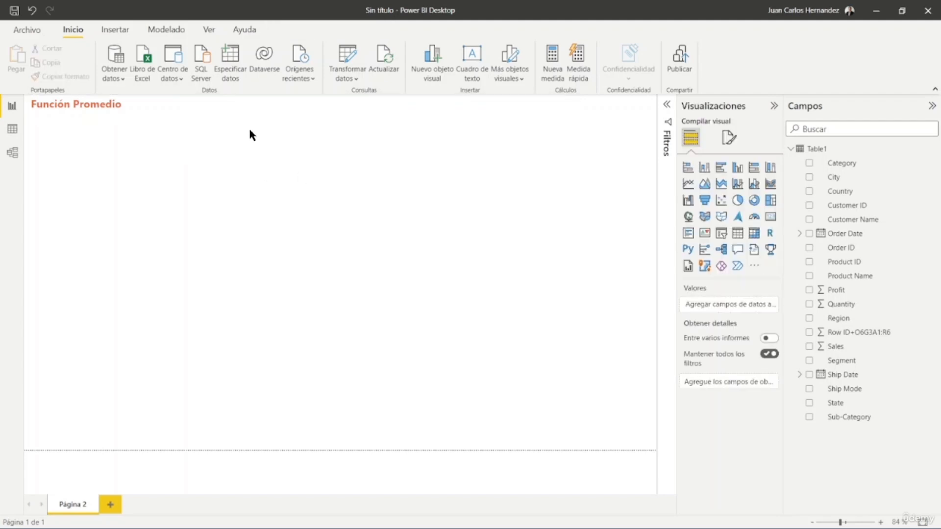
Insert a line shape just beneath the title, flatten it to horizontal and extend it across about half the page width
left_click(111, 33)
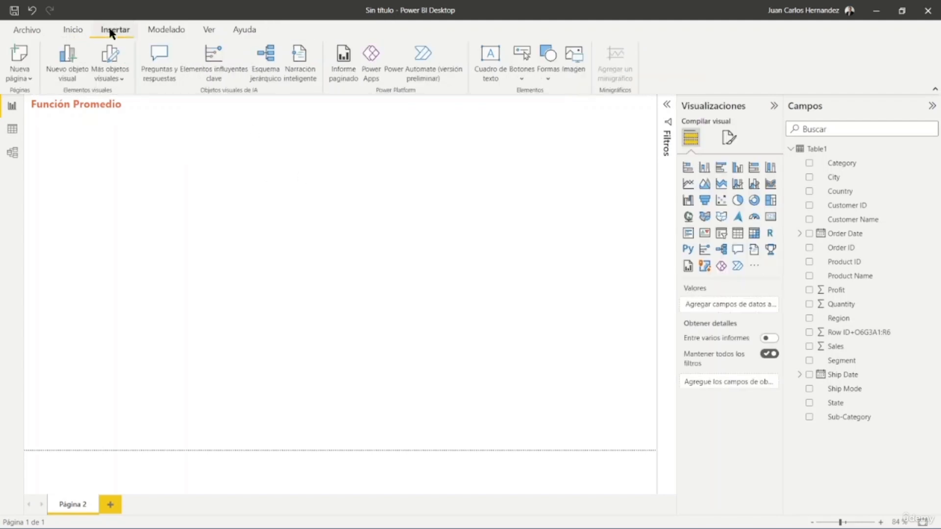
left_click(549, 78)
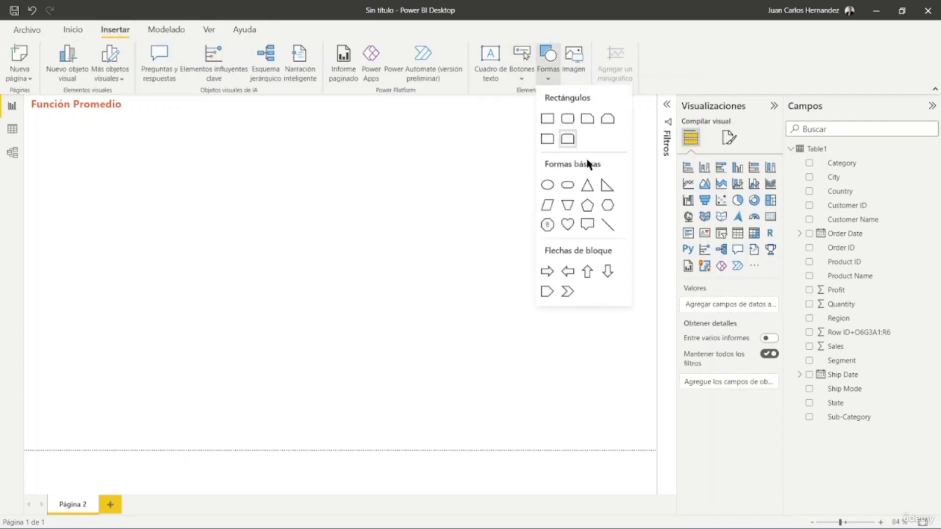
left_click(607, 221)
left_click_drag(117, 201, 105, 142)
left_click(116, 194)
left_click_drag(98, 181, 117, 117)
left_click_drag(178, 116, 363, 117)
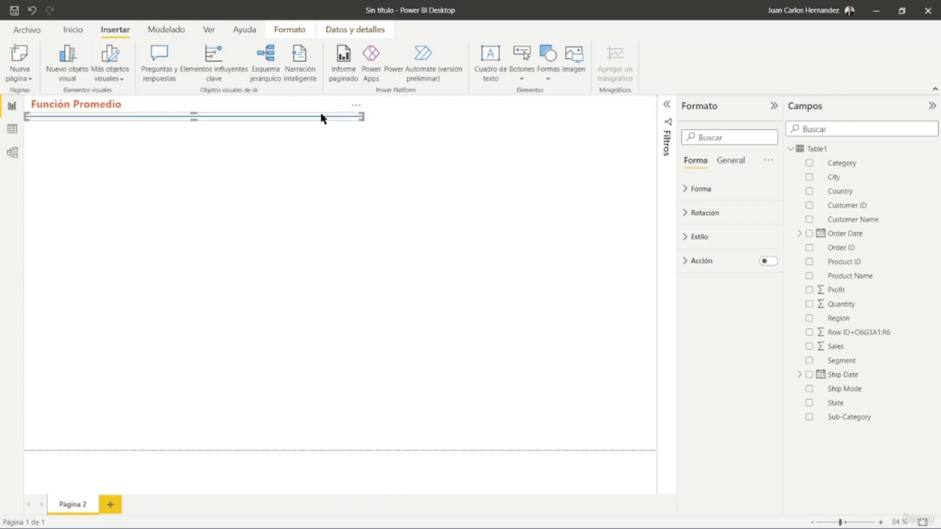
key("Up")
key("Up")
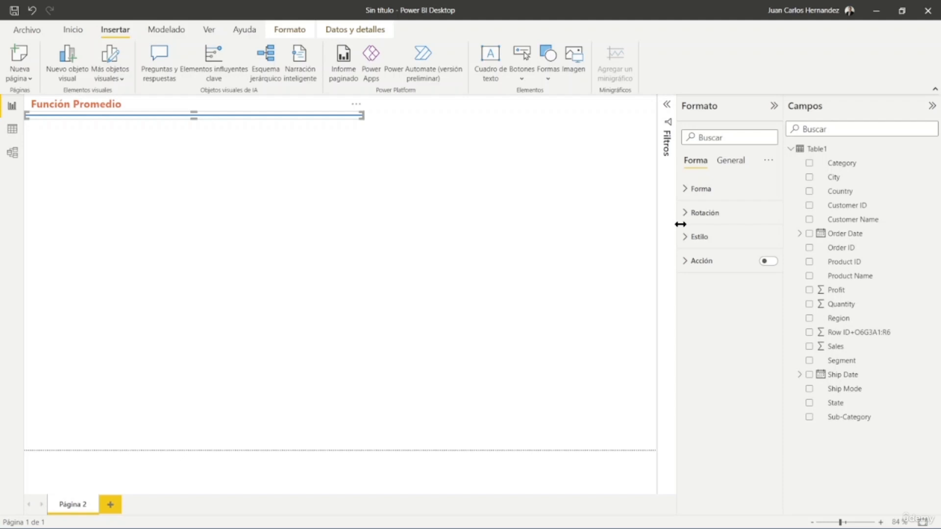
Set the line's fill colour to the theme orange and turn on its shadow
left_click(685, 238)
left_click(709, 291)
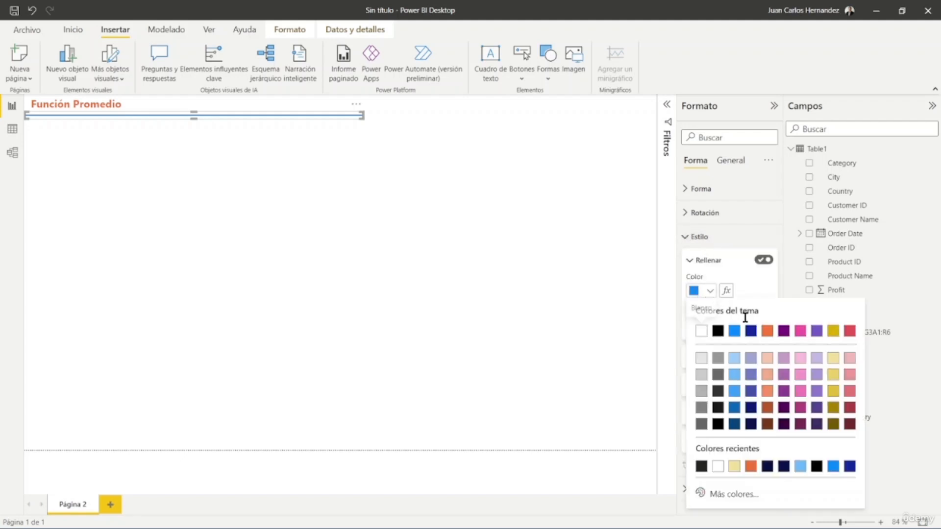
left_click(768, 332)
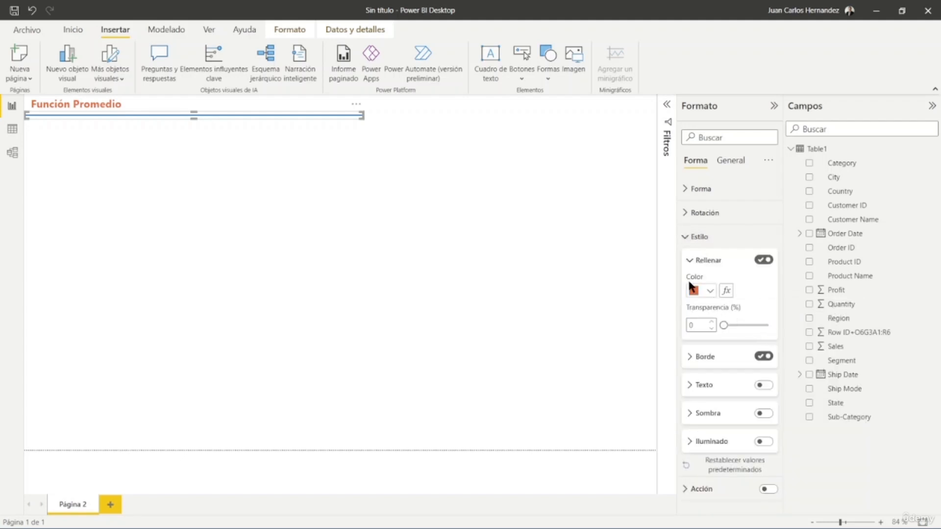
left_click(759, 415)
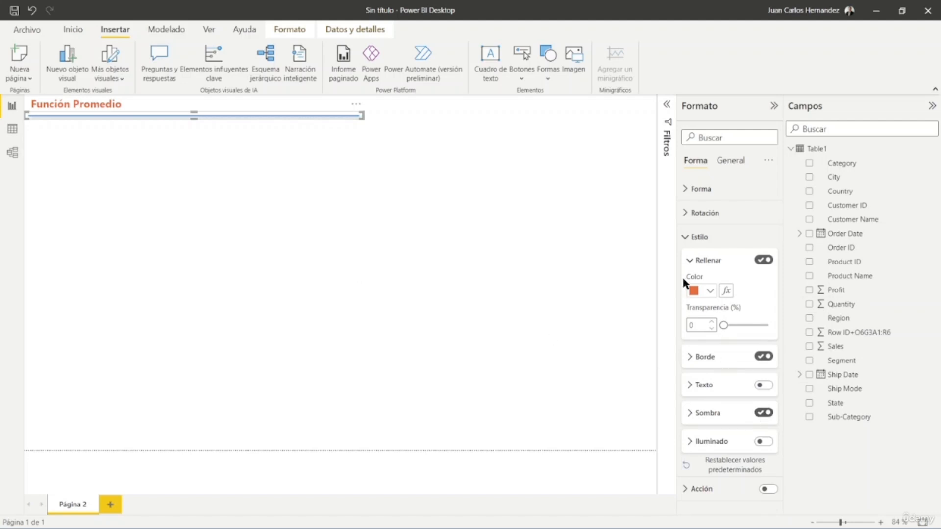
left_click(691, 265)
left_click(687, 237)
left_click(686, 237)
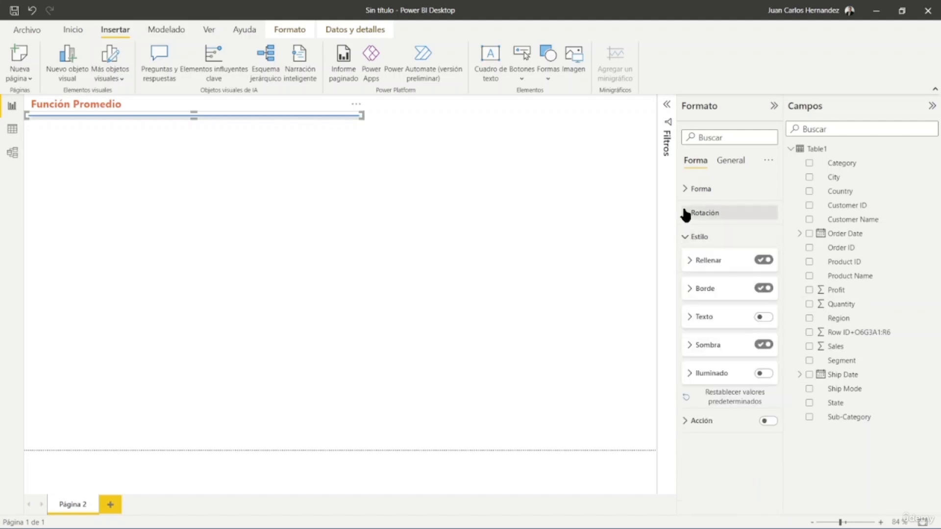
Set the line's border colour to the same orange as the title
left_click(684, 189)
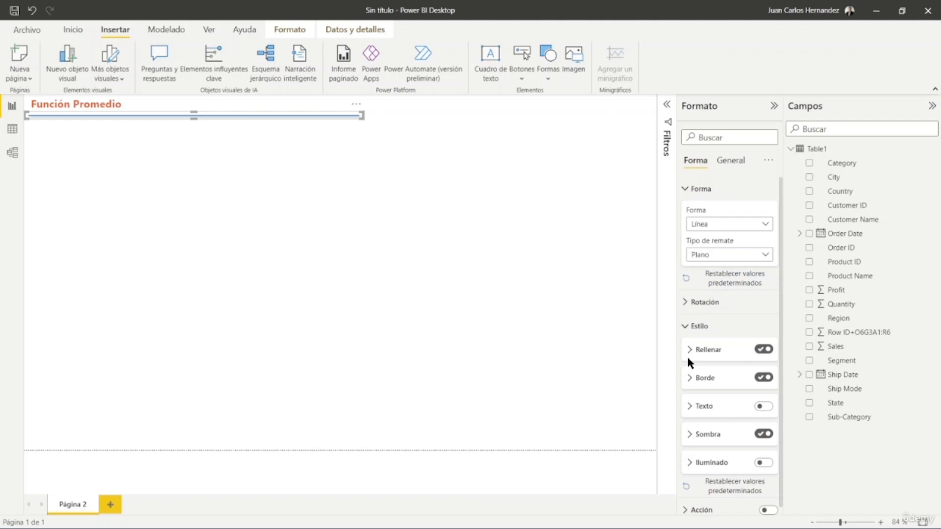
scroll(700, 409, "down", 1)
scroll(698, 404, "up", 1)
left_click(693, 439)
left_click(691, 350)
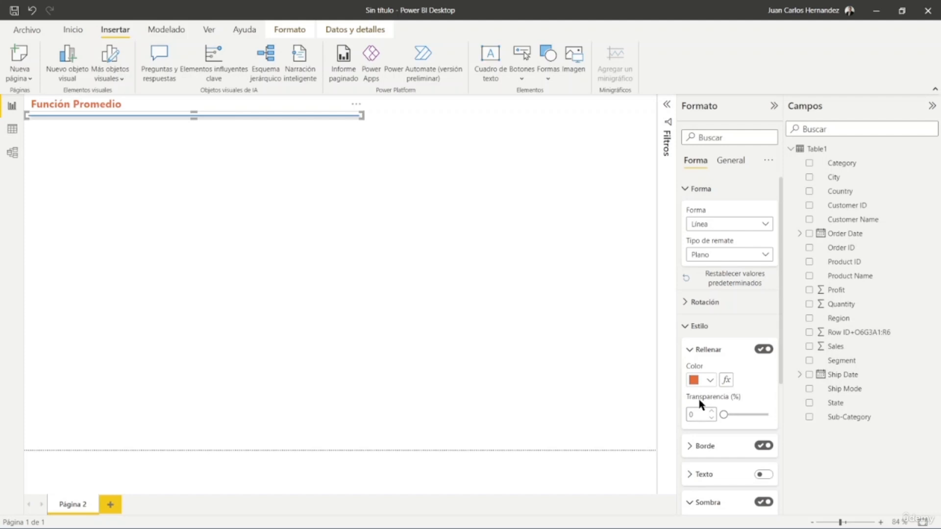
scroll(701, 395, "down", 2)
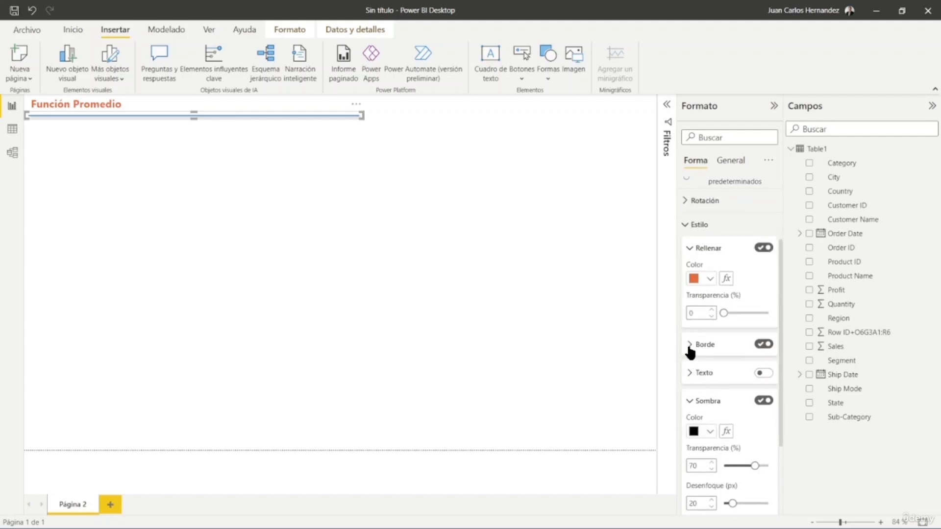
left_click(690, 345)
left_click(705, 377)
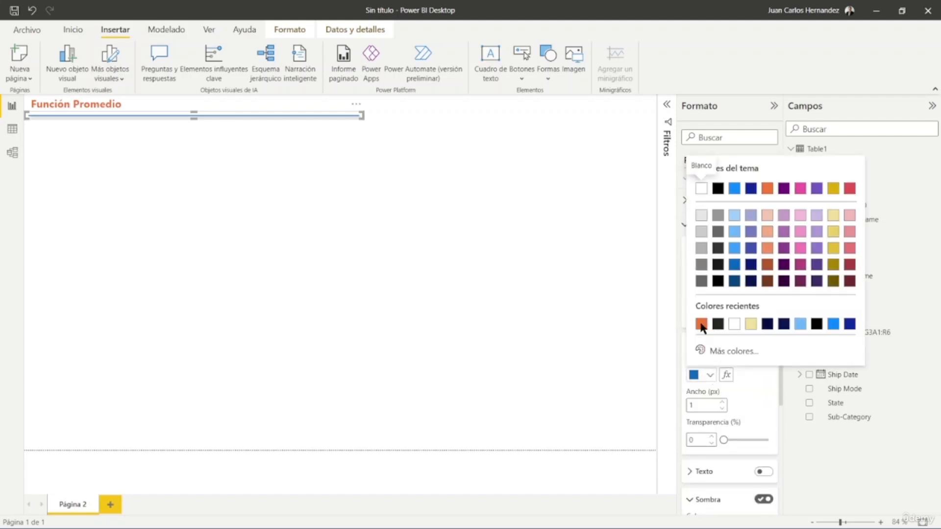
left_click(701, 323)
left_click(164, 201)
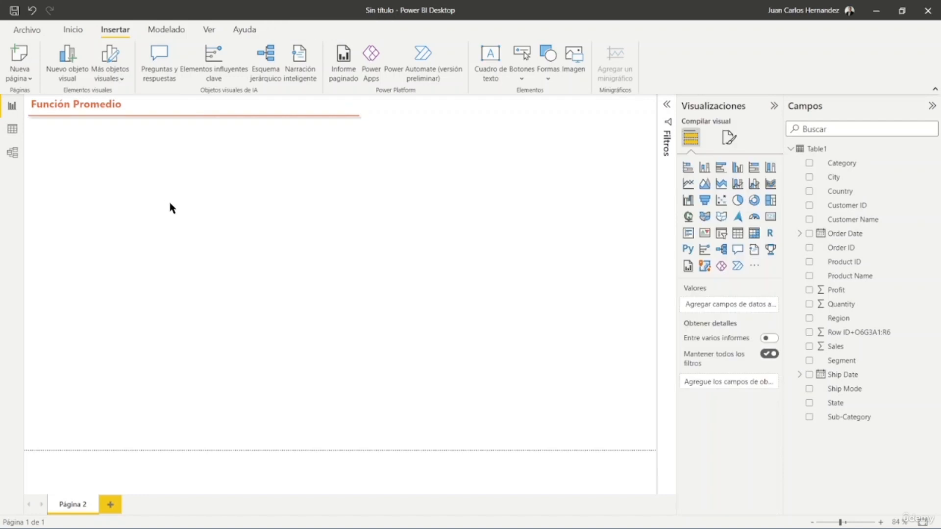
Add a text box reading "Uso función Promedio ( Average) que permitirá identificar el monto promedio de venta ( Sales ) de cada uno de los tickets / transacciones realizadas."
left_click(490, 54)
left_click(121, 189)
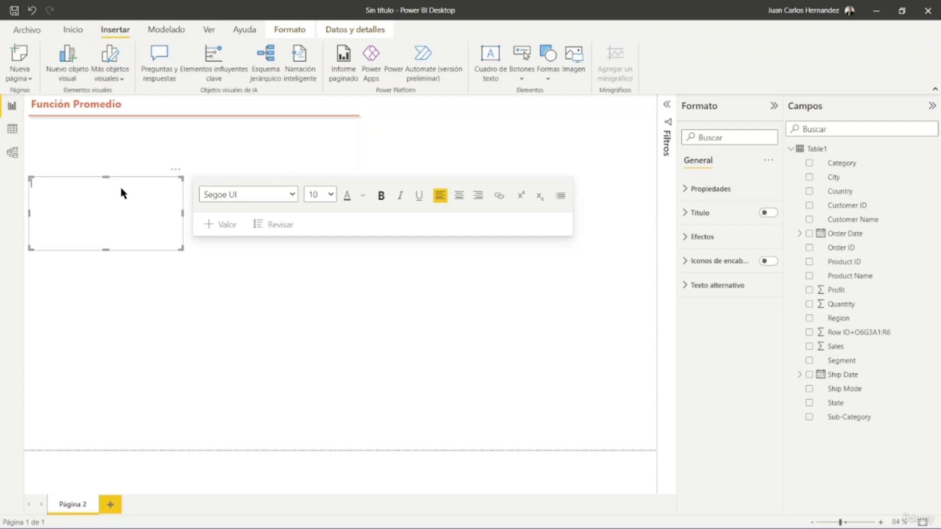
type("Uso función Promedi")
type("o ( Average) que permitirá ide")
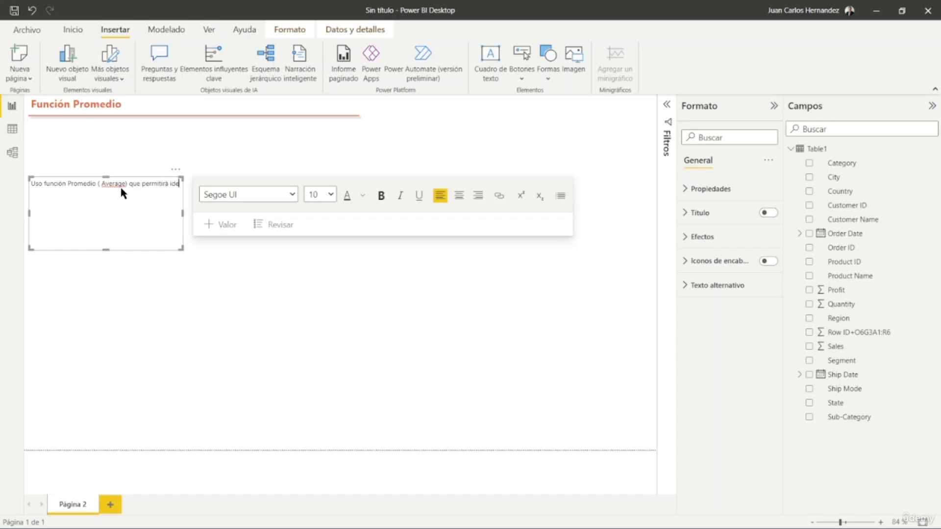
type("ntificar el monto promedio de venta ( Sales ) de cada uno de los tickets / transa")
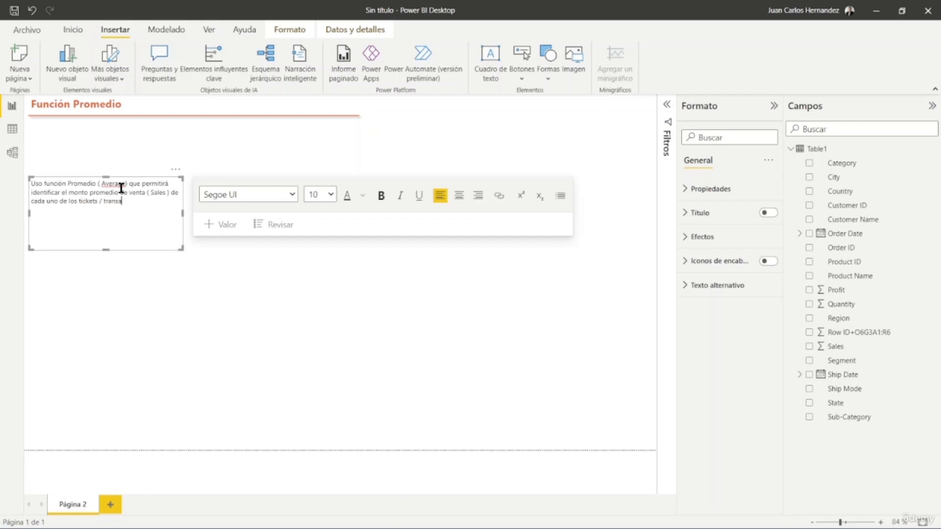
type("ccioees realizadas.")
Widen the description text box to wrap onto two lines, reduce its height and move it up just beneath the orange line
left_click_drag(181, 214, 389, 213)
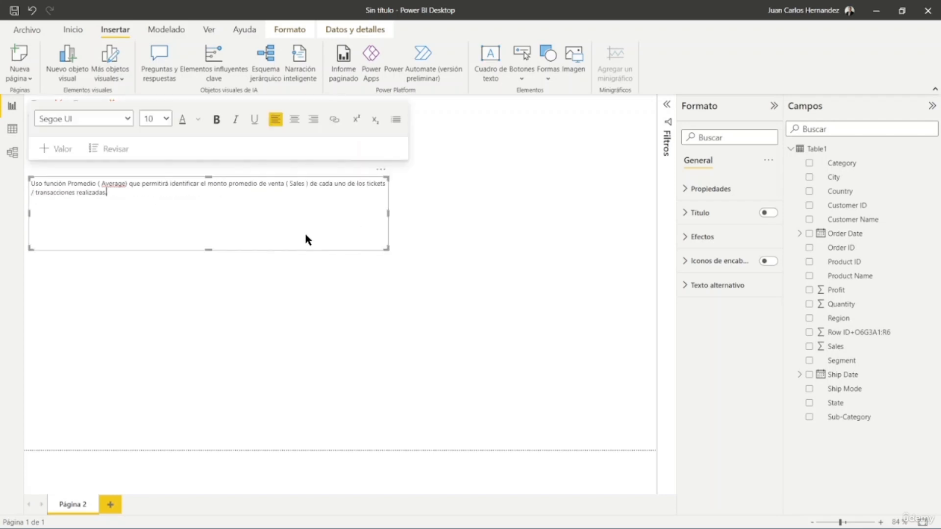
left_click_drag(208, 249, 207, 202)
left_click(243, 205)
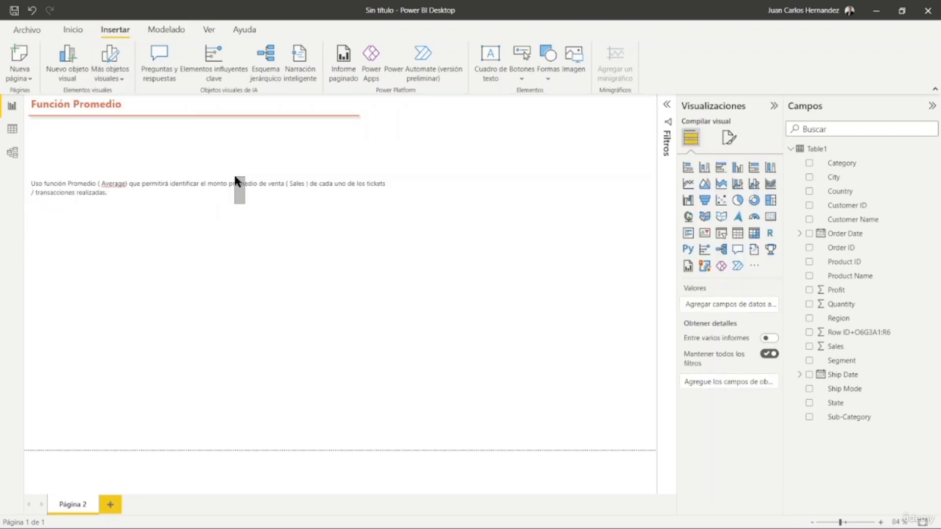
left_click(223, 190)
left_click_drag(221, 199, 226, 147)
left_click(292, 277)
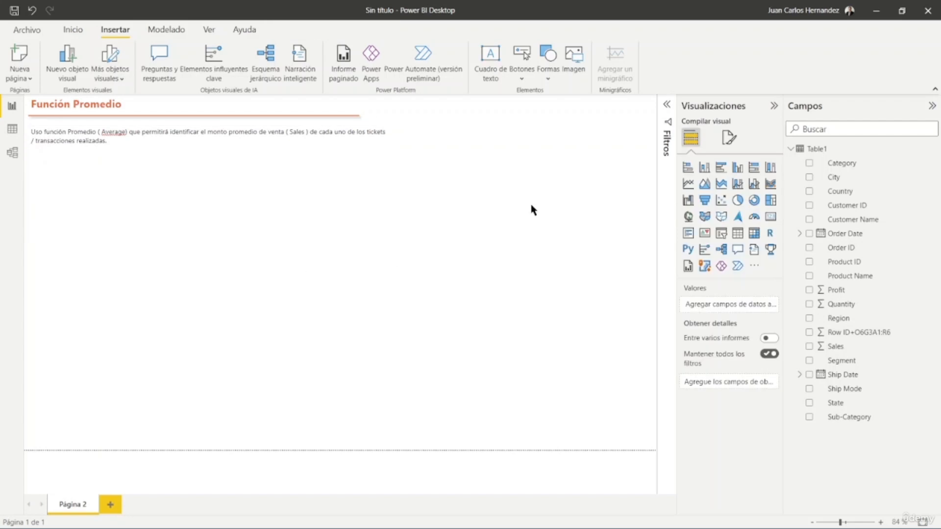
Create a measure named "$ Promedio de Venta por Transacción" and begin its formula on a second line with AVERAGE(
left_click(73, 31)
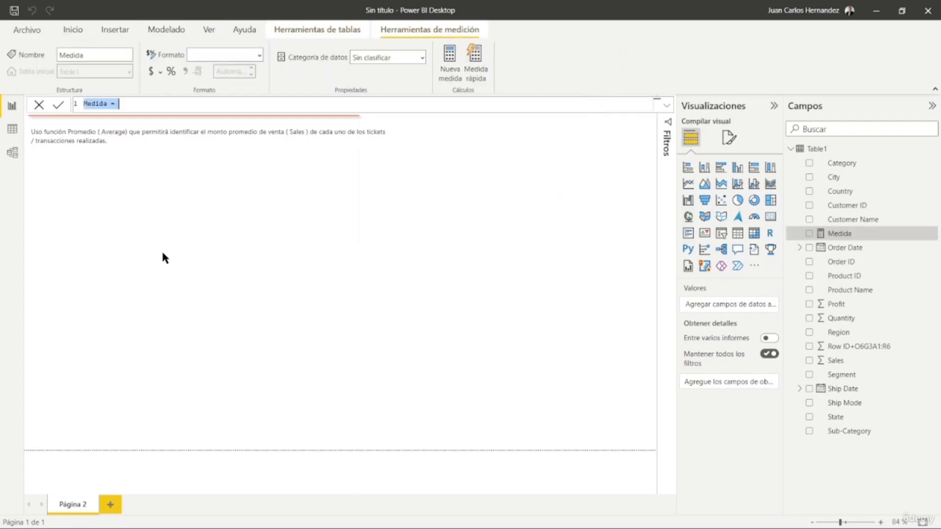
double_click(96, 103)
key("BackSpace")
type("$")
type("romedio de Venta por Transacción")
key("Right")
key("Right")
key("shift+Return")
type("AVERAGE(")
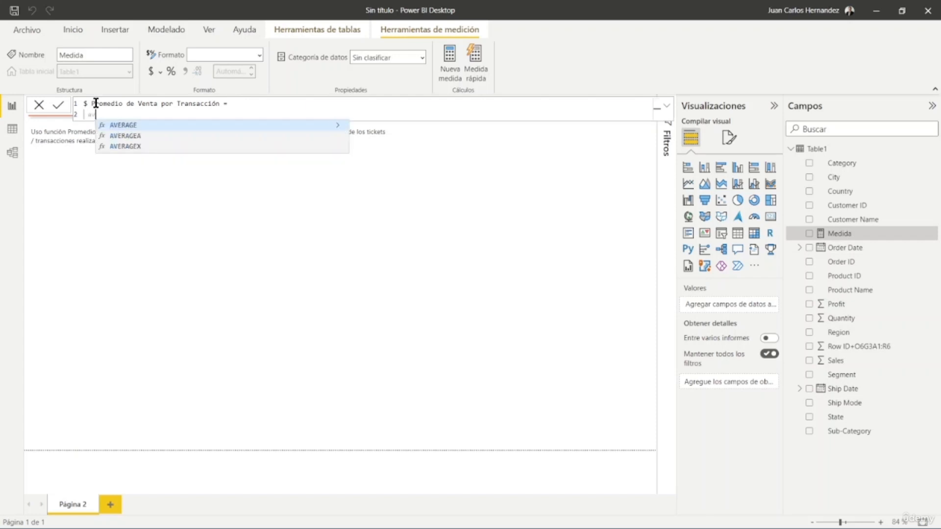
Examine the AVERAGE function and its syntax hint in the measure's formula
key("Left")
key("Left")
key("Left")
key("Left")
key("Left")
key("Left")
key("Left")
key("Left")
key("Left")
key("Left")
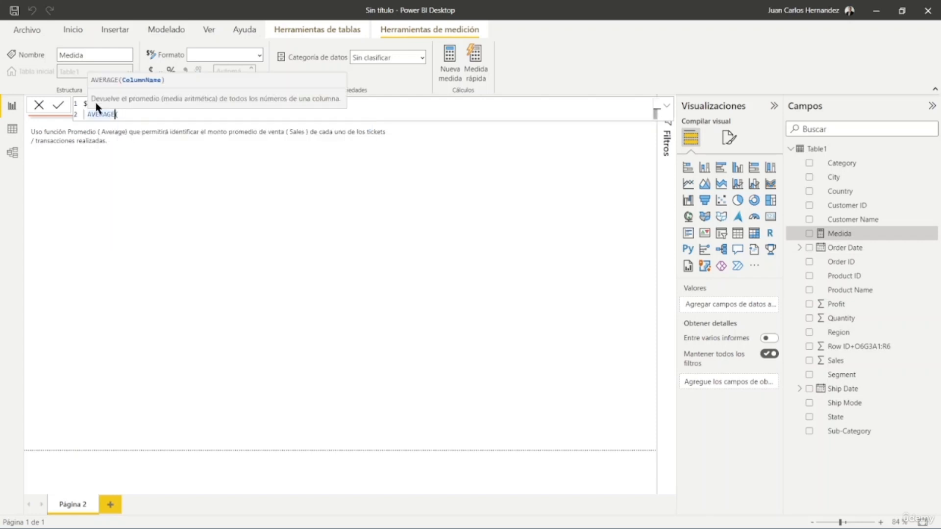
key("Right")
key("Right")
key("shift+Right")
key("shift+Right")
key("shift+Right")
key("shift+Right")
key("shift+Right")
key("shift+Right")
key("shift+Right")
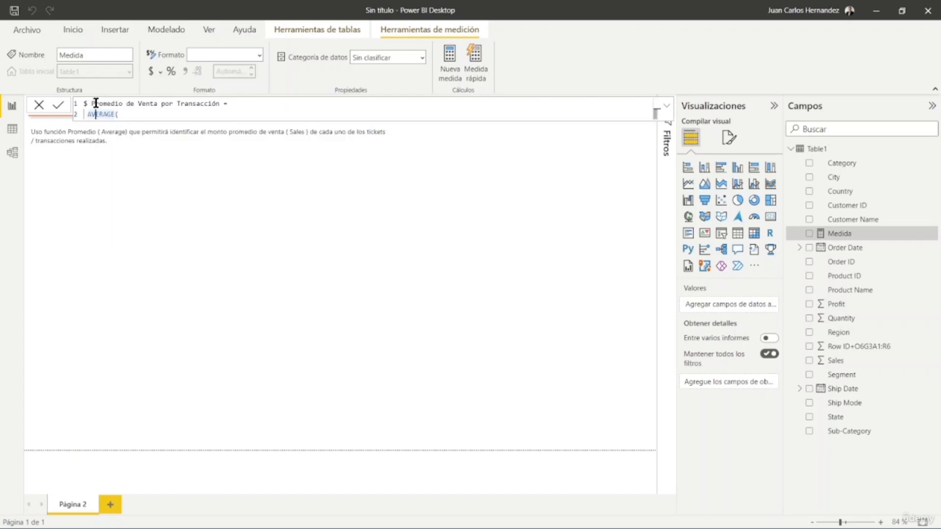
key("Right")
key("Right")
key("ctrl+Left")
key("Right")
Complete the formula as AVERAGE(Table1[Sales]) and commit the measure
type("T")
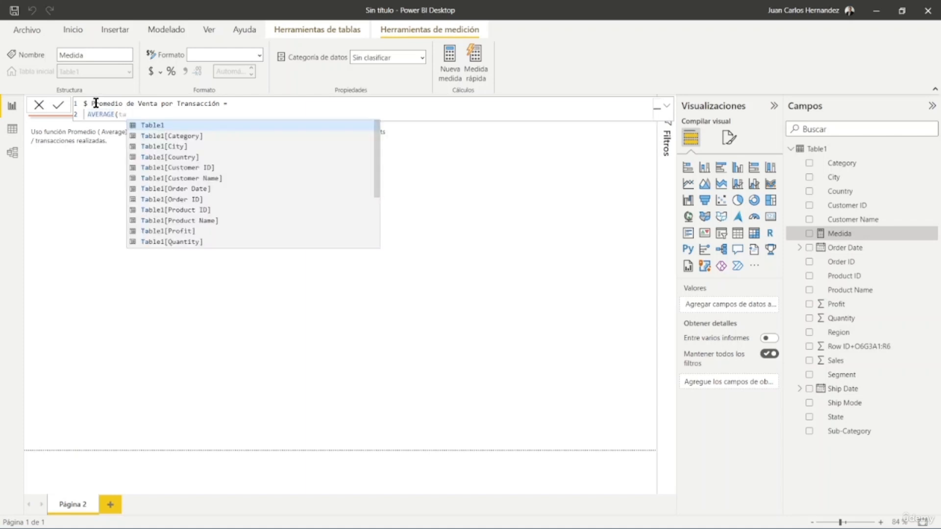
type("able1")
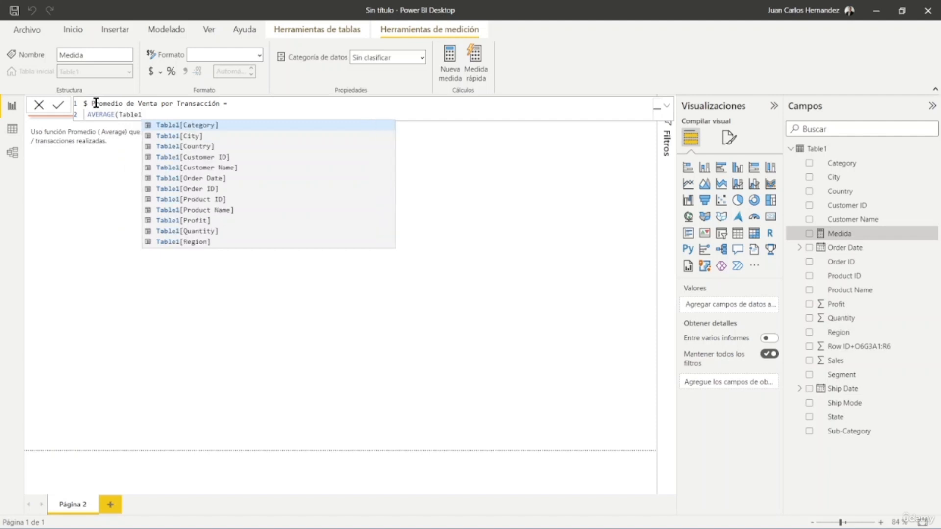
key("Down")
key("Down")
key("Down")
key("Down")
key("Down")
key("Down")
key("Down")
key("Down")
key("Down")
key("Down")
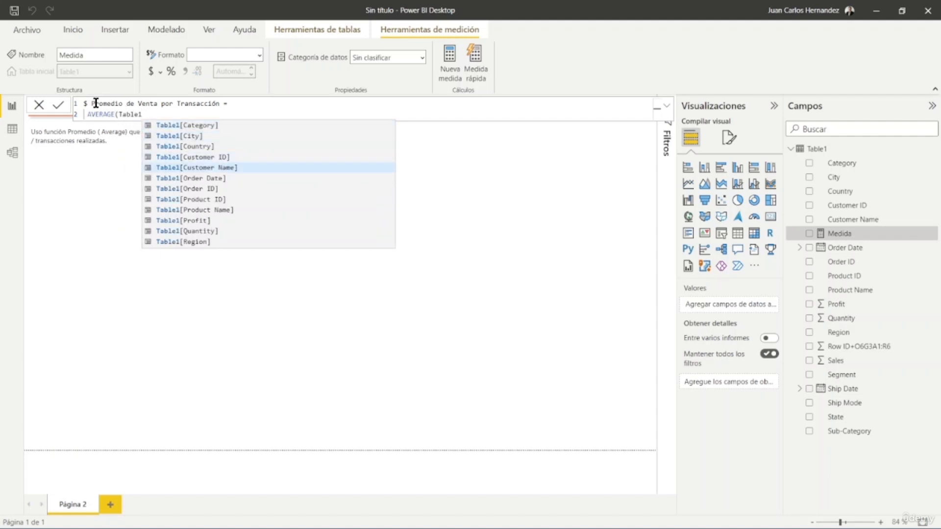
key("Down")
key("Down")
key("Down")
key("Down")
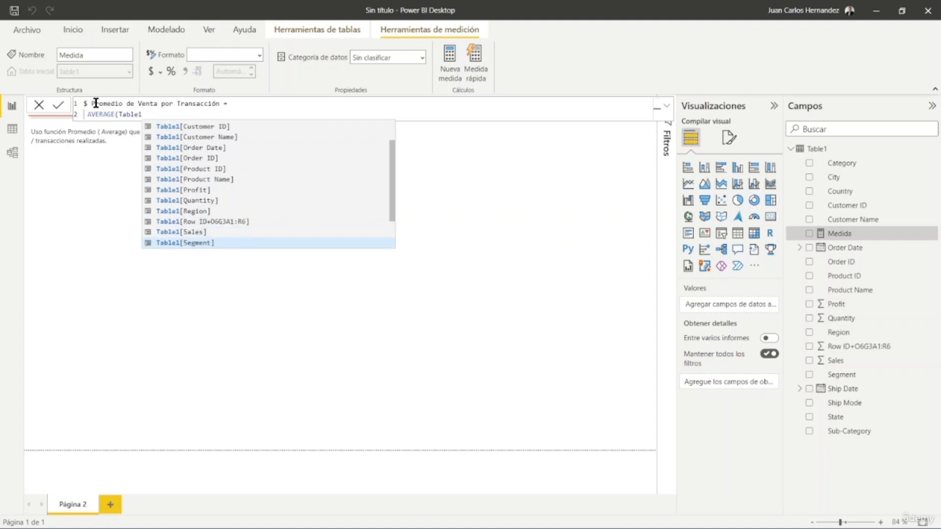
key("Up")
key("Tab")
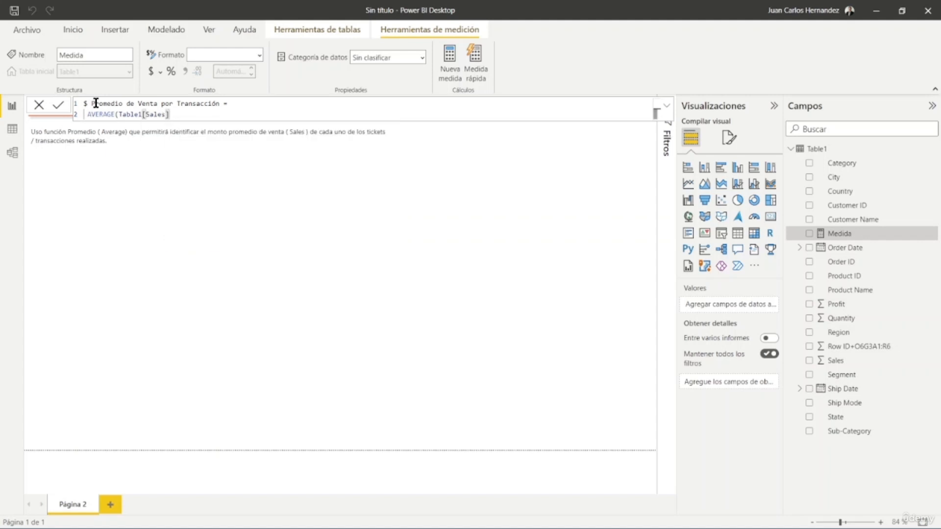
type(")")
left_click(59, 106)
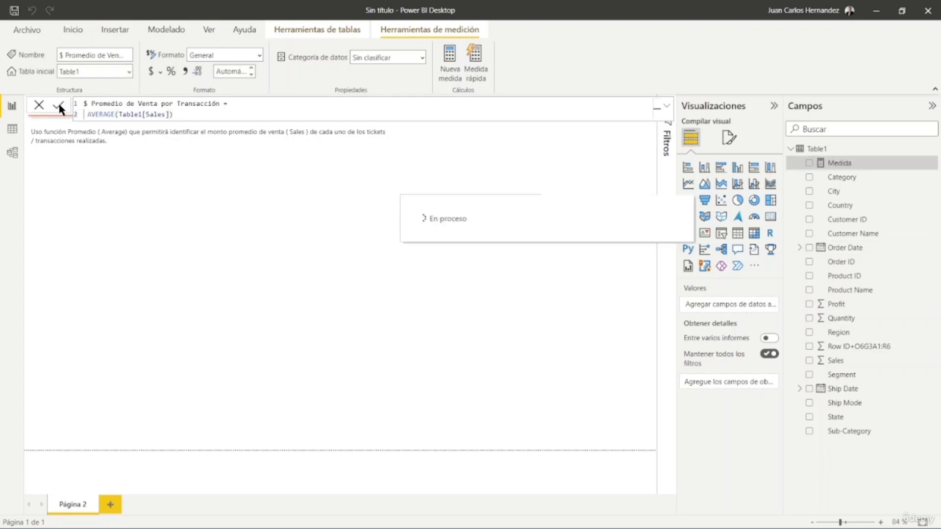
Format the "$ Promedio de Venta por Transacción" measure as dollar currency with no decimal places
left_click(858, 176)
left_click(878, 165)
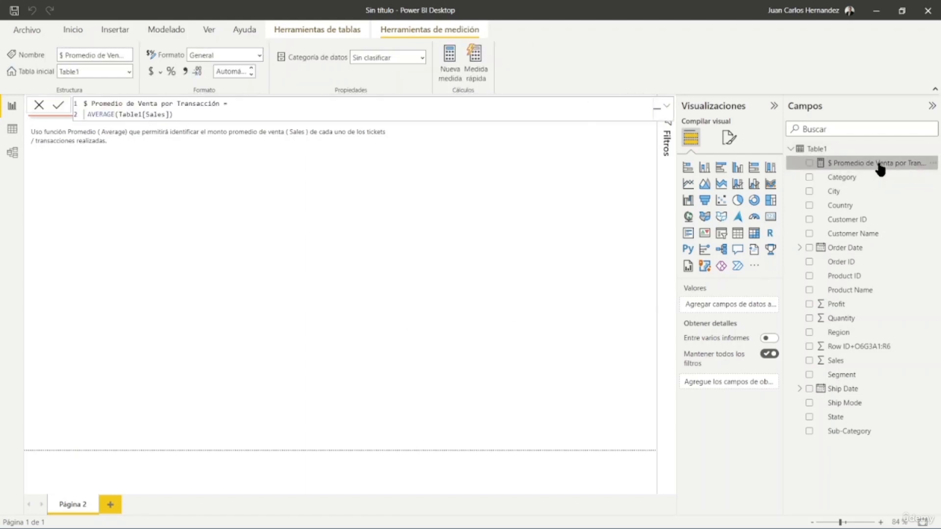
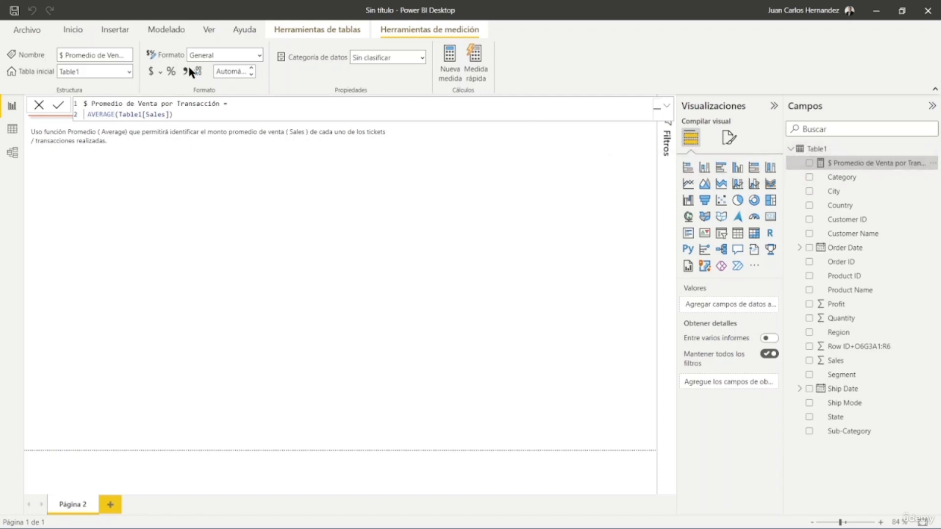
left_click(150, 73)
left_click(252, 69)
left_click(355, 242)
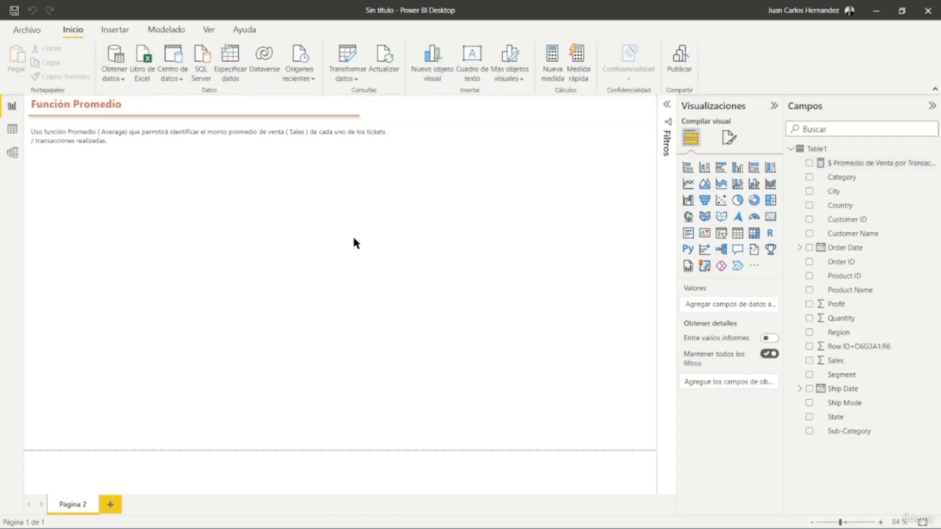
Add a compact card visual beneath the description on the page's left side, showing the "$ Promedio de Venta por Transacción" measure
left_click(770, 217)
left_click_drag(241, 227, 252, 169)
left_click_drag(386, 229, 214, 290)
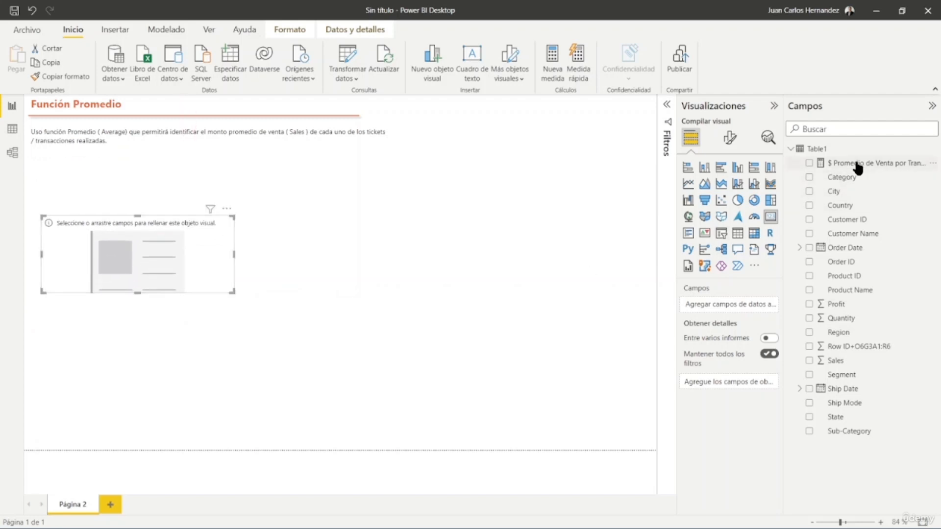
left_click_drag(863, 163, 725, 306)
left_click_drag(234, 256, 189, 256)
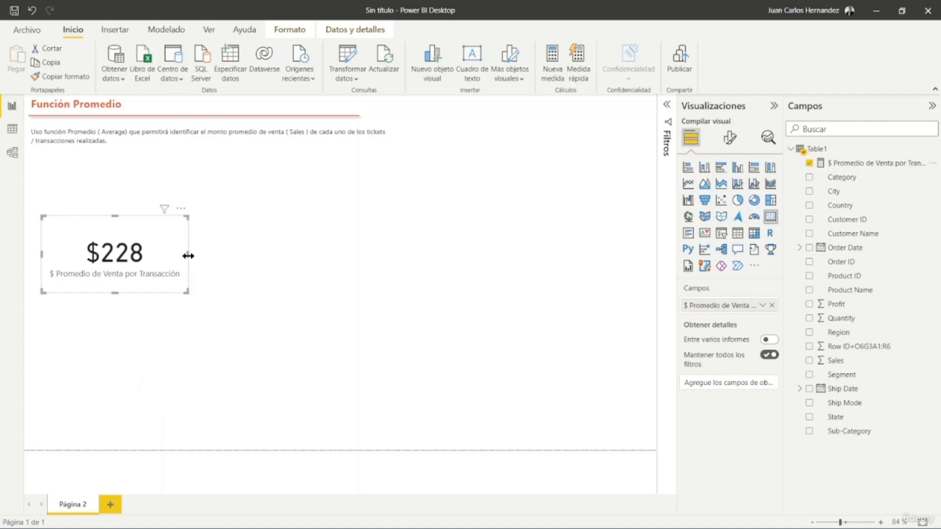
Show the data table to examine the Sales values of Table1
left_click(12, 128)
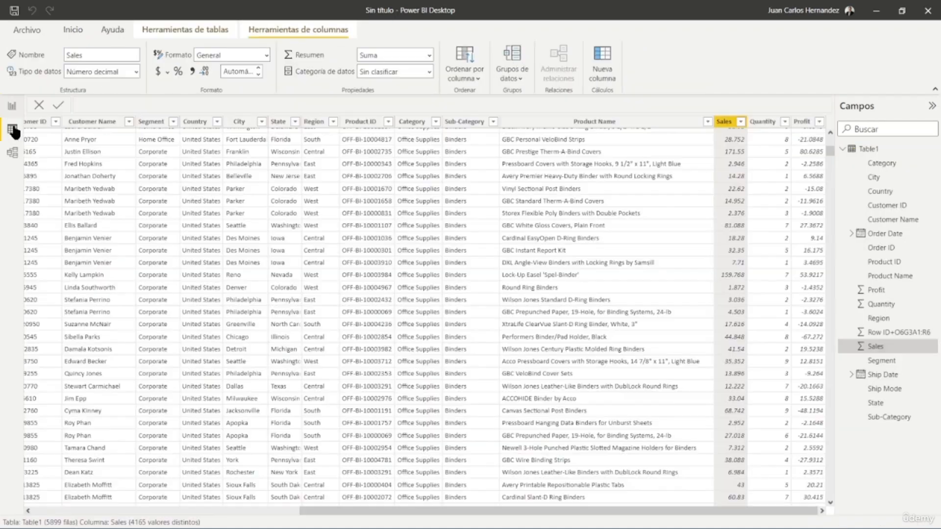
Examine the individual transaction amounts in the Sales column of Table1
left_click(868, 149)
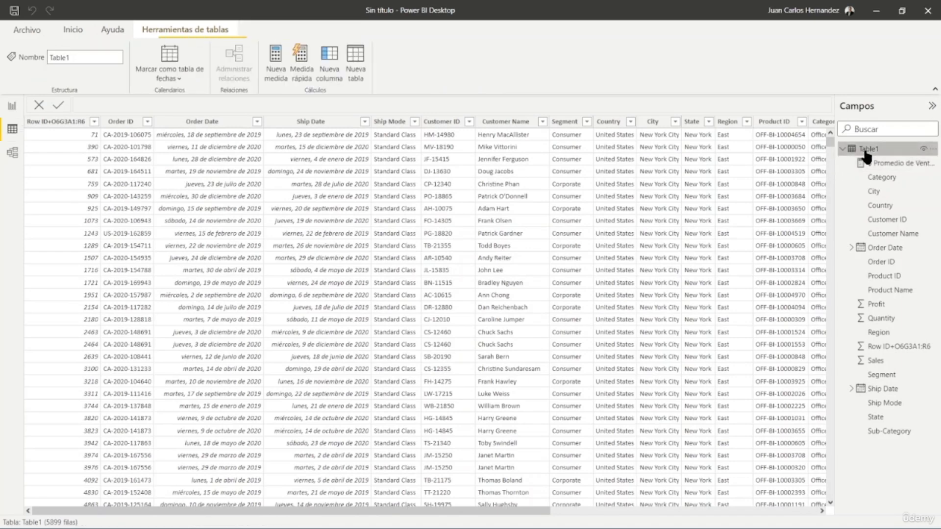
left_click_drag(399, 509, 750, 499)
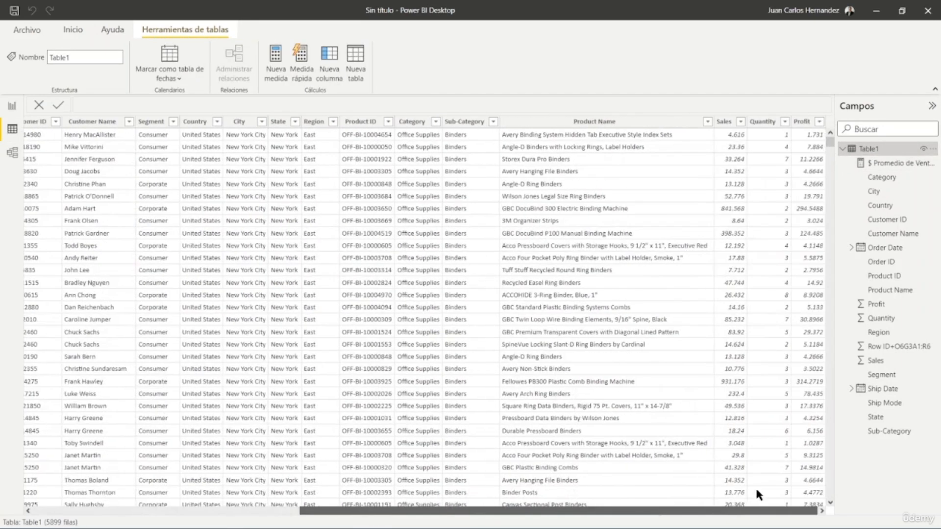
left_click(725, 122)
scroll(552, 269, "down", 8)
scroll(545, 268, "down", 20)
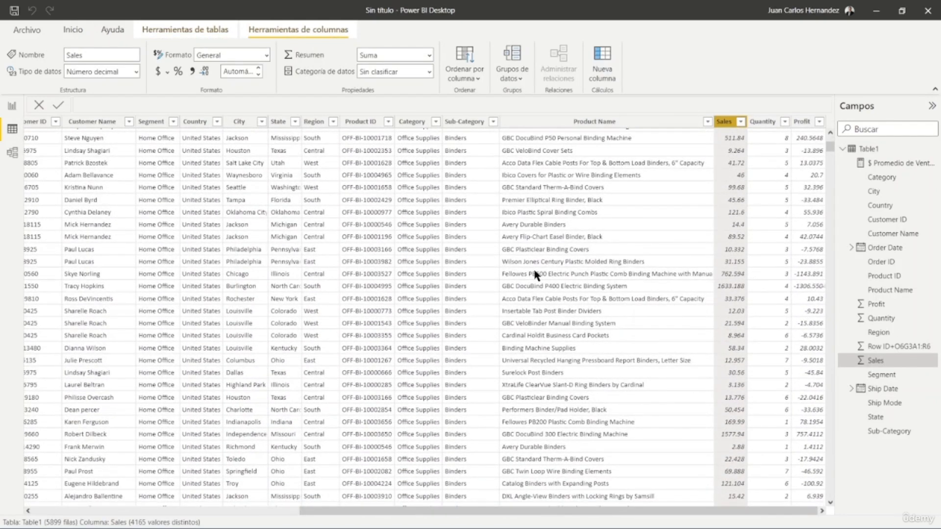
scroll(608, 270, "down", 18)
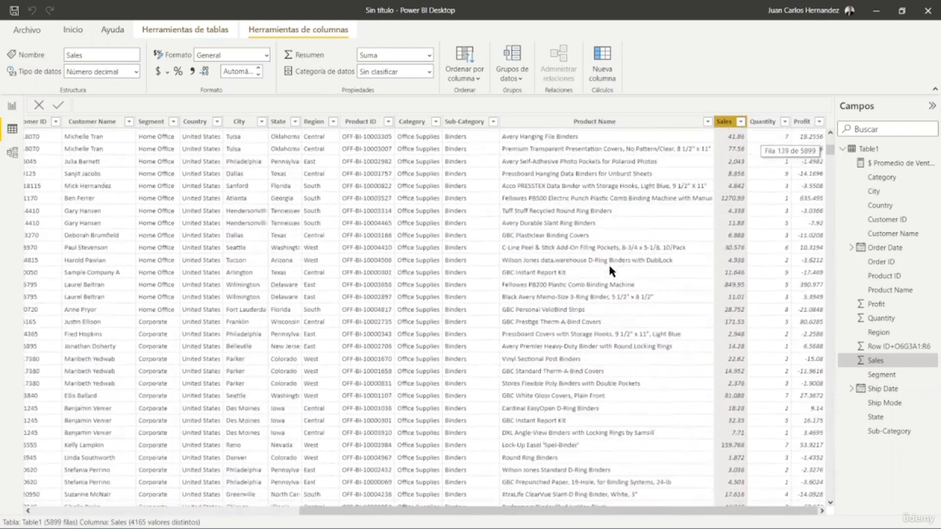
Return to the report page, shift the average-sale card slightly left and give it the title "Proomedio General"
left_click(11, 106)
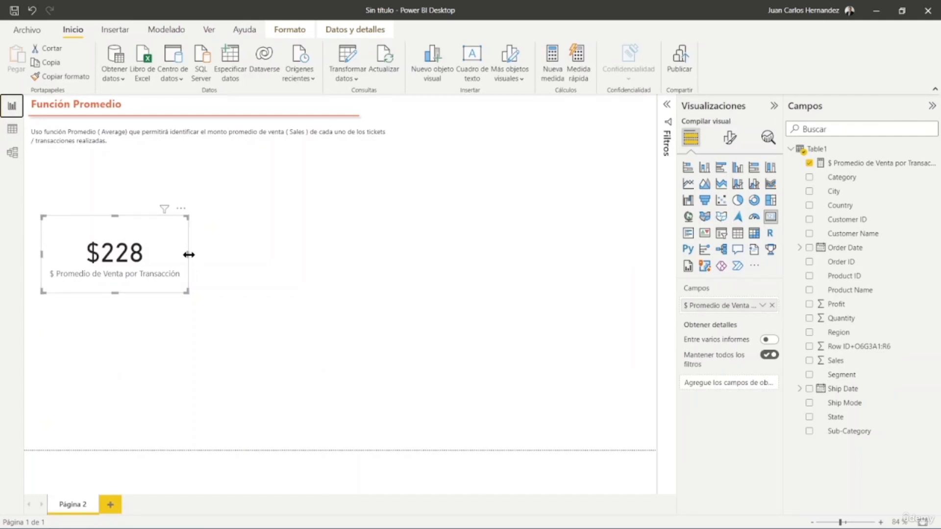
mouse_move(102, 219)
left_mouse_down()
mouse_move(84, 225)
mouse_move(90, 219)
left_mouse_up()
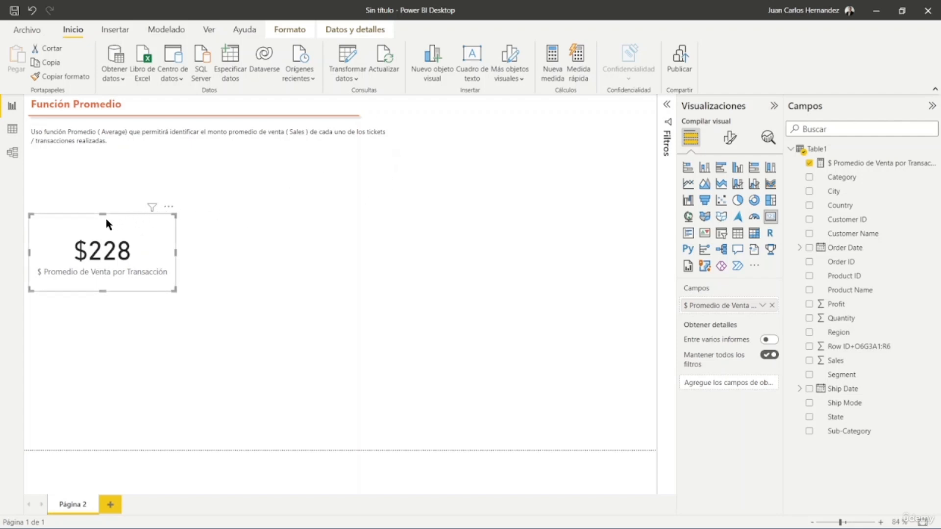
left_click(729, 138)
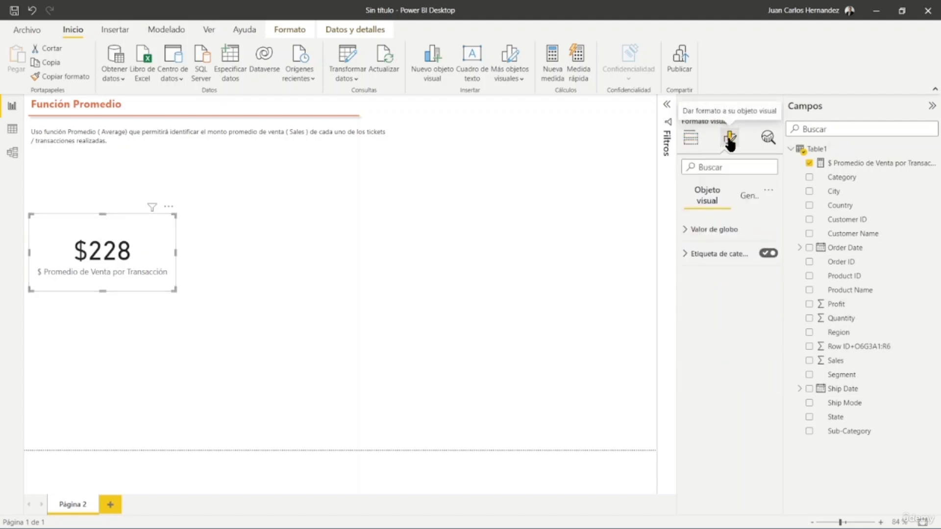
left_click(742, 196)
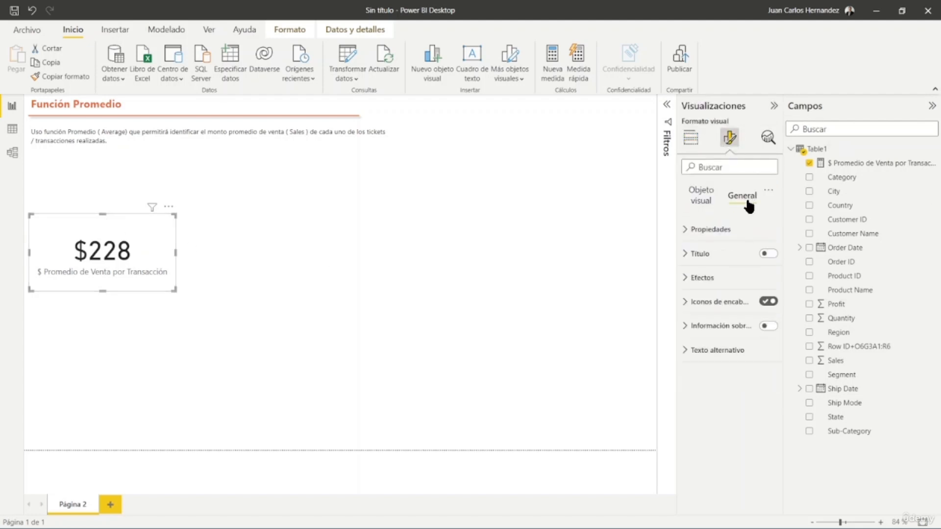
left_click(766, 254)
left_click(686, 253)
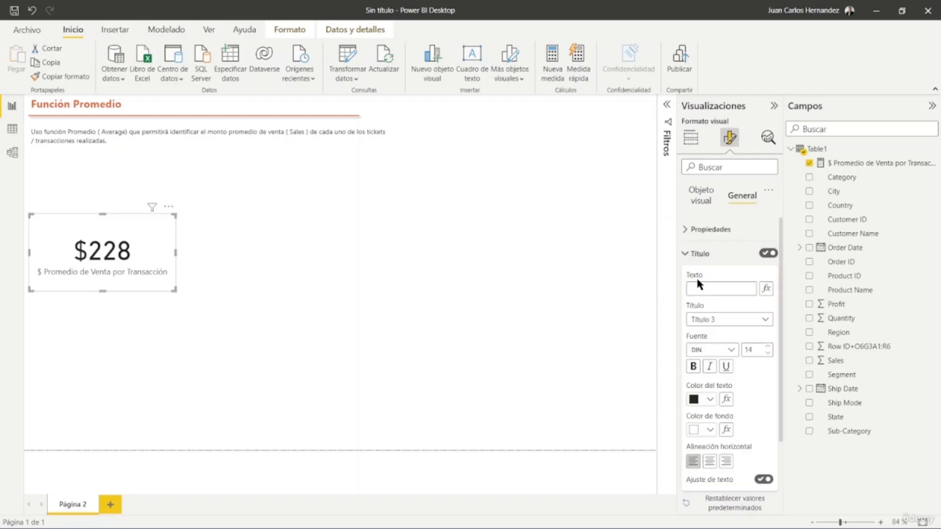
left_click(698, 286)
type("Pro")
type("omed")
type("medio ")
type("Gene")
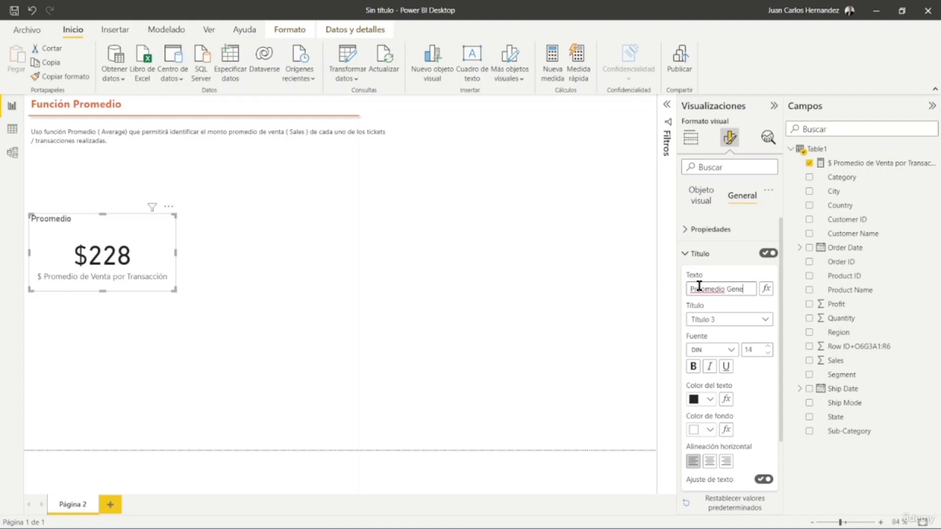
type("ral")
Center the card's title and color its text orange
left_click(708, 461)
left_click(709, 400)
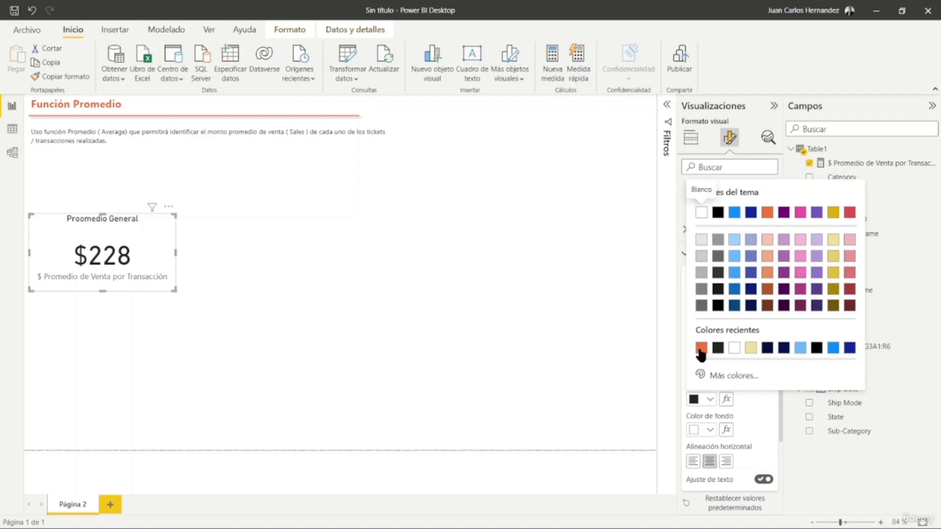
left_click(701, 347)
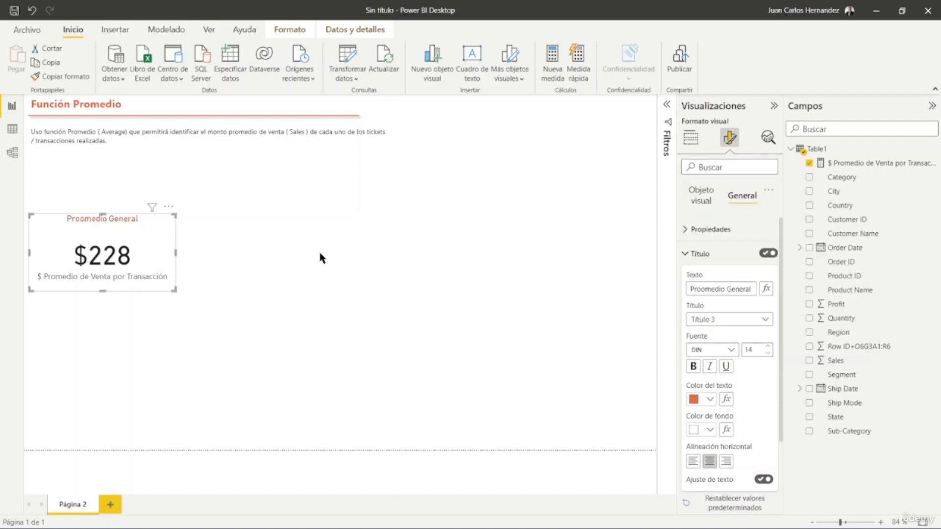
left_click(279, 252)
left_click(101, 225)
left_click(414, 200)
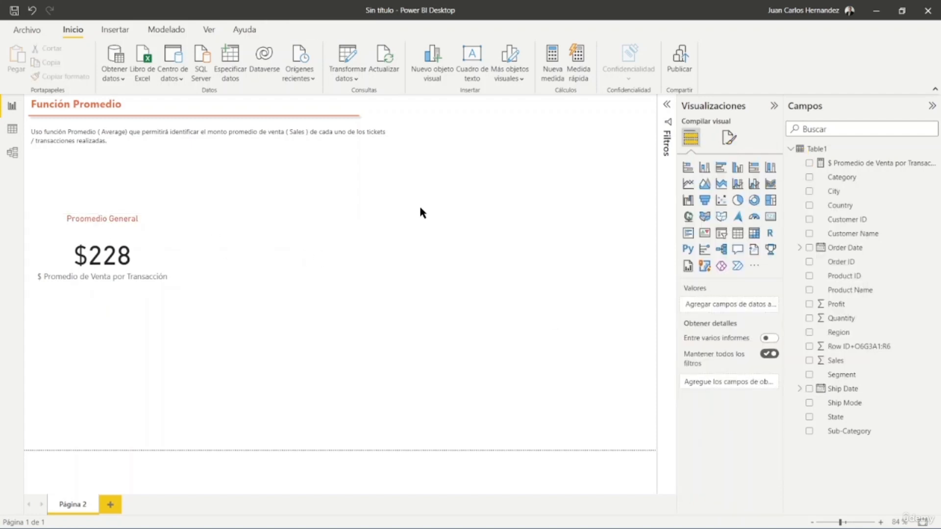
Add a clustered column chart beside the average card and enlarge it to fill most of the page height below the description
left_click(741, 172)
left_click_drag(137, 314, 279, 167)
left_click_drag(331, 243, 385, 424)
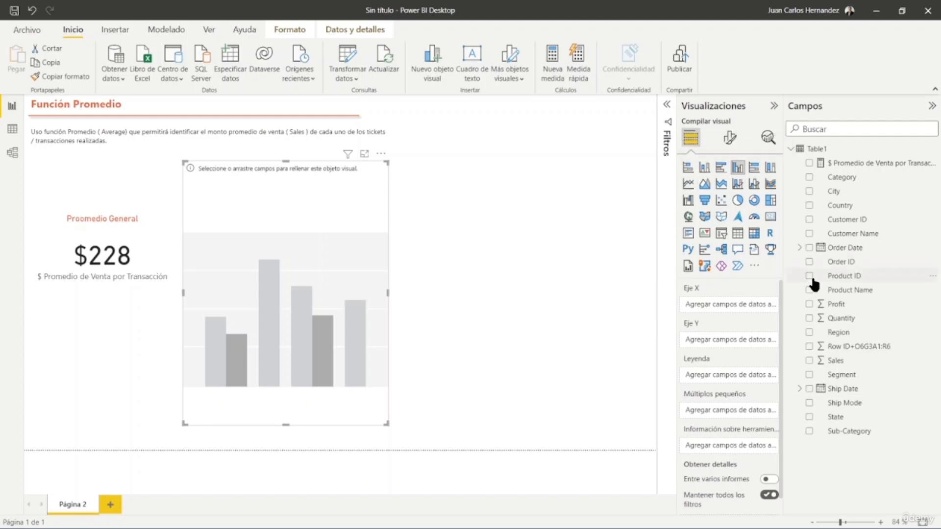
Plot the $ Promedio de Venta por Transacción measure on the Y axis by Sub-Category on the X axis and check the bars
left_click_drag(850, 431, 720, 313)
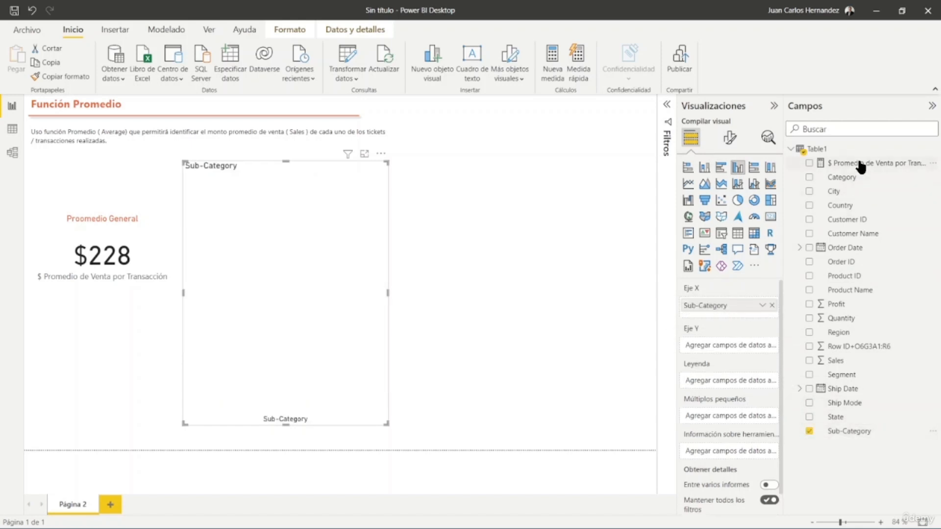
left_click_drag(860, 163, 716, 349)
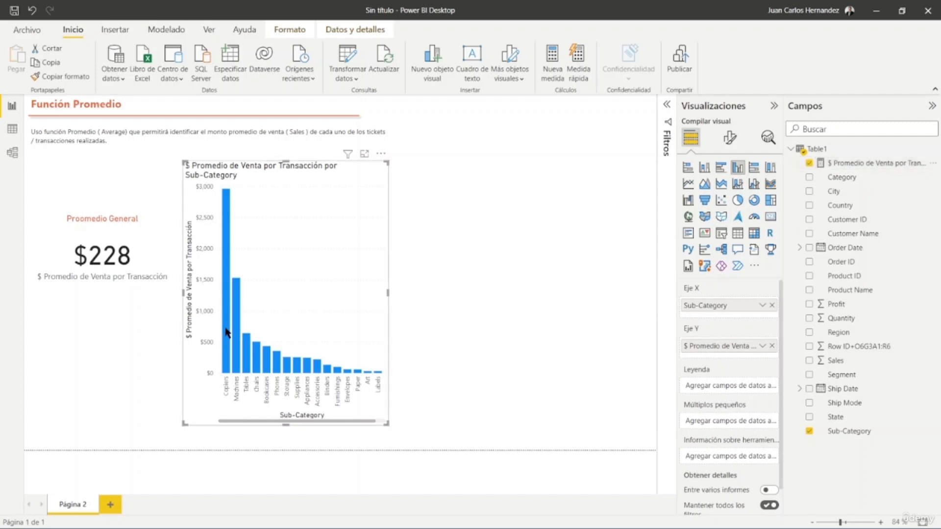
mouse_move(227, 330)
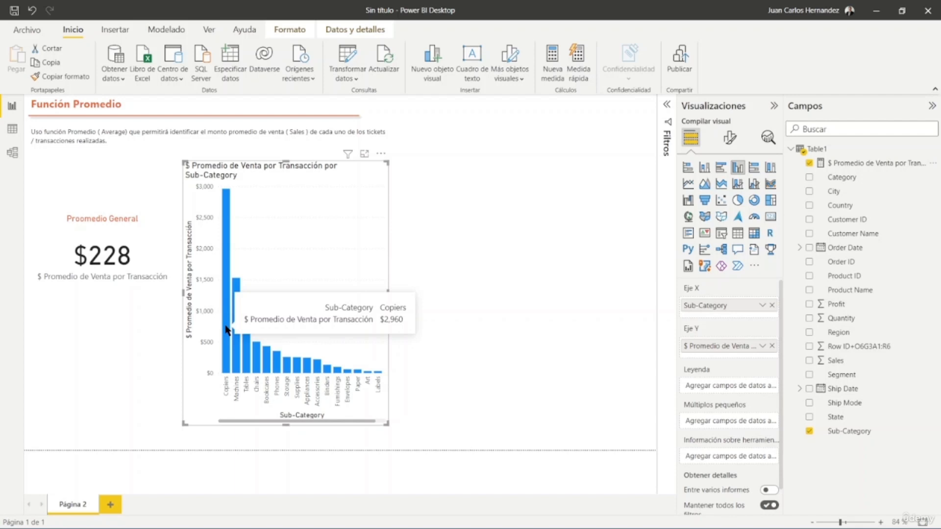
scroll(227, 330, "down", 1)
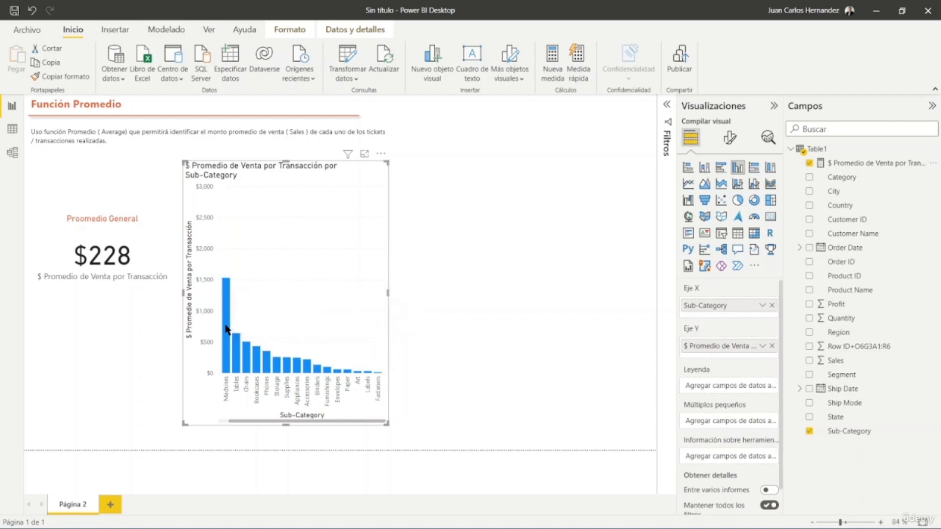
mouse_move(376, 373)
scroll(357, 378, "left", 2)
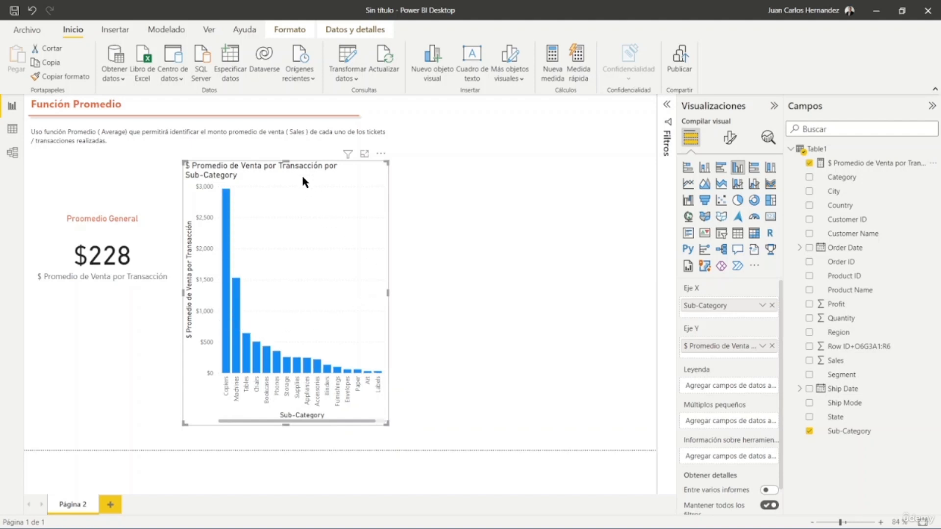
Change the default column color of the Sub-Category chart to the theme orange
left_click(729, 137)
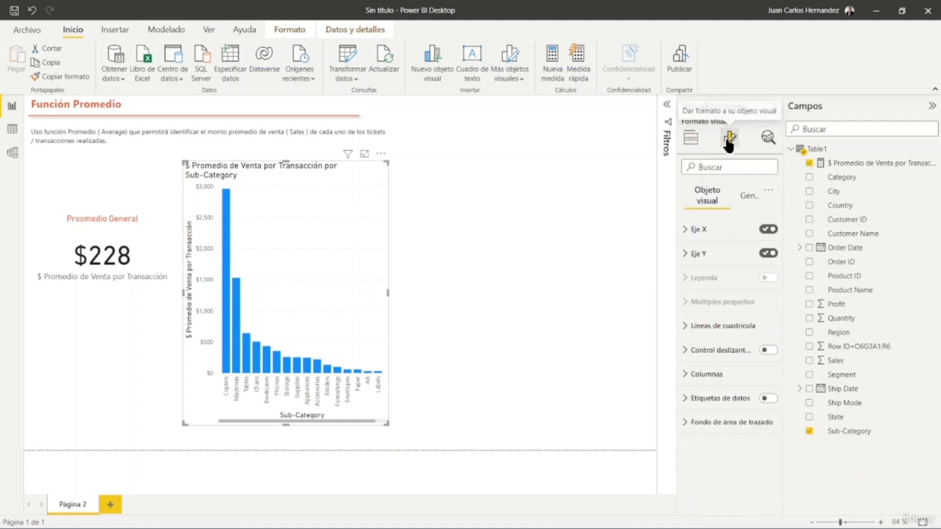
left_click(694, 375)
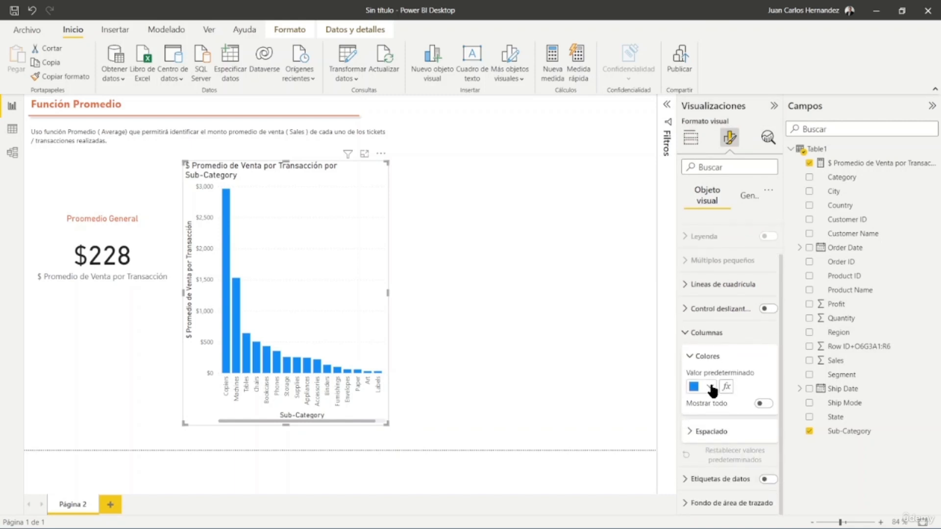
left_click(710, 387)
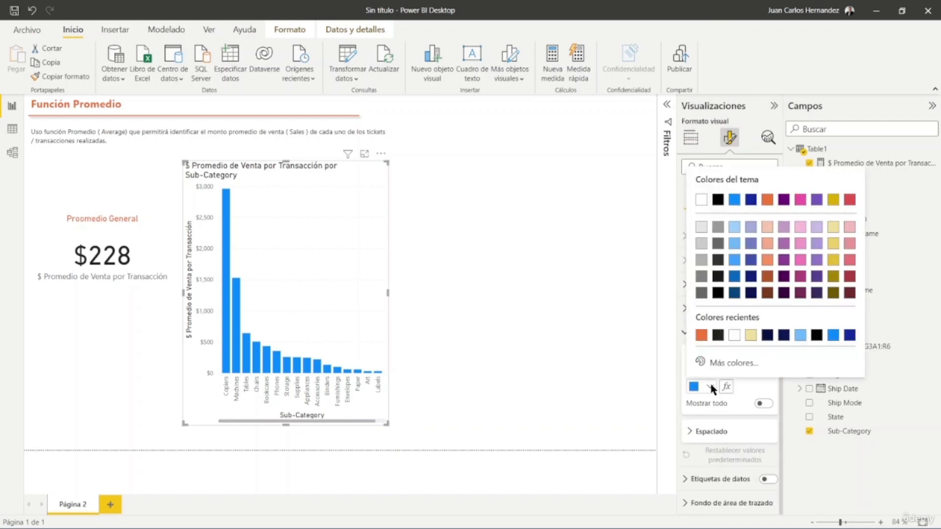
left_click(767, 199)
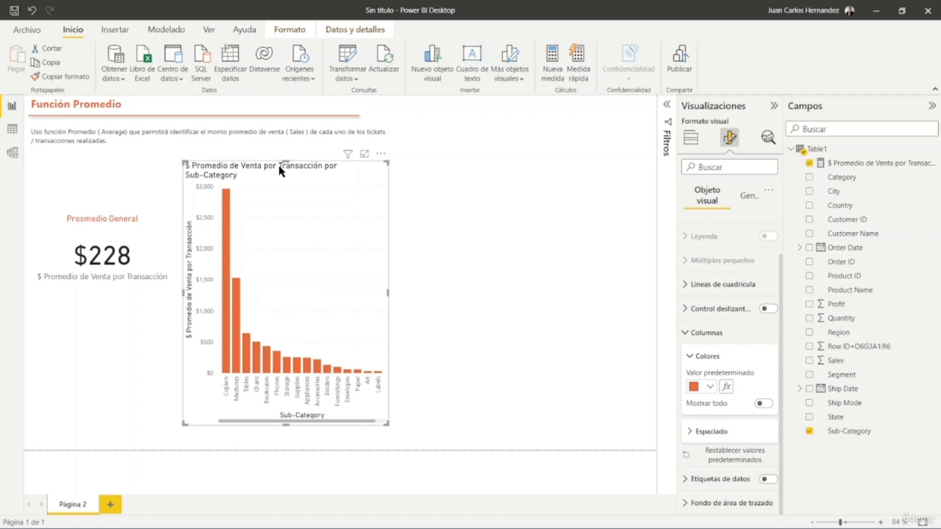
Duplicate the Sub-Category column chart and place the copy to the right of the original
key("ctrl+c")
key("ctrl+v")
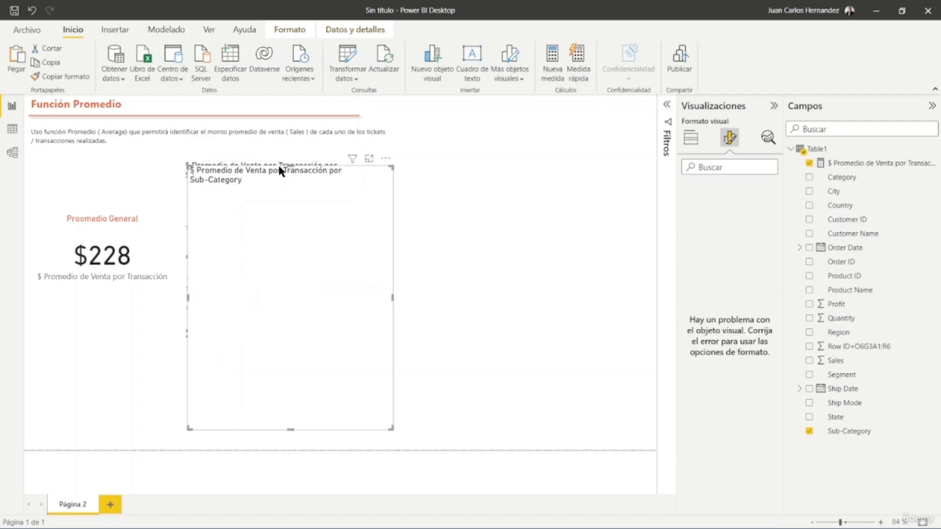
left_click_drag(283, 172, 498, 171)
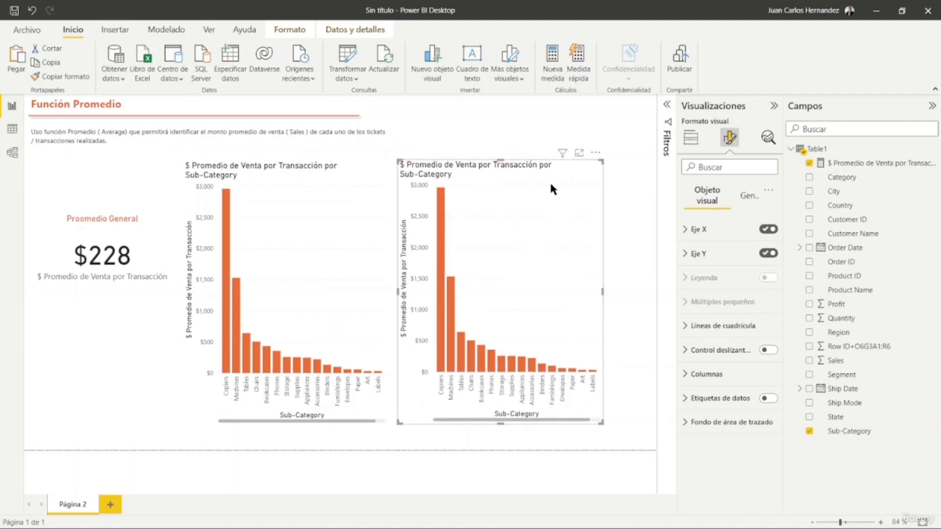
Make City the only X-axis field of the copied column chart and inspect its bars
left_click(697, 140)
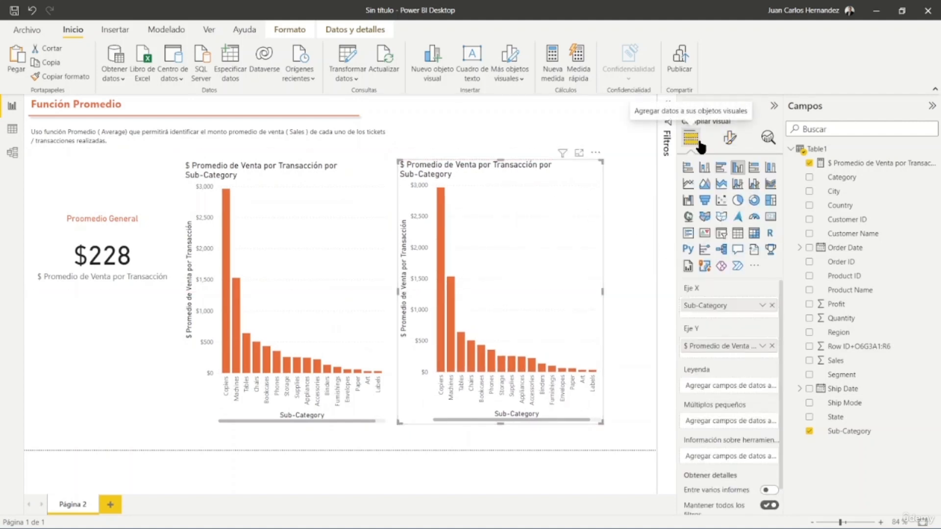
left_click(771, 304)
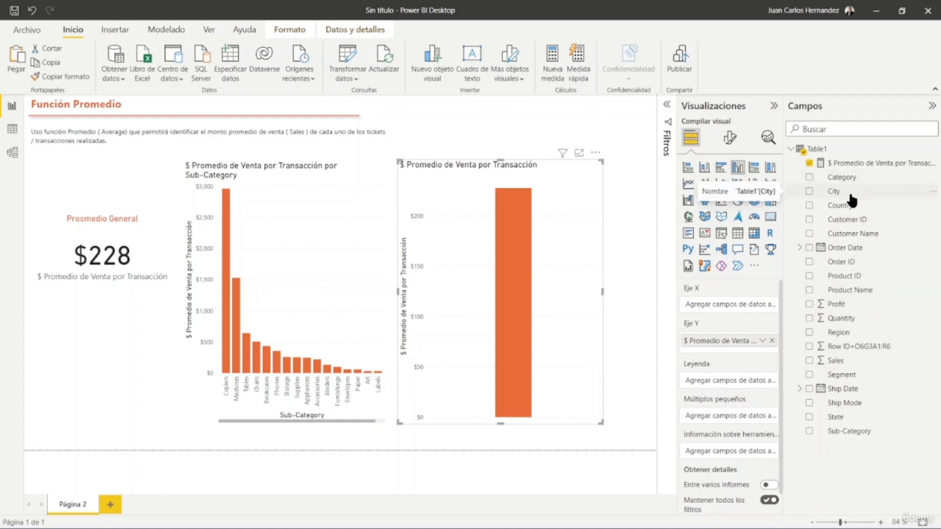
left_click_drag(849, 192, 719, 307)
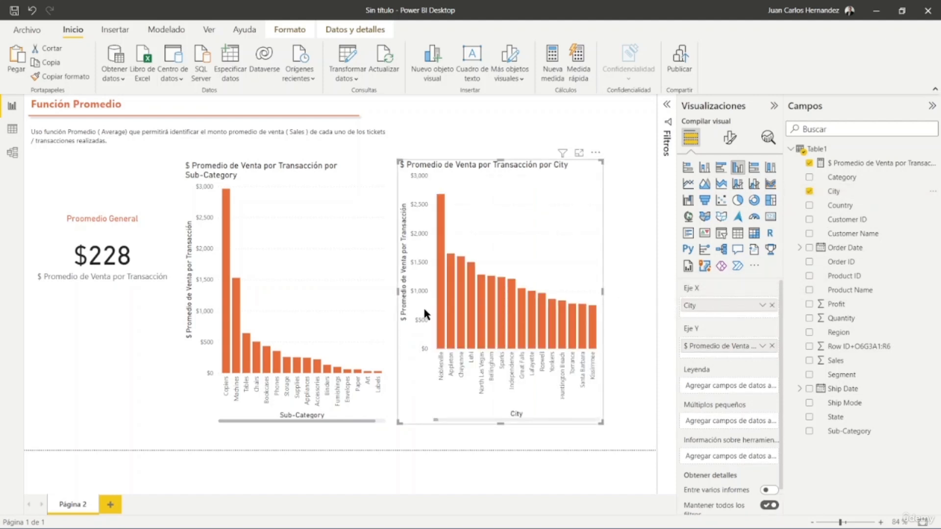
mouse_move(441, 289)
Make Region the only X-axis field of the copied column chart and check the regional averages
left_click(771, 304)
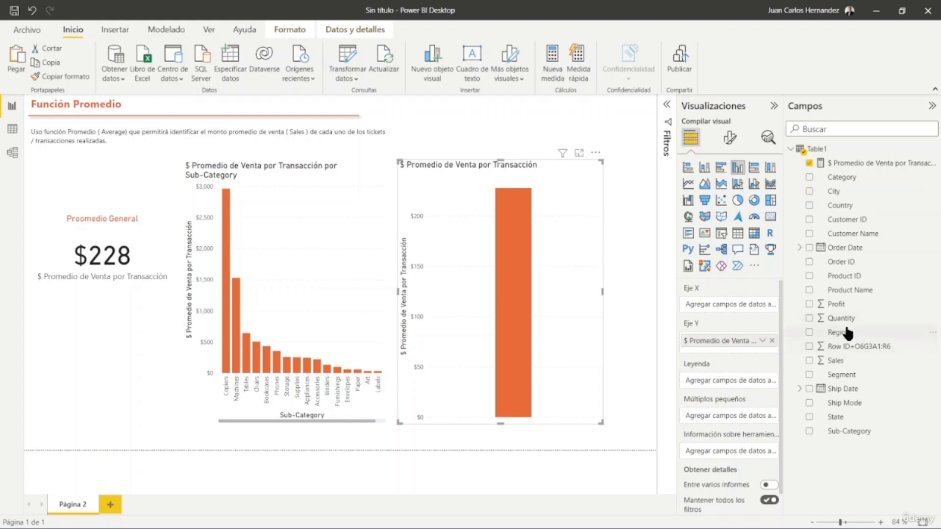
left_click_drag(844, 333, 710, 299)
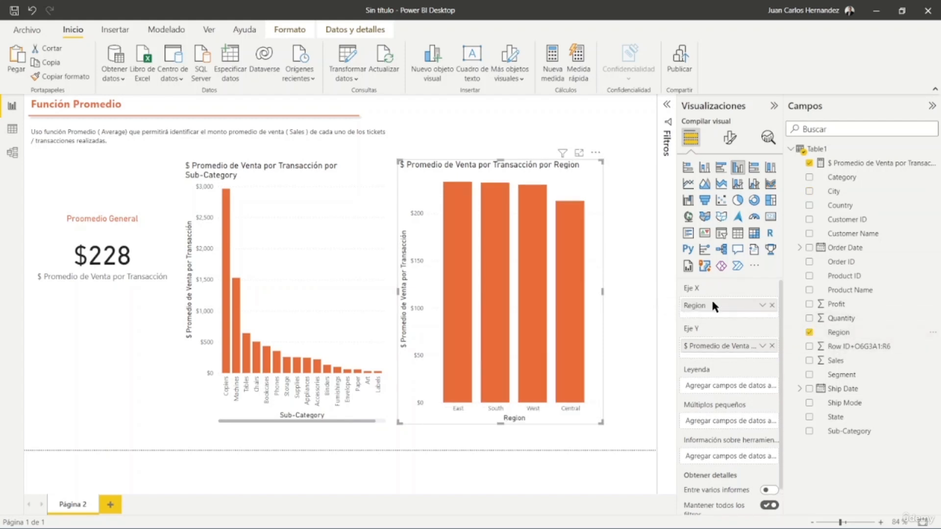
mouse_move(454, 221)
mouse_move(575, 250)
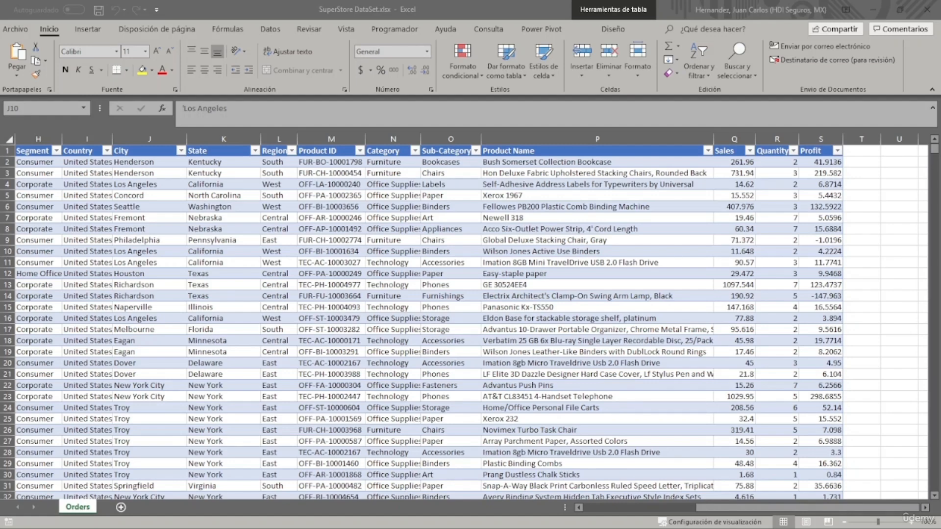
Examine the Region, Category and Product Name columns in the Orders sheet of the SuperStore DataSet.xlsx workbook
left_click(284, 165)
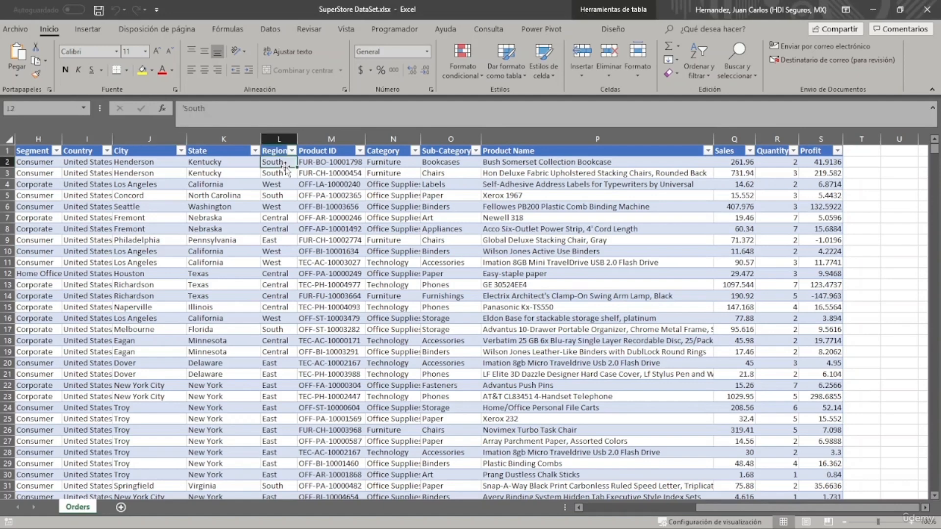
key("Left")
key("Left")
key("Right")
key("Right")
key("Right")
key("Right")
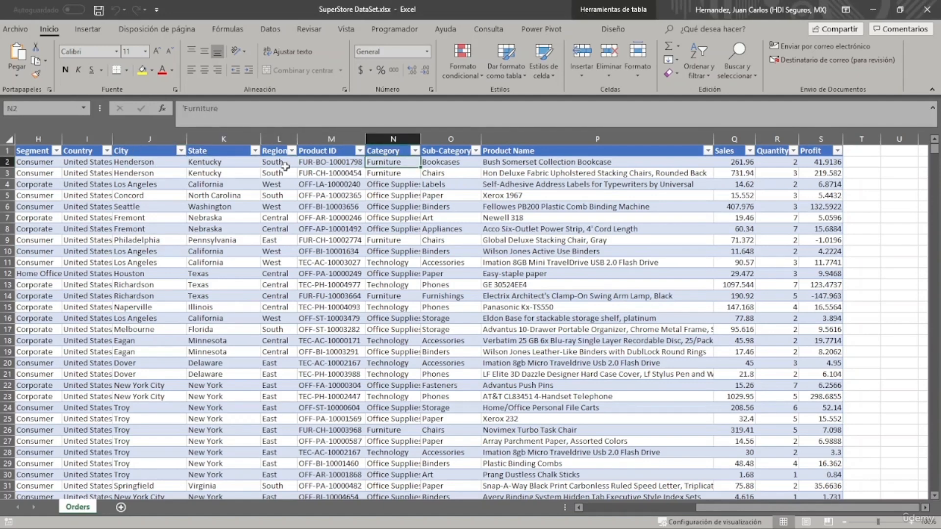
key("Up")
key("Right")
key("Right")
key("Down")
key("Down")
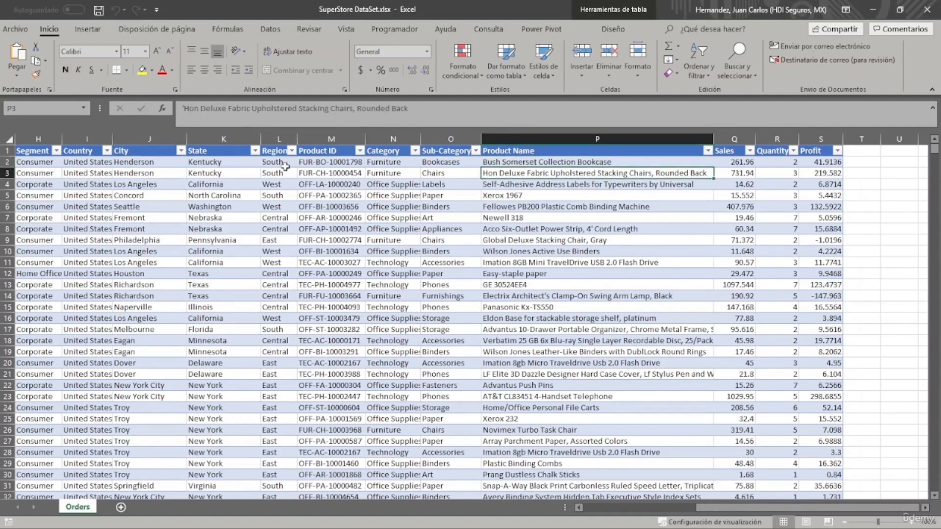
key("ctrl+Down")
key("ctrl+Up")
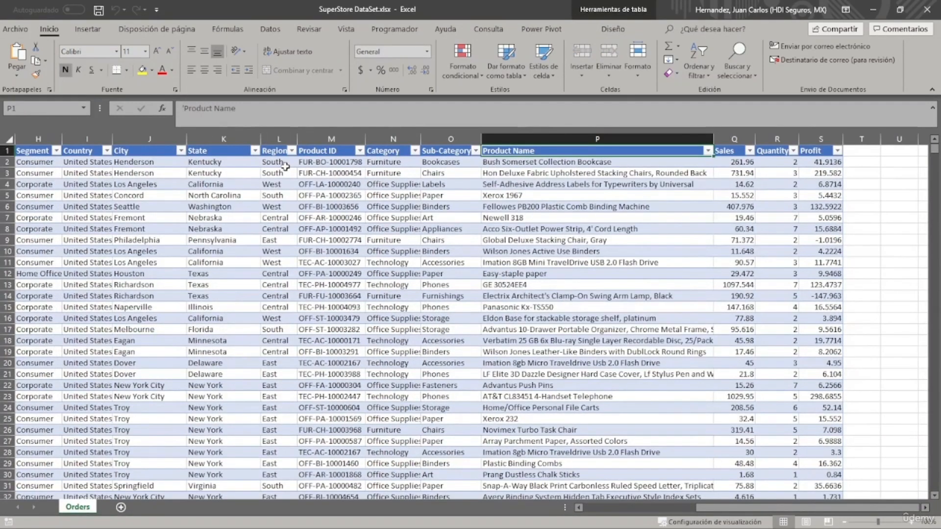
Examine the last records of the Orders table, then return to the Row ID header in its first column
key("Down")
key("Down")
key("ctrl+Down")
key("Left")
key("Up")
key("Left")
key("Up")
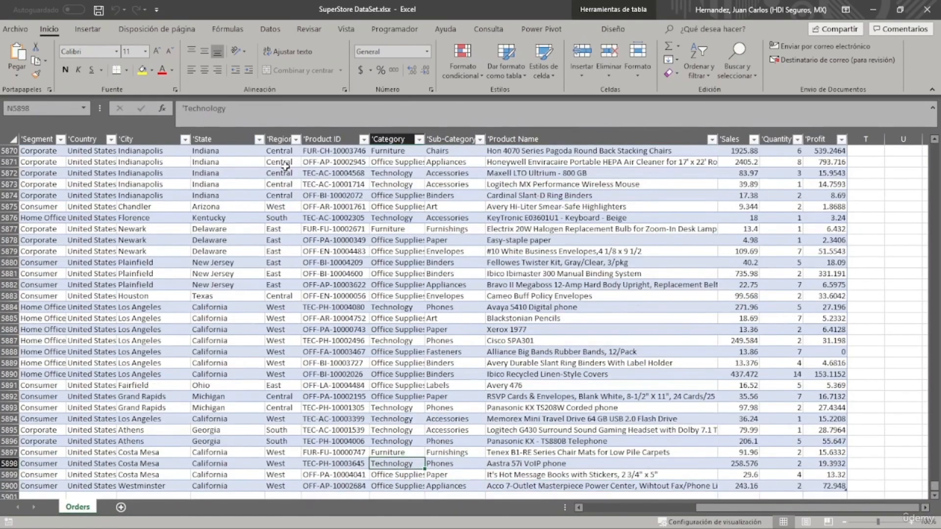
key("ctrl+Up")
key("Left")
key("Left")
key("Left")
key("Left")
key("Left")
key("Left")
key("Left")
key("Left")
key("Left")
key("Left")
key("Left")
key("Left")
key("Left")
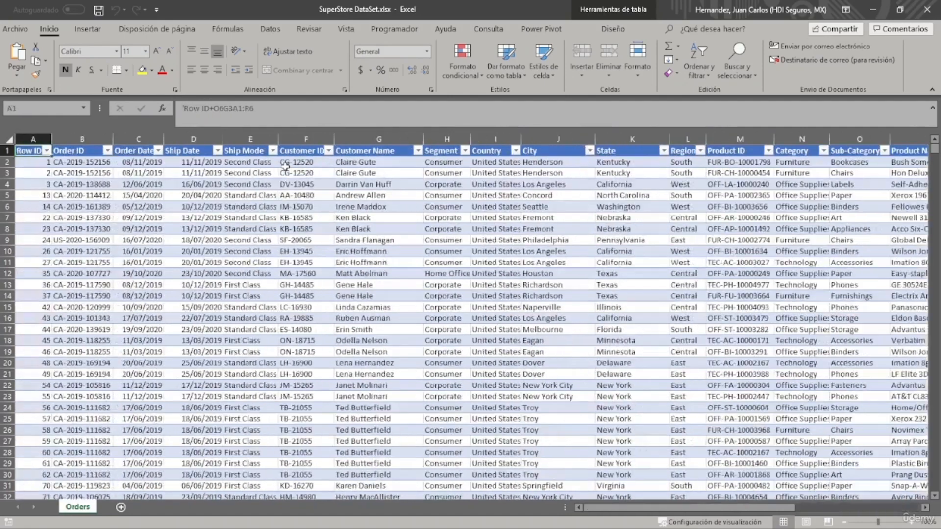
Look through the Orders columns from Row ID to the first Customer ID record, including the end of the date data
key("Right")
key("Right")
key("Right")
key("Right")
key("Right")
key("Right")
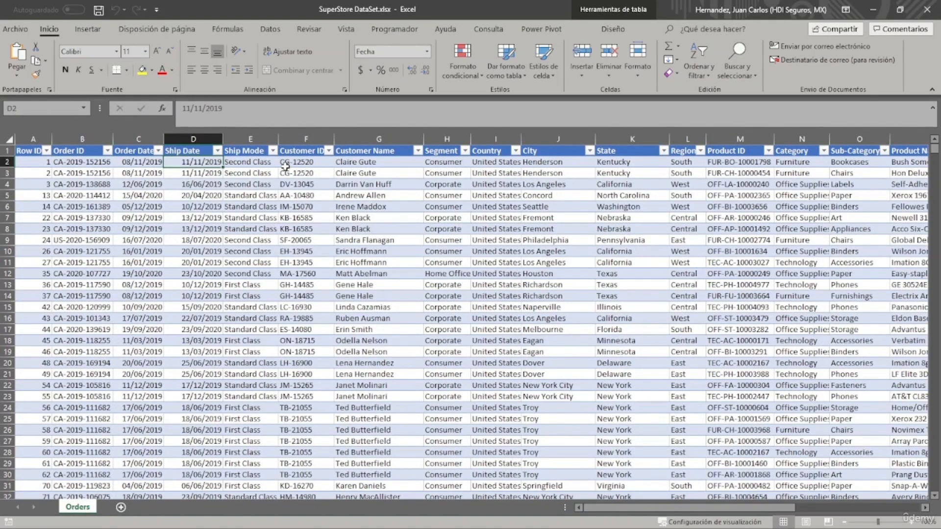
key("Down")
key("ctrl+Down")
key("Up")
key("ctrl+Up")
key("Left")
key("Down")
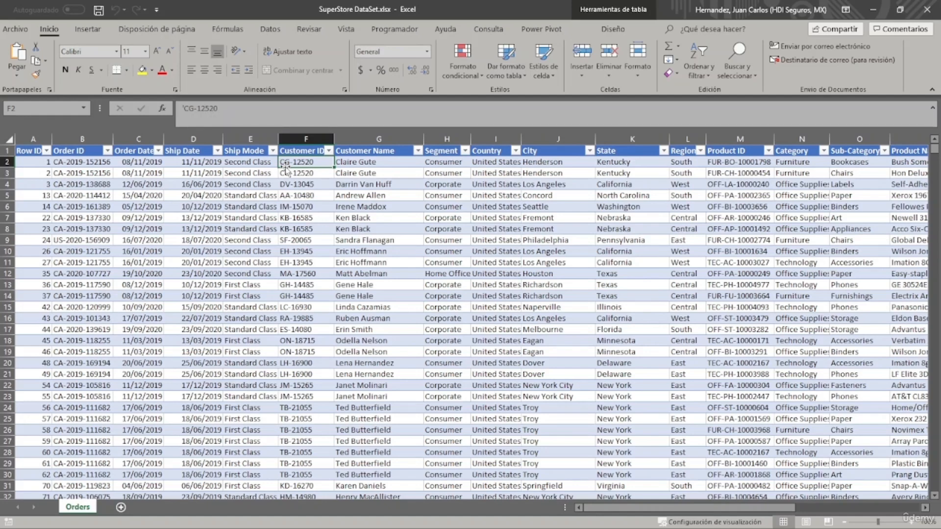
Examine the Customer ID and Customer Name columns for customers that repeat across several rows
left_click(305, 138)
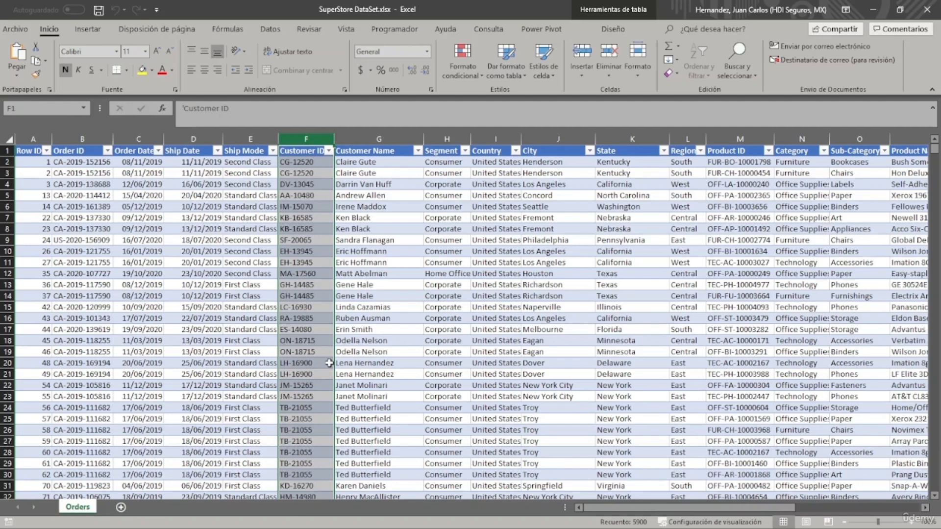
left_click(376, 139)
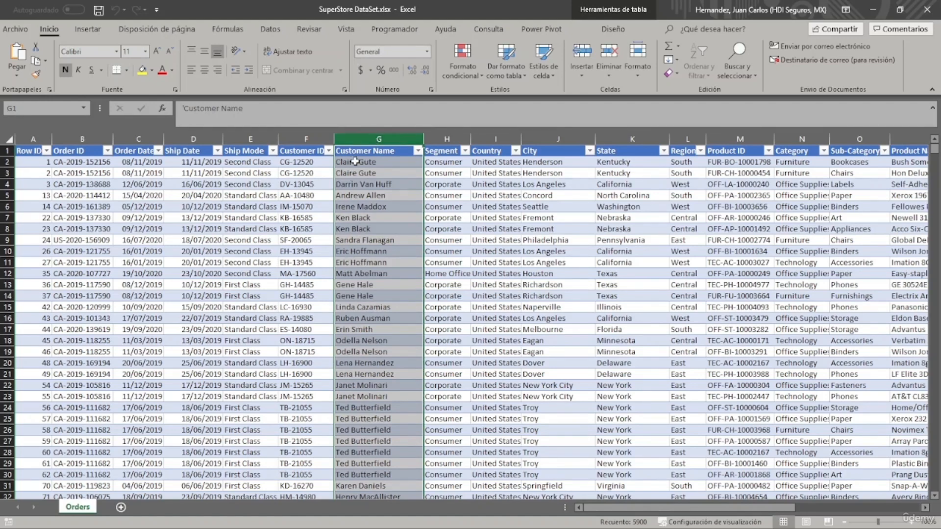
left_click_drag(353, 161, 354, 169)
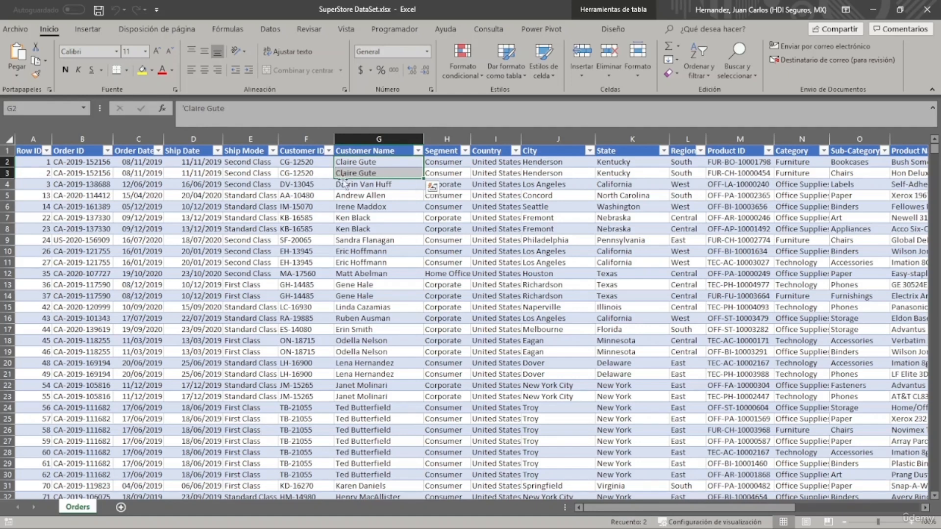
left_click(360, 410)
left_click_drag(360, 411, 361, 475)
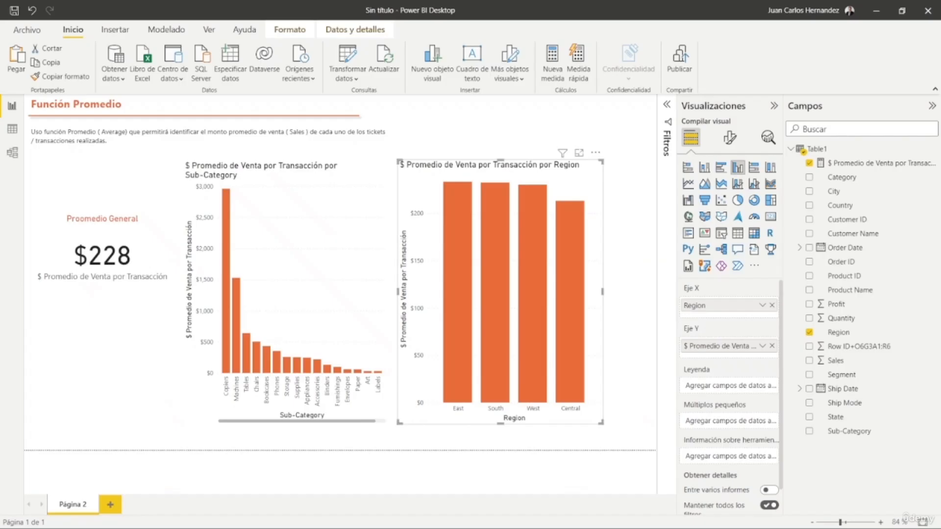
Switch to Power BI Desktop, duplicate Página 2 and change the copy's title to "Función Conteo Distinto"
left_click(791, 149)
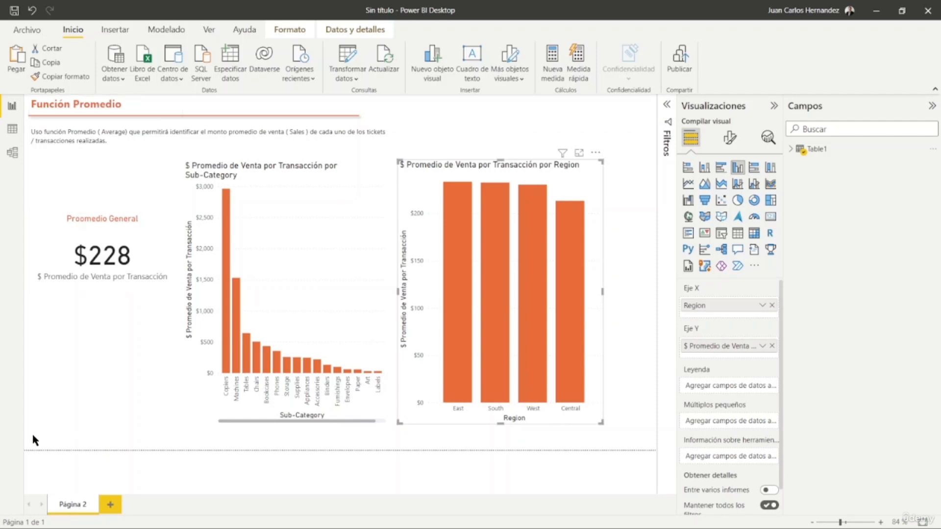
right_click(73, 506)
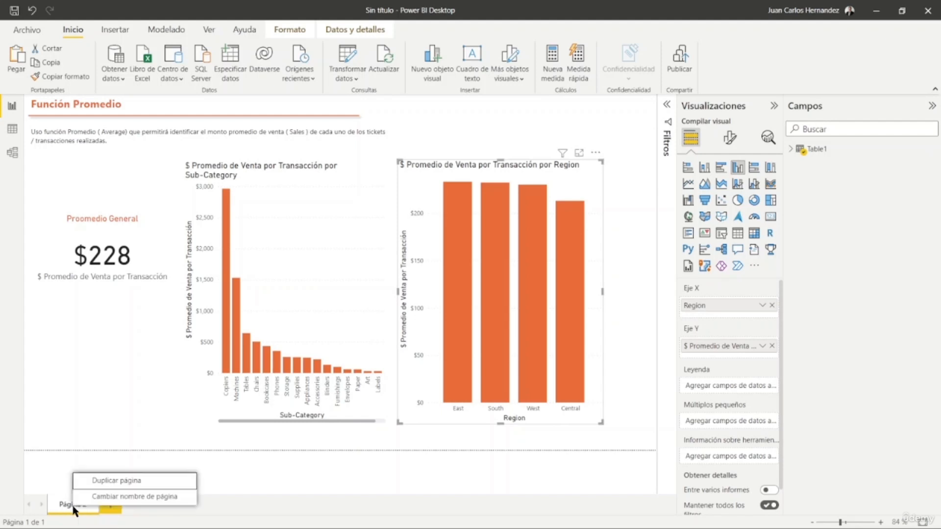
left_click(110, 480)
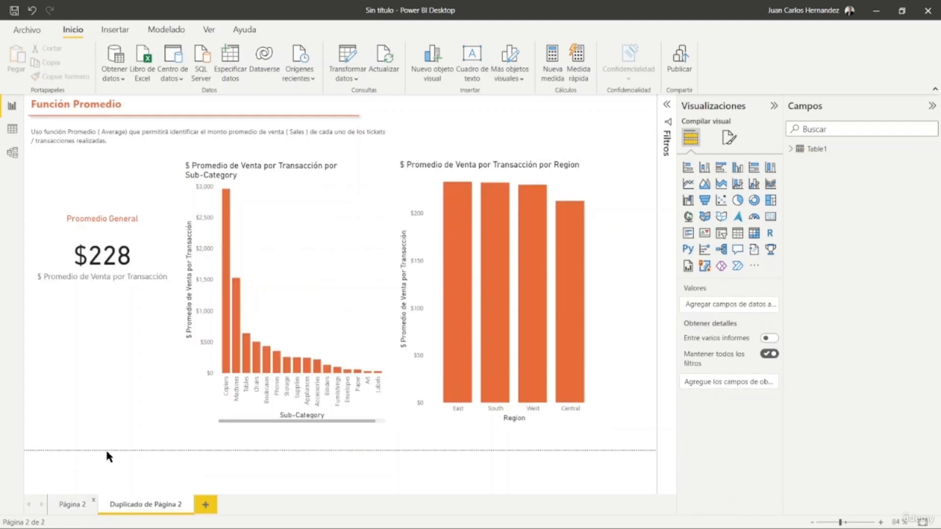
double_click(91, 106)
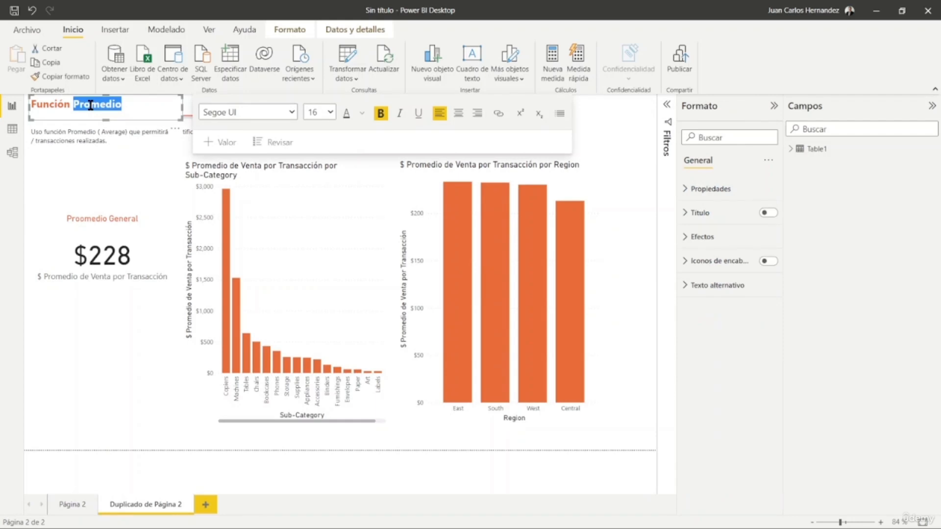
type("Conteo Distinto")
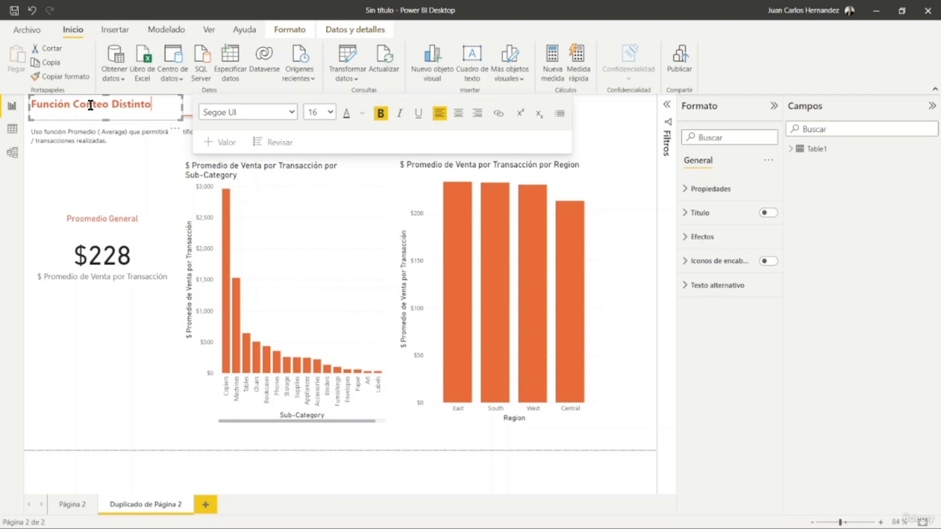
Replace the function name Promedio in the description text with "Conteo Distinto"
left_click(51, 131)
double_click(81, 133)
type("Conteo")
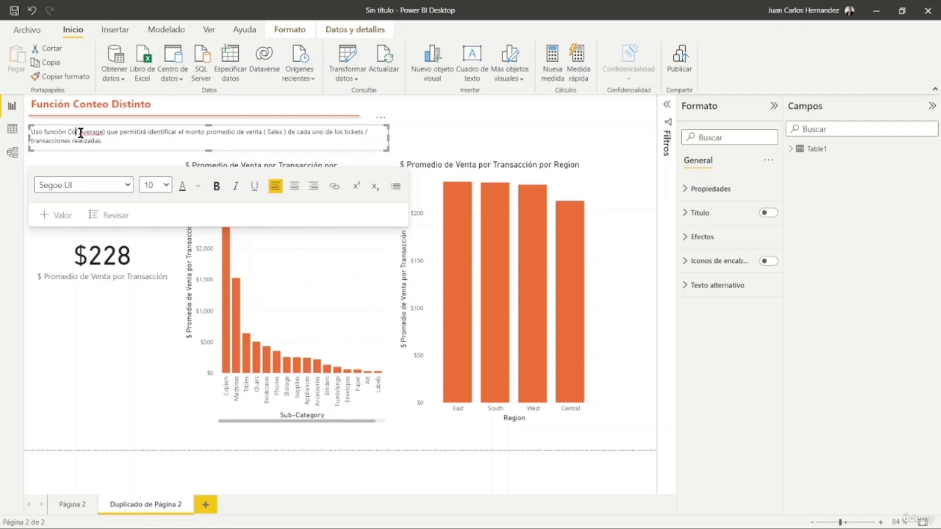
type("o")
key("BackSpace")
key("BackSpace")
type("eo")
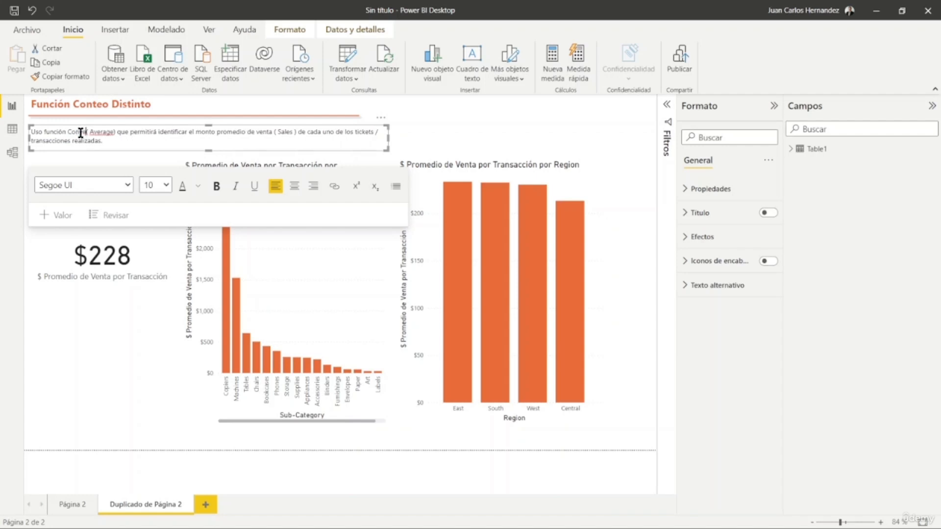
key("BackSpace")
key("BackSpace")
key("BackSpace")
type("teo Distinto")
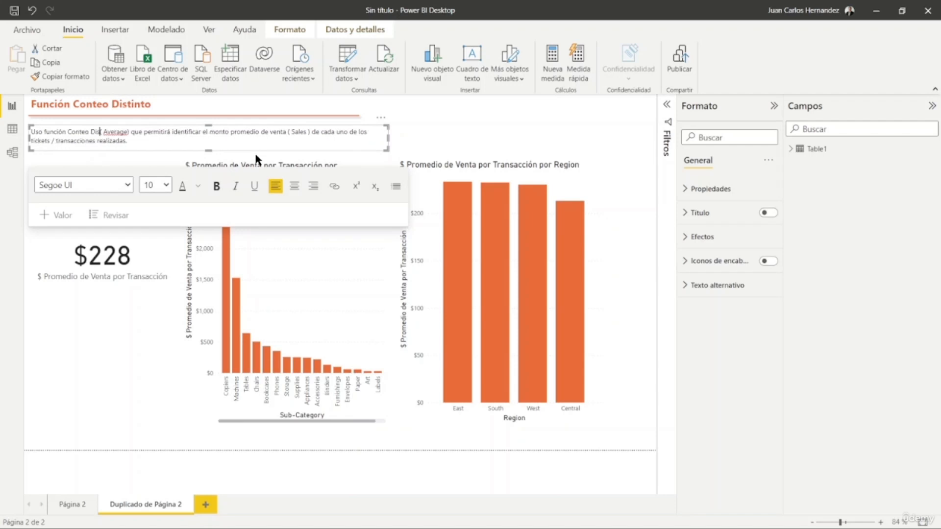
Replace the word Average inside the description's parentheses with "DistinctCount"
key("Right")
key("Right")
key("shift+Right")
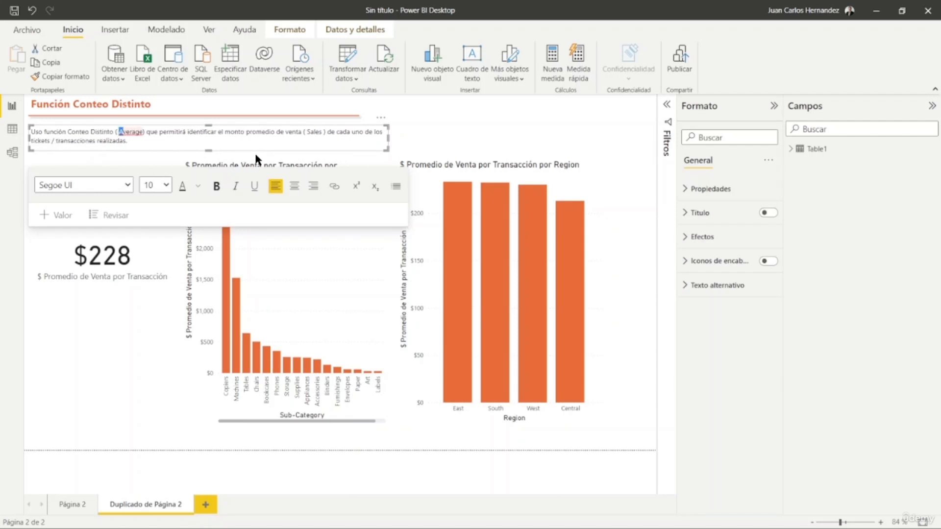
key("shift+Right")
key("shift+Right")
key("shift+Right")
key("shift+Right")
key("shift+Right")
key("shift+Right")
type("Dis")
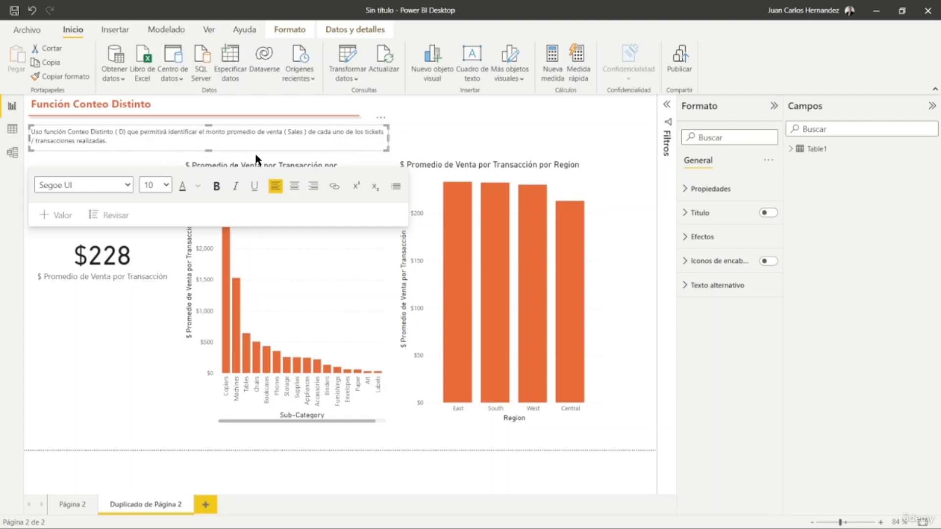
type("tinct")
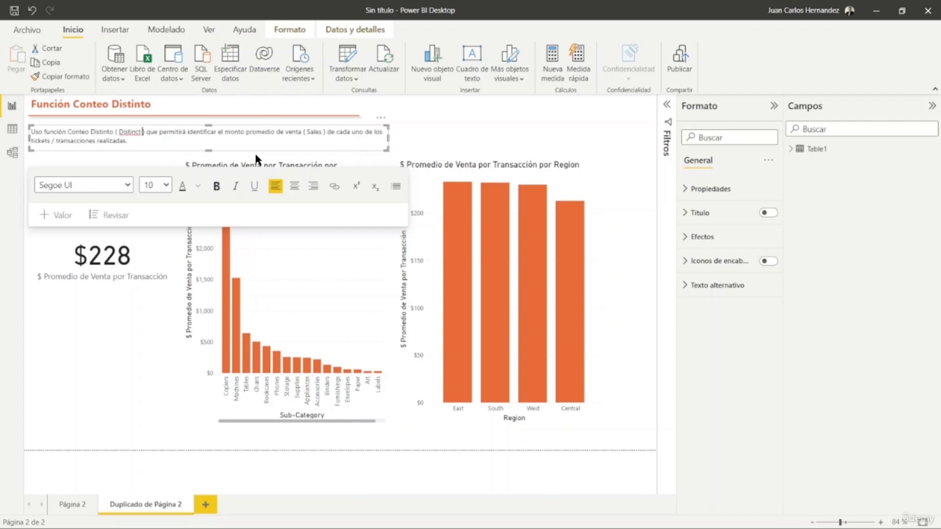
type("Count")
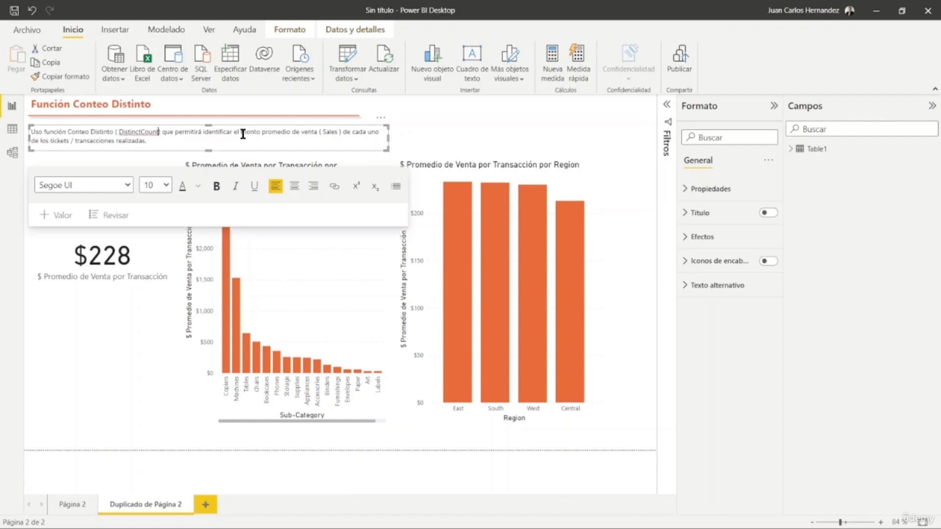
Replace the end of the description, from "monto promedio" on, with "número de clientes de cada región."
left_click_drag(241, 132, 247, 141)
type("n")
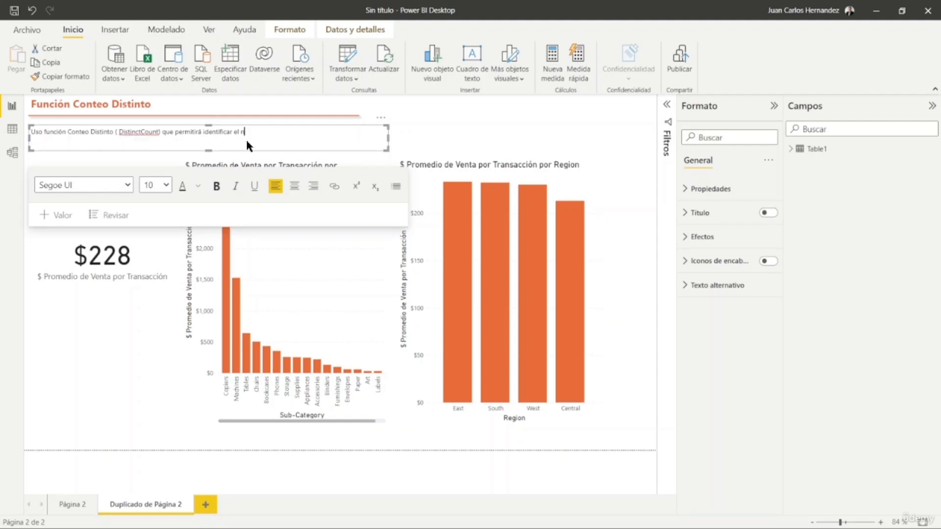
type("úmero de clientes de cada región.")
left_click(520, 126)
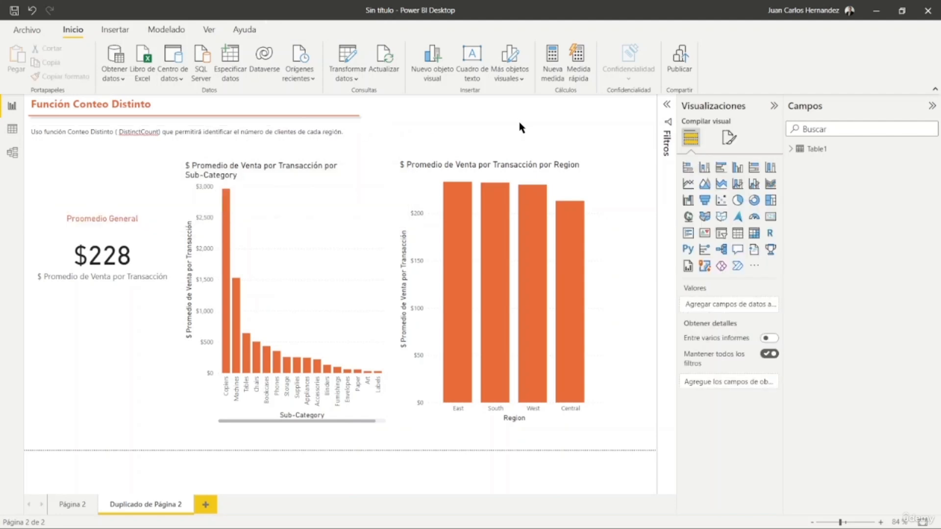
Create a new measure in Table1 named "# Conteo Distinto de Clientes" and start a second formula line
left_click(72, 216)
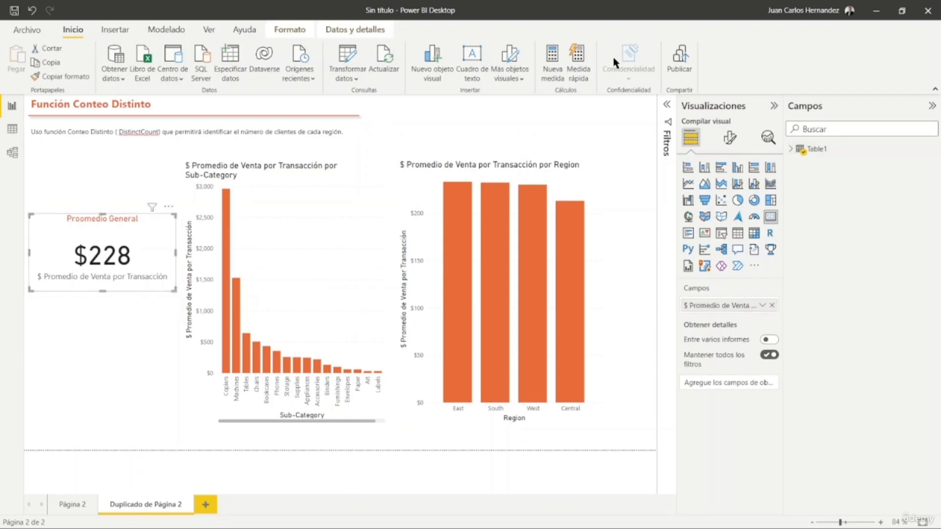
left_click(72, 31)
left_click(552, 58)
left_click(90, 104)
double_click(90, 104)
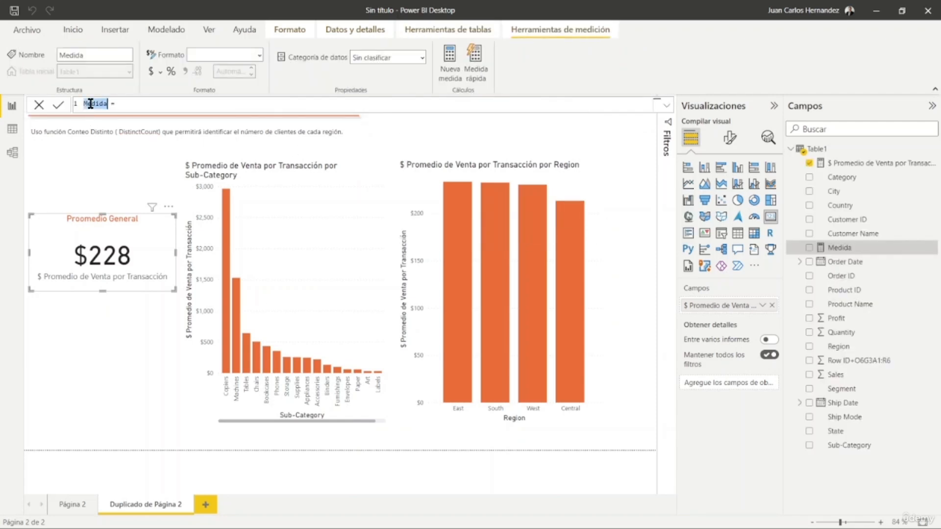
key("BackSpace")
type("#")
type("Conteo Distn")
key("BackSpace")
type("into")
type("Clientes")
key("End")
key("shift+Return")
Define the new measure as DISTINCTCOUNT(Table1[Customer Name]) and commit the formula
type("di")
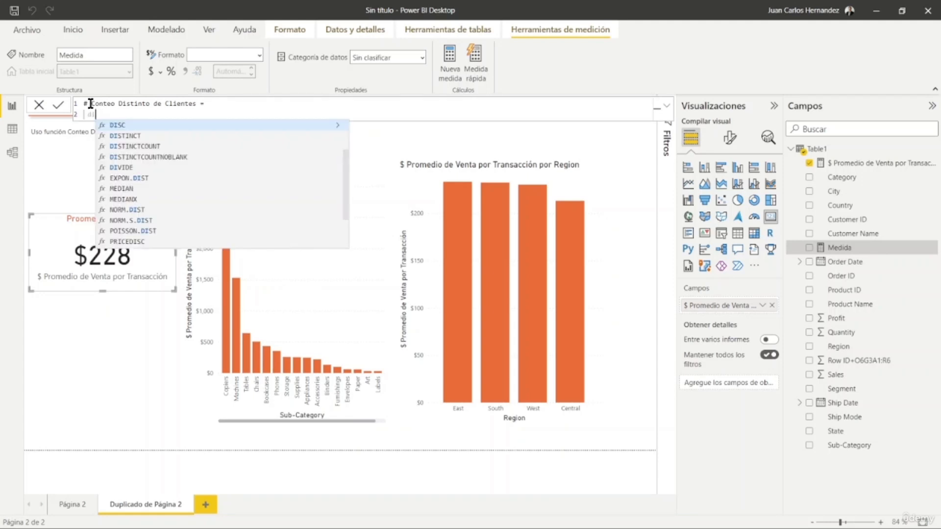
key("Down")
key("Down")
key("Tab")
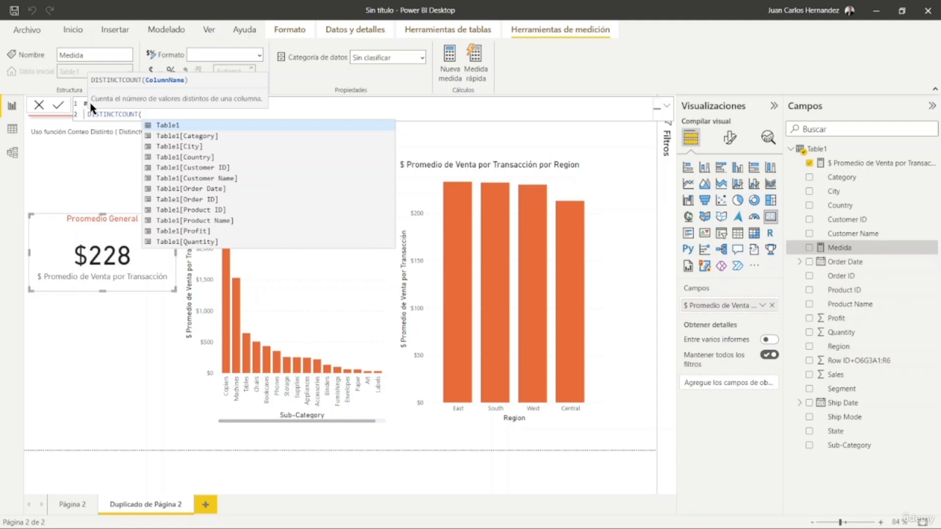
type("tab")
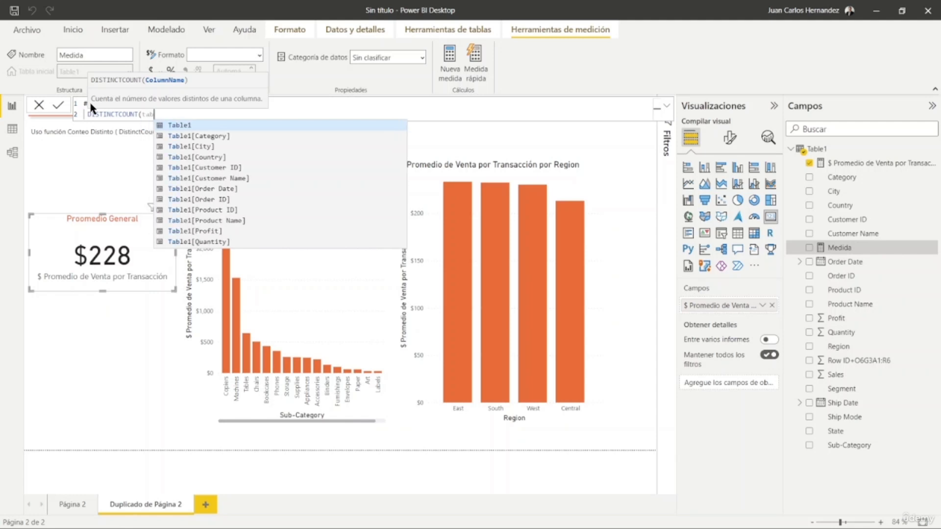
key("Tab")
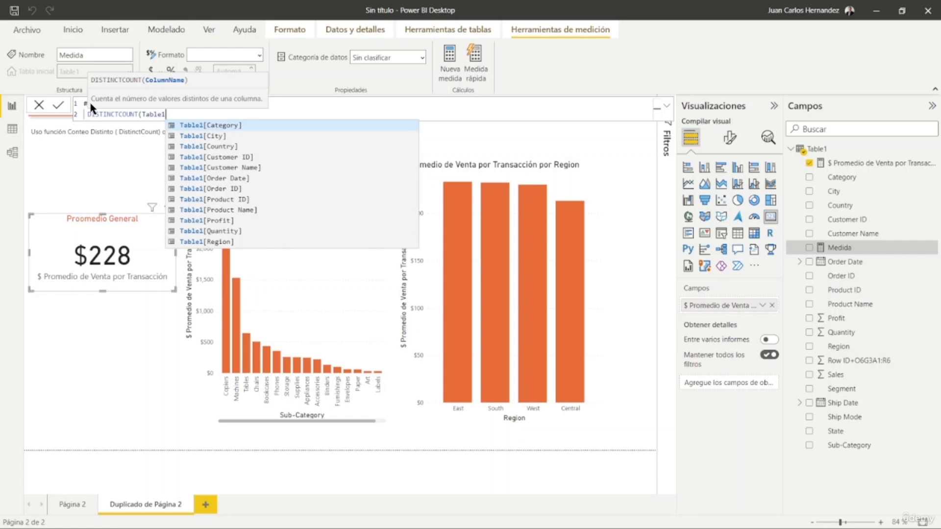
key("Down")
key("Down")
key("Down")
key("Down")
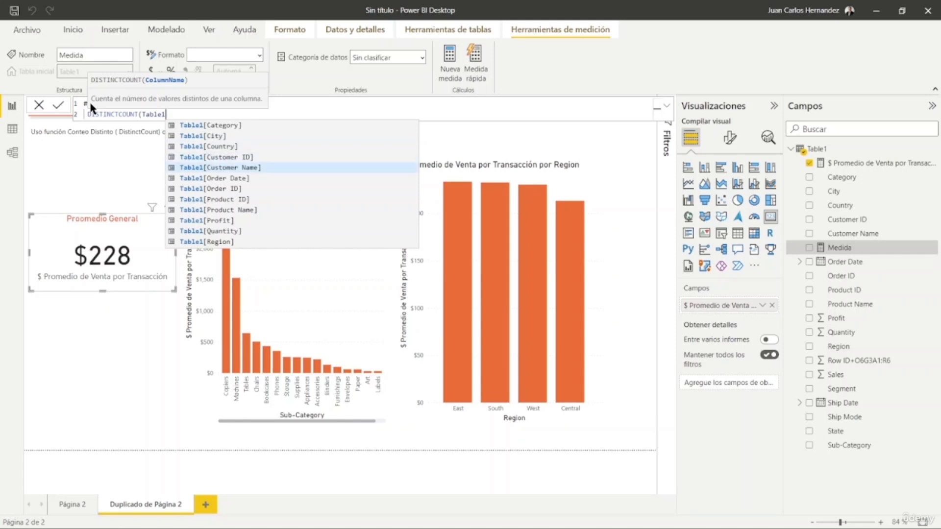
key("Tab")
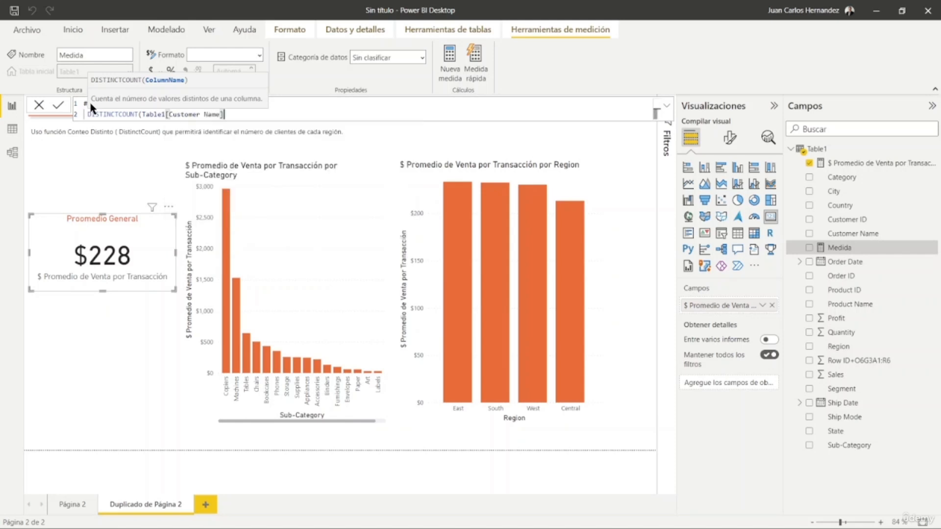
type(")")
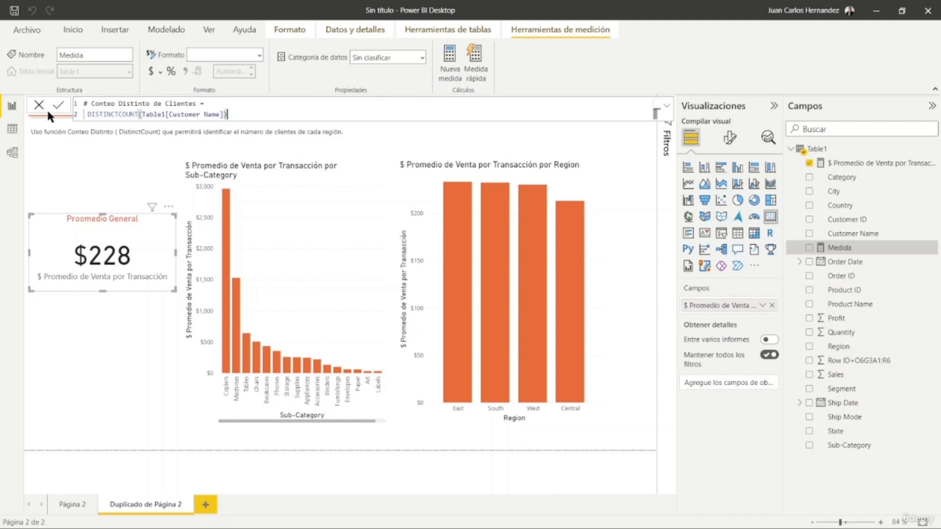
left_click(59, 105)
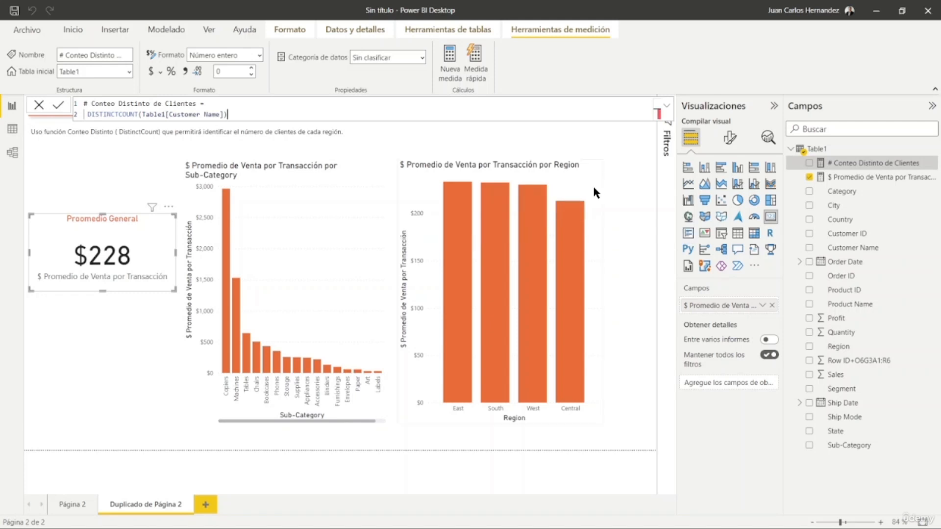
Apply the thousands separator to the # Conteo Distinto de Clientes measure and leave the measure editor
left_click(881, 178)
left_click(882, 163)
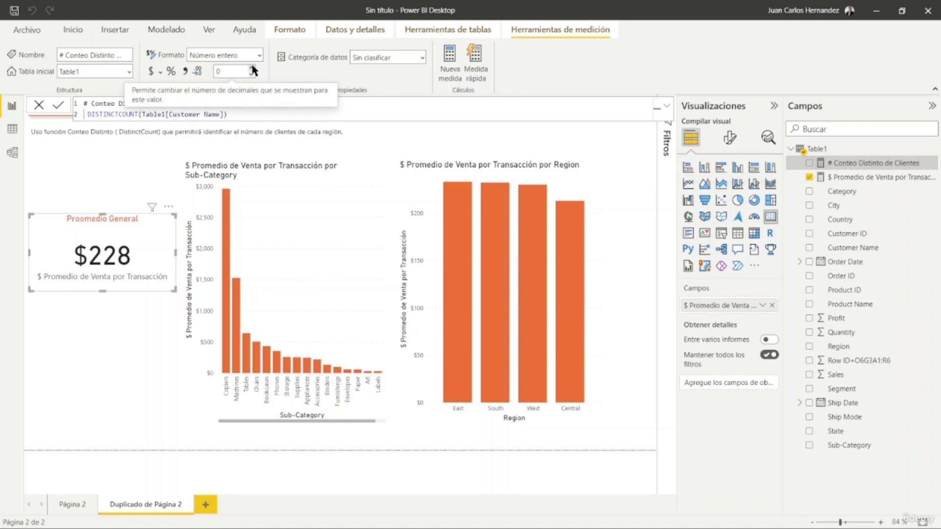
left_click(186, 72)
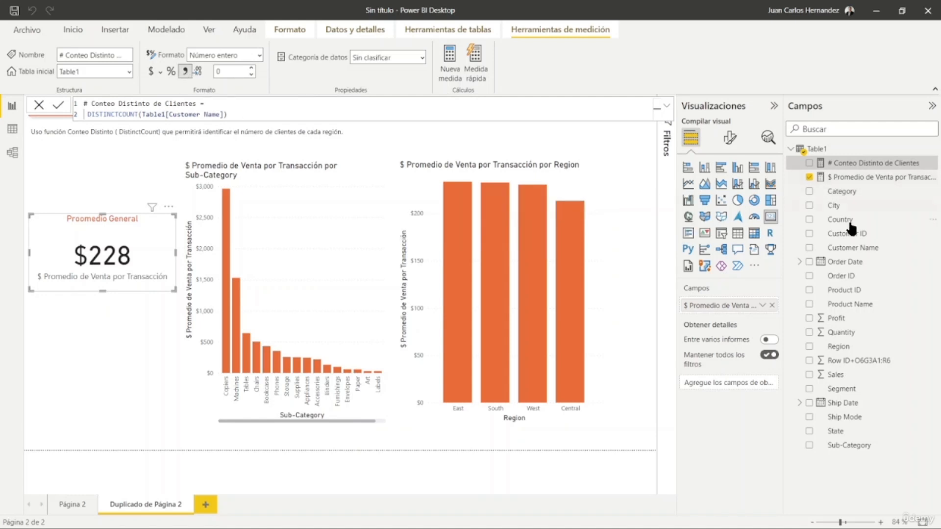
left_click(92, 172)
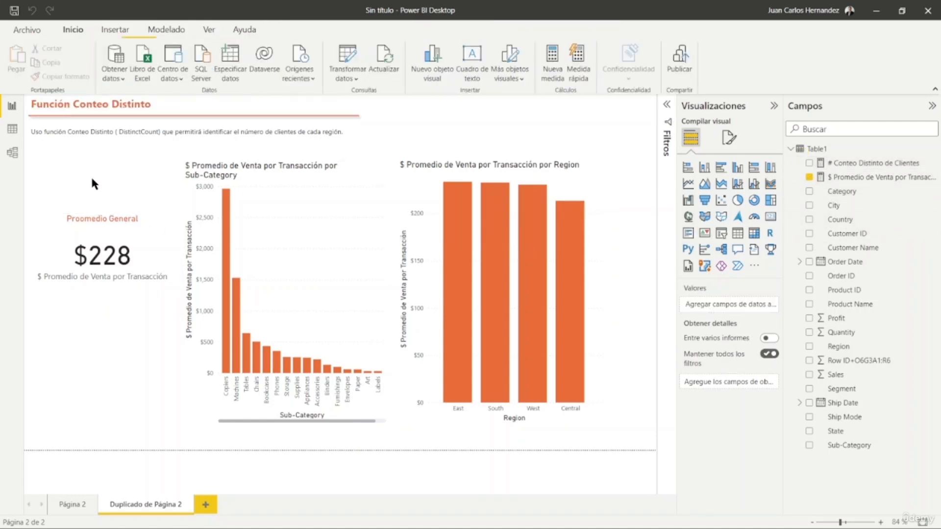
Change the average card's title text to "Cantidad de Clientes únicos"
left_click(96, 218)
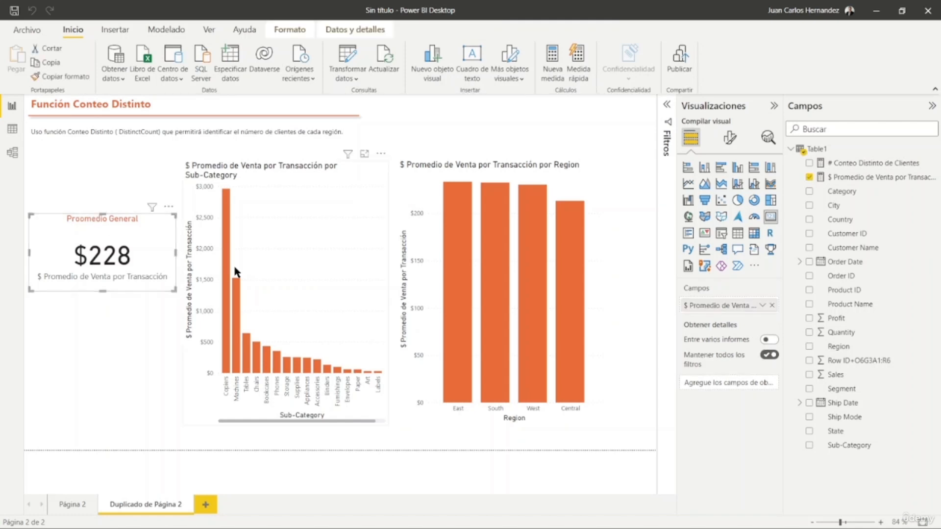
left_click(729, 137)
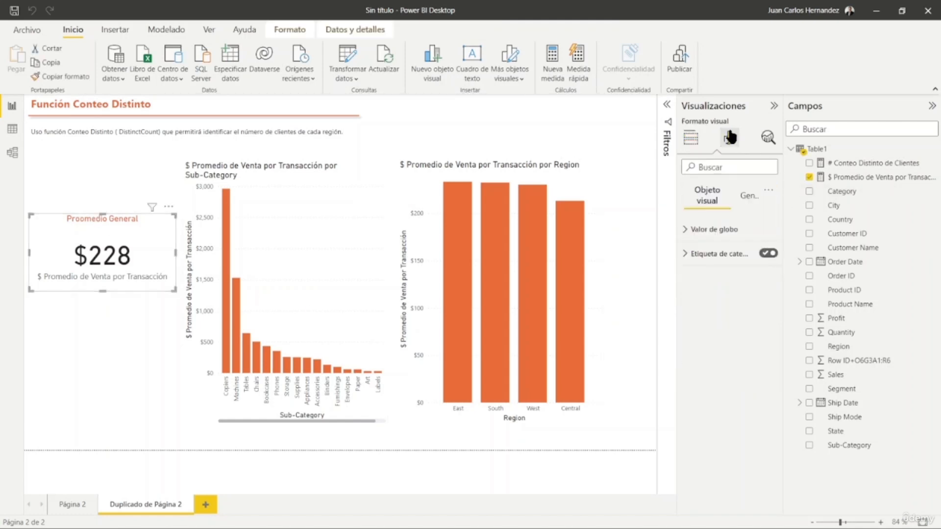
left_click(748, 197)
left_click(689, 254)
left_click(692, 290)
right_click(690, 290)
key("Escape")
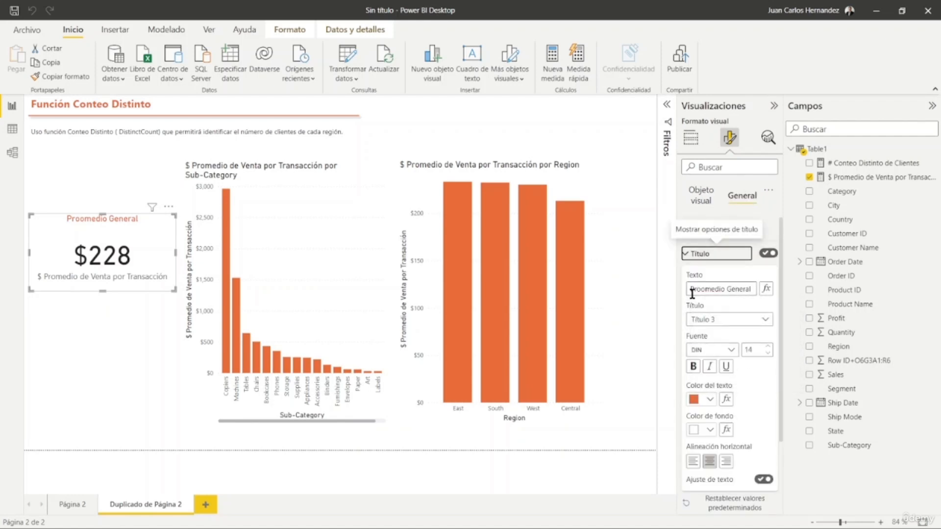
left_click(691, 290)
key("ctrl+a")
type("Cantidad de Clientes")
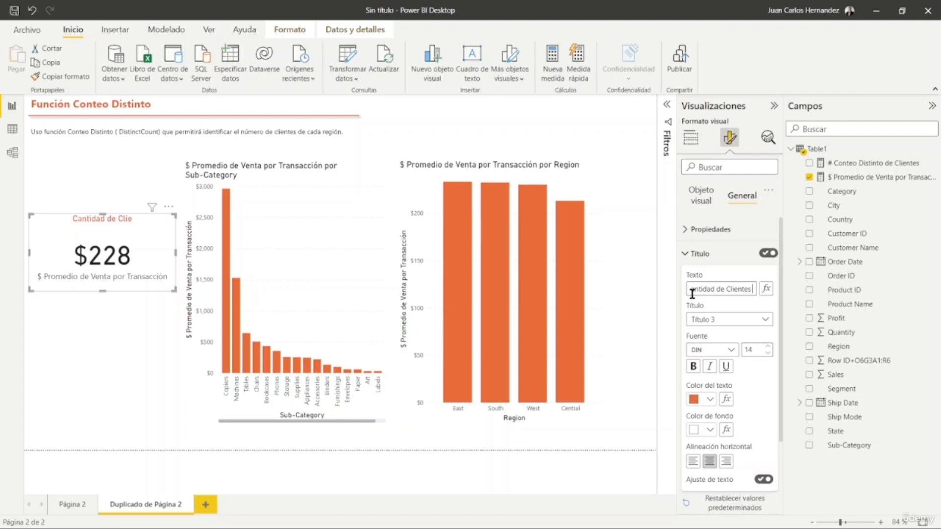
type(" únicos")
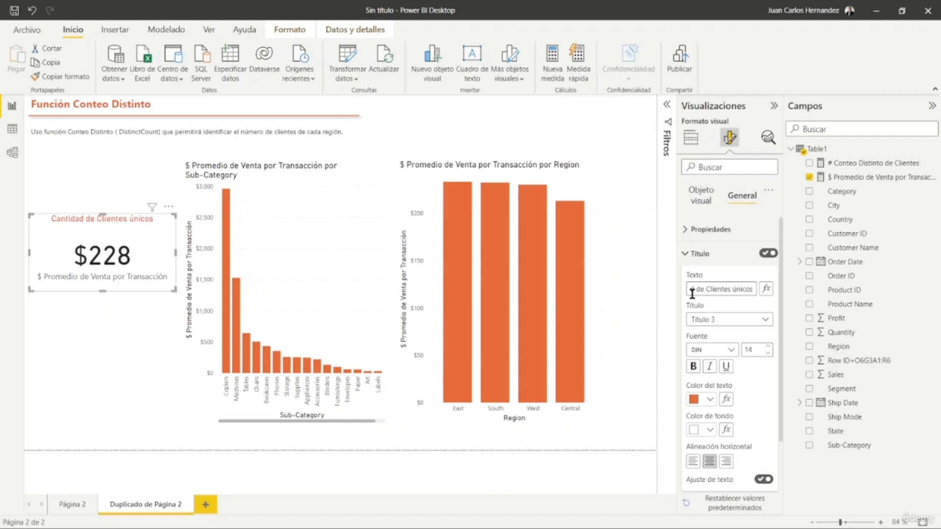
Replace the card's measure with # Conteo Distinto de Clientes
left_click(99, 194)
left_click(96, 219)
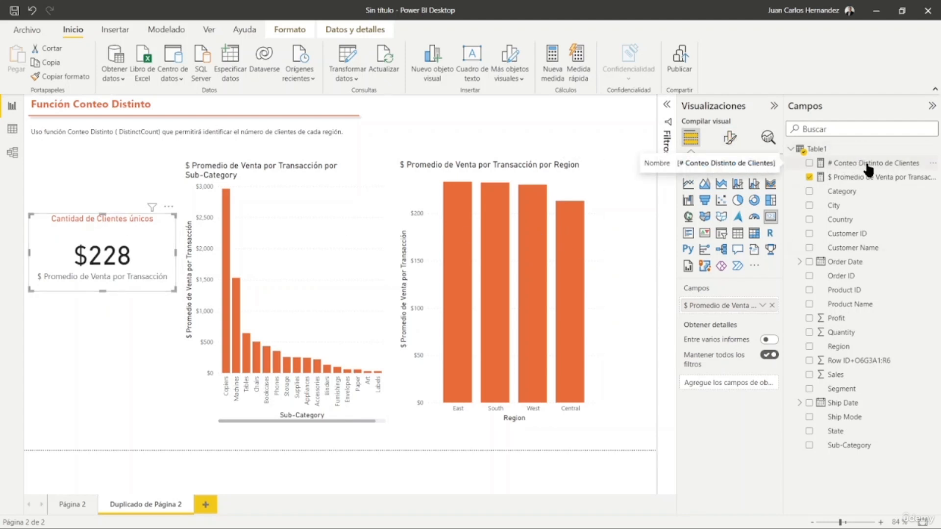
left_click_drag(868, 167, 719, 308)
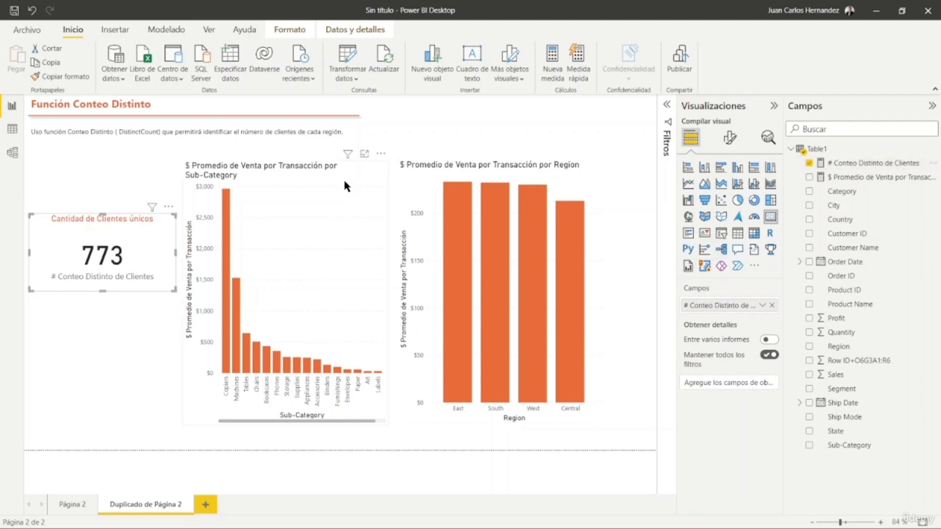
Delete the column chart showing the average sale per transaction by Sub-Category from the page
left_click(307, 168)
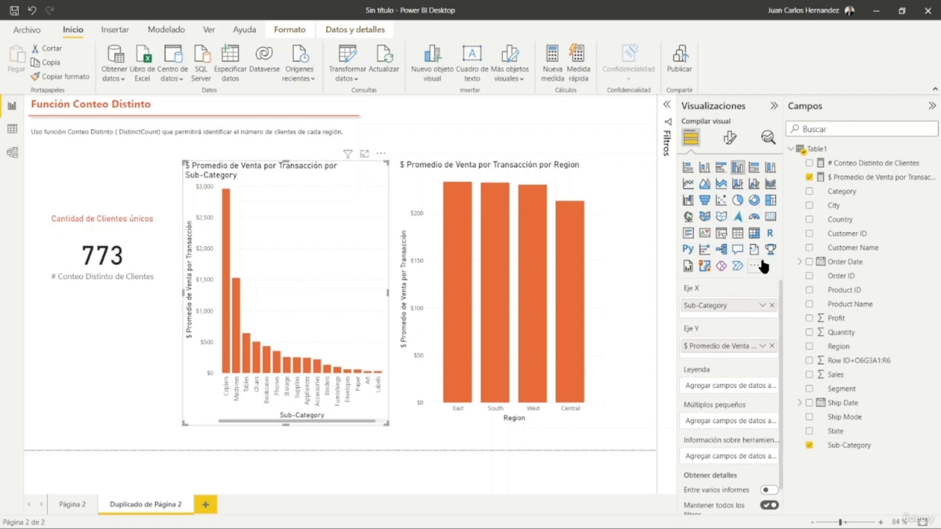
left_click(381, 155)
left_click(400, 195)
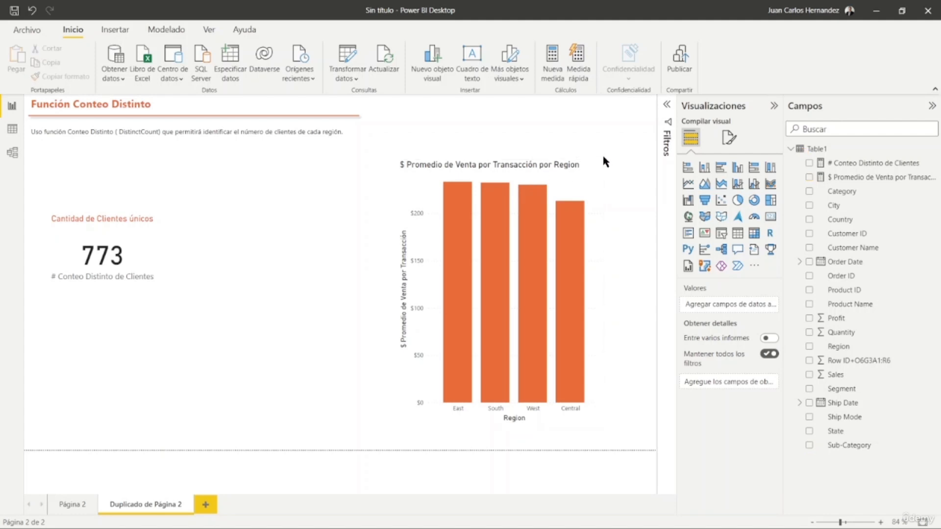
Move the Region column chart next to the card and replace its Y-axis measure with # Conteo Distinto de Clientes
left_click_drag(580, 158, 357, 157)
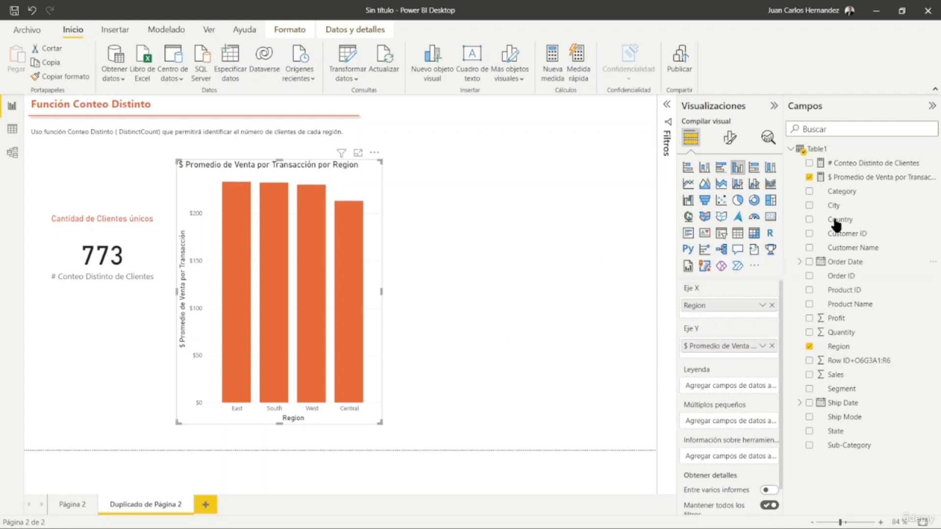
left_click_drag(848, 164, 743, 353)
left_click(772, 360)
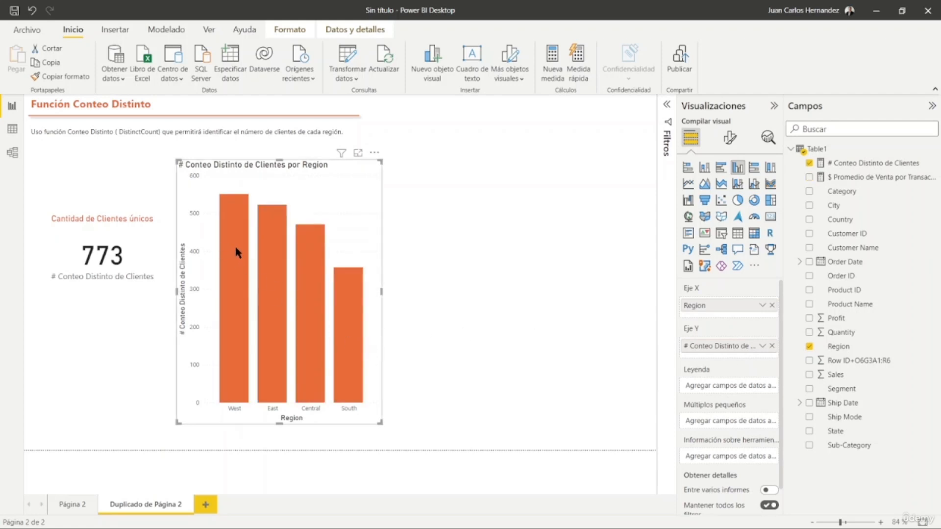
Widen the Region column chart to fill the remaining width of the page
mouse_move(235, 251)
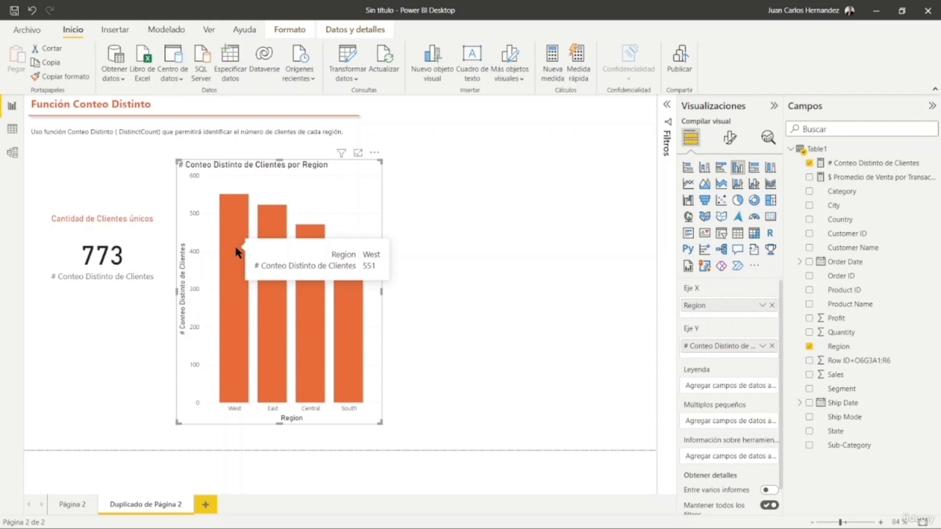
mouse_move(271, 227)
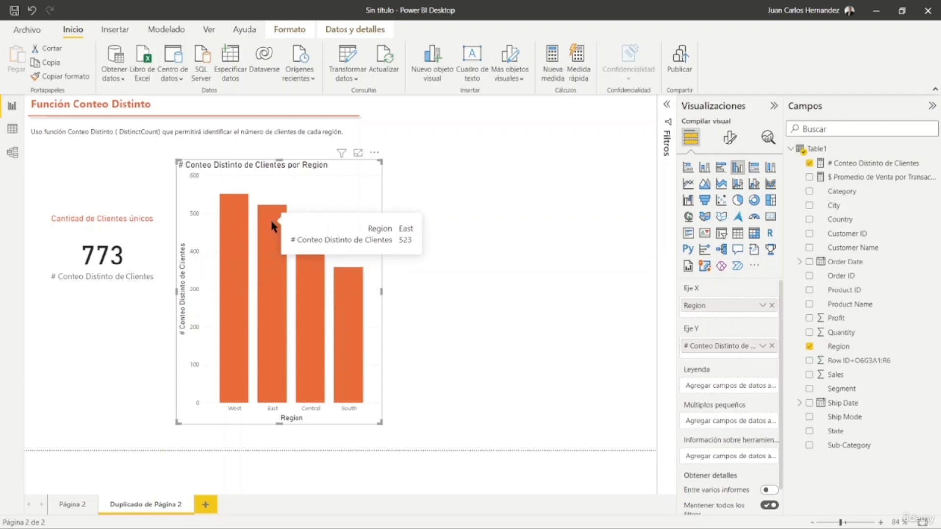
mouse_move(317, 286)
mouse_move(348, 308)
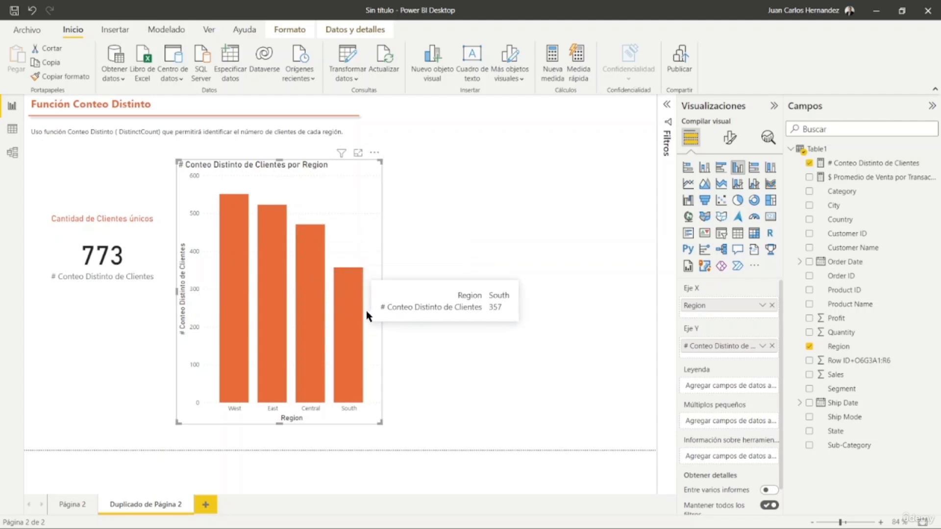
left_click_drag(383, 292, 635, 285)
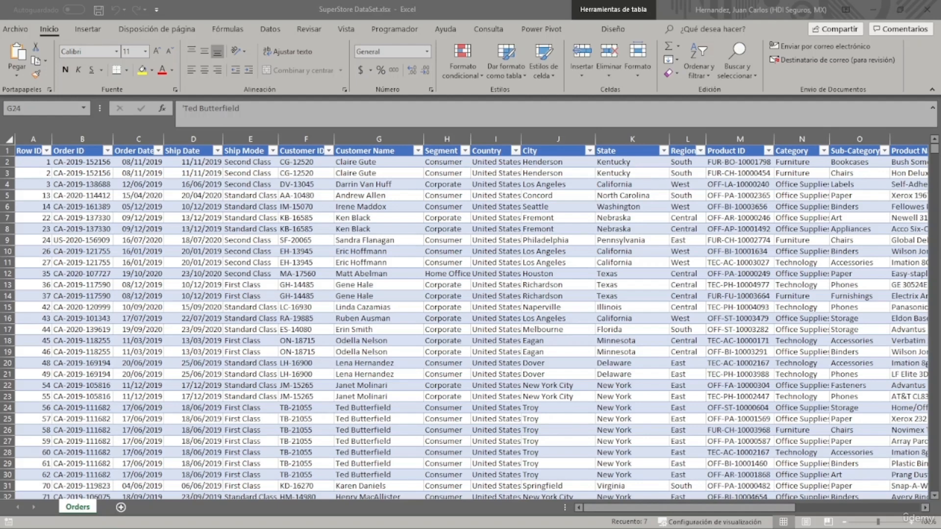
In the SuperStore DataSet workbook in Excel, filter the Orders table to the Central region only
left_click(359, 231)
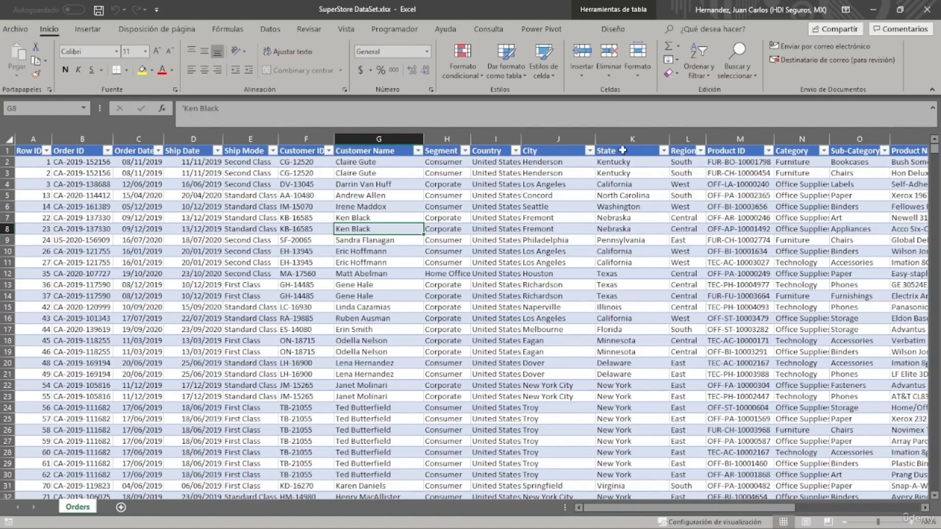
left_click(700, 151)
left_click(605, 266)
left_click(602, 277)
left_click(627, 375)
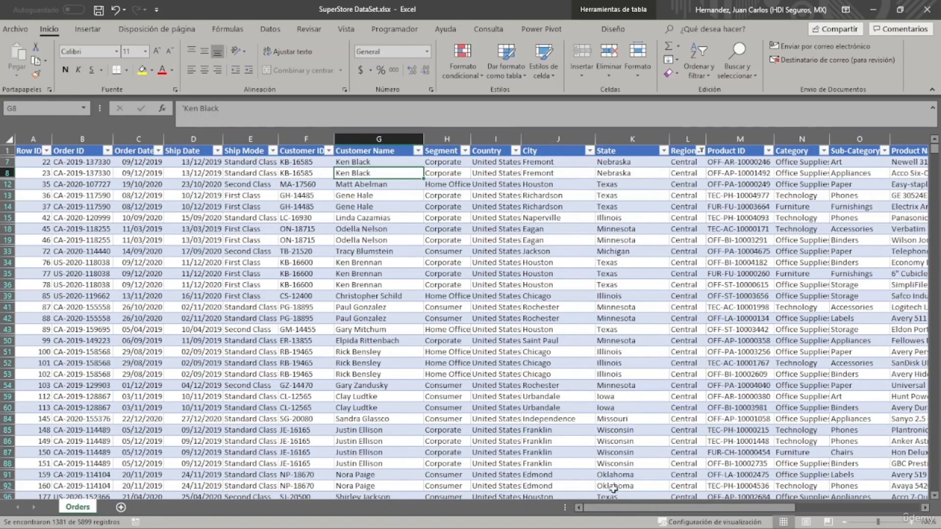
Switch the Region filter of the Orders table from Central to South
mouse_move(675, 510)
left_mouse_down()
mouse_move(790, 511)
mouse_move(681, 510)
left_mouse_up()
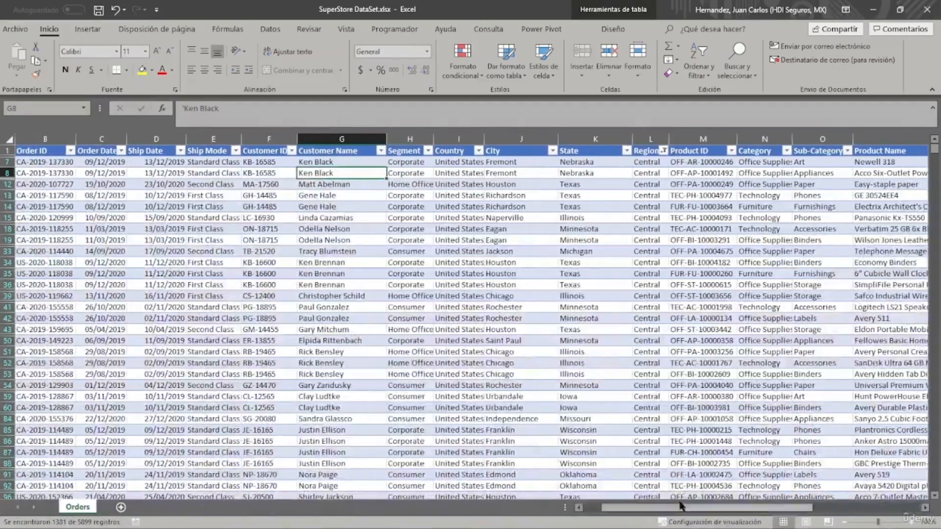
left_click(663, 151)
left_click(559, 275)
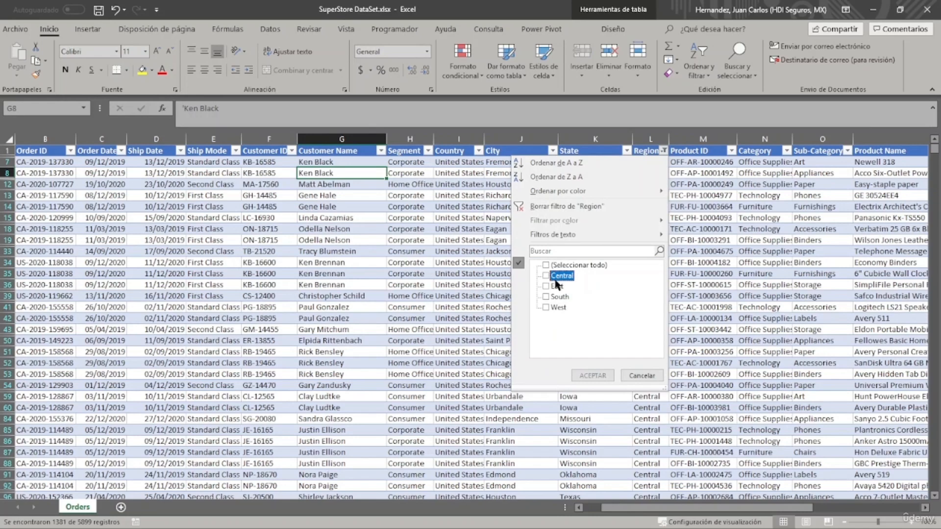
left_click(554, 297)
left_click(594, 375)
Clear the Region filter from the Orders table
left_click(663, 151)
left_click(603, 207)
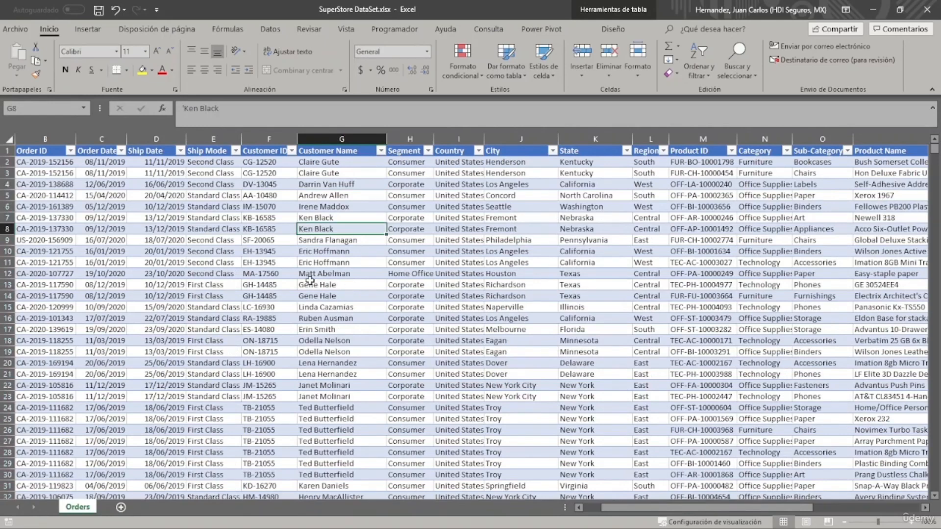
left_click_drag(615, 510, 560, 511)
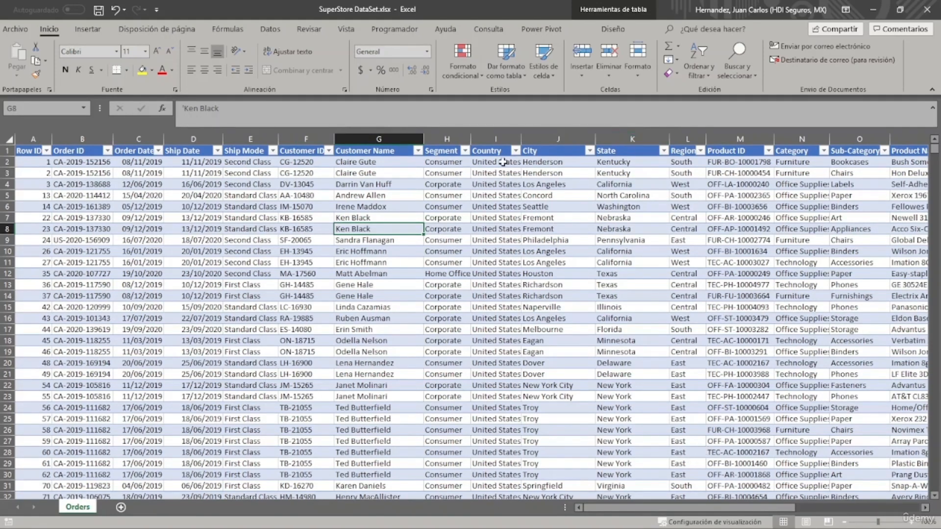
Filter the Segment column of the Orders table to Home Office only
left_click(464, 151)
left_click(375, 265)
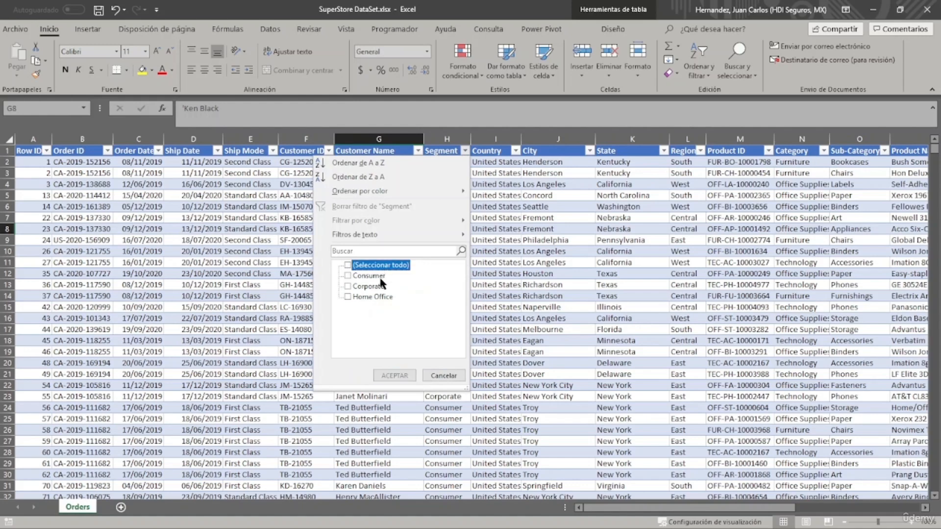
left_click(372, 297)
left_click(395, 375)
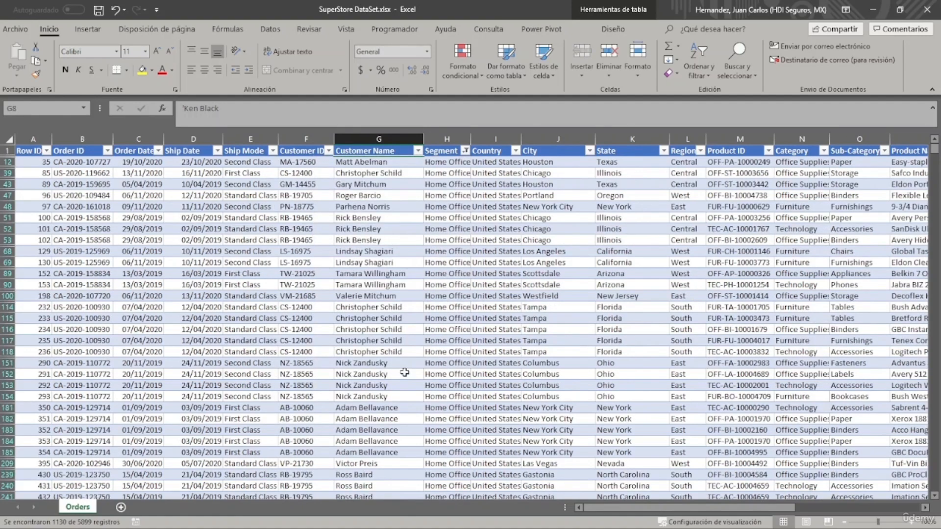
Switch the Segment filter of the Orders table from Home Office to Consumer
left_click(465, 151)
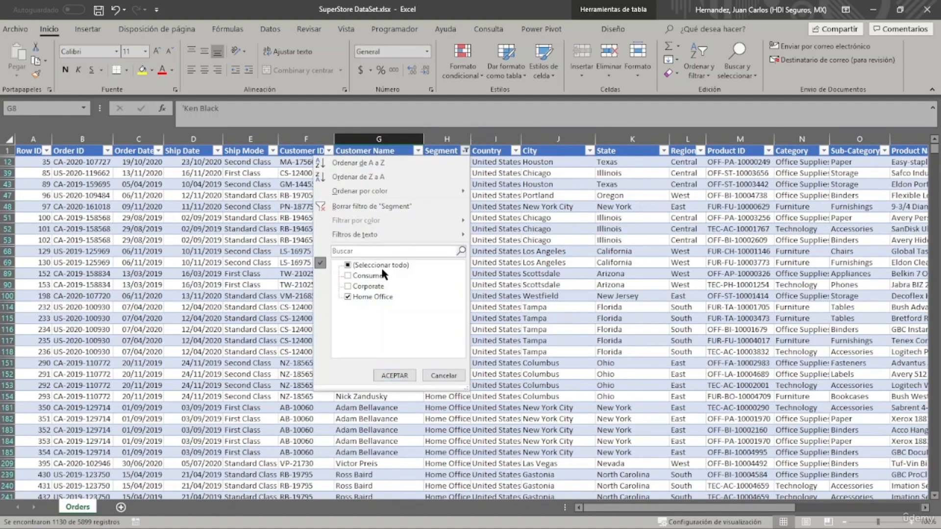
left_click(368, 275)
left_click(372, 297)
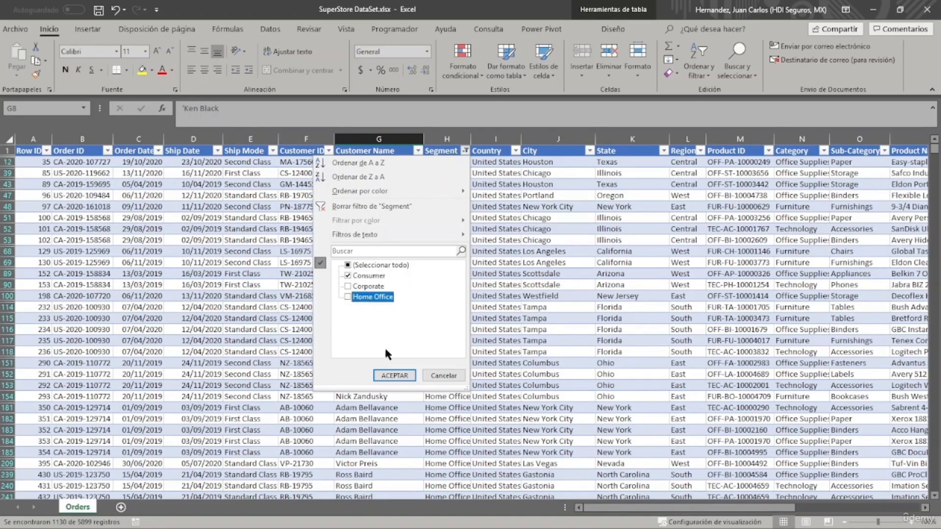
left_click(394, 376)
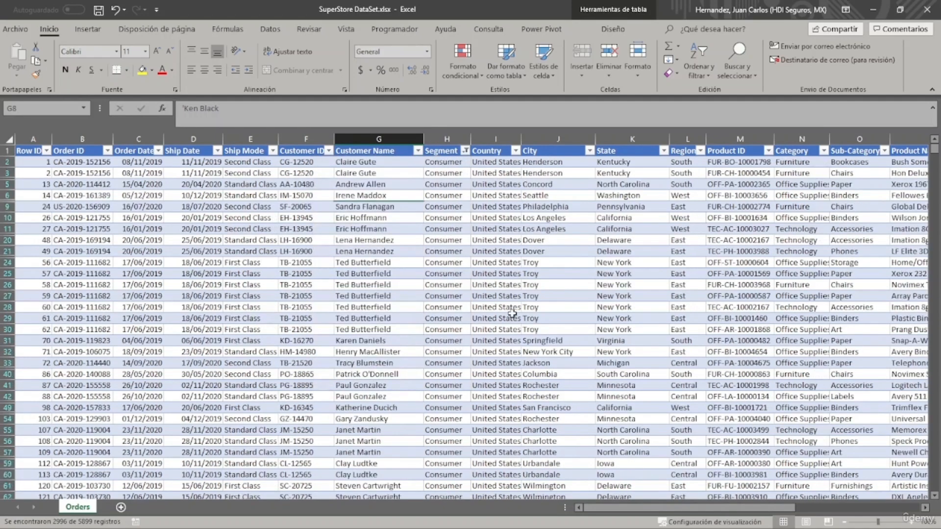
Clear the Segment filter from the Orders table
scroll(512, 314, "down", 4)
scroll(513, 313, "up", 5)
left_click(465, 151)
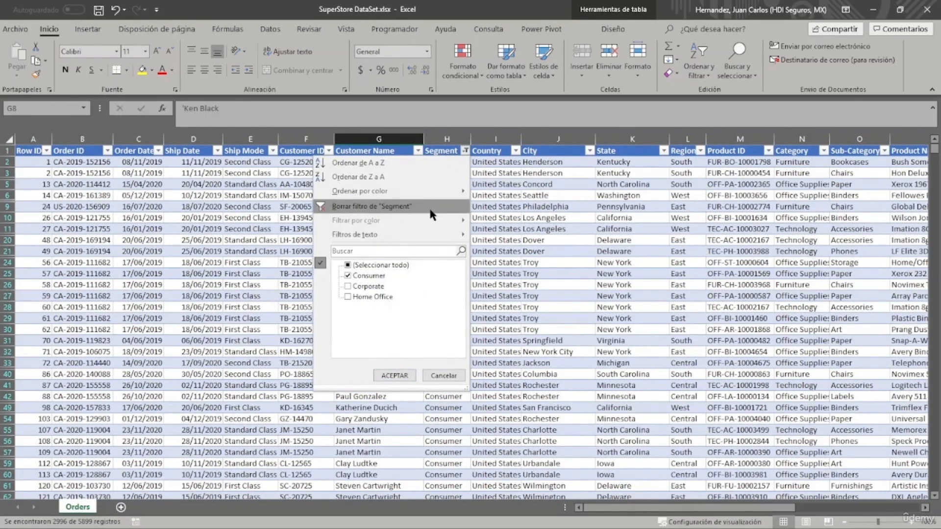
left_click(372, 207)
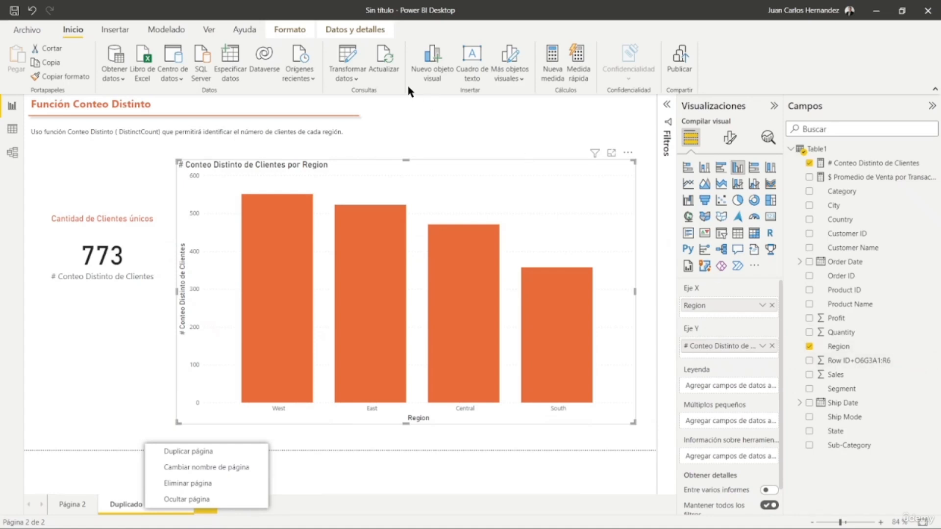
Return to the Power BI report and duplicate the page Duplicado de Página 2
left_click(461, 125)
left_click(461, 125)
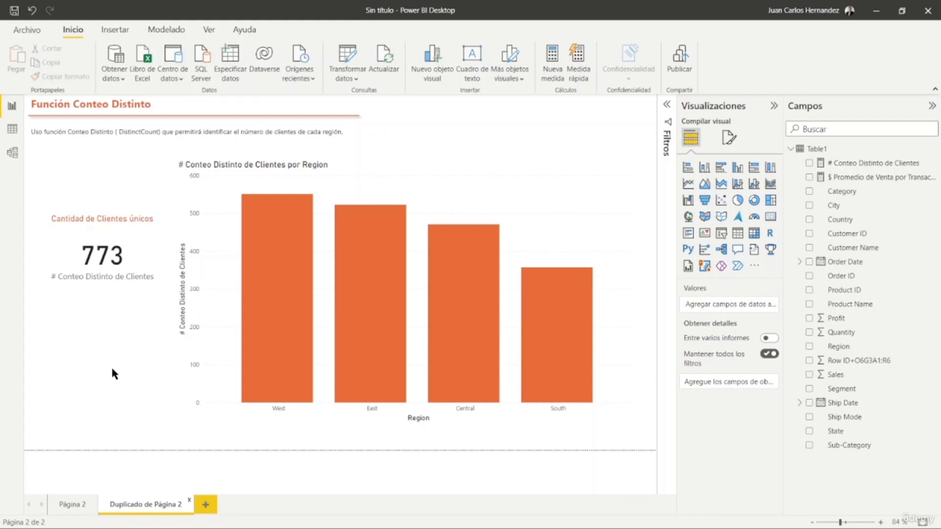
left_click(58, 502)
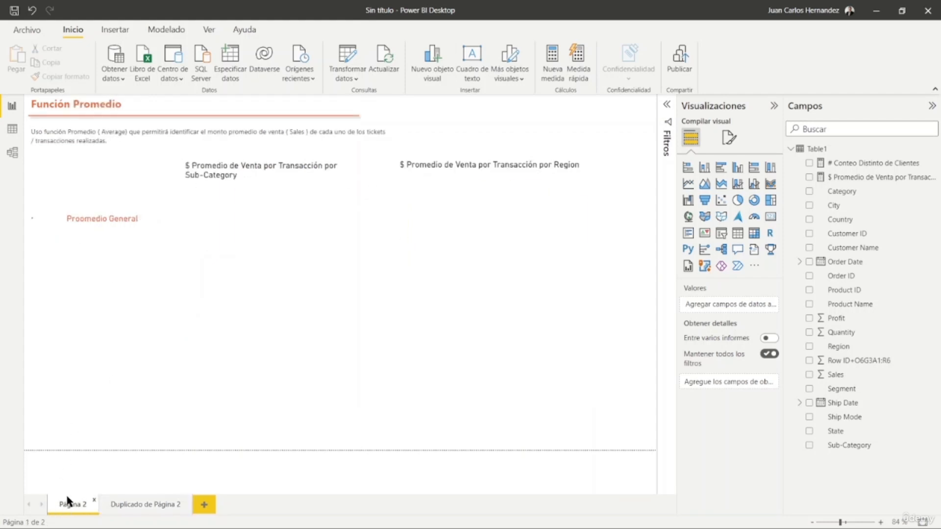
left_click(141, 504)
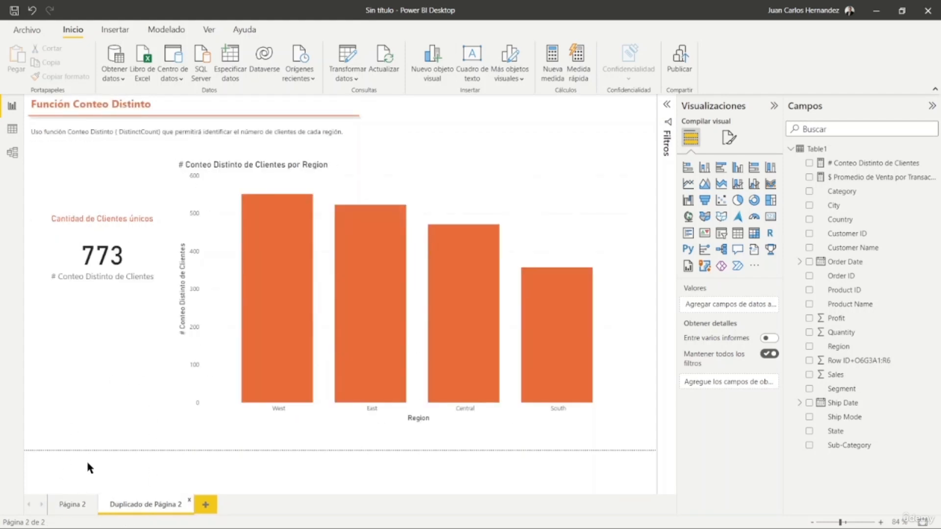
right_click(137, 505)
left_click(186, 448)
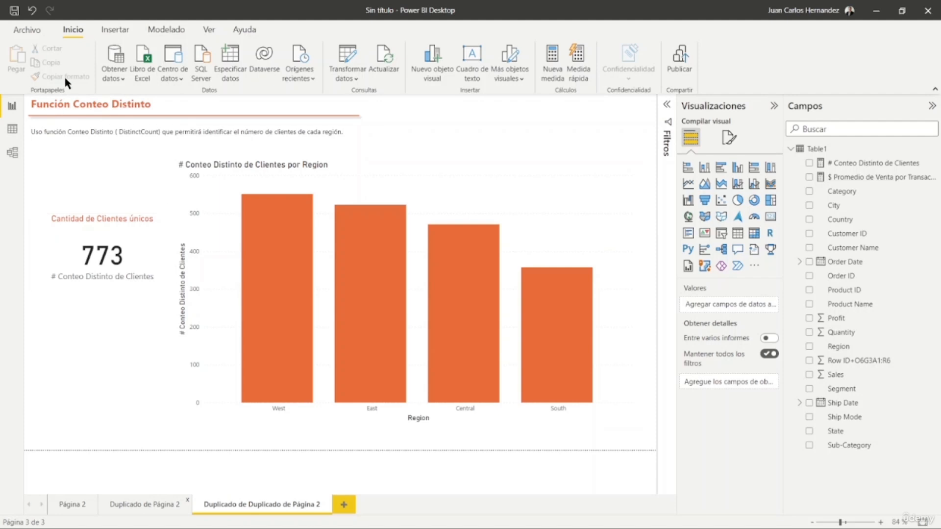
Change the page title to "Función Calculate" and replace "Conteo Distinto" in the description with "Calculate"
left_click_drag(73, 104, 211, 105)
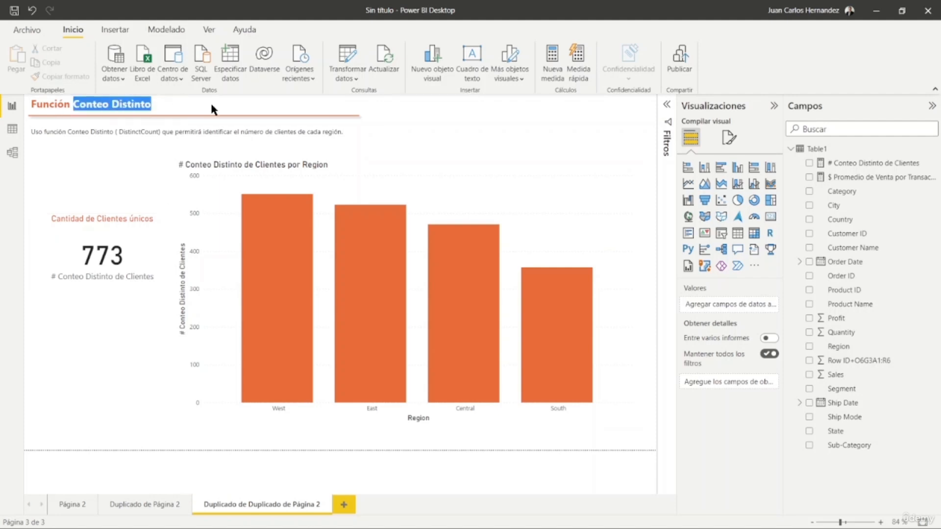
type("Calculate")
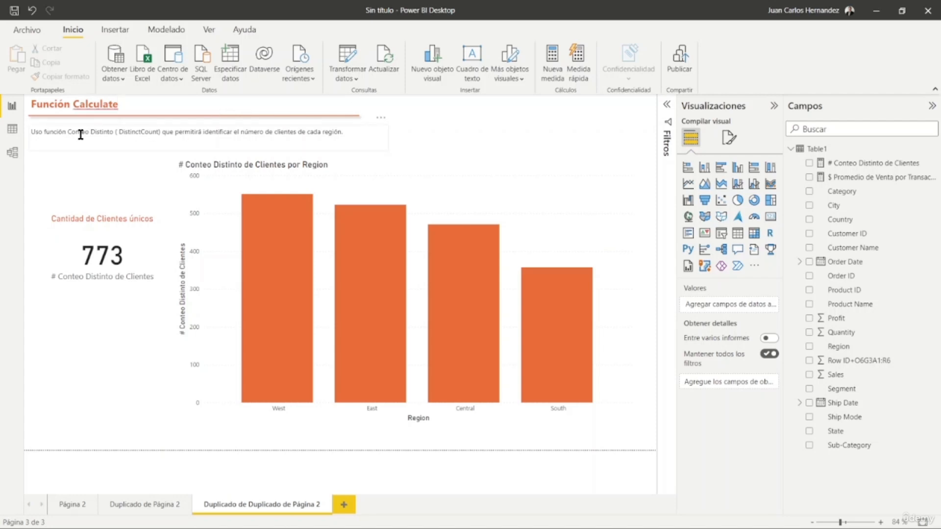
left_click_drag(68, 133, 114, 133)
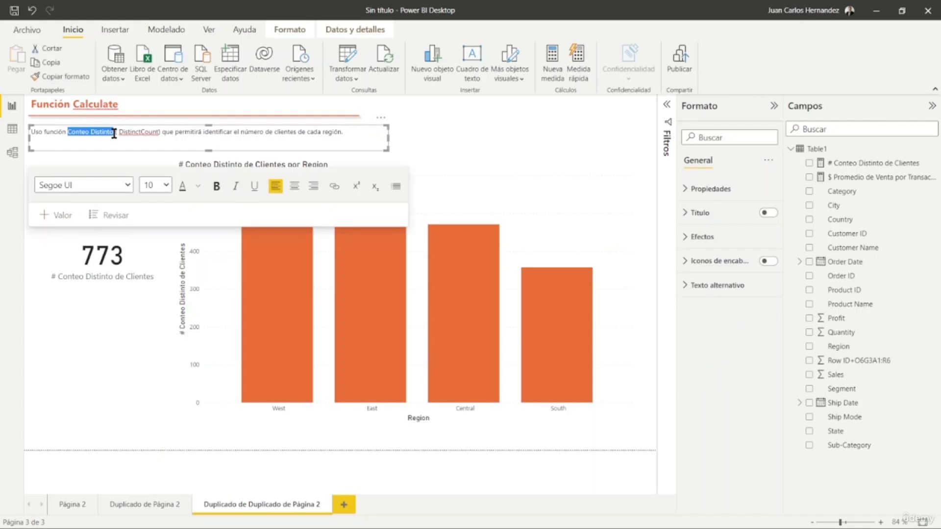
type("Calc")
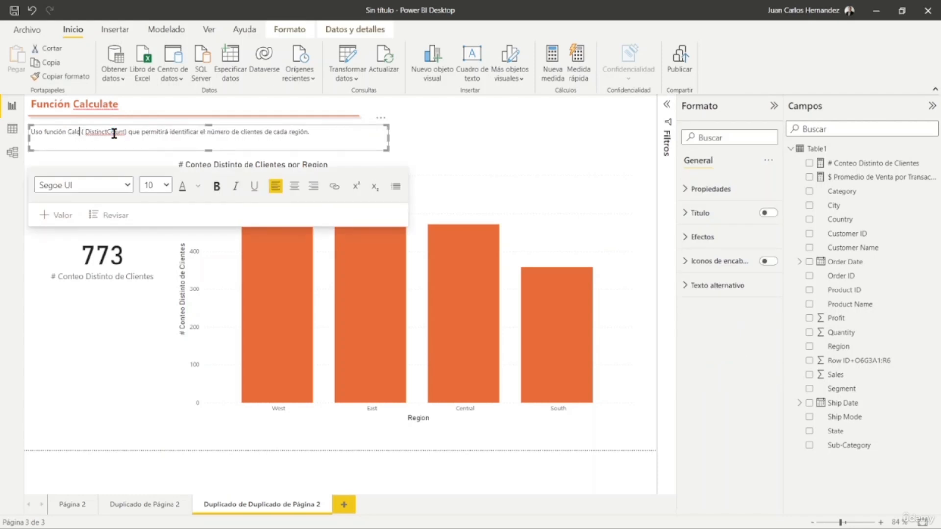
type("ulare")
key("BackSpace")
key("BackSpace")
type("te")
Replace the parenthesised function name DistinctCount in the description with Calculate
right_click(113, 133)
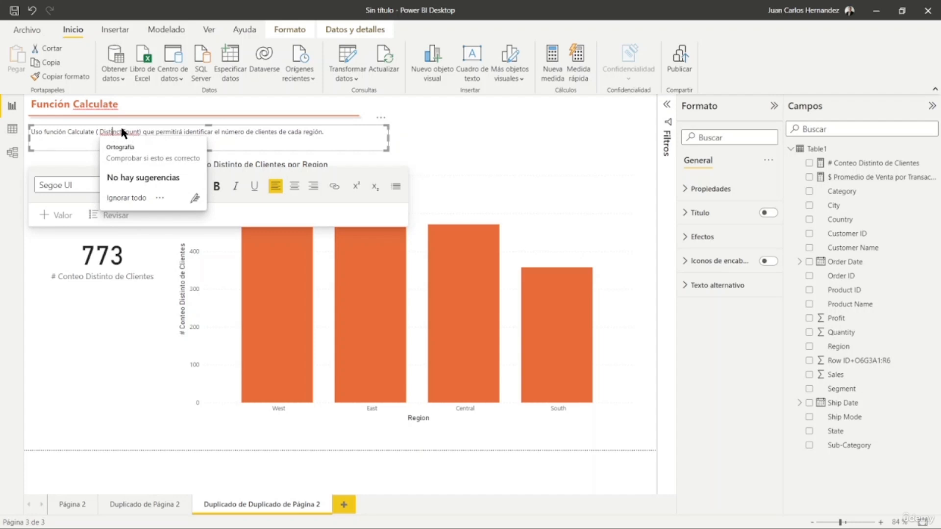
key("Escape")
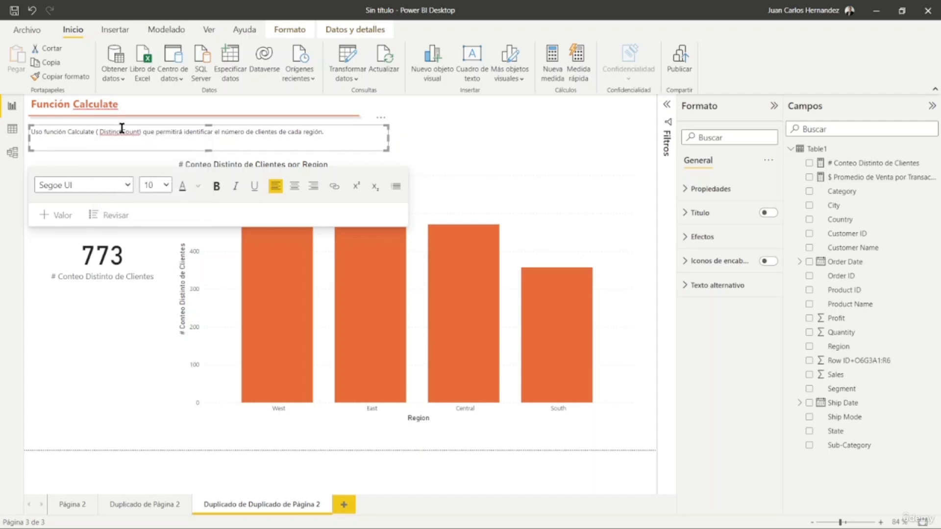
key("shift+Right")
key("shift+Right")
key("shift+Right")
key("shift+Right")
key("shift+Right")
key("shift+Right")
key("shift+Right")
key("shift+Right")
key("shift+Right")
key("shift+Right")
key("shift+Right")
type("Calculate")
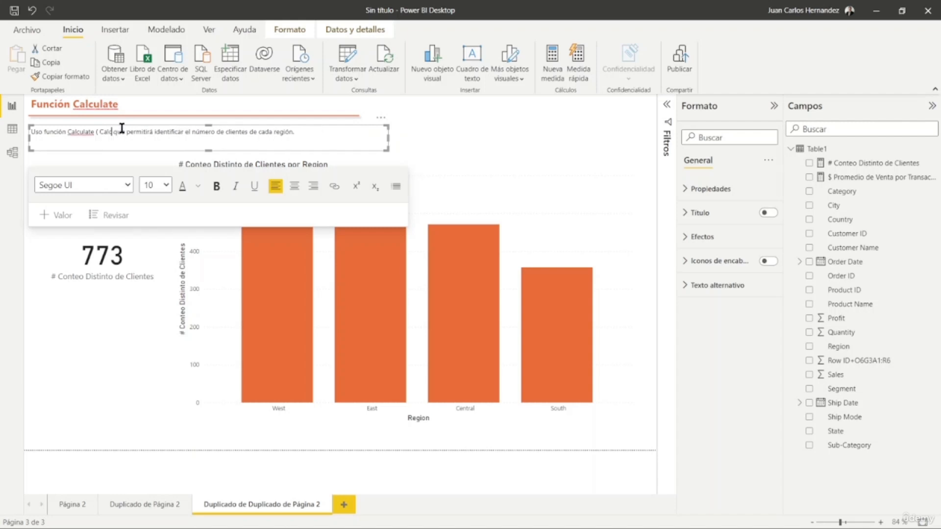
type(")")
Rewrite the end of the description sentence as "una variable por un filtro establecido."
left_click_drag(203, 131, 356, 133)
type("una")
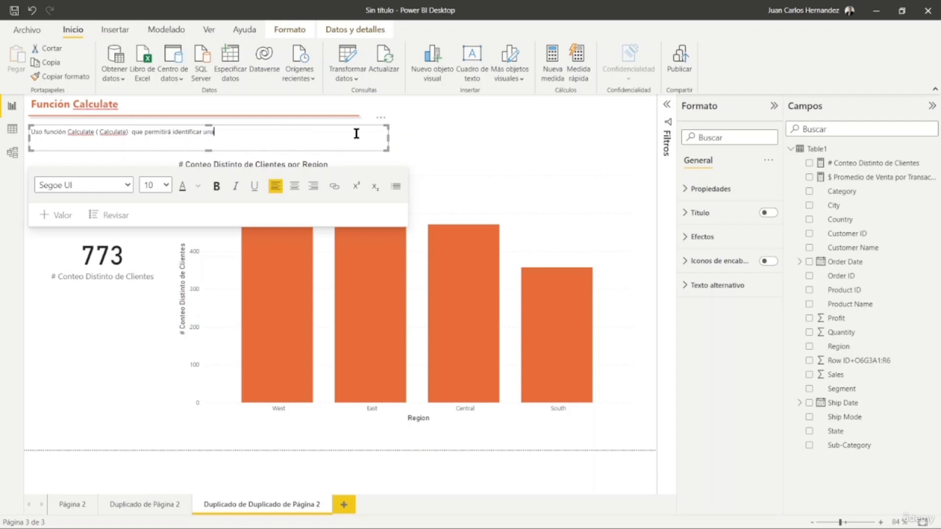
type(" varu")
type("iable por un filtro establecido.")
Add a second description line: "Eg. ¿Cuál es el promedio de ticket/transacción de la región West vs la región East? ( % variación )."
key("Return")
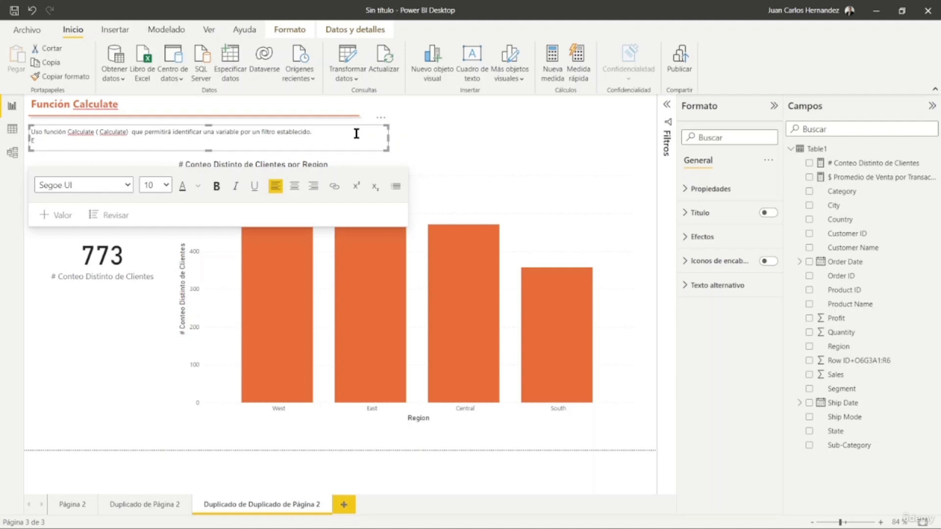
type("Eg. ¿Cuál es el promedio de ticket/transa")
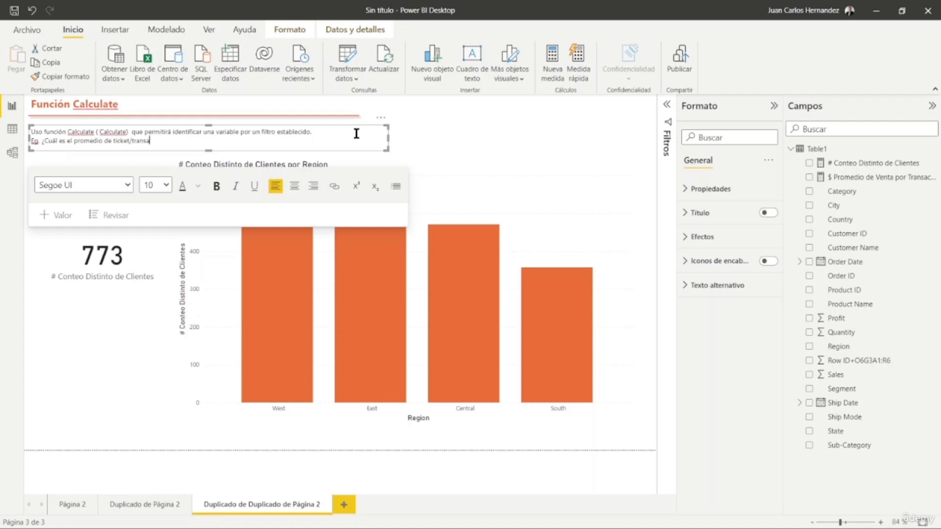
type("cción de la región West vs la región E")
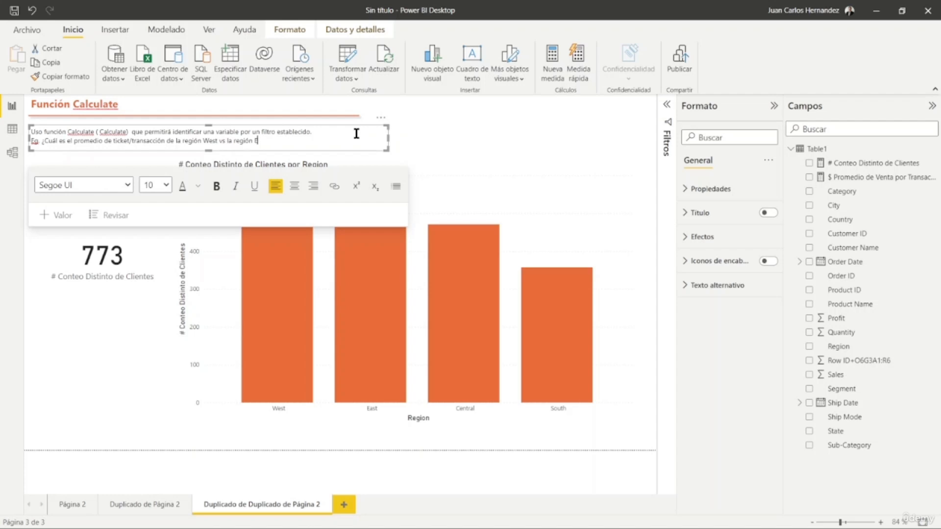
type("aste? ( % variación ).")
left_click(563, 136)
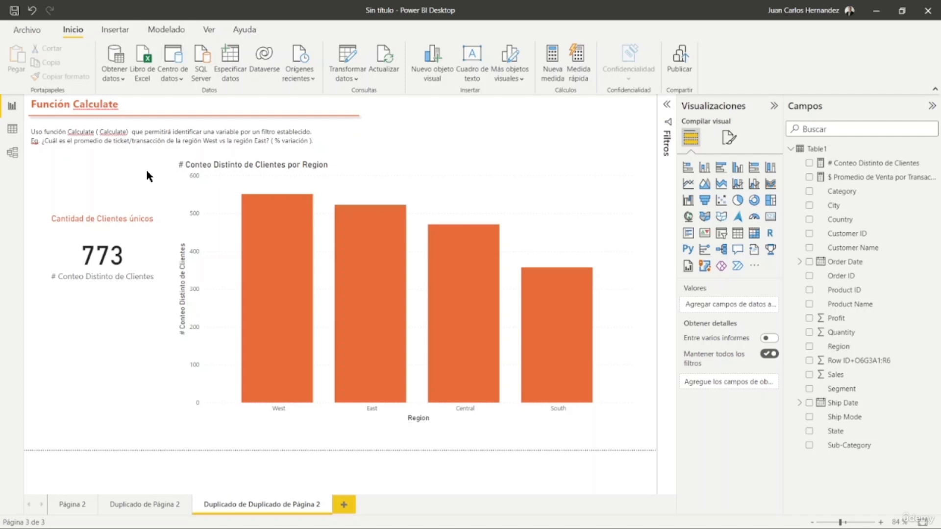
Delete the Cantidad de Clientes únicos card, then move the region column chart into its place and narrow it
left_click(135, 228)
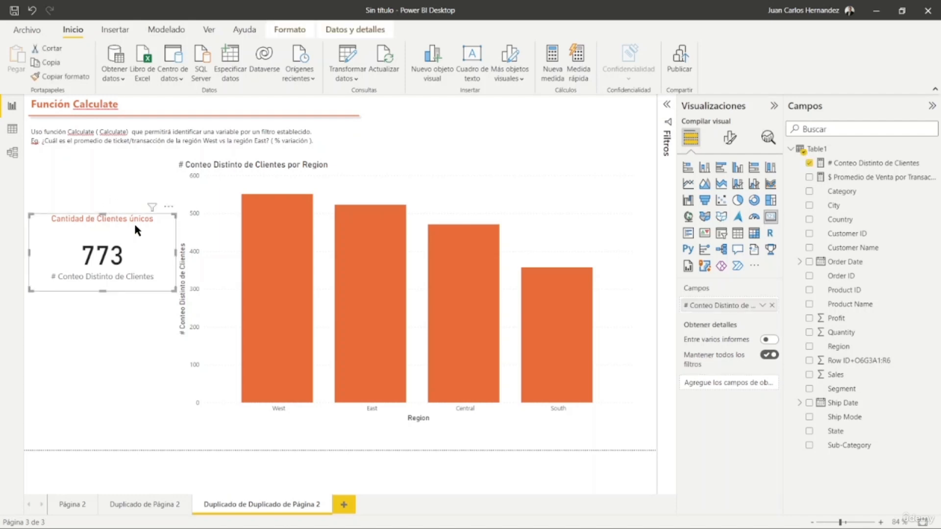
left_click(168, 207)
left_click(192, 235)
left_click_drag(197, 172, 60, 177)
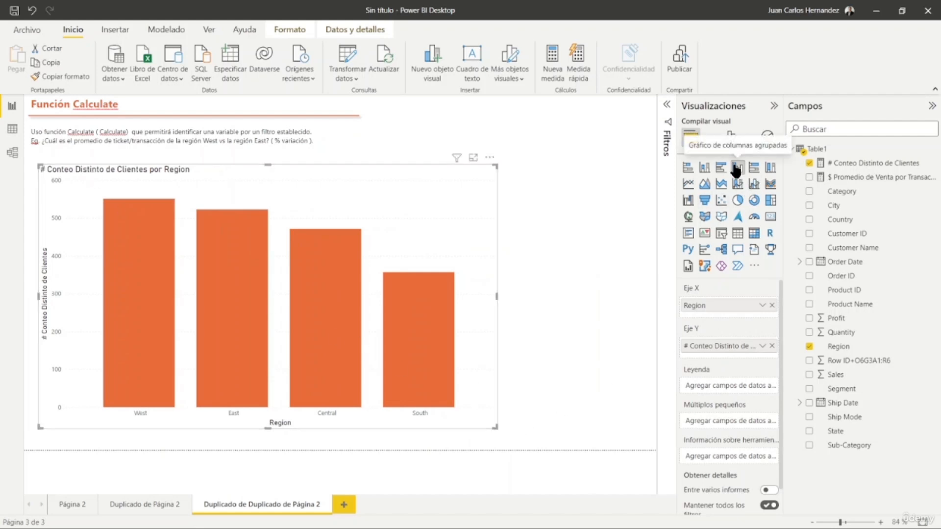
left_click_drag(494, 428, 309, 434)
Replace the chart's Y-axis measure # Conteo Distinto de Clientes with $ Promedio de Venta por Transacción
left_click_drag(828, 177, 722, 345)
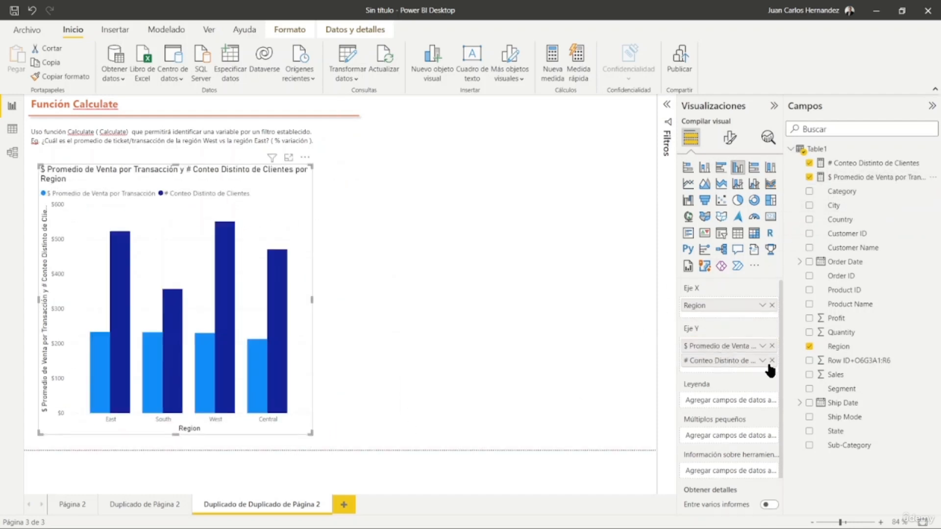
left_click(772, 361)
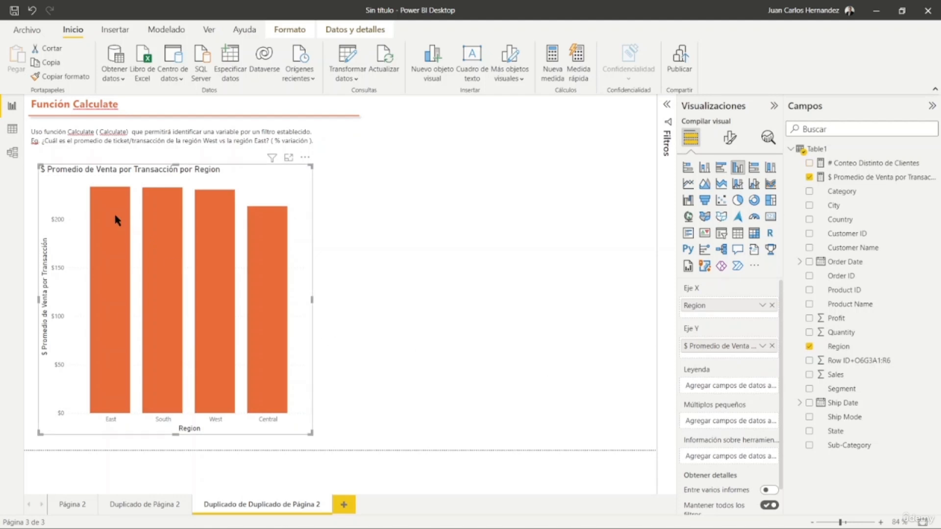
mouse_move(113, 216)
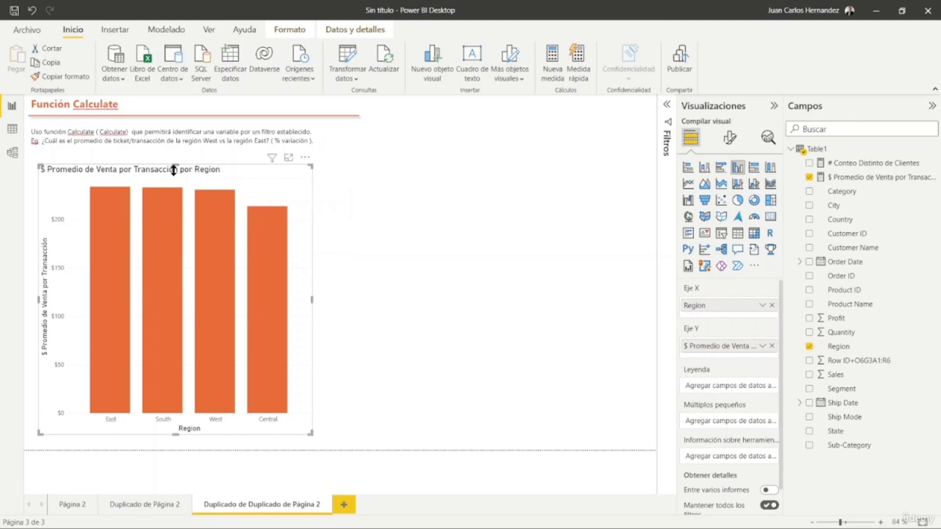
Enable individual column colours in the chart and colour the East and West columns dark navy blue
left_click(730, 138)
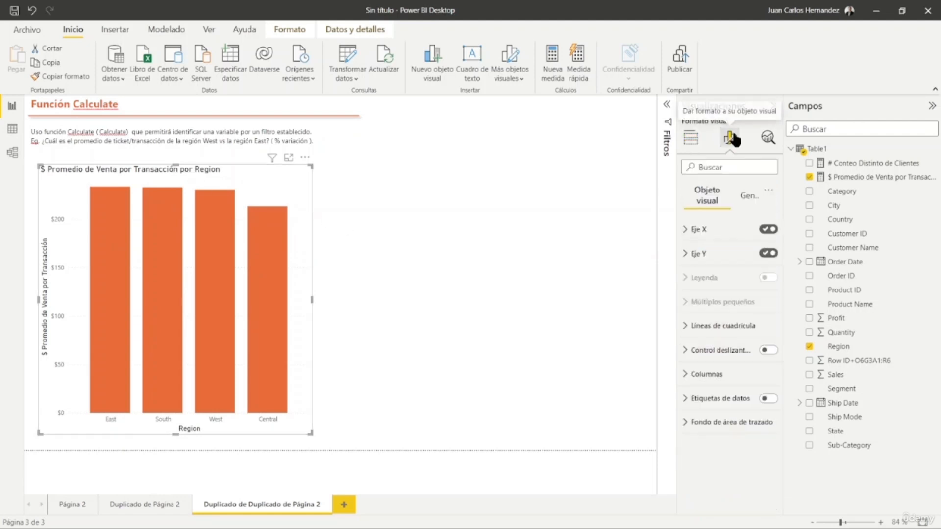
left_click(691, 372)
scroll(717, 363, "down", 1)
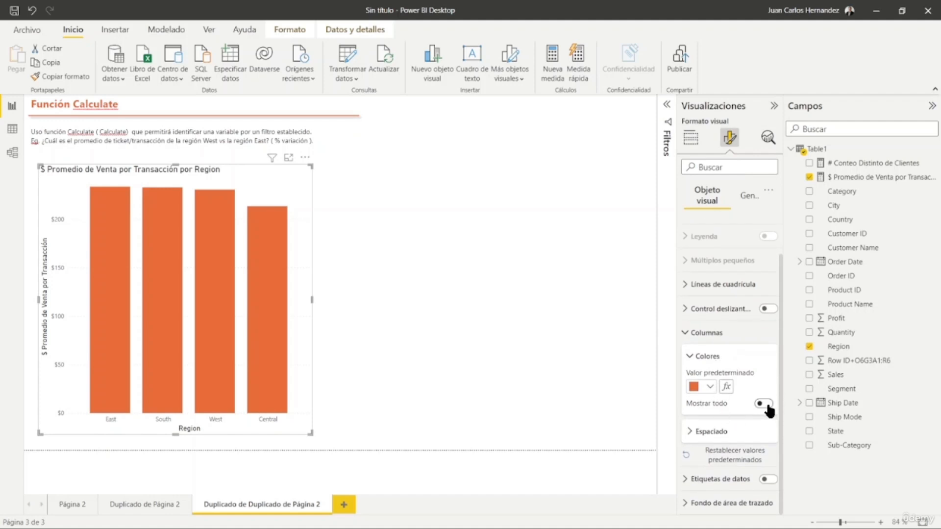
left_click(765, 404)
scroll(763, 395, "down", 2)
left_click(710, 344)
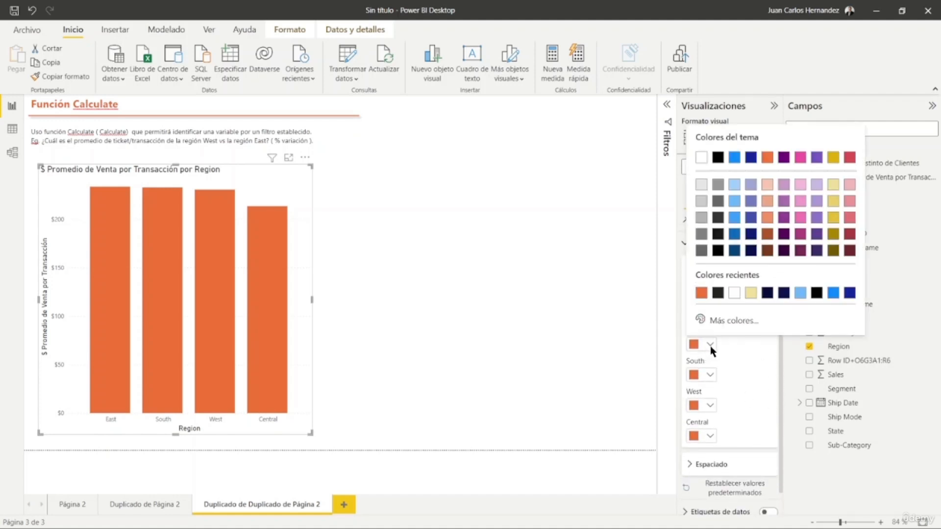
left_click(784, 293)
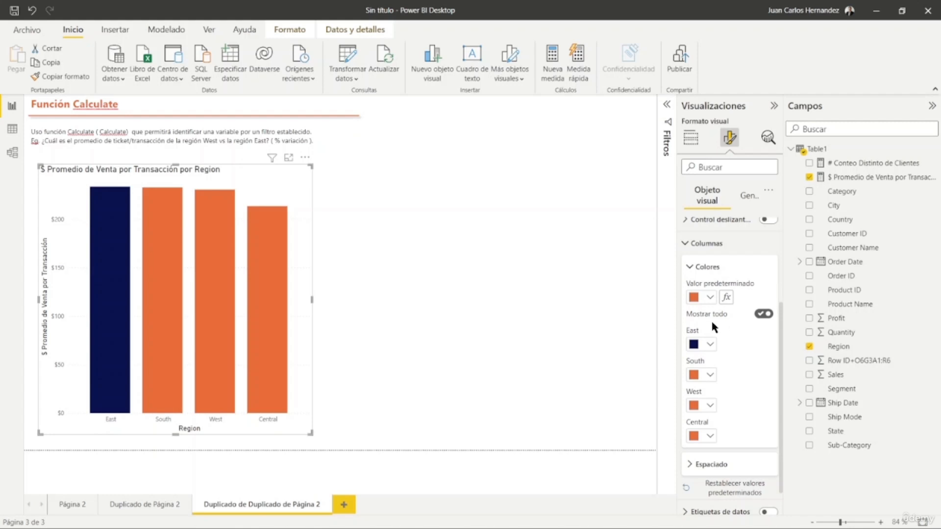
left_click(710, 405)
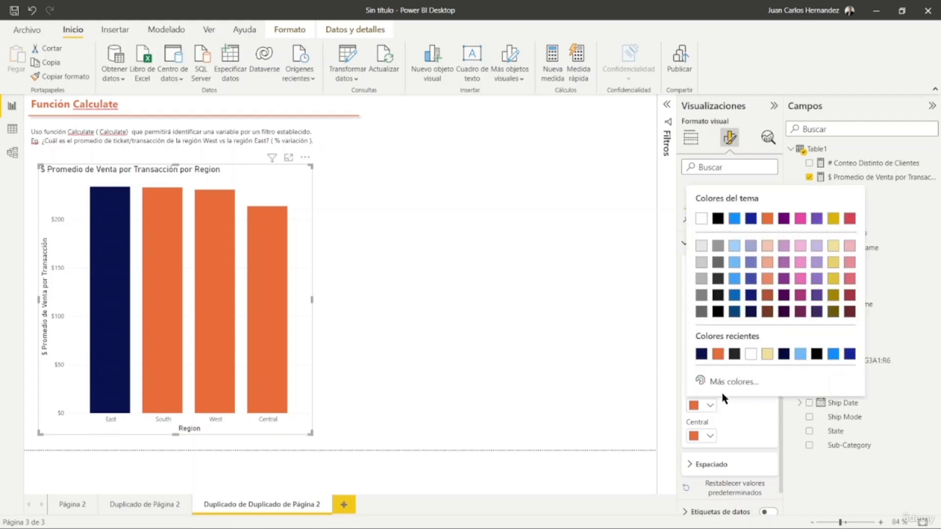
left_click(701, 353)
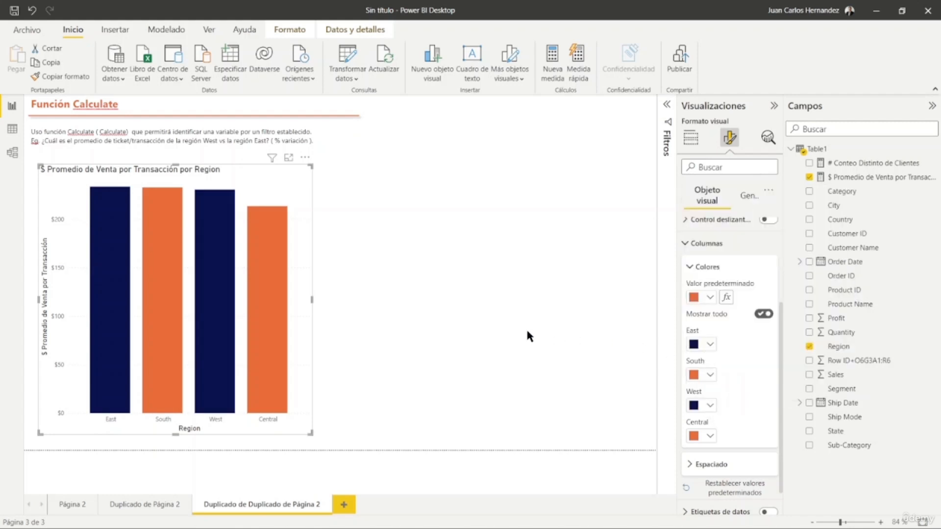
left_click(515, 320)
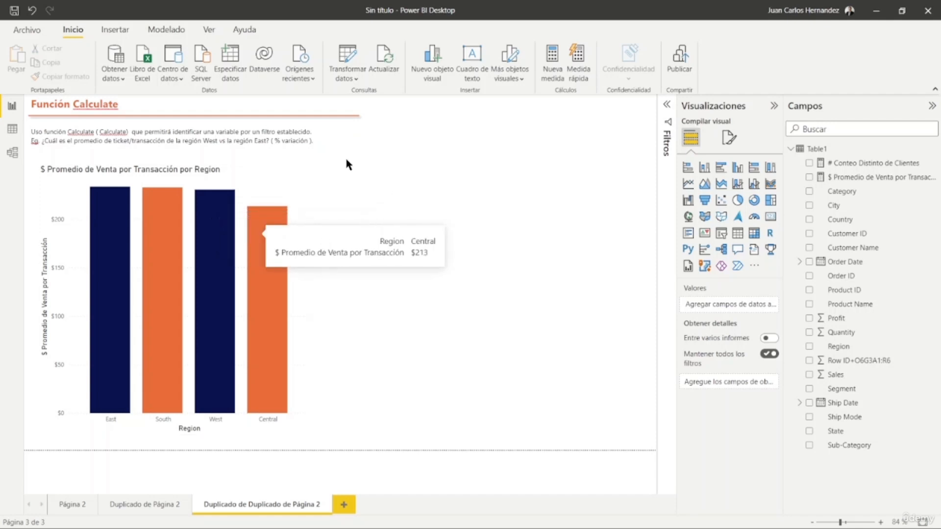
Create a new measure in Table1 named "$ Promedio de Ticket Region East"
left_click(555, 56)
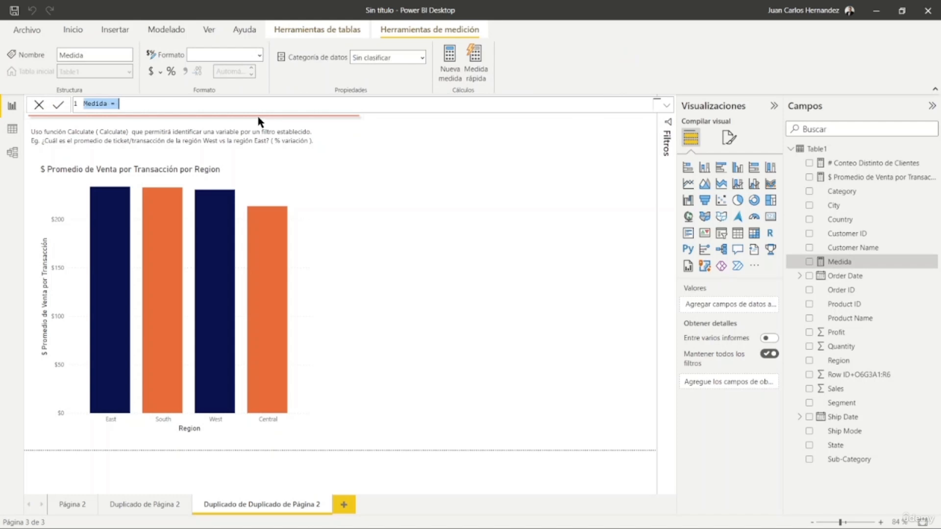
key("BackSpace")
type("$ Promedio d")
type("e Ticke")
type("t ")
type("Region ")
type("Es¿a")
key("BackSpace")
key("BackSpace")
key("BackSpace")
key("BackSpace")
key("BackSpace")
key("BackSpace")
type("n Esa¿")
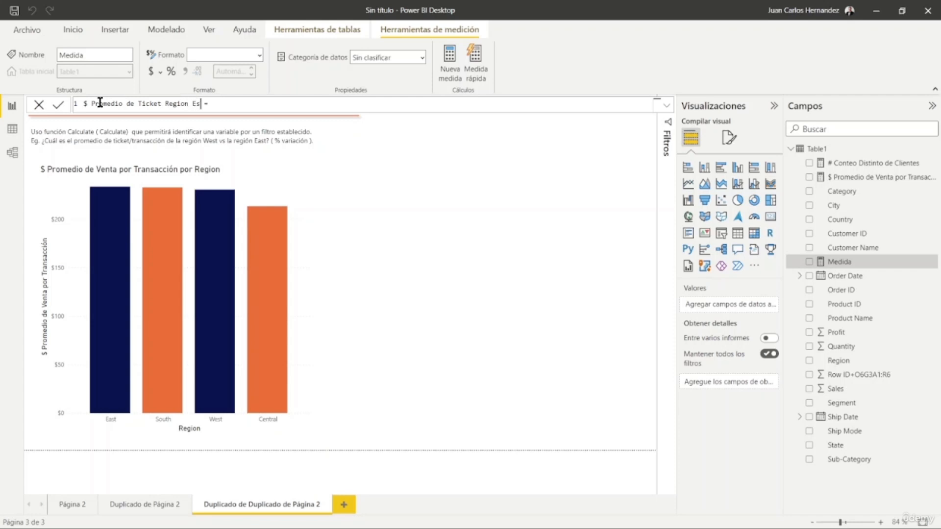
key("BackSpace")
key("BackSpace")
key("BackSpace")
type("ast")
Start the measure's formula with the CALCULATE function on line 2 and open a new line for its expression
key("shift+Return")
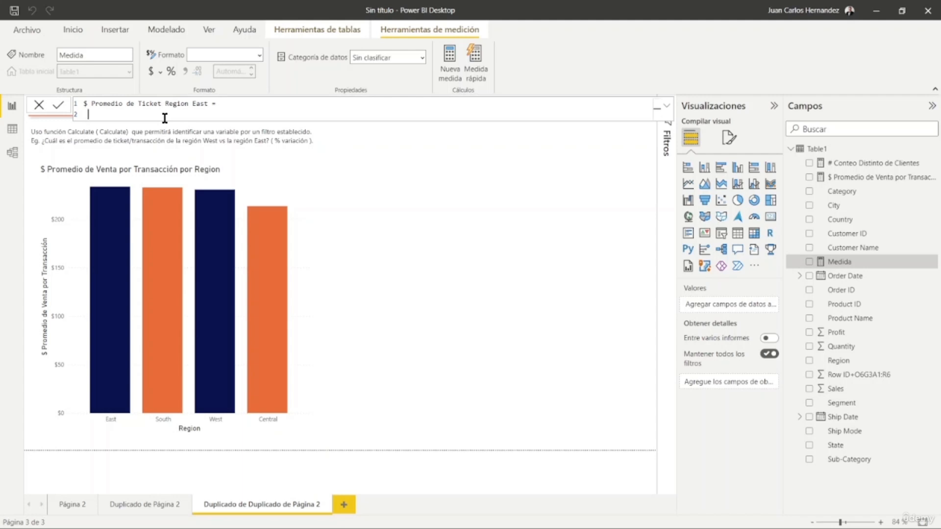
type("cal")
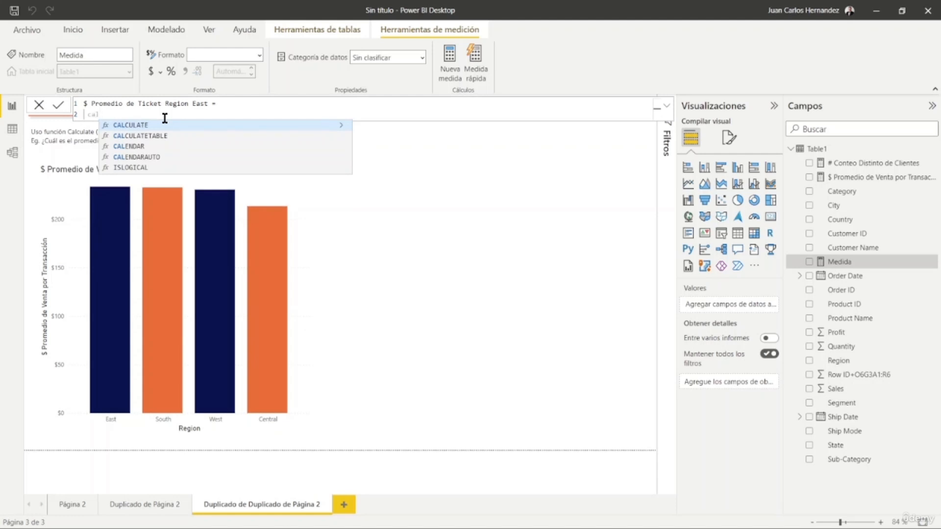
key("Tab")
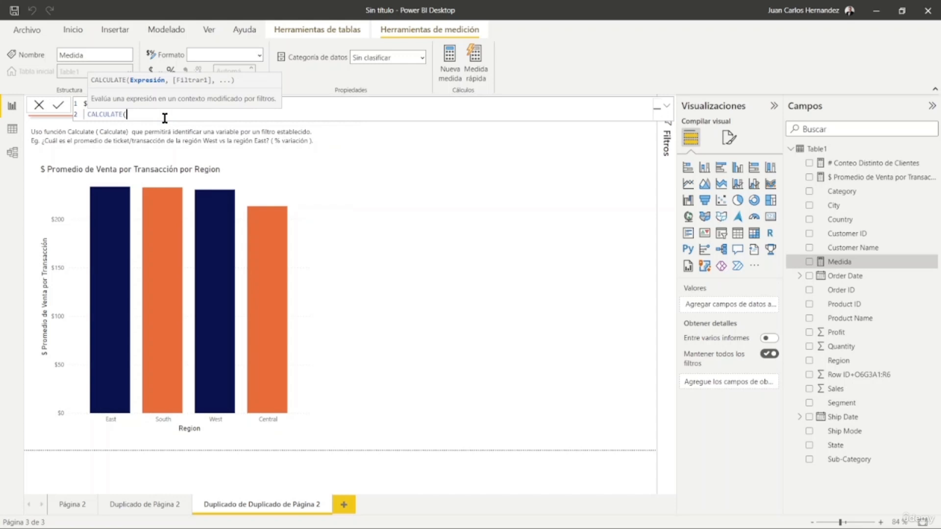
key("shift+Return")
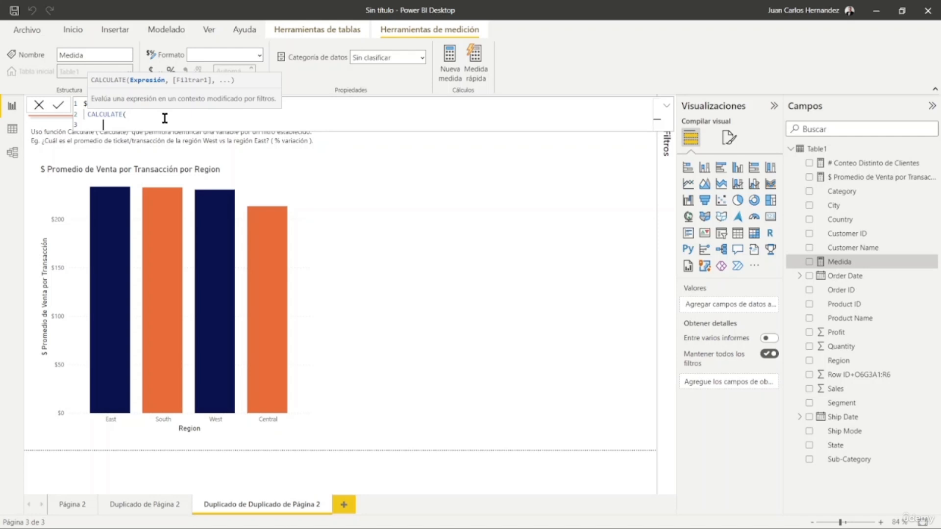
Enter AVERAGE(Table1[Sales]) as the expression inside CALCULATE
type("aev")
key("BackSpace")
key("BackSpace")
type("VERAGE(")
key("Tab")
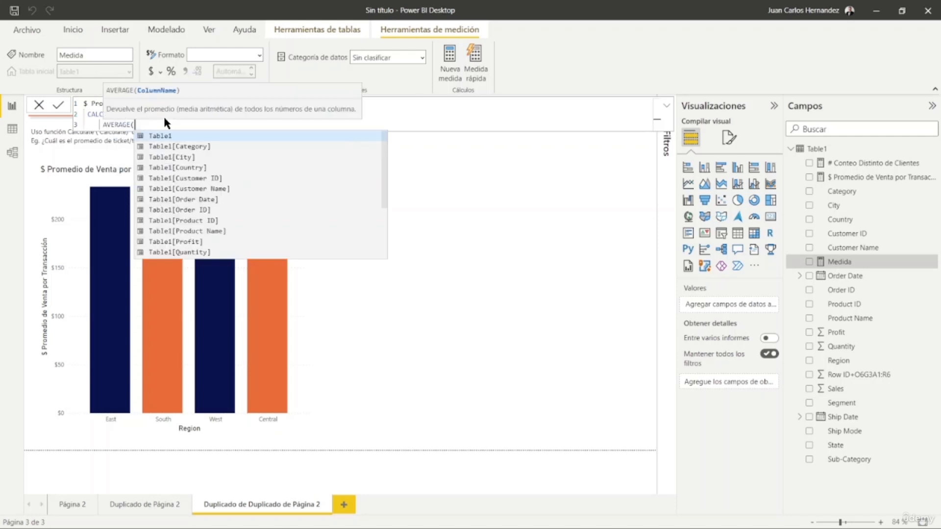
key("Tab")
key("Down")
key("Down")
key("Down")
key("Down")
key("Down")
key("Down")
key("Down")
key("Down")
key("Down")
key("Down")
key("Down")
key("Down")
key("Down")
key("Down")
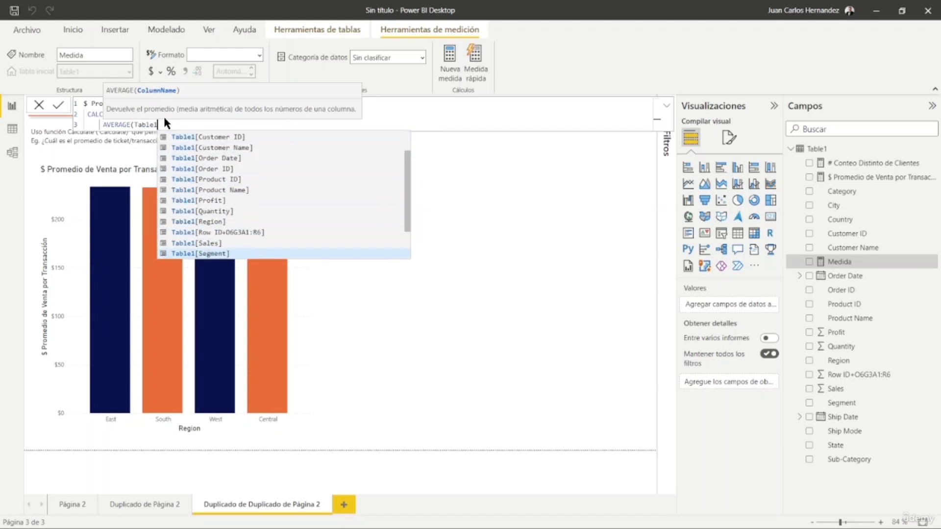
key("Up")
key("Tab")
type(")")
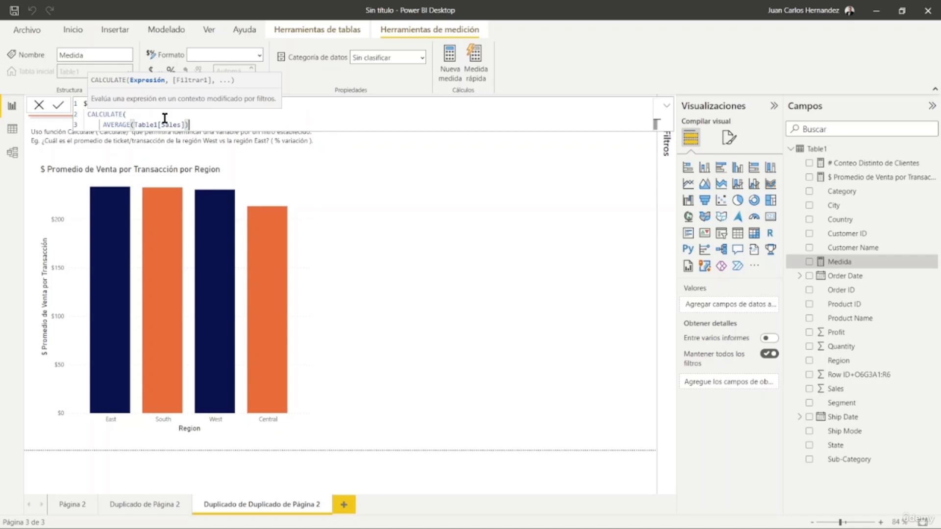
Remove the AVERAGE(Table1[Sales]) expression from CALCULATE, leaving its argument line empty
key("BackSpace")
key("BackSpace")
key("BackSpace")
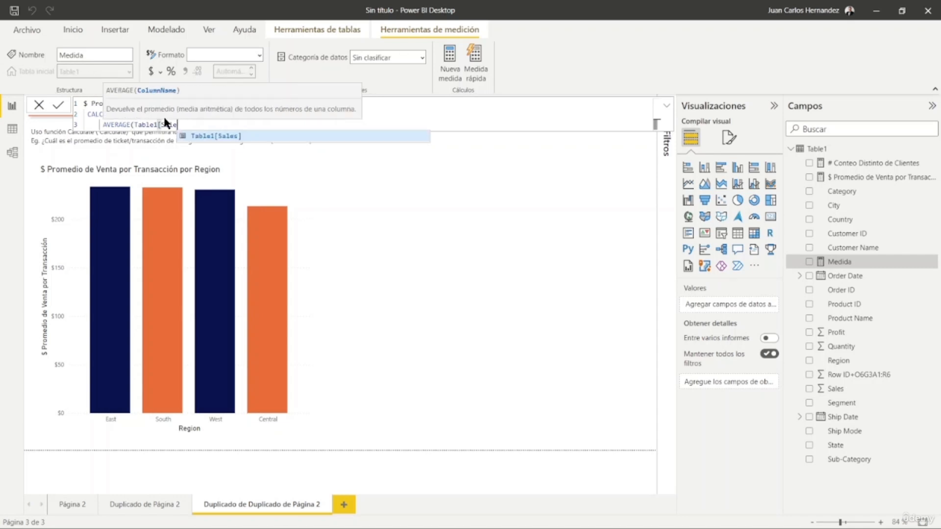
key("BackSpace")
key("BackSpace")
key("BackSpace")
key("BackSpace")
key("BackSpace")
key("BackSpace")
key("BackSpace")
key("BackSpace")
key("BackSpace")
key("BackSpace")
key("BackSpace")
key("BackSpace")
key("BackSpace")
key("BackSpace")
key("BackSpace")
key("BackSpace")
key("BackSpace")
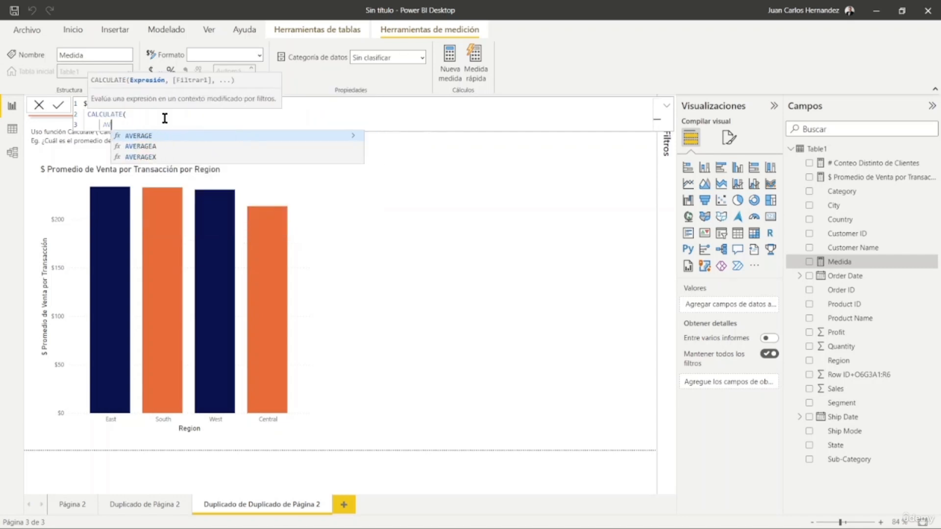
key("BackSpace")
key("BackSpace")
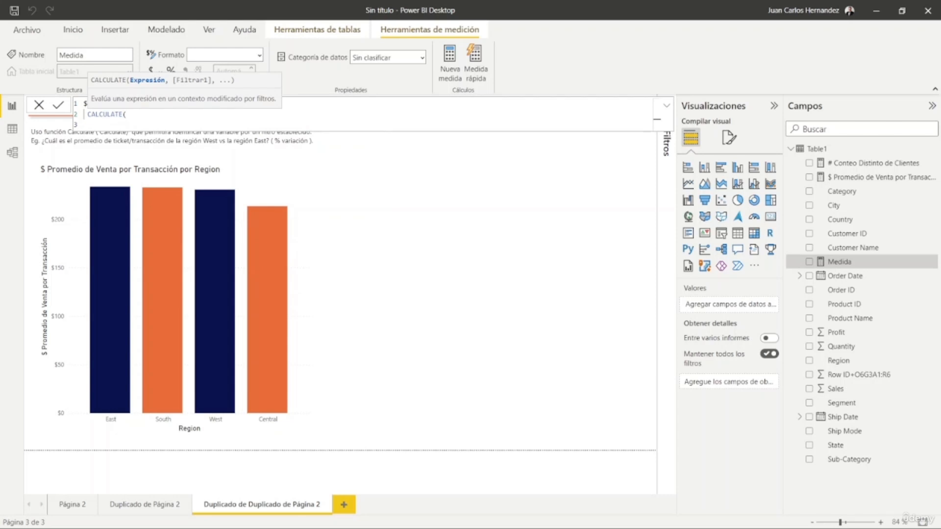
key("Escape")
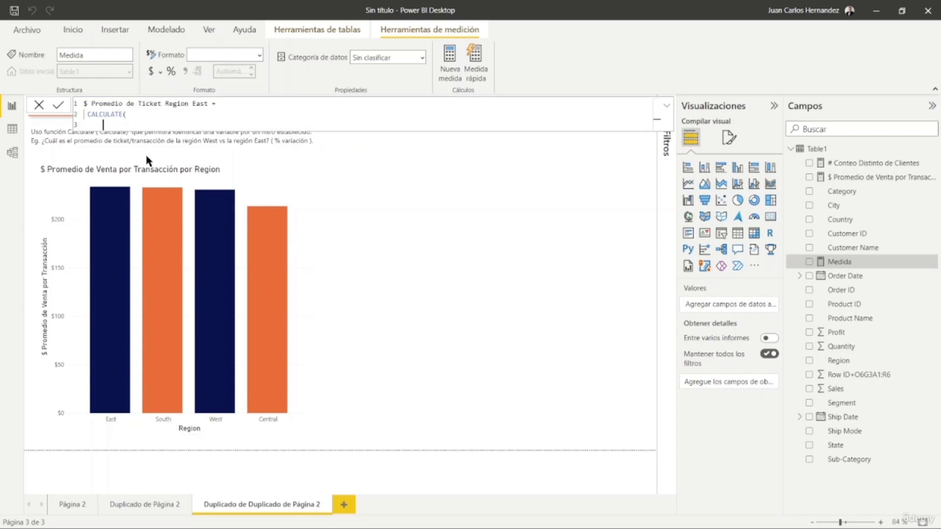
Use the measure [$ Promedio de Venta por Transacción] as the CALCULATE expression and open a new line for the filter argument
type("[")
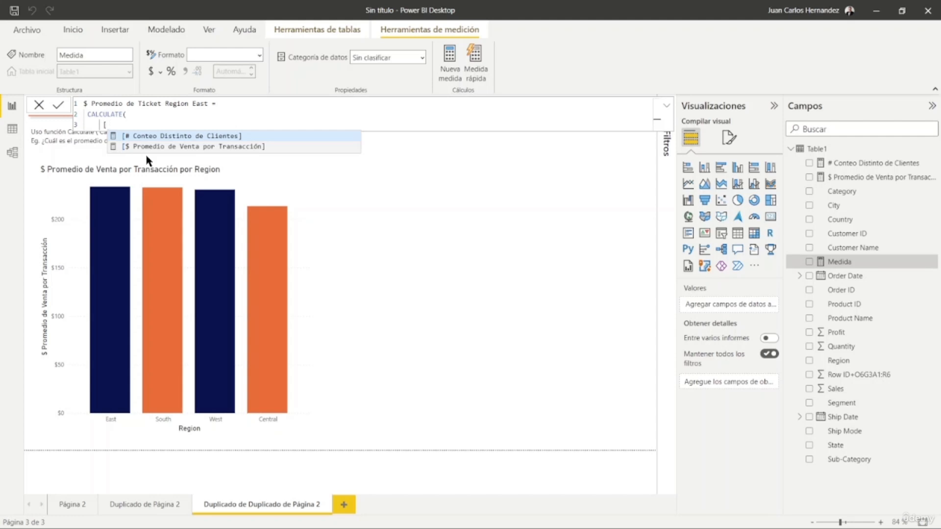
key("Down")
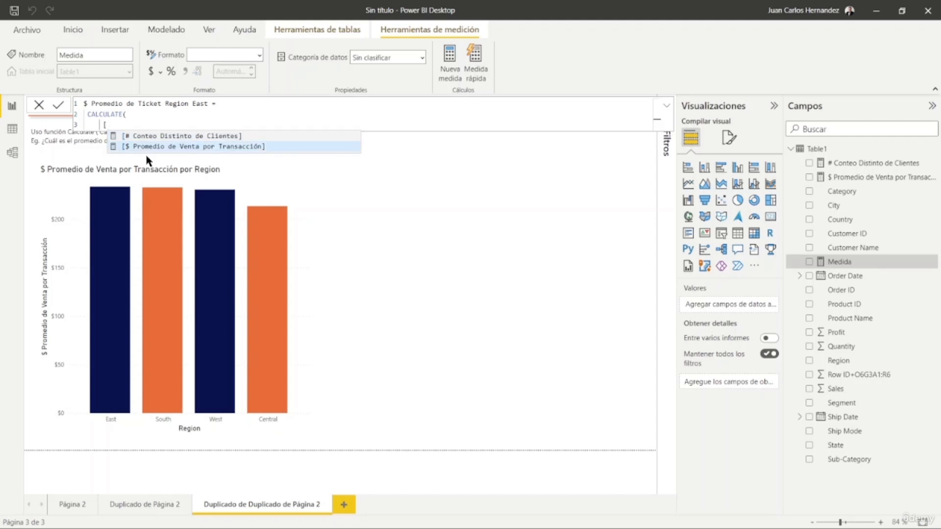
key("Tab")
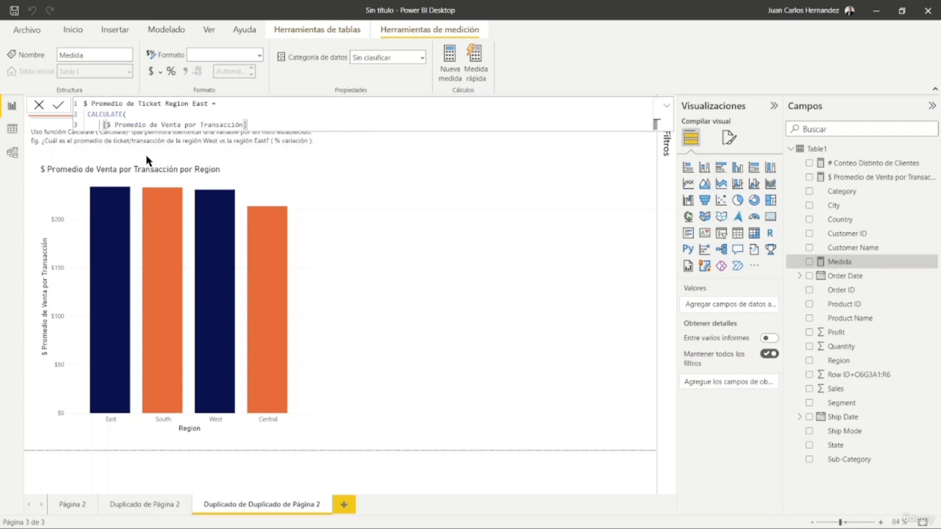
type(",")
key("Return")
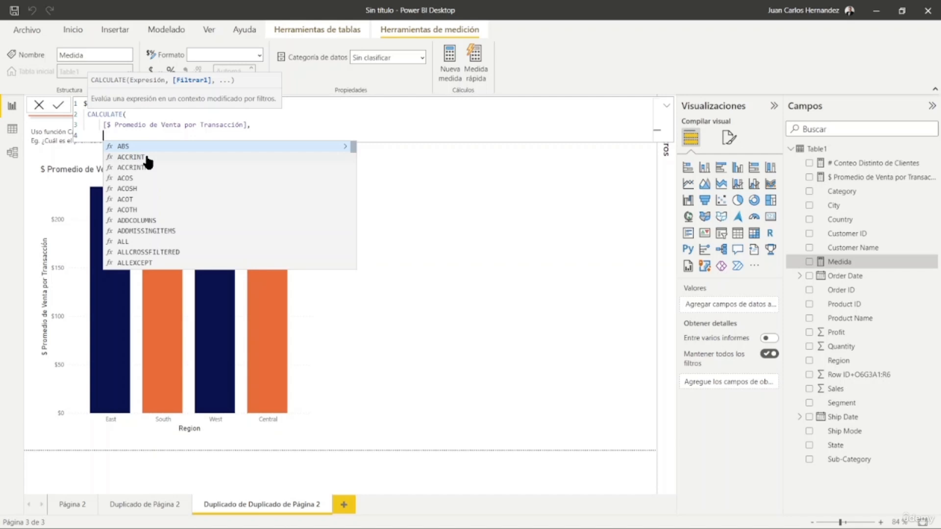
Add the filter Table1[Region]="East", close the CALCULATE function and commit the measure
type("tab")
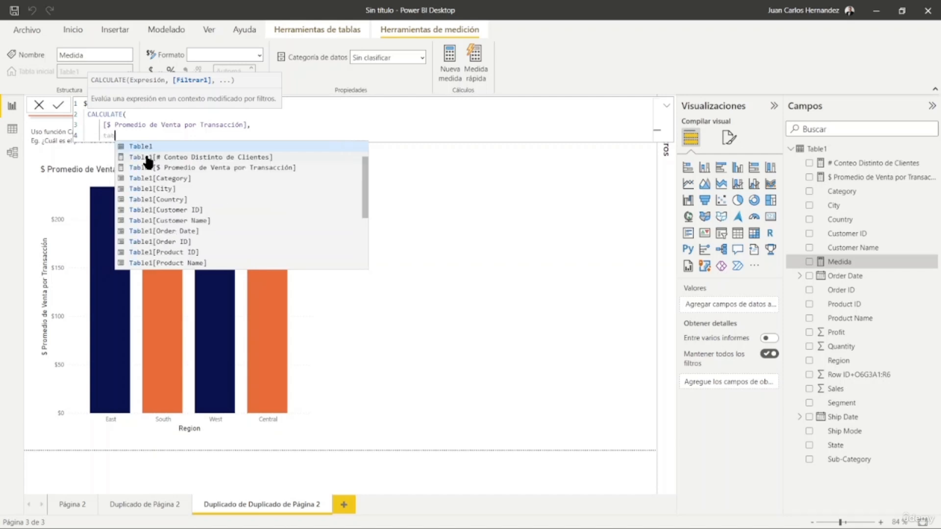
key("Tab")
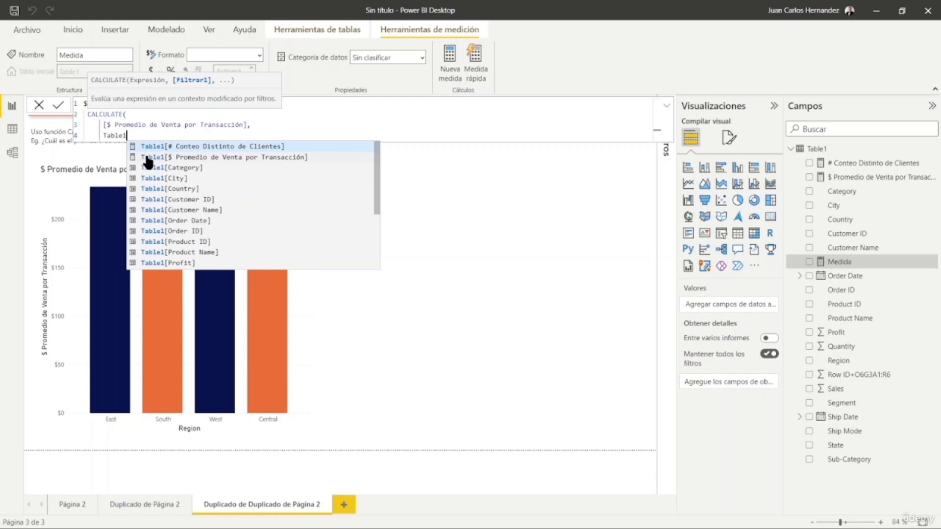
key("Down")
key("Down")
key("Down")
key("Down")
key("Down")
key("Down")
key("Down")
key("Down")
key("Down")
key("Down")
key("Down")
key("Down")
key("Down")
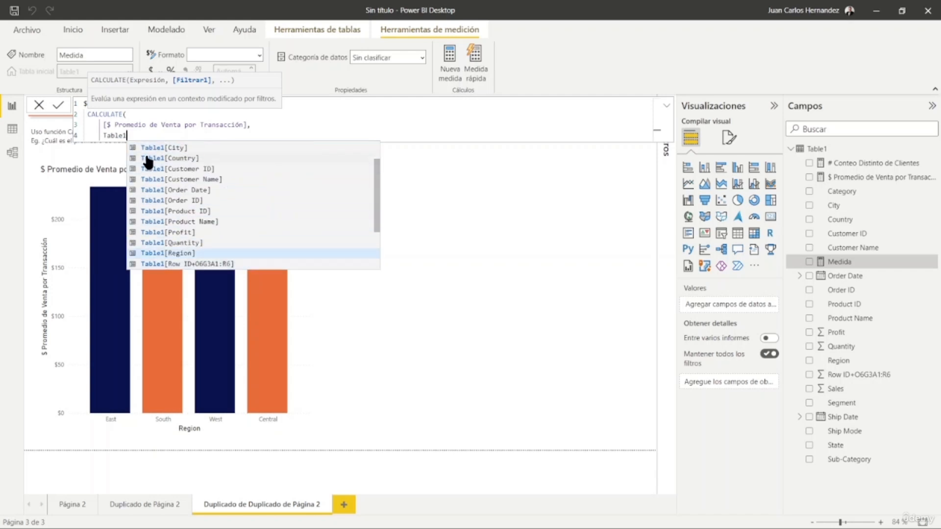
key("Up")
key("Tab")
type("=")
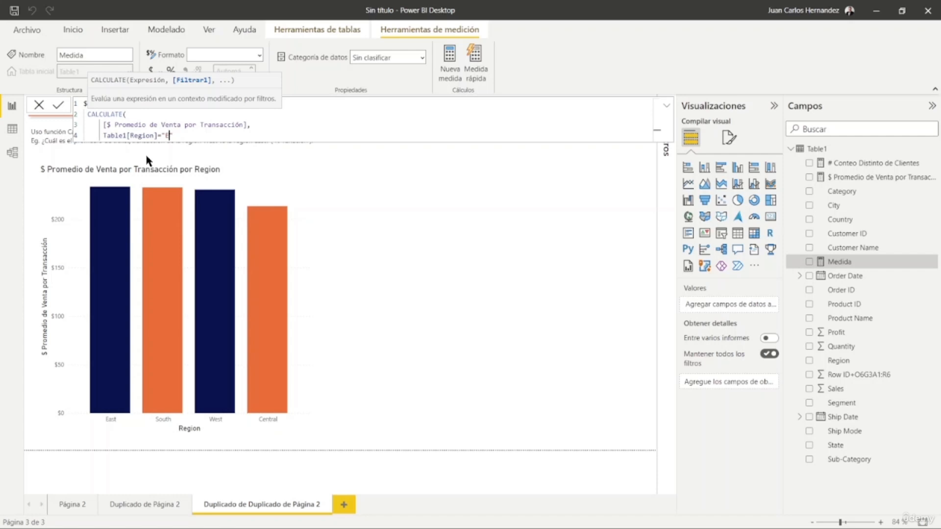
type("\"East")
type(")")
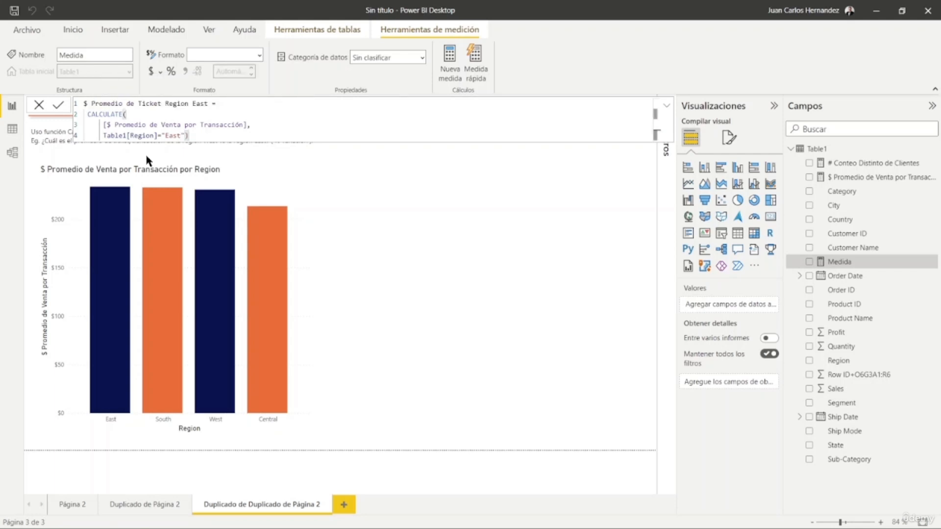
left_click(59, 106)
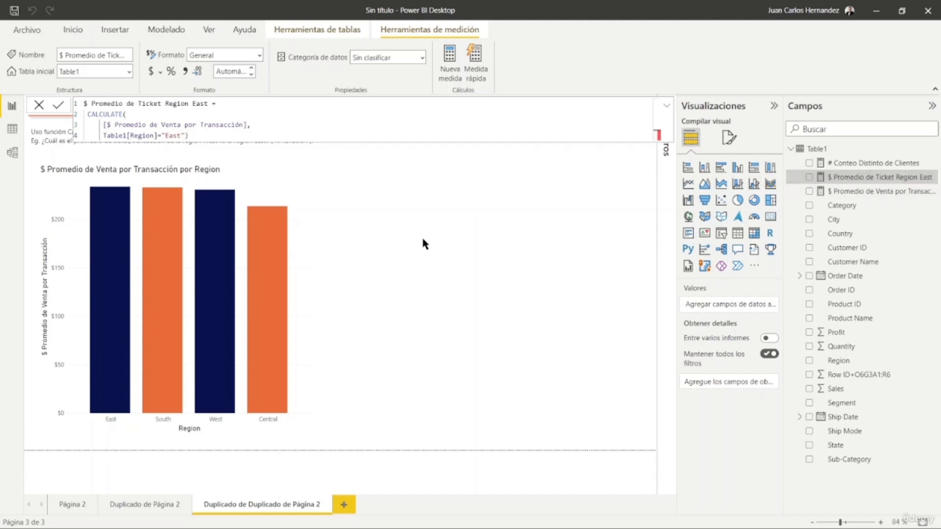
Add a card visual to the blank area beside the column chart, making it shorter and wider
left_click(434, 231)
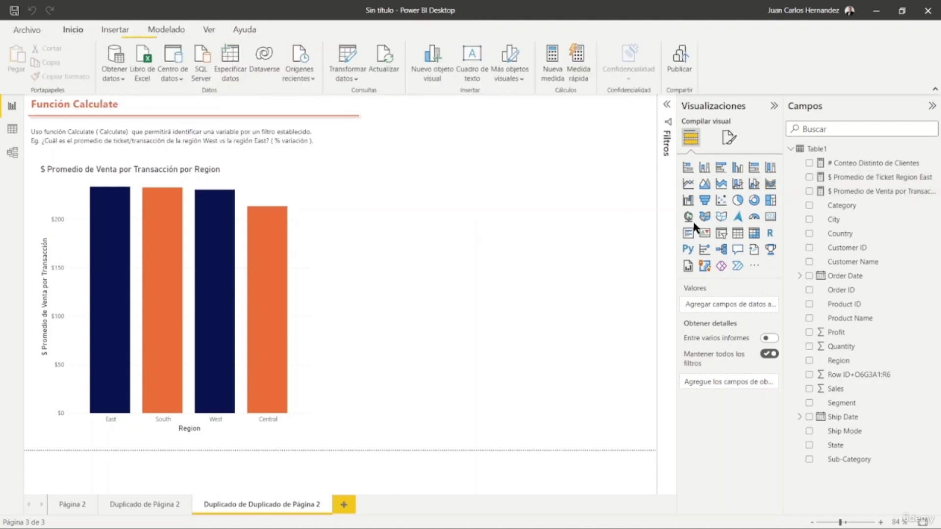
left_click(770, 217)
left_click_drag(361, 176, 560, 139)
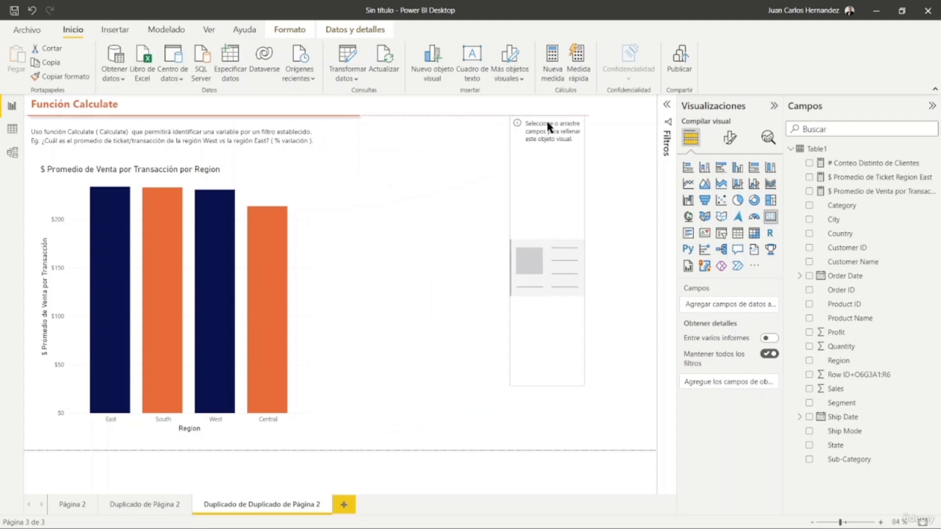
left_click_drag(555, 247, 555, 223)
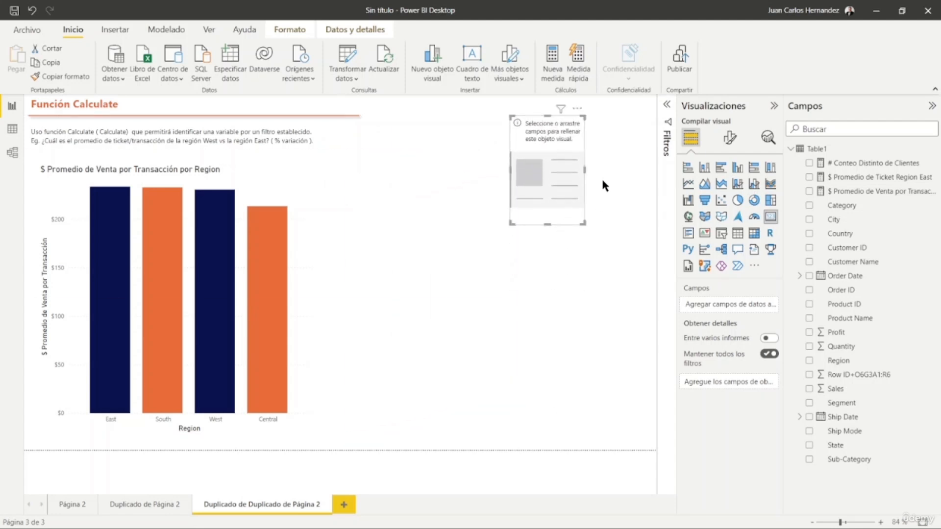
left_click_drag(586, 170, 647, 171)
left_click_drag(571, 126, 560, 149)
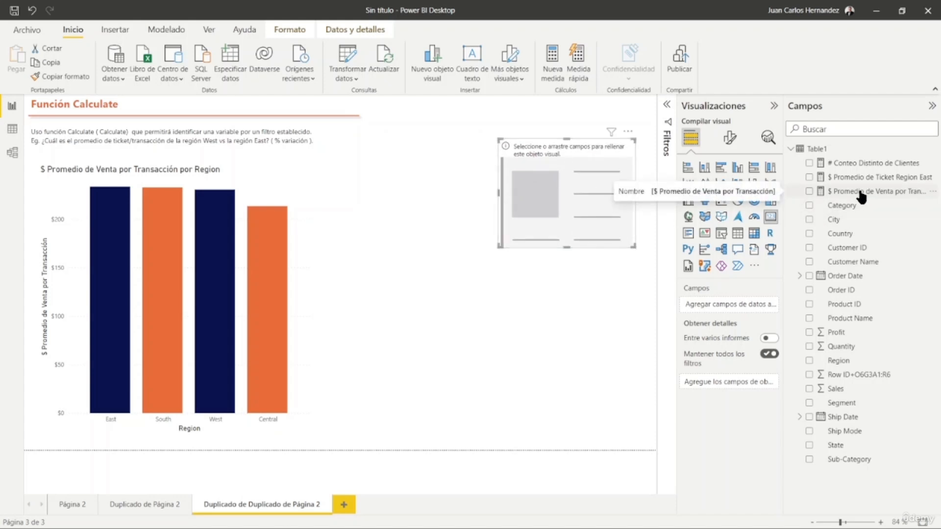
Show the $ Promedio de Ticket Region East measure on the card and move the card closer to the column chart
left_click_drag(864, 178, 720, 305)
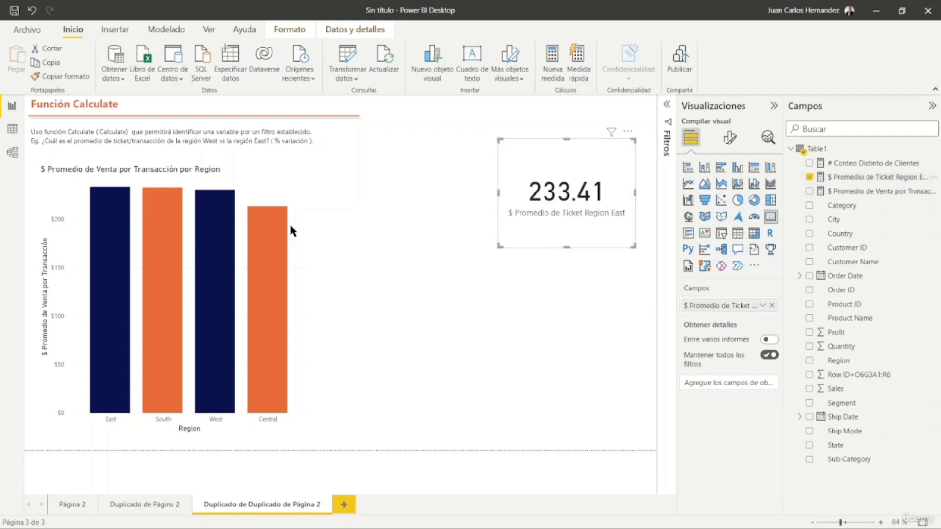
mouse_move(127, 245)
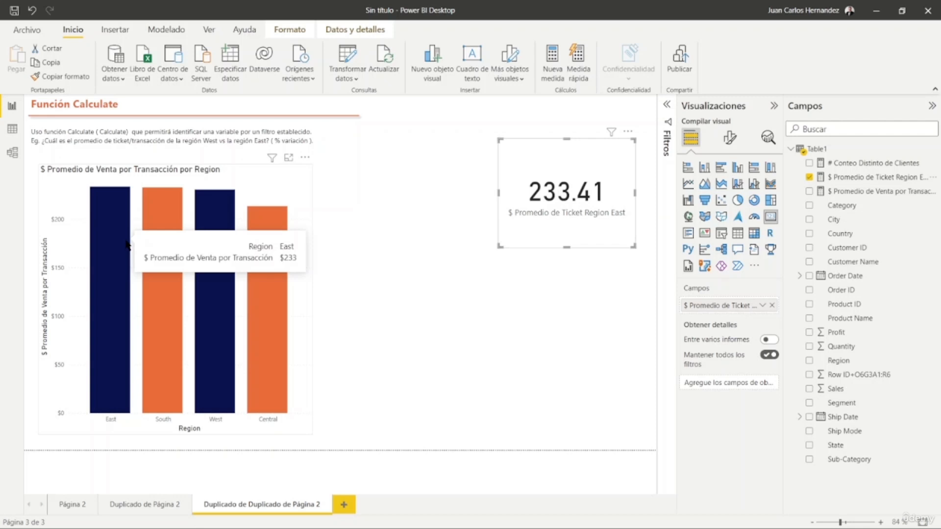
left_click_drag(521, 141, 487, 167)
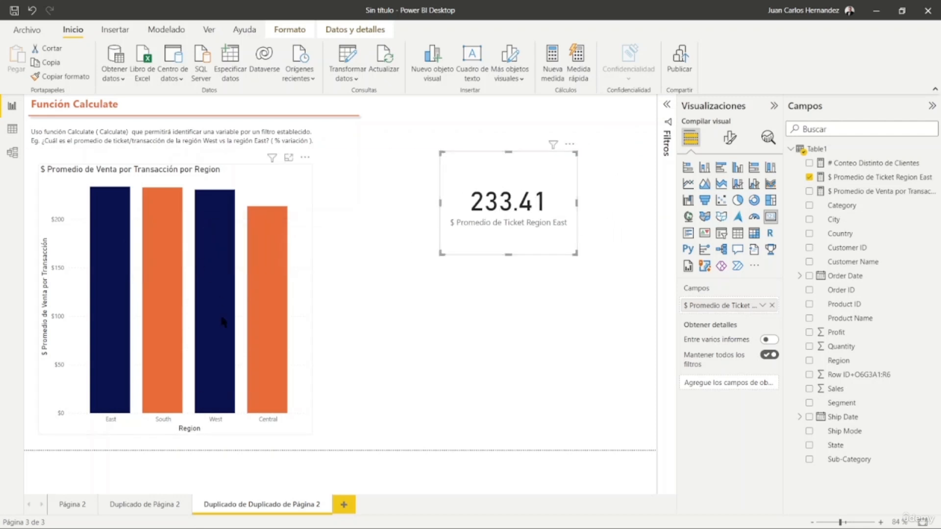
Create a new measure in Table1 named "$ Promedio de Venta Region West"
left_click(850, 177)
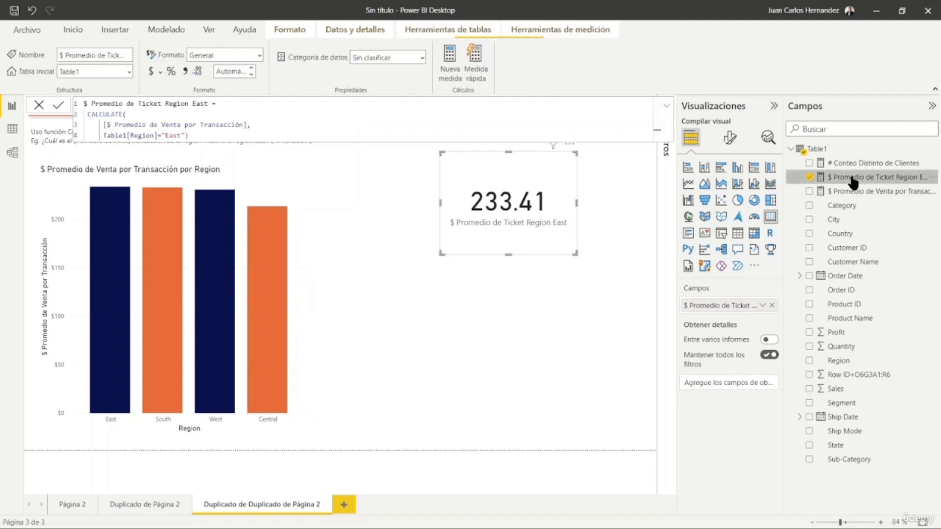
left_click(449, 61)
double_click(97, 105)
type("$ ")
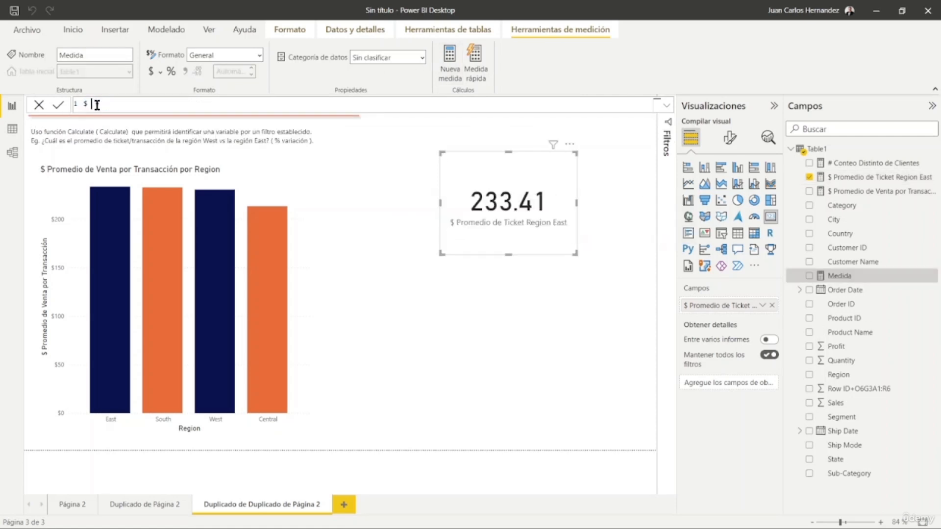
type("Promedio de Venta Region West =")
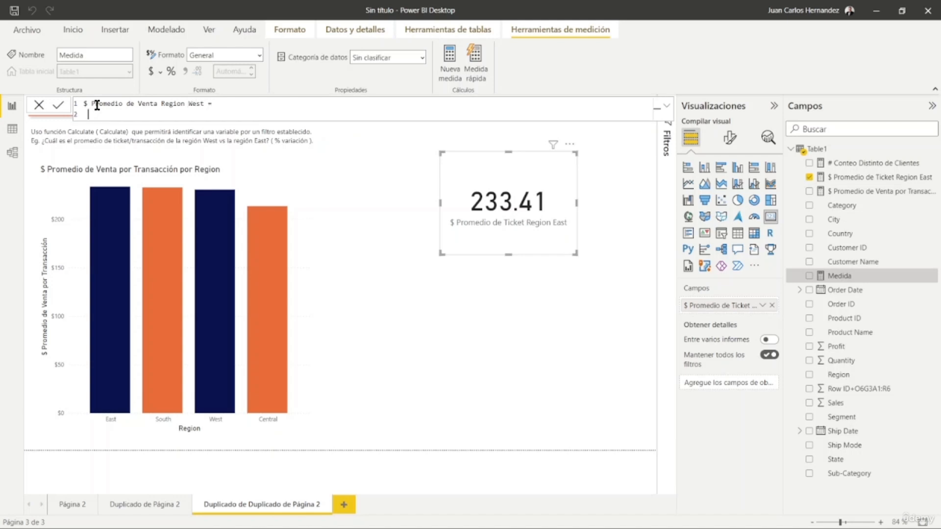
Start the West measure's formula with CALCULATE on line 2, using [$ Promedio de Venta por Transacción] as its expression on line 3
key("shift+Return")
type("cal")
key("Tab")
key("shift+Return")
type("[")
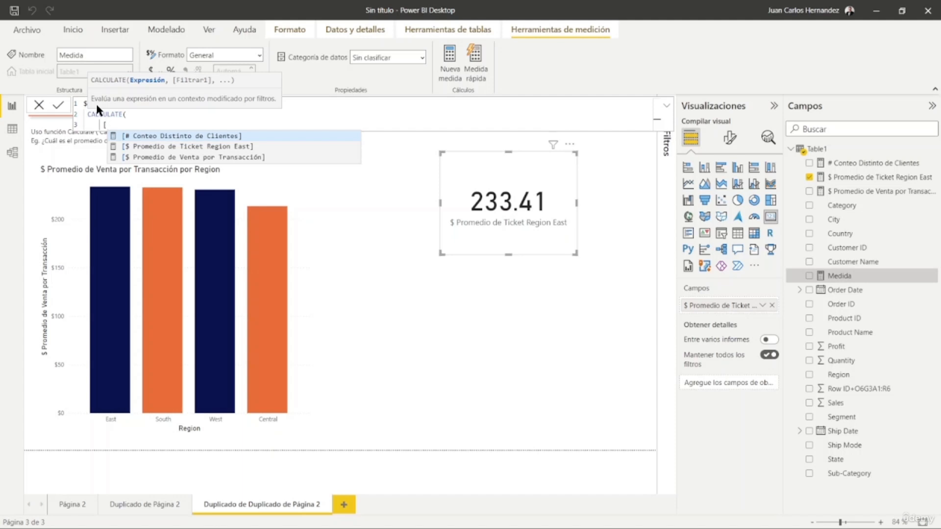
key("Down")
key("Down")
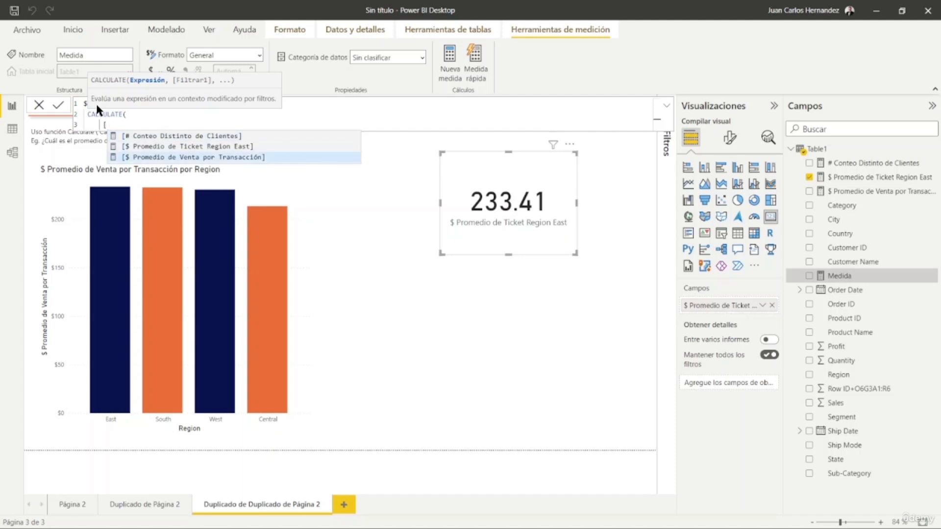
key("Tab")
type(",")
key("shift+Return")
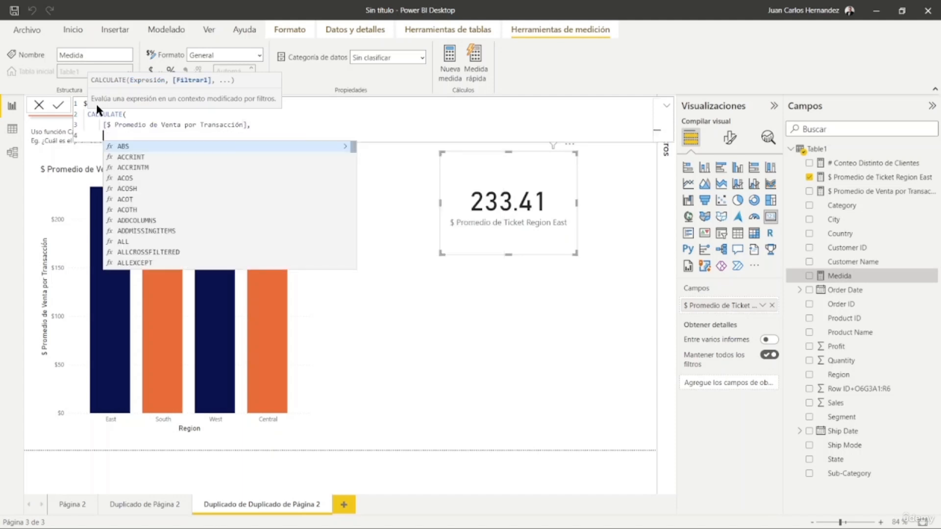
Add the filter Table1[Region]="West", close the CALCULATE function and commit the West measure
type("tab")
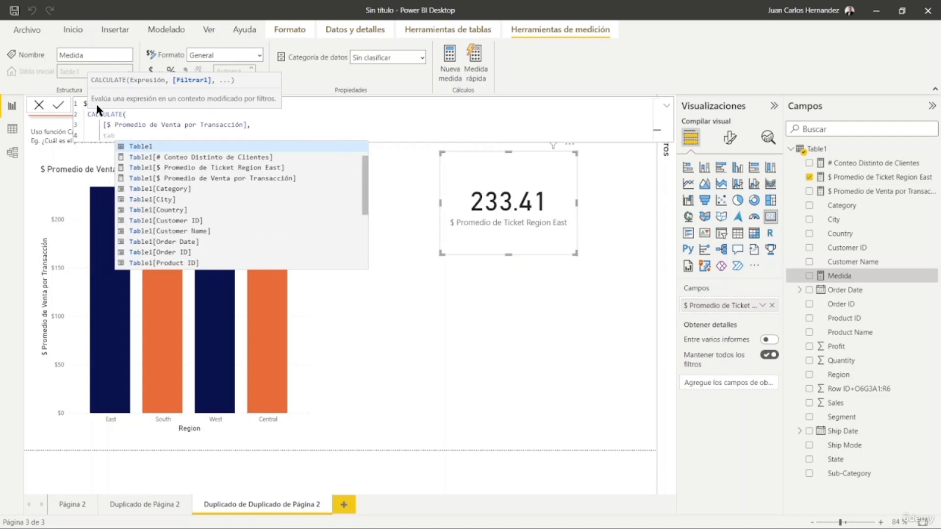
key("Tab")
key("Down")
key("Down")
key("Down")
key("Down")
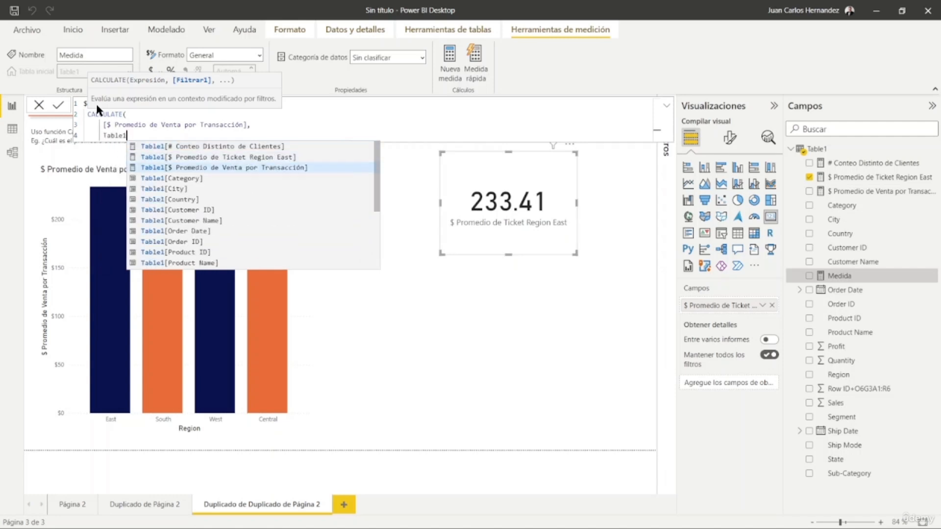
key("Down")
key("Down")
key("Down")
key("Down")
key("Down")
key("Down")
key("Down")
key("Down")
key("Down")
key("Down")
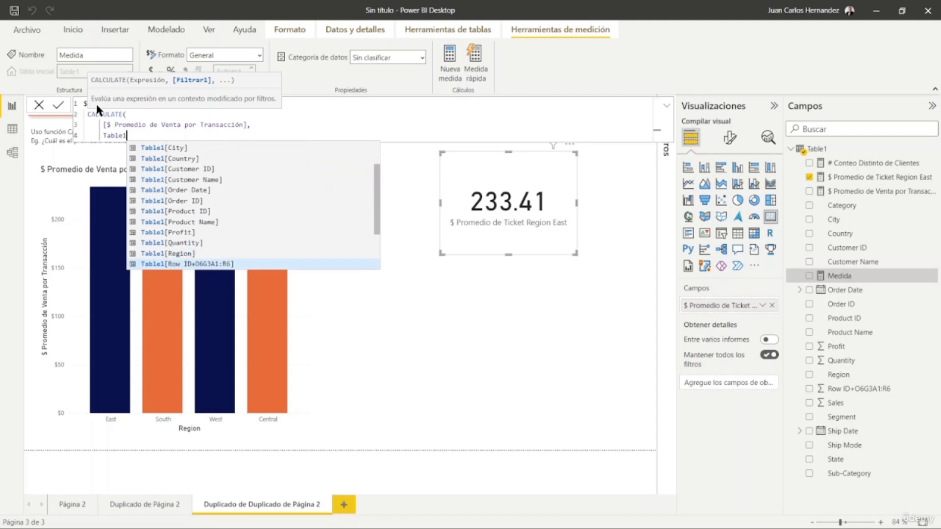
key("Tab")
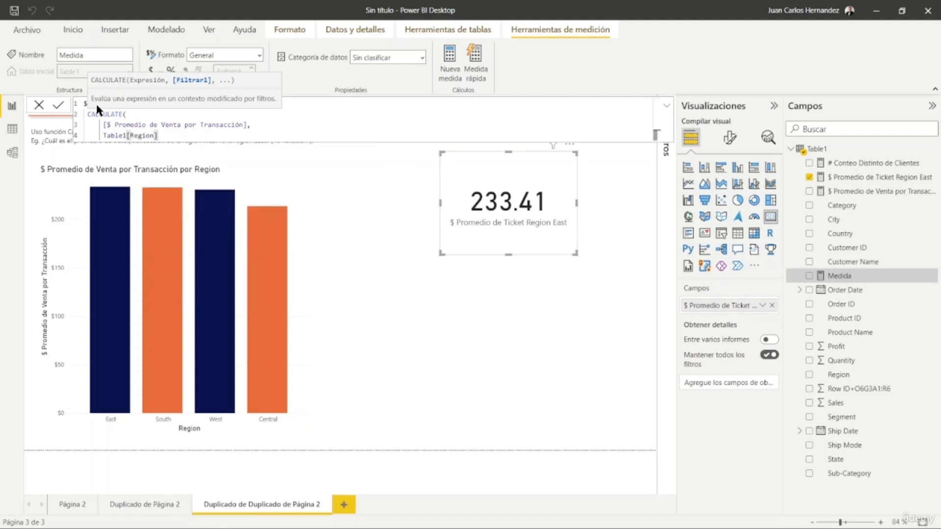
type("=\"West\")")
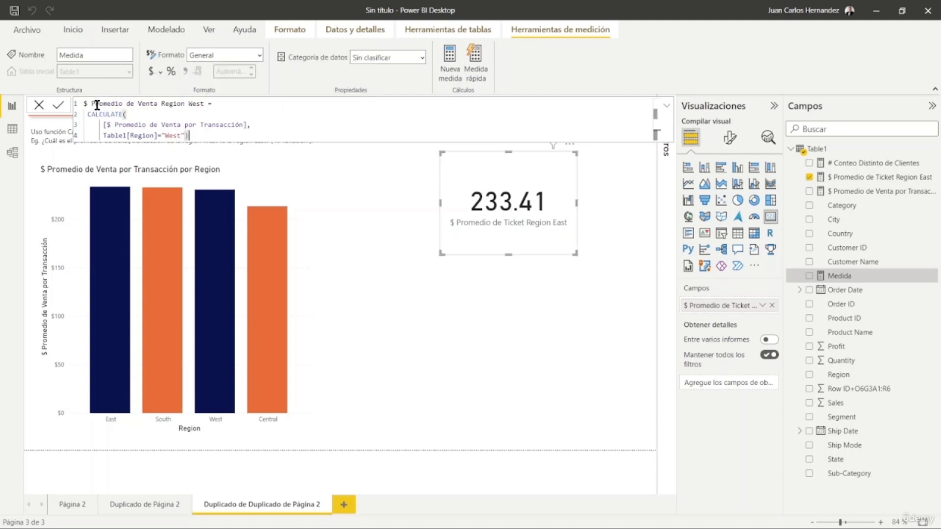
left_click(59, 104)
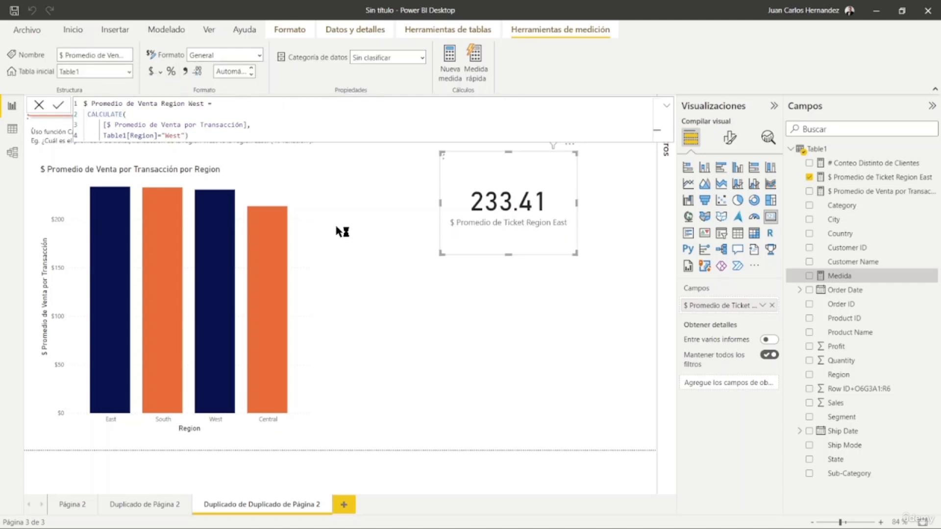
Insert a second card visual below the East card, widen it to match, and move both cards beside the column chart
left_click(520, 309)
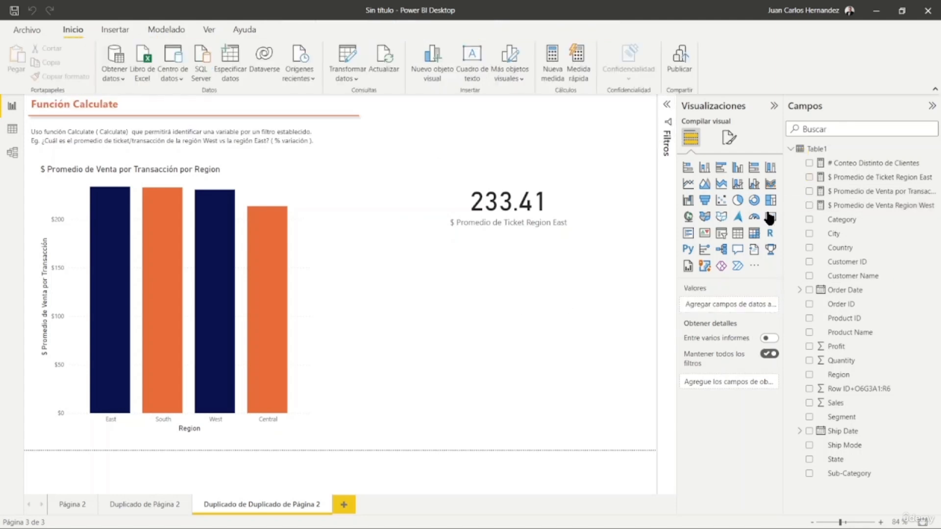
left_click(771, 223)
left_click_drag(596, 157, 466, 273)
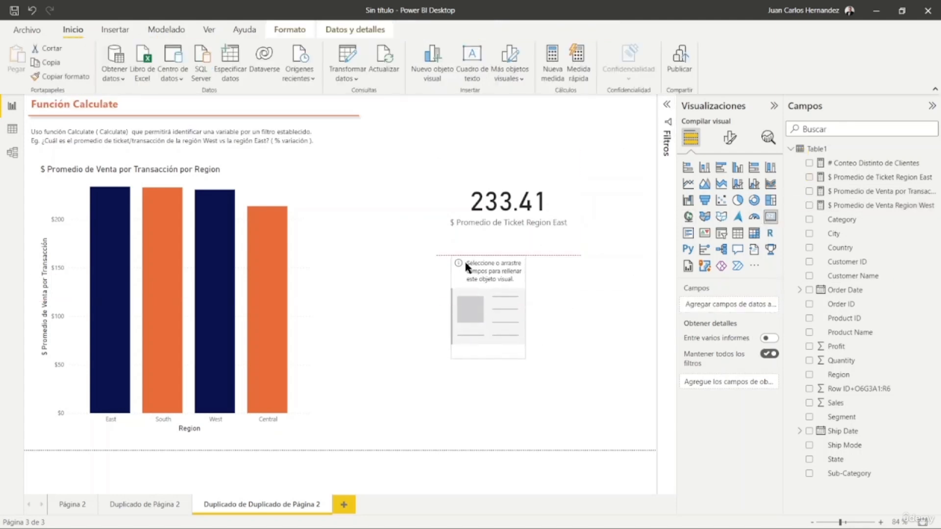
left_click_drag(525, 310, 583, 303)
left_click_drag(495, 272, 360, 290)
left_click(499, 180)
left_click_drag(500, 180, 365, 187)
left_click(366, 279)
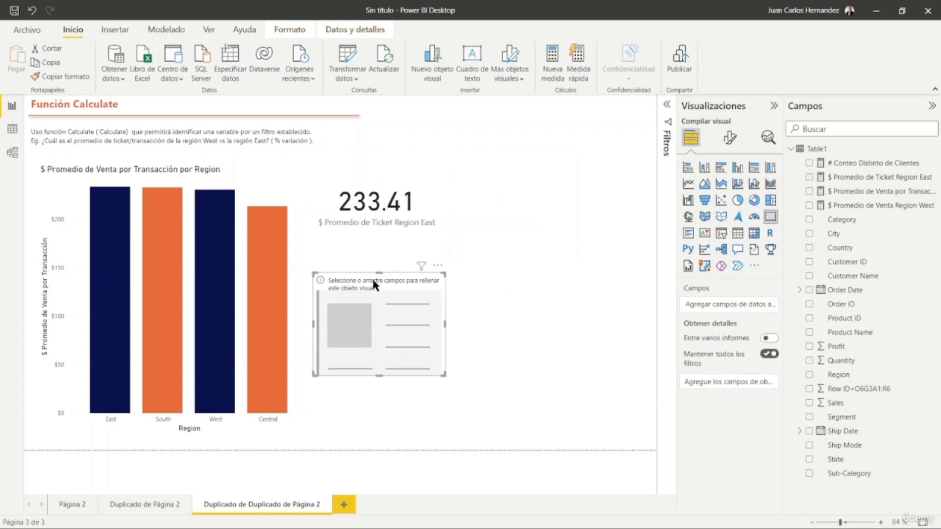
Show the $ Promedio de Venta Region West measure on the new card and move the card up closer to the East card
left_click_drag(899, 206, 738, 304)
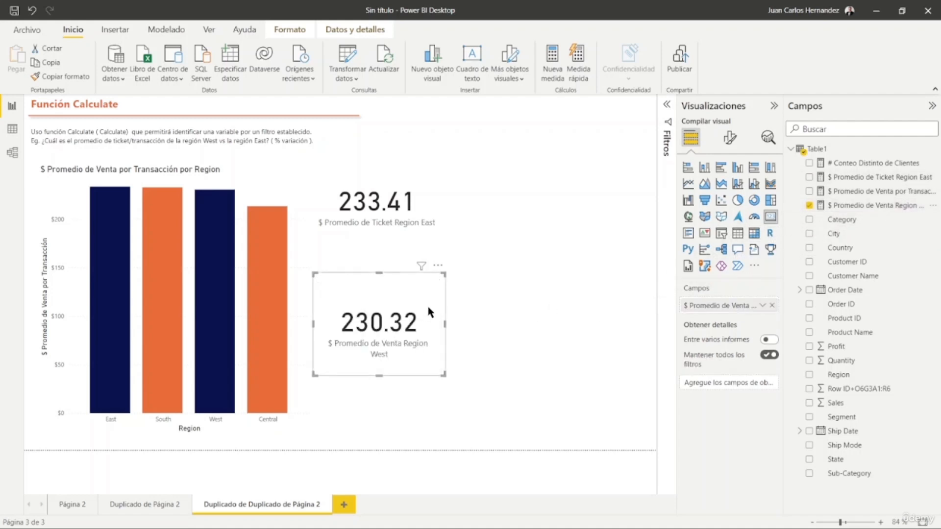
mouse_move(213, 299)
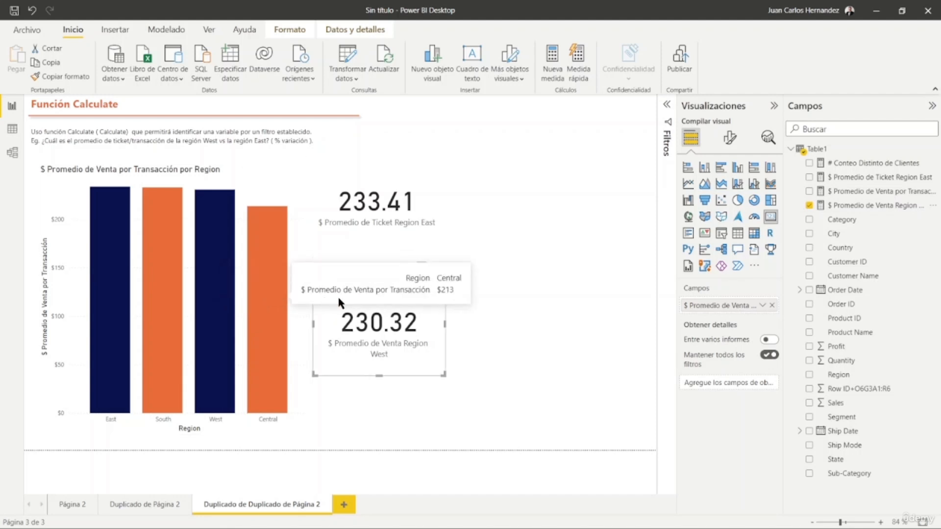
left_click_drag(383, 285, 381, 263)
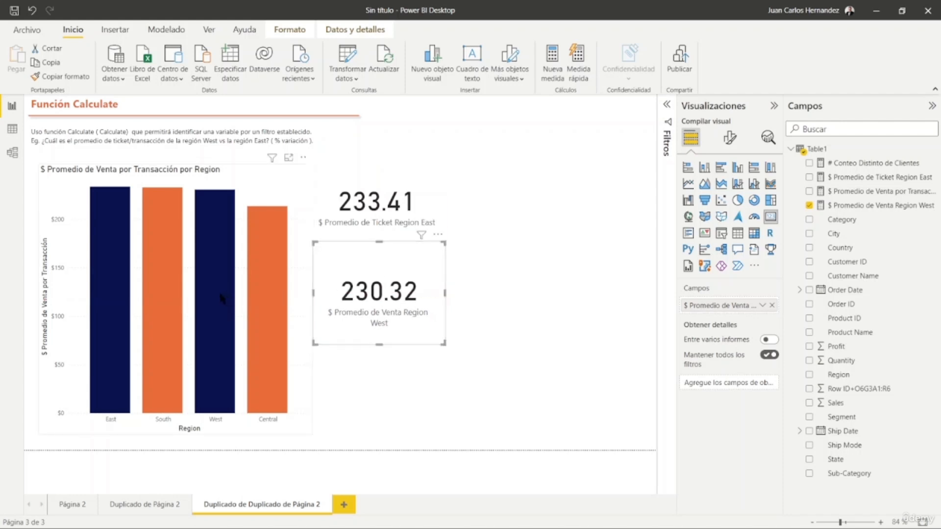
mouse_move(220, 294)
left_click(387, 188)
left_click(372, 281)
left_click(369, 190)
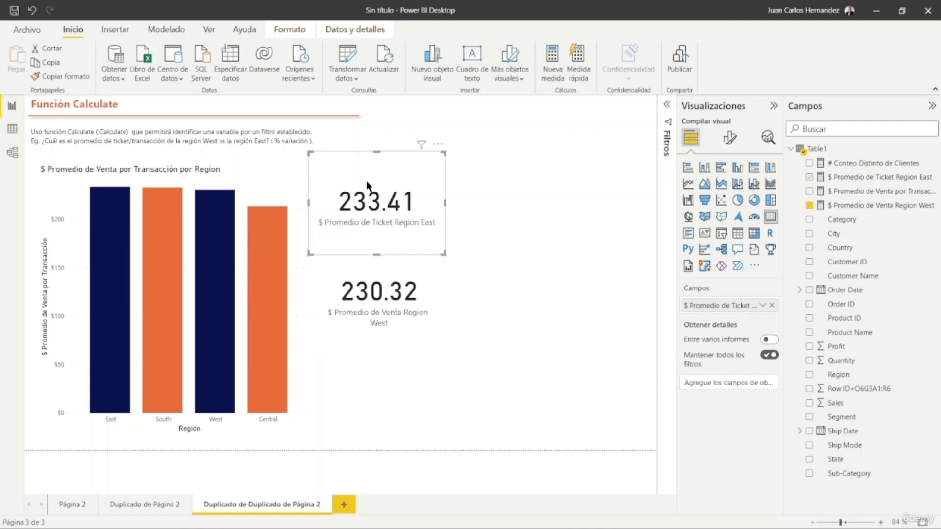
left_click(362, 269)
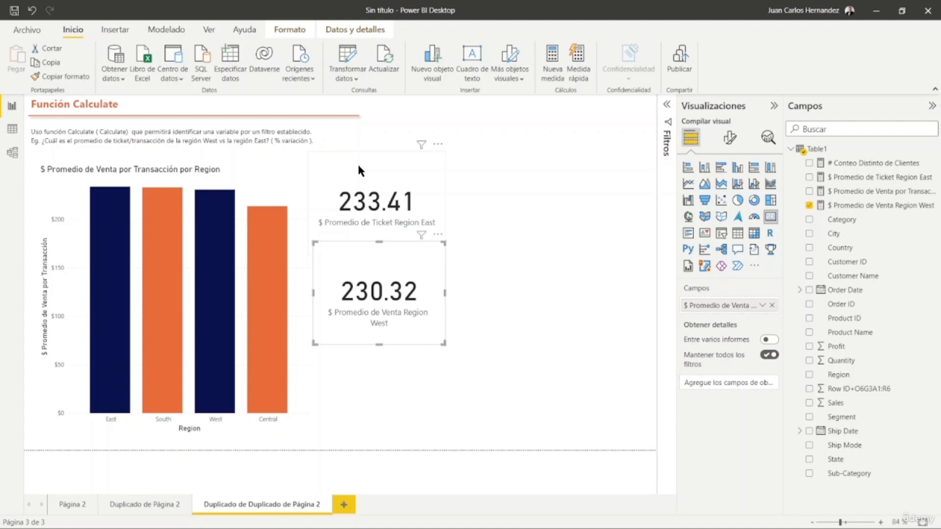
Create a new measure in Table1 named "% Variacion East vs West en el promedio por transaccion", with its formula starting on line 2
left_click(874, 191)
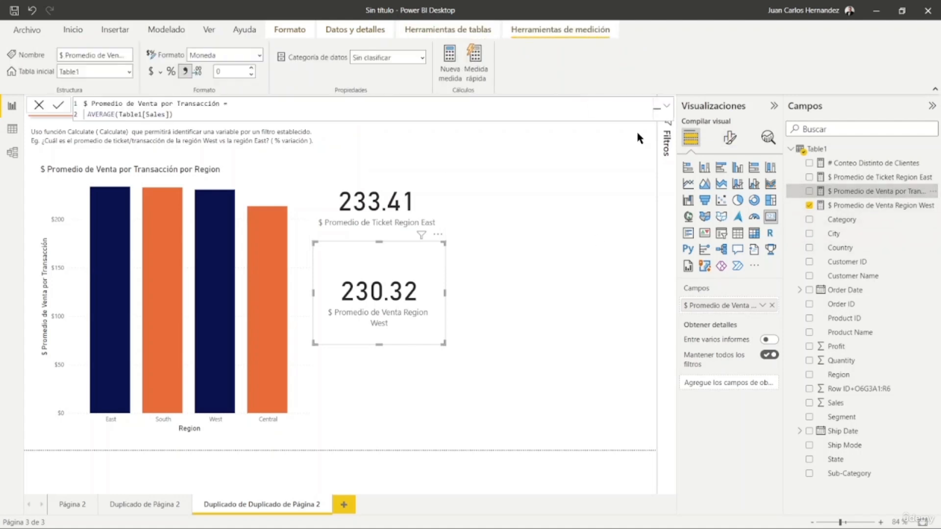
left_click(448, 63)
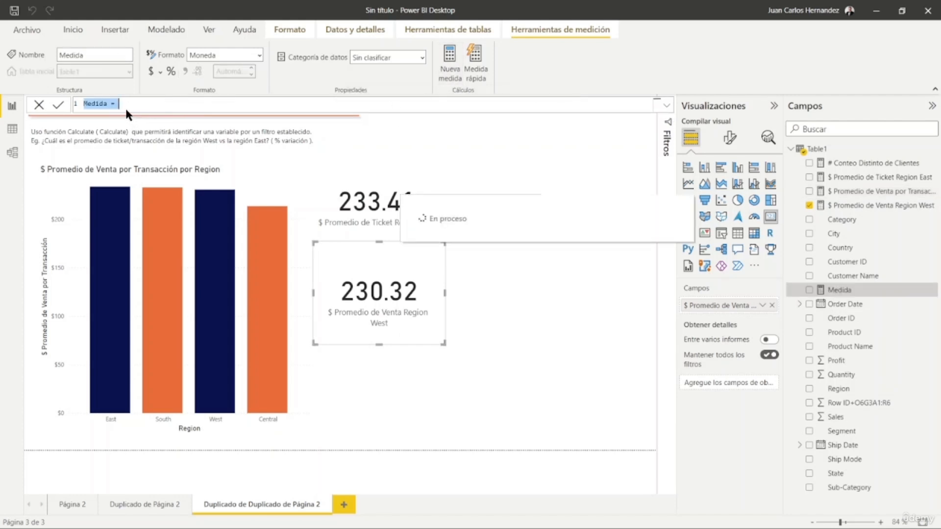
double_click(94, 105)
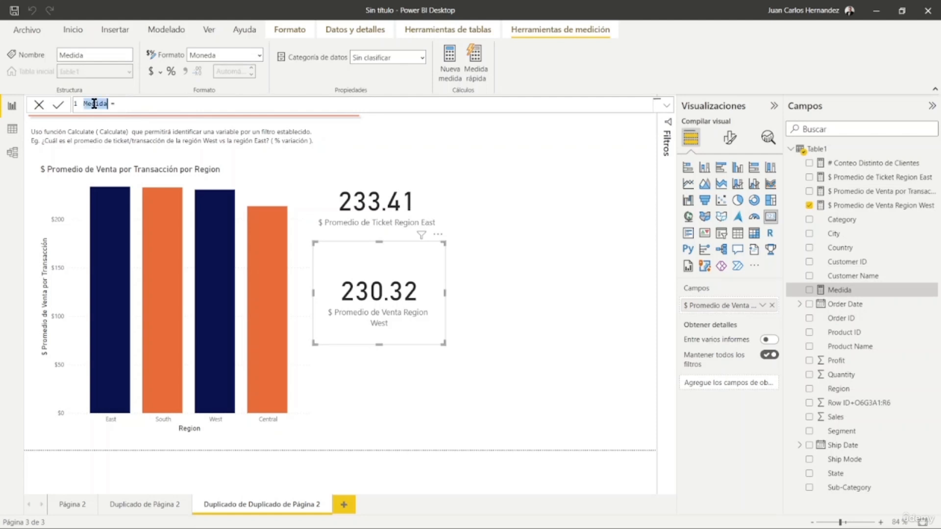
type("% Variacion Es")
key("BackSpace")
type("ast vs Wes")
key("BackSpace")
type("es")
type("t e")
type("n el pr")
type("omedio por")
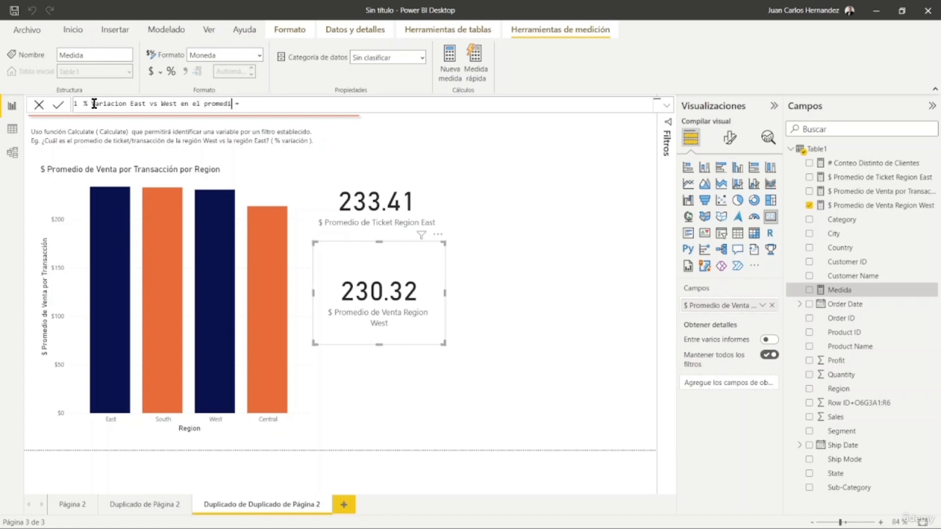
type(" transaccion =")
key("shift+Return")
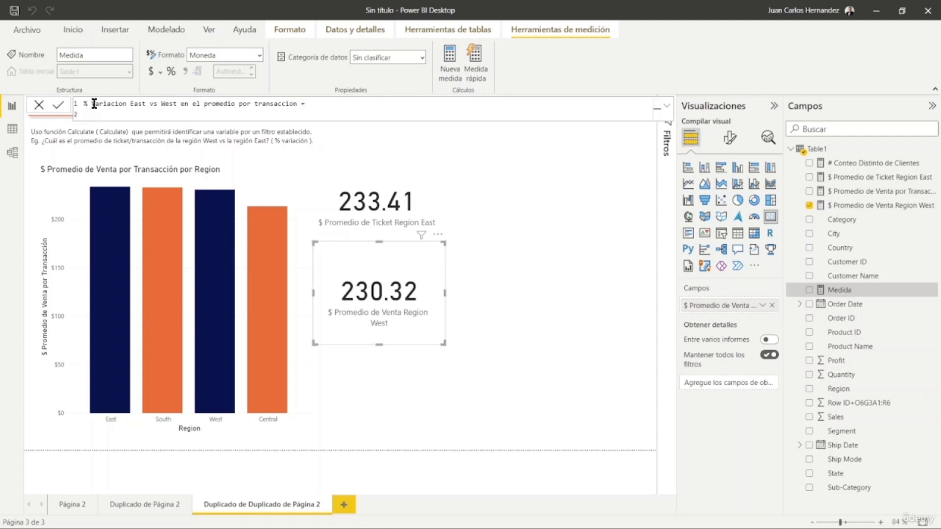
Enter the formula dividing [$ Promedio de Ticket Region East] by [$ Promedio de Venta Region West]
type("[")
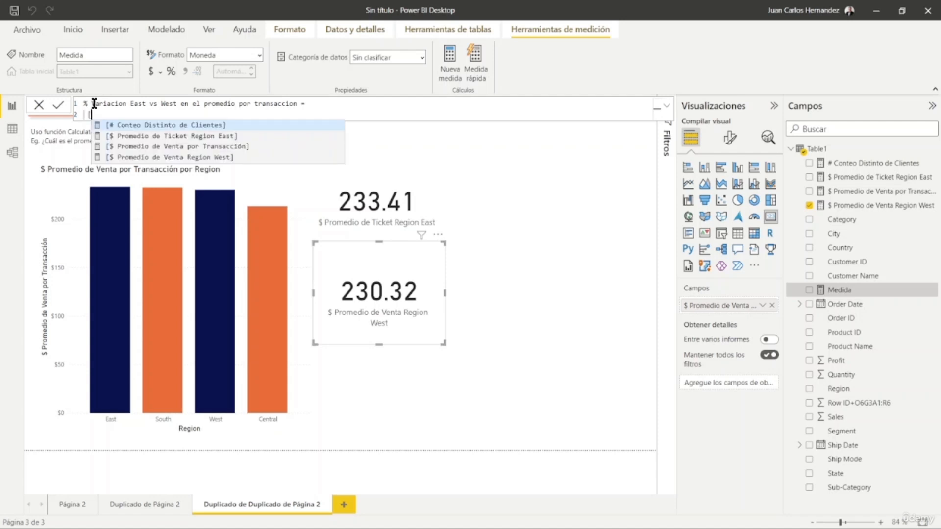
key("Down")
key("Tab")
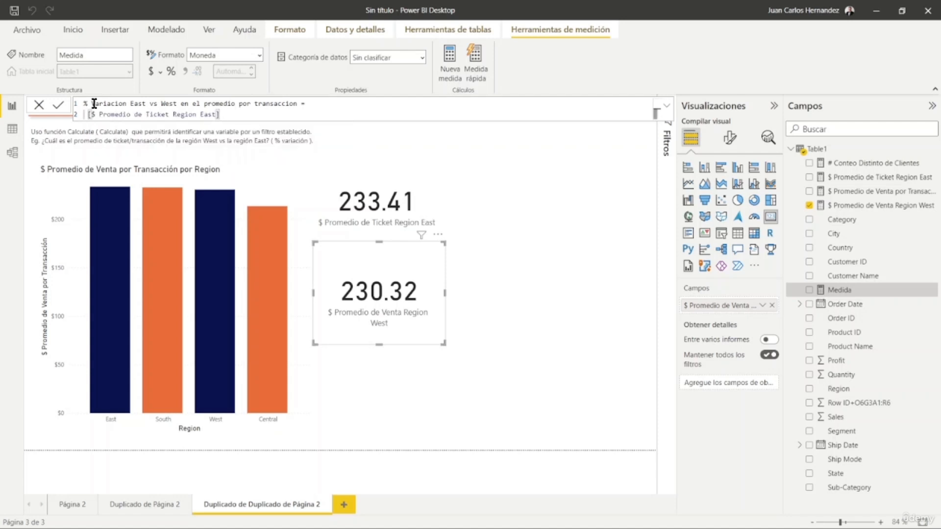
type("/ [")
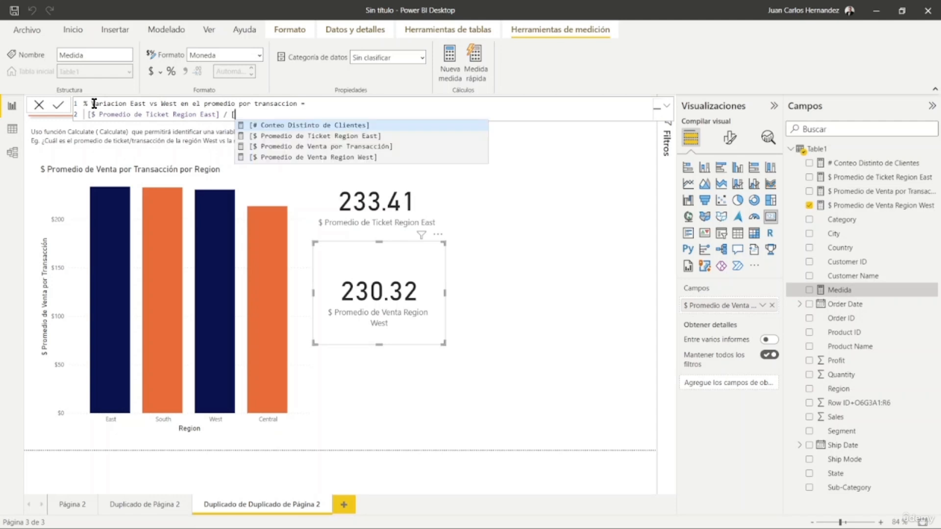
key("Down")
key("Down")
key("Down")
key("Tab")
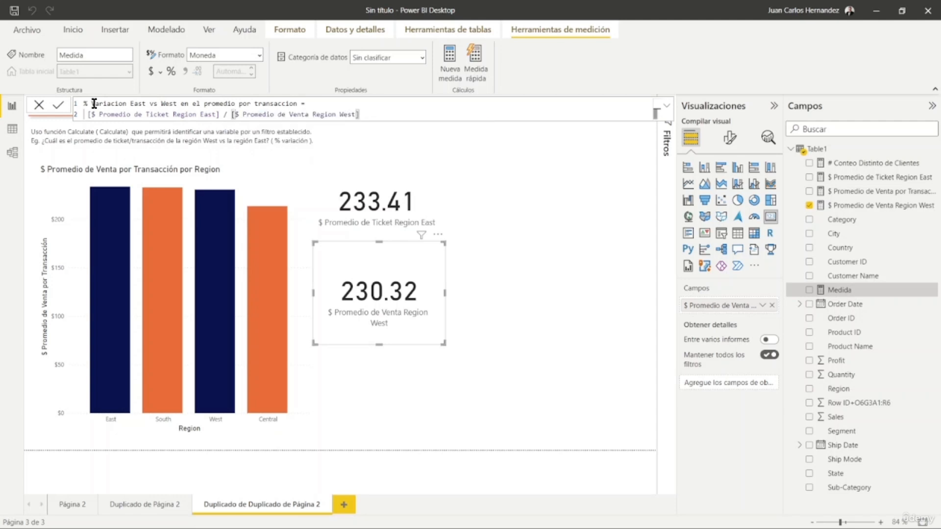
Wrap the East/West division in parentheses, subtract 1 from it and commit the variation measure
left_click(87, 114)
type("(")
key("End")
type(")-1")
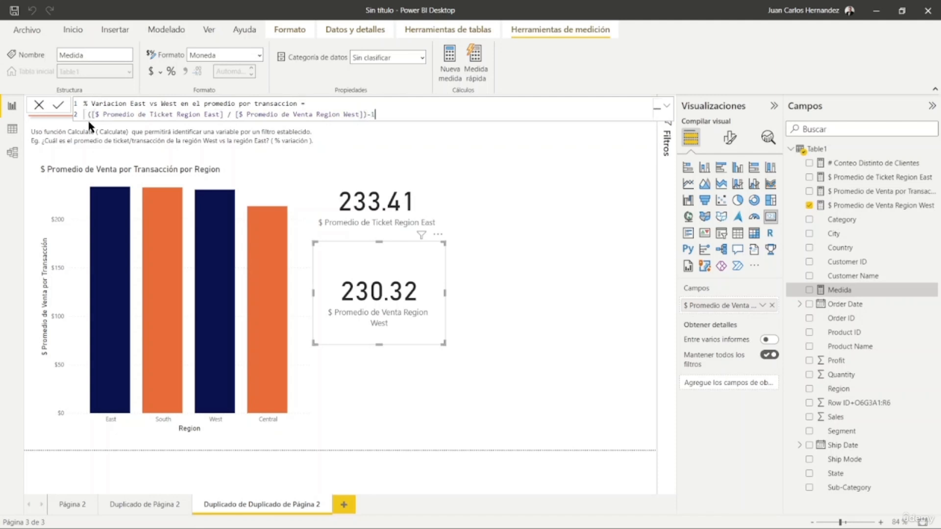
left_click(59, 106)
Add a third card below the West card showing the % Variacion East vs West en el promedio por transaccion measure
left_click(607, 268)
left_click(771, 217)
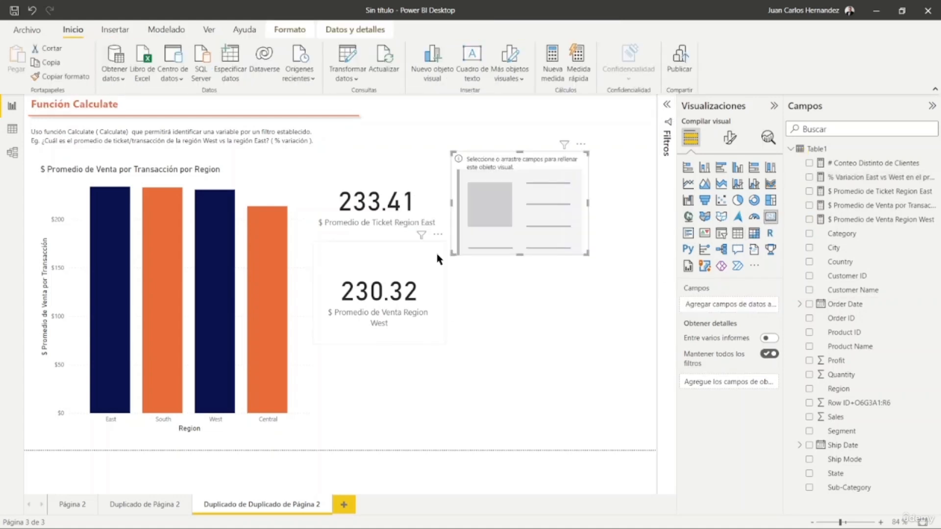
left_click_drag(472, 179, 333, 373)
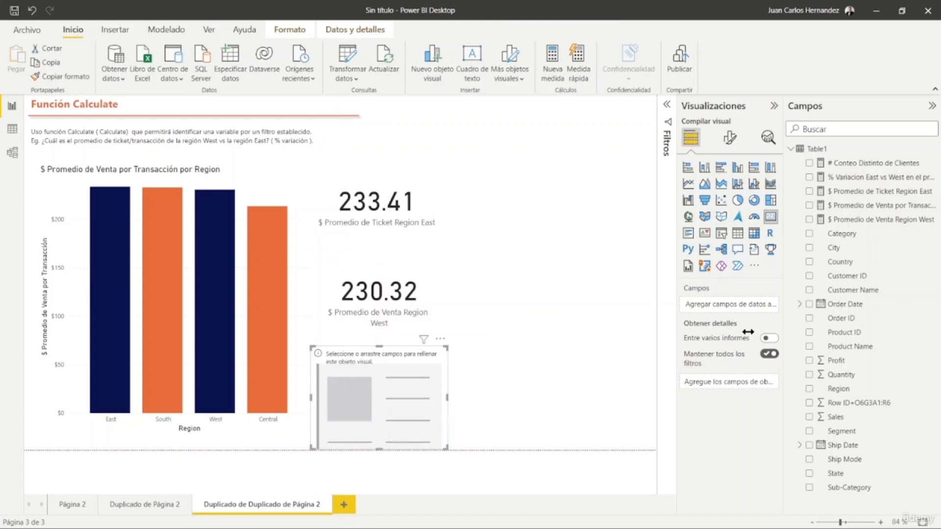
left_click_drag(876, 178, 730, 306)
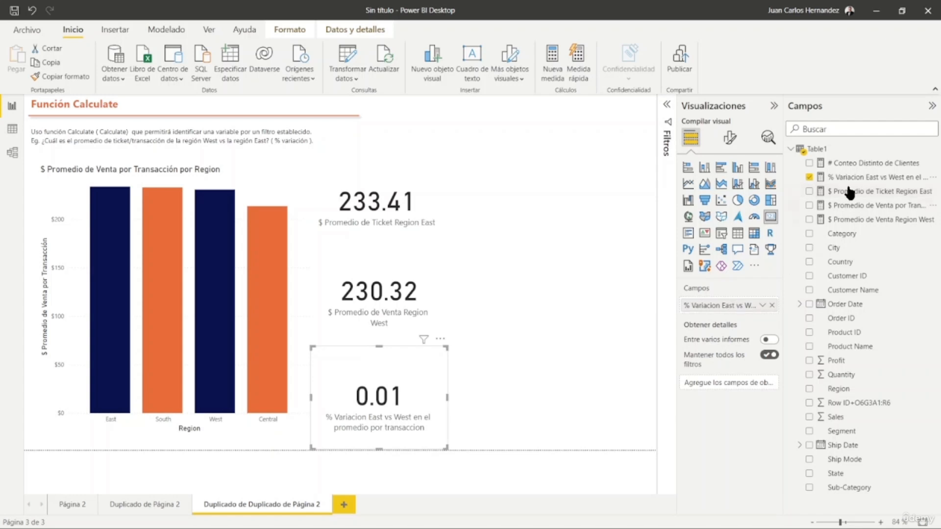
Format the % Variacion East vs West measure as a percentage and move its card slightly up
left_click(855, 163)
left_click(858, 181)
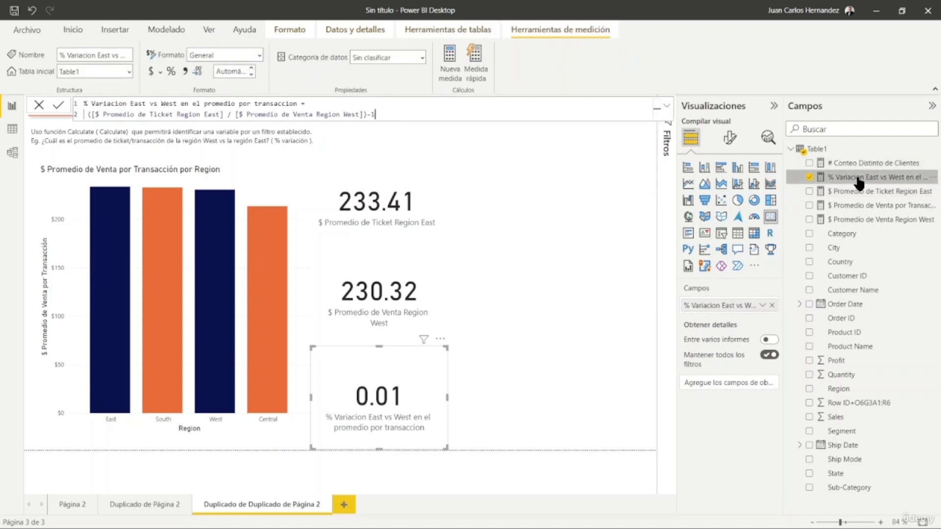
left_click(171, 73)
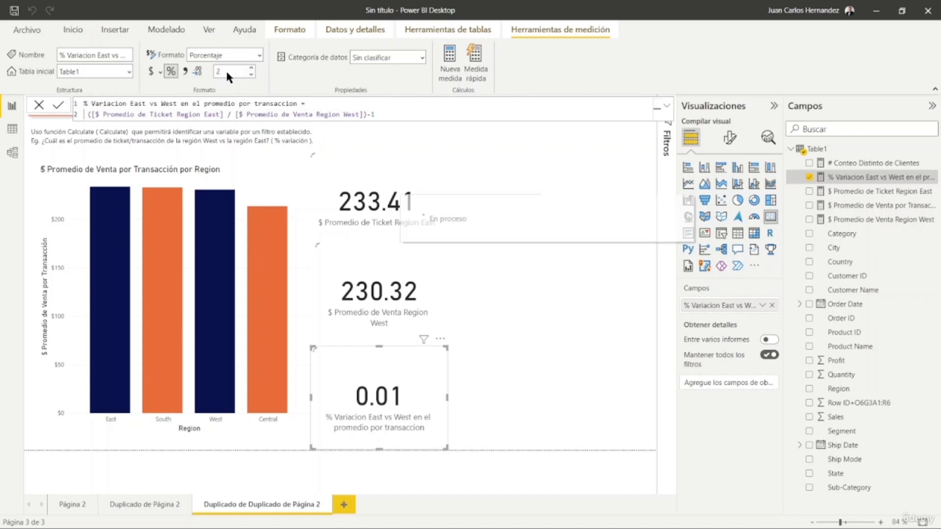
left_click_drag(369, 377, 369, 365)
Insert a large clustered column chart beside the cards, with Sub-Category on the X axis and the % Variacion East vs West measure on the Y axis
left_click(518, 358)
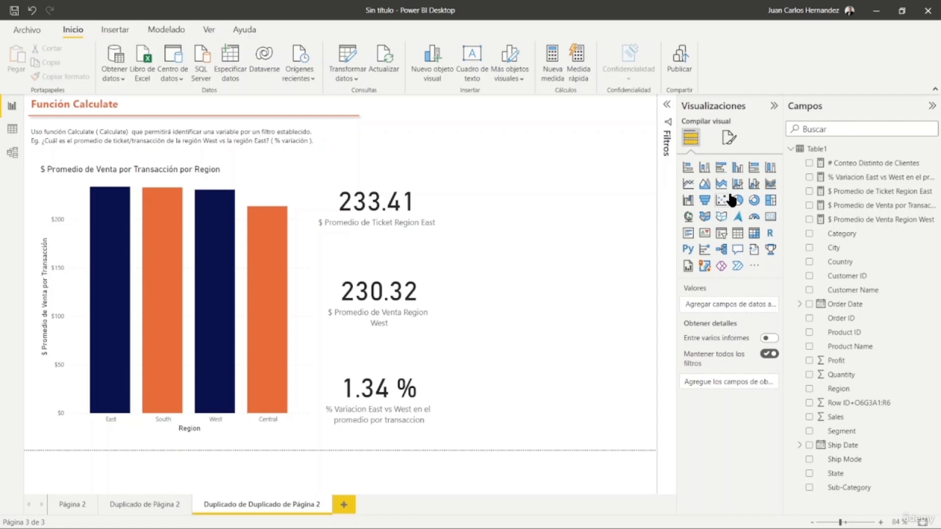
left_click(737, 167)
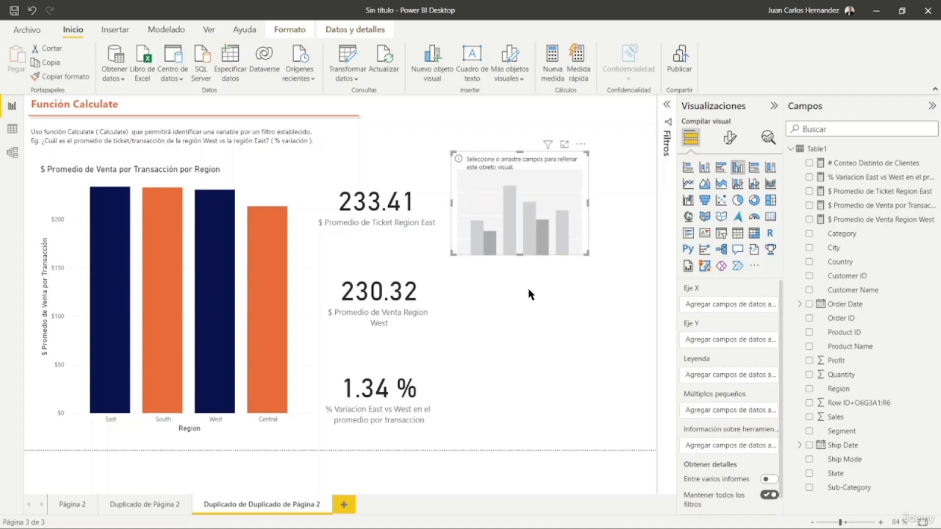
left_click_drag(521, 253, 519, 429)
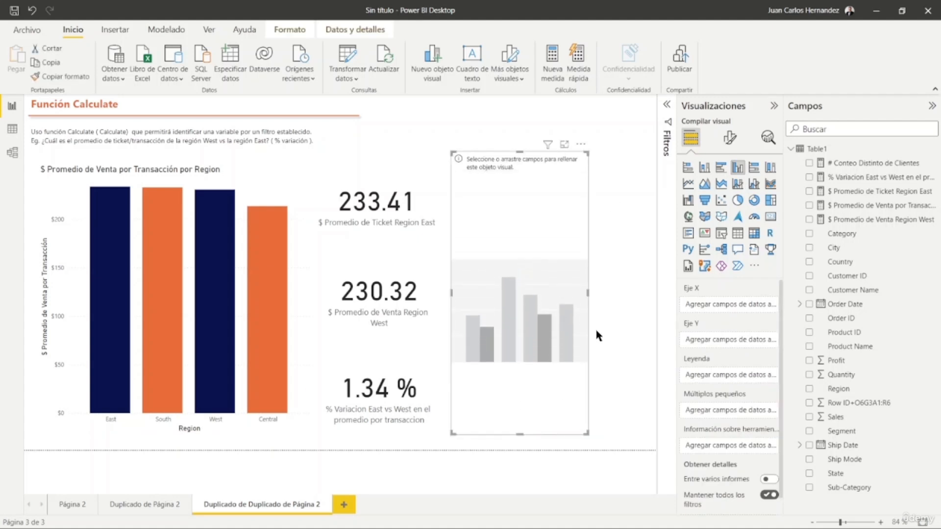
left_click_drag(589, 290, 641, 291)
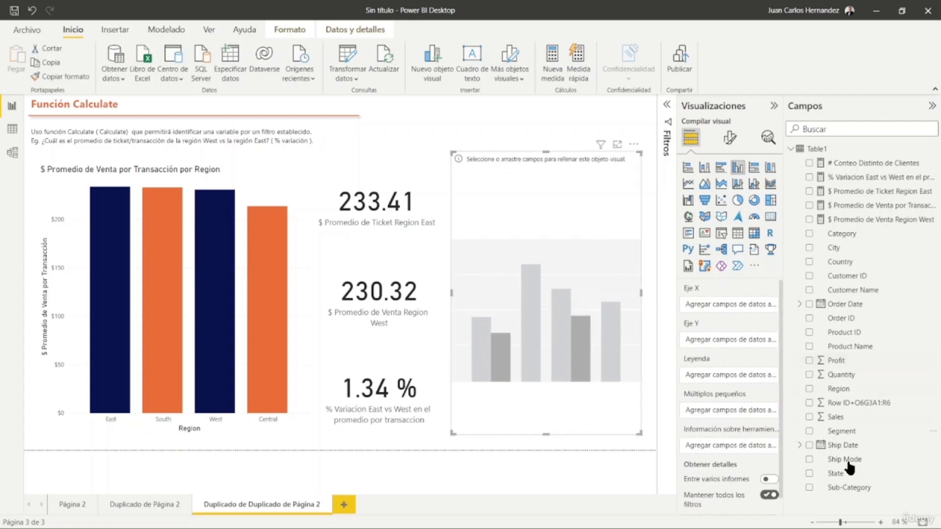
left_click_drag(843, 496, 728, 309)
left_click_drag(848, 178, 724, 346)
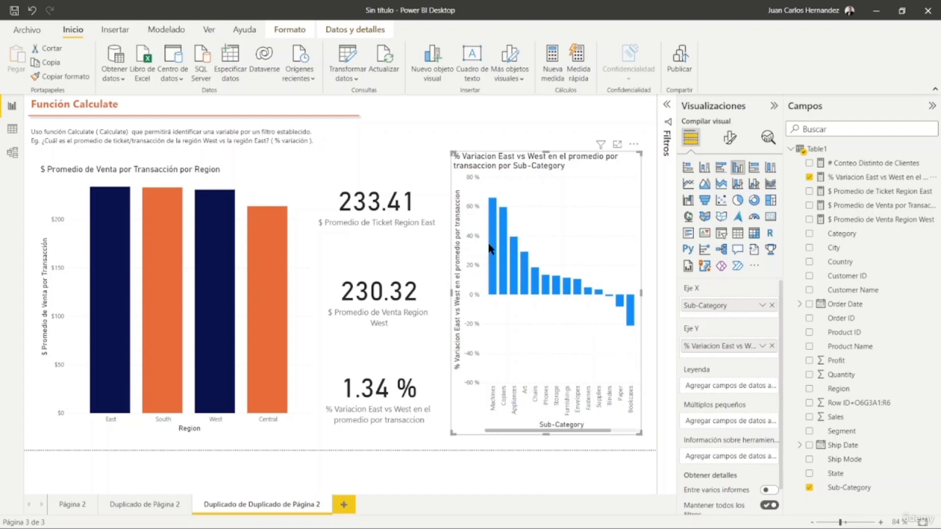
Cross-filter the page by the Machines bar and by the Tables bar of the Sub-Category chart to compare East and West average tickets
mouse_move(495, 252)
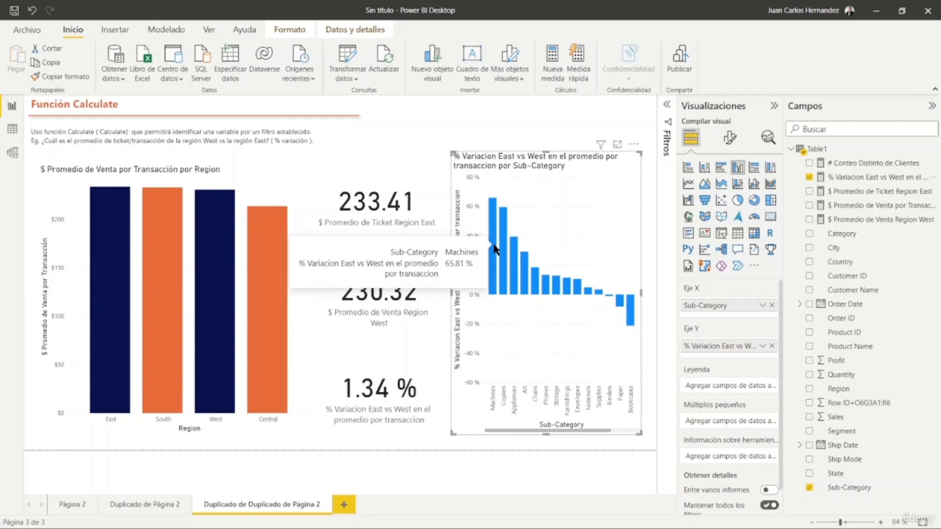
scroll(554, 263, "down", 3)
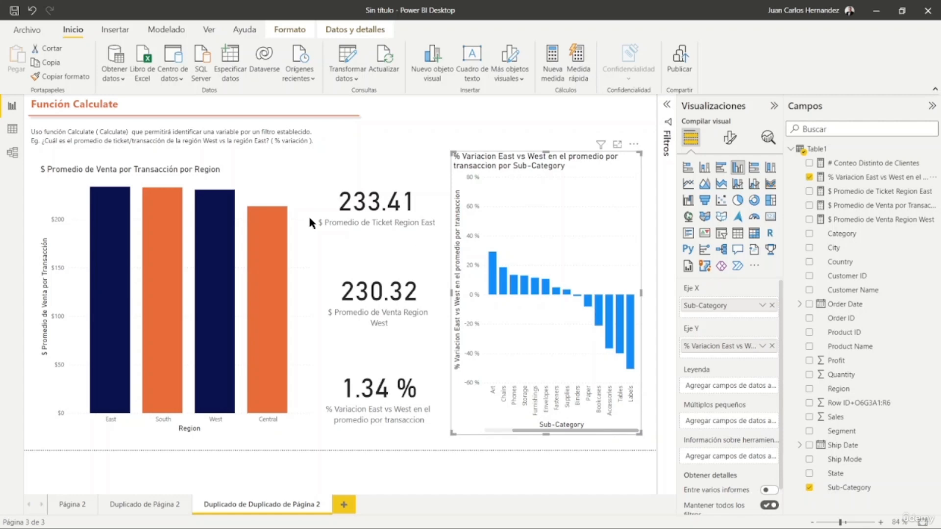
scroll(495, 215, "up", 3)
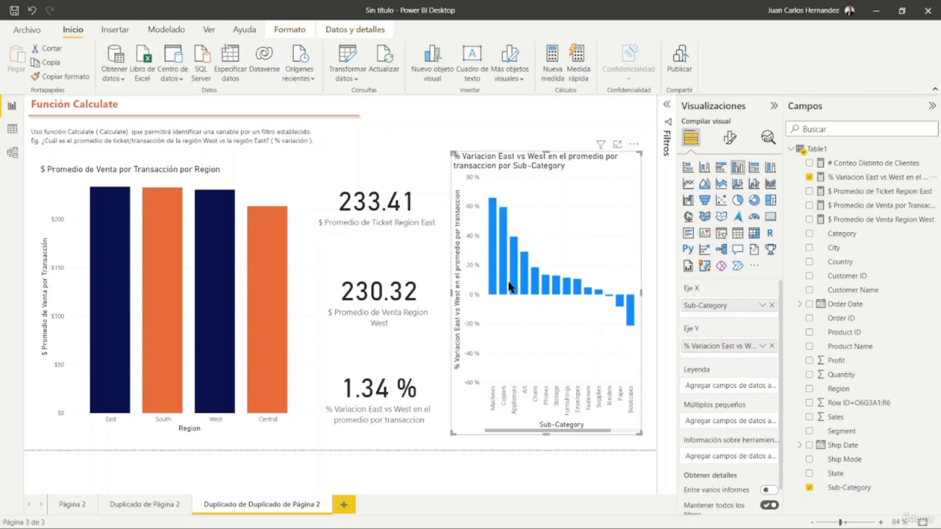
left_click(493, 215)
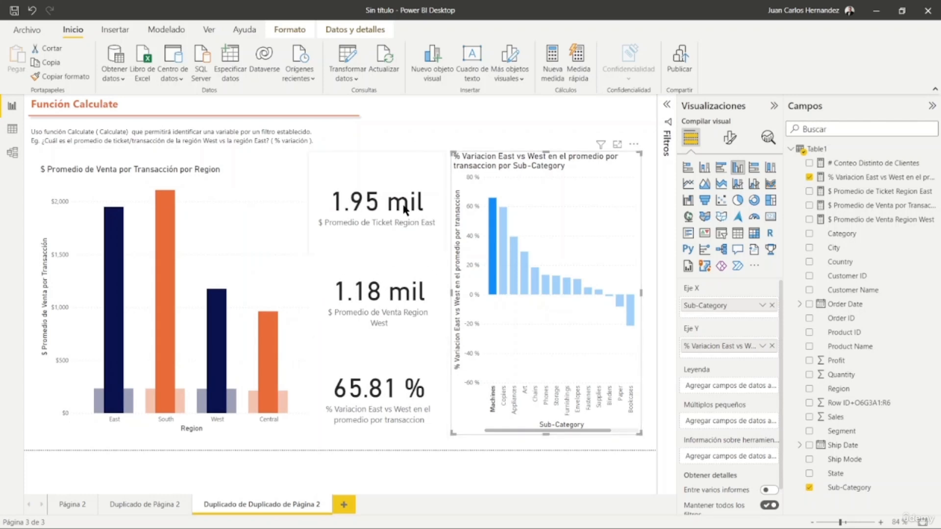
scroll(539, 285, "down", 3)
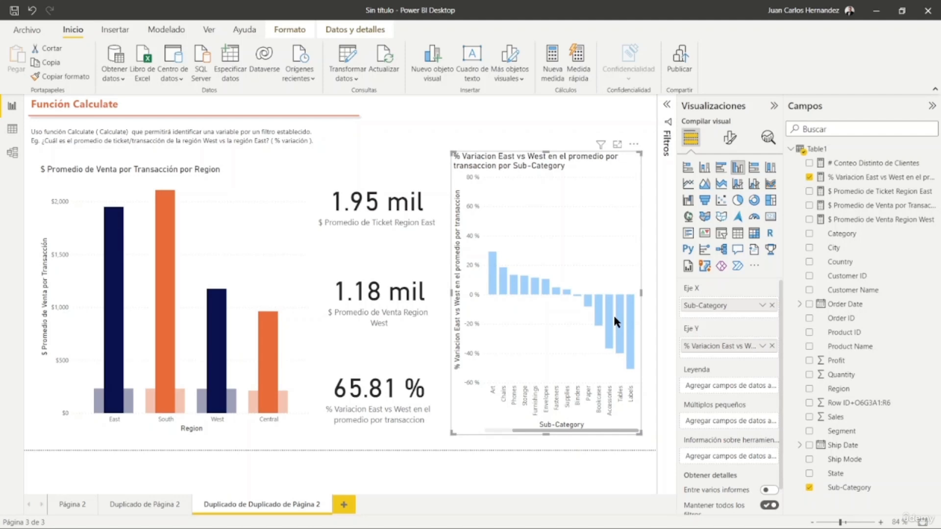
left_click(620, 318)
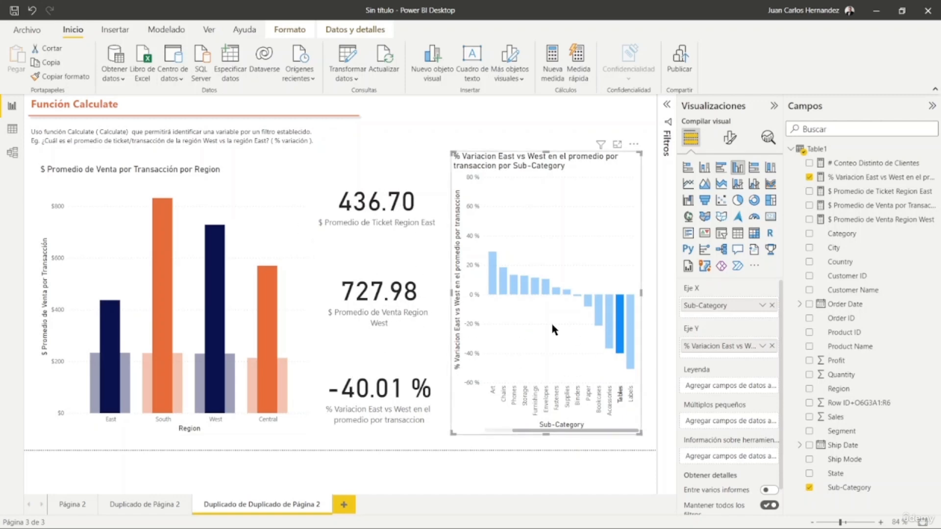
left_click(620, 316)
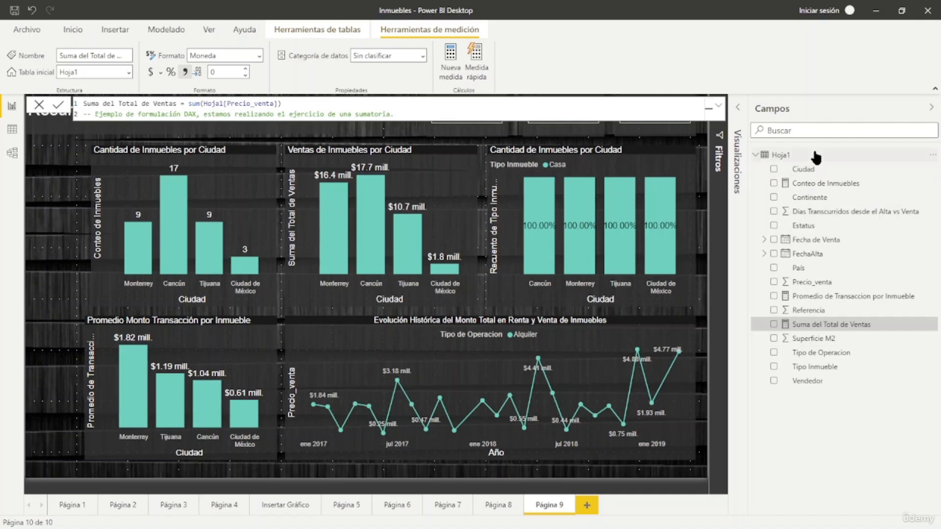
Review the Conteo de Inmuebles, Promedio de Transaccion por Inmueble and Suma del Total de Ventas measures stored in the Hoja1 table
left_click(820, 185)
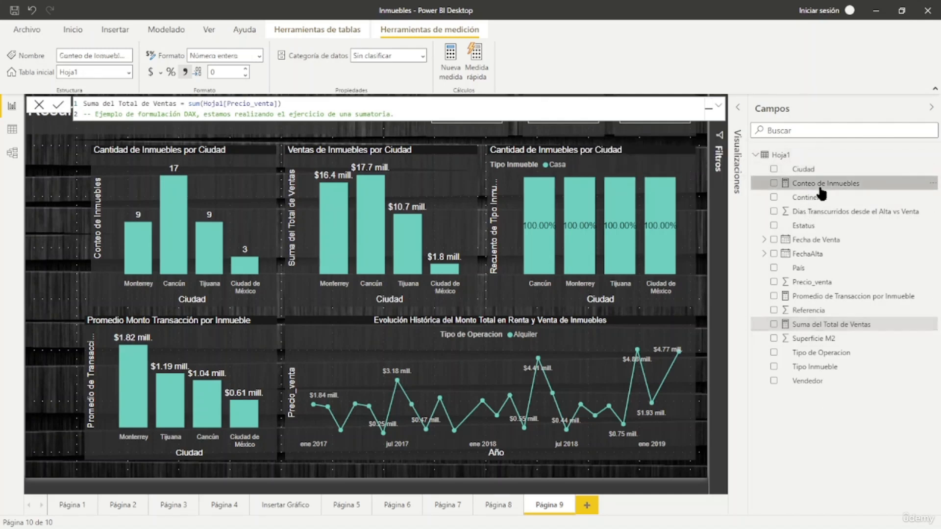
left_click(823, 297)
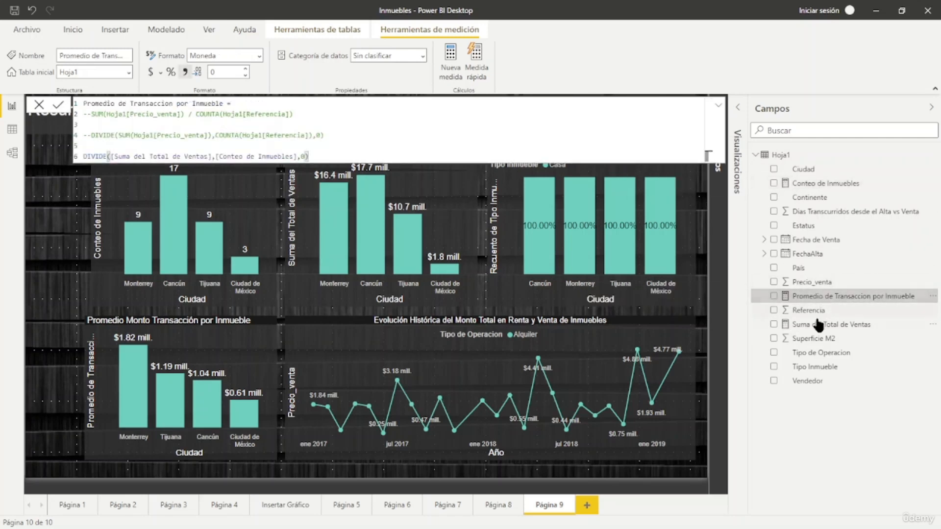
left_click(818, 326)
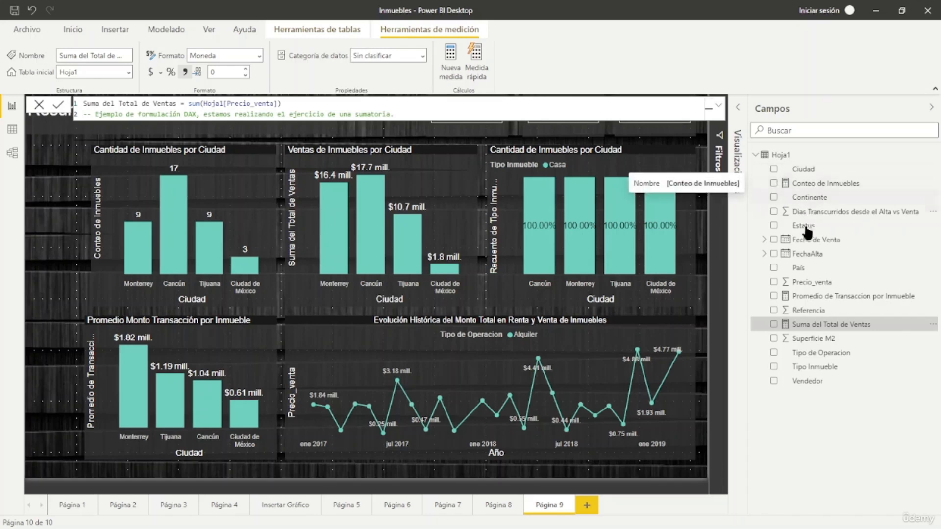
left_click(756, 155)
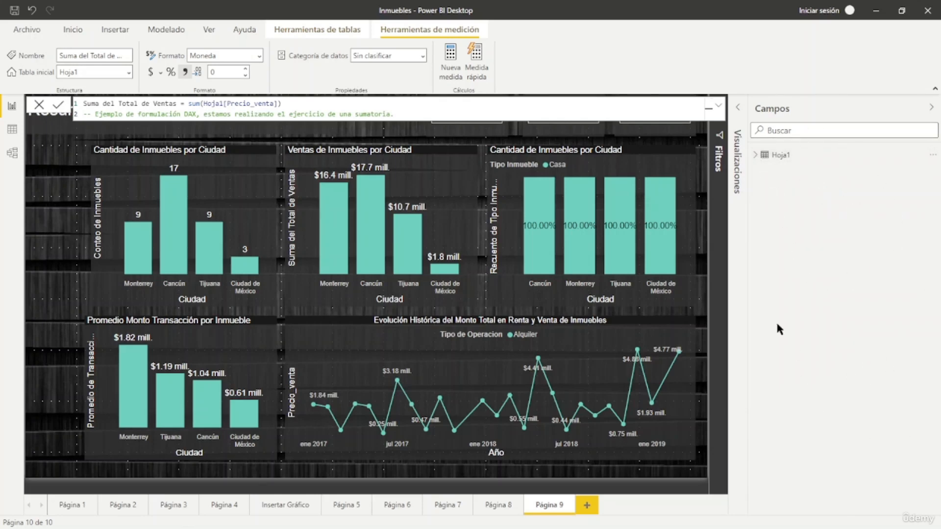
left_click(756, 156)
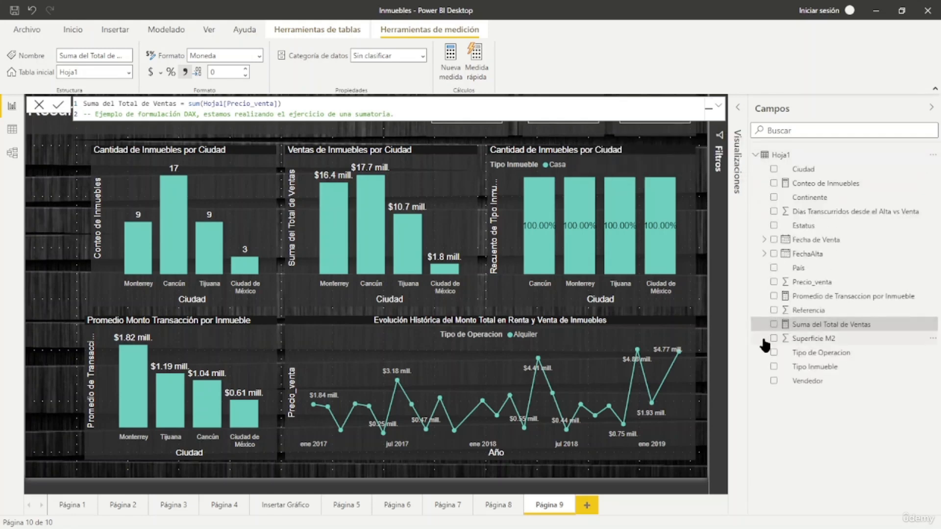
left_click(932, 156)
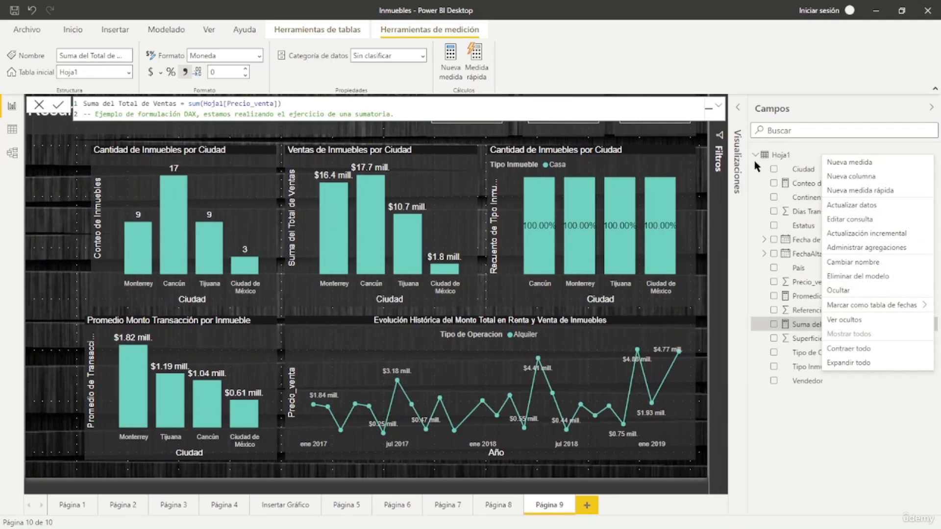
left_click(799, 396)
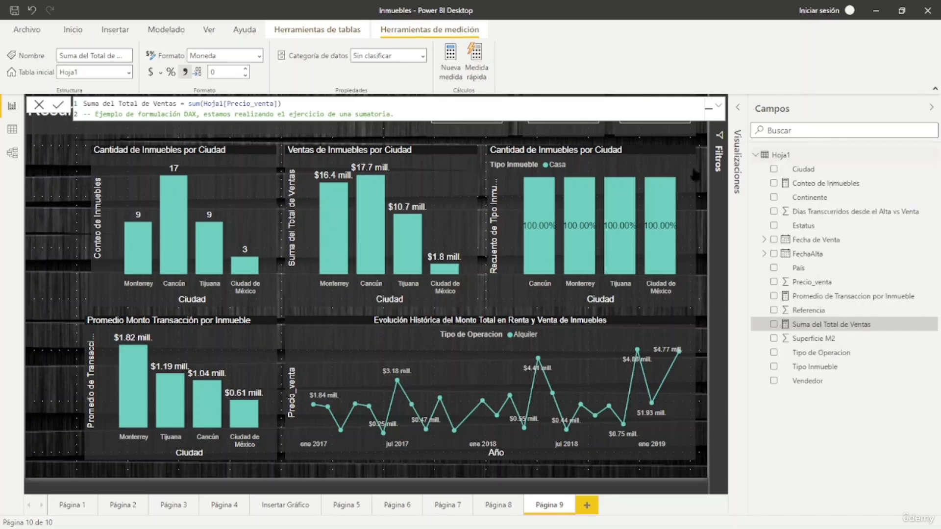
Create an empty table named Funciones DAX and load it into the model
left_click(74, 30)
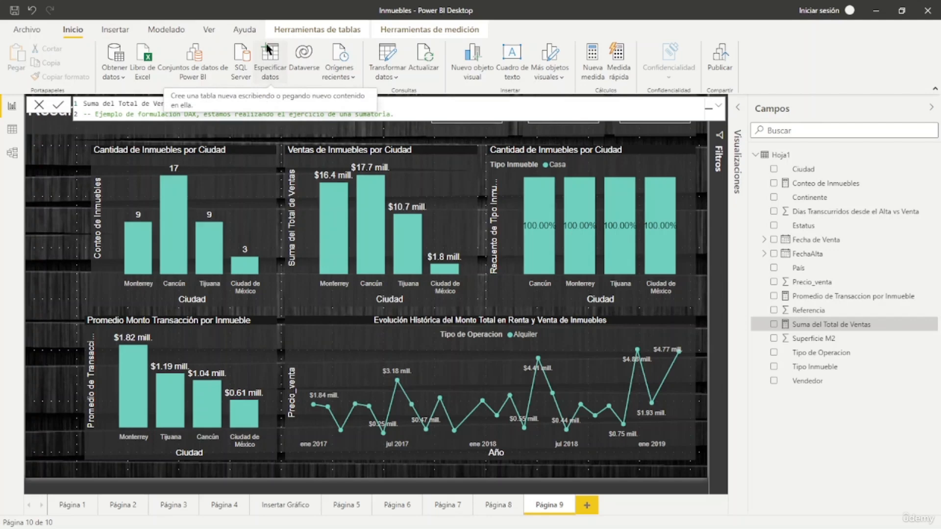
left_click(269, 60)
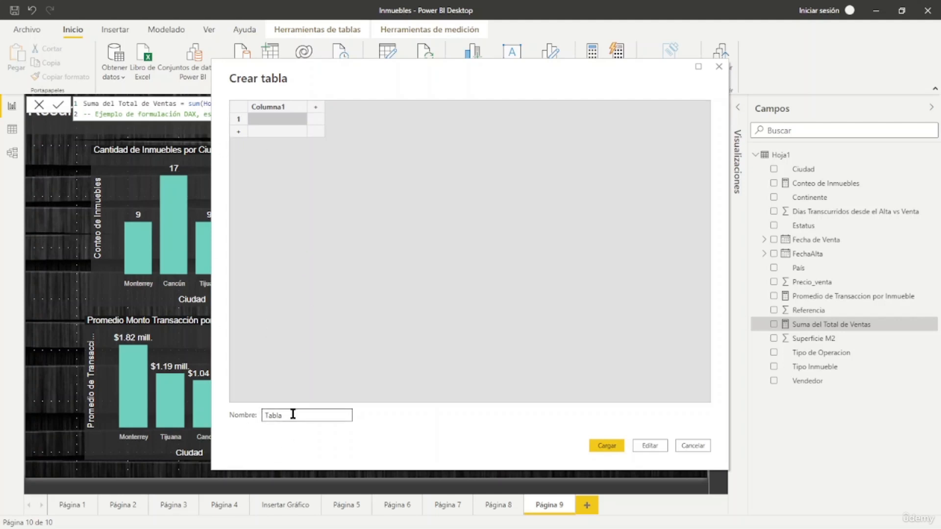
left_click_drag(292, 414, 259, 413)
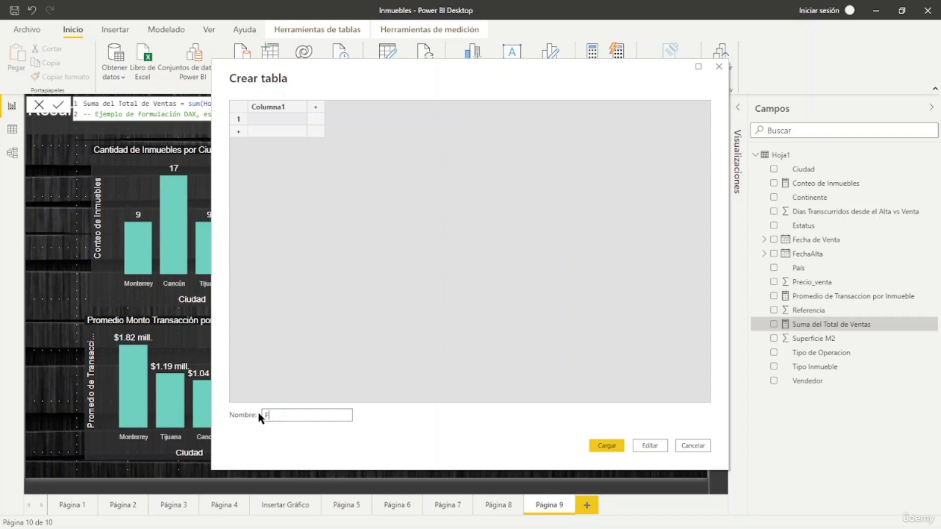
type("Funciones DAX")
left_click(607, 446)
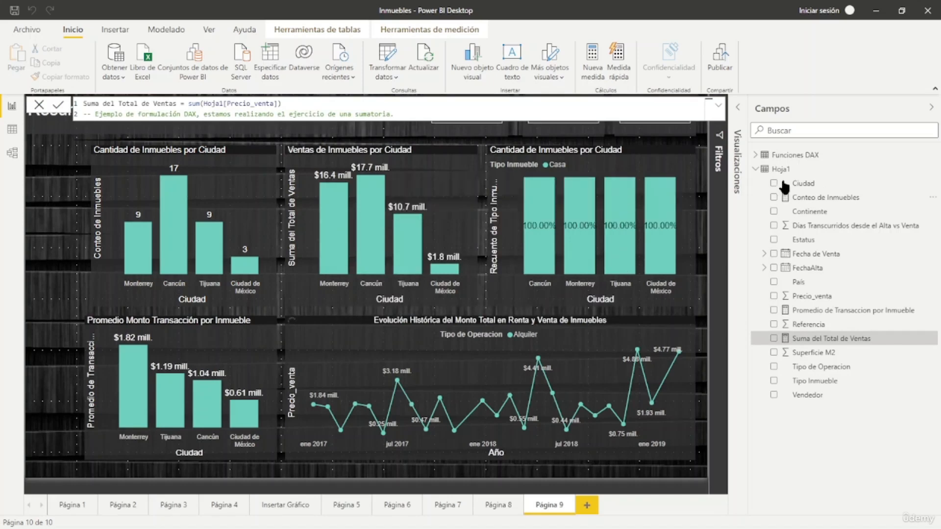
Set the home table of the Conteo de Inmuebles measure to Funciones DAX
left_click(755, 156)
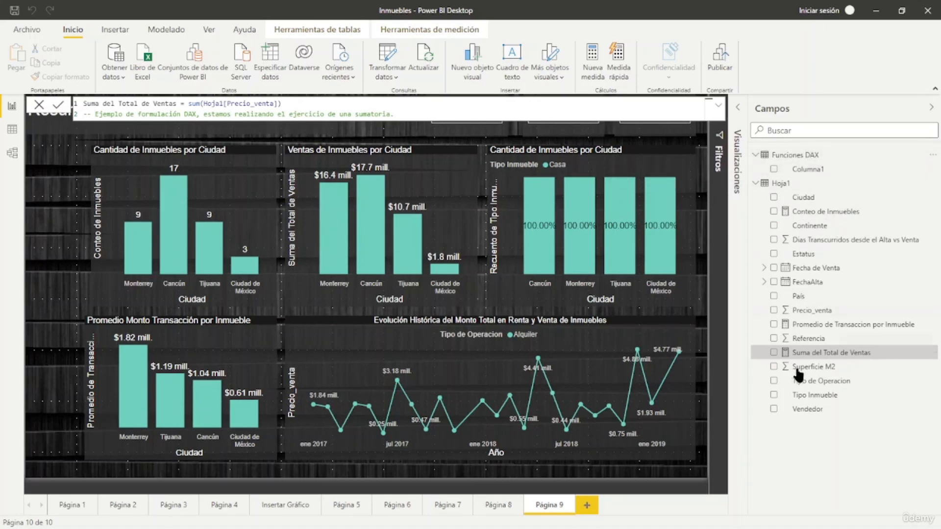
left_click(825, 213)
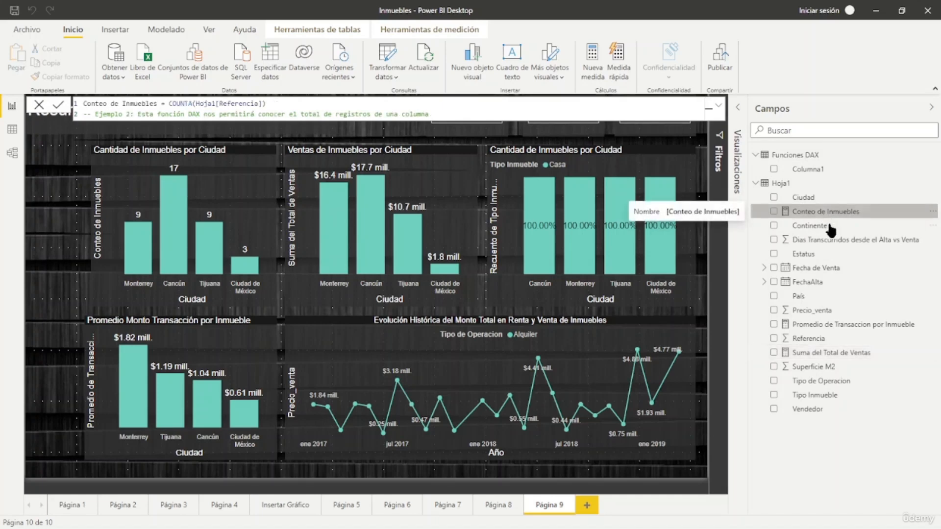
left_click(450, 30)
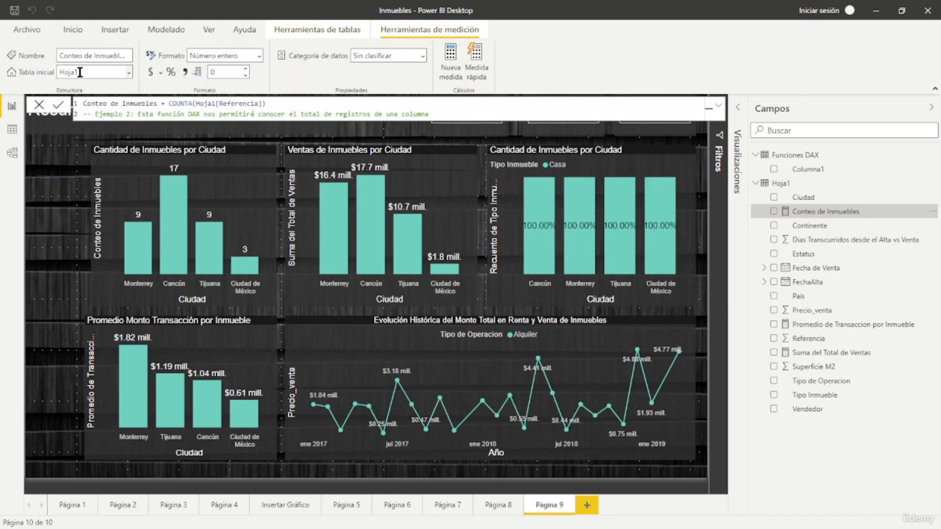
left_click(130, 73)
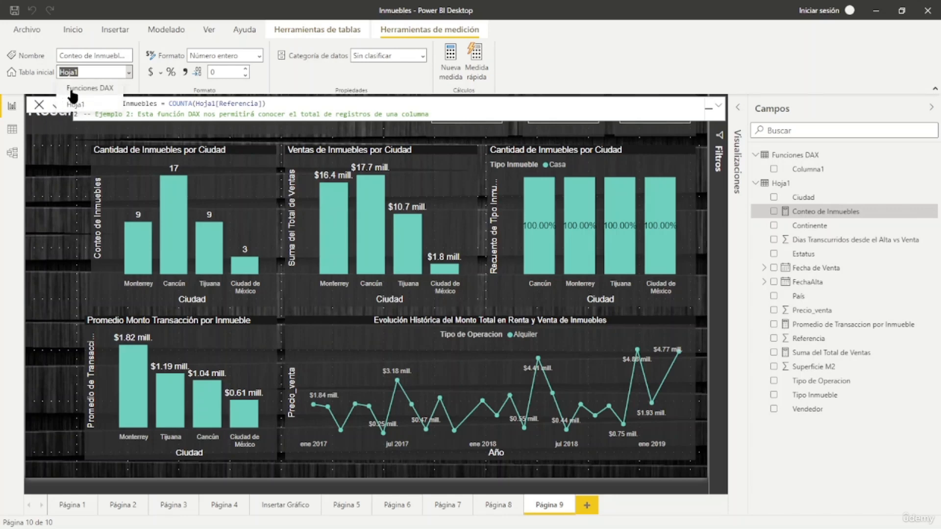
left_click(93, 88)
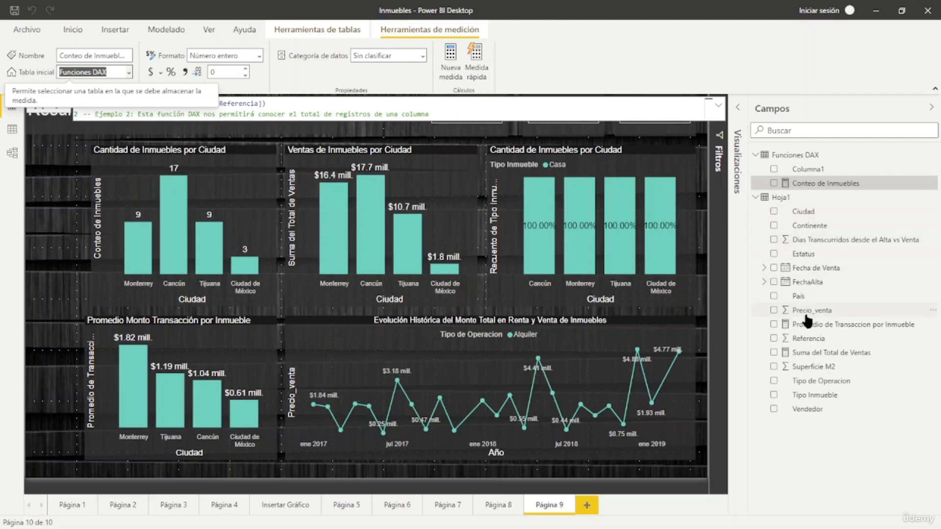
Set Funciones DAX as the home table of the Promedio de Transaccion por Inmueble and Suma del Total de Ventas measures
left_click(811, 325)
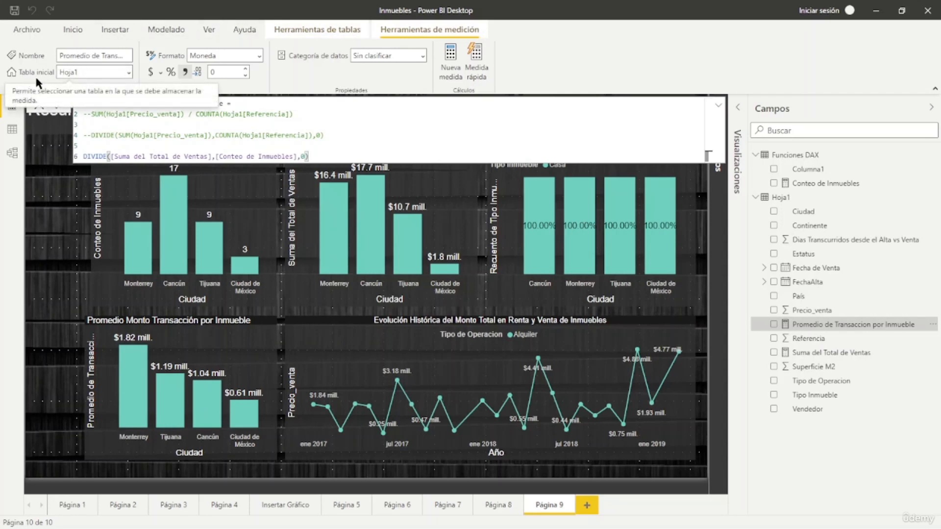
left_click(130, 73)
left_click(110, 91)
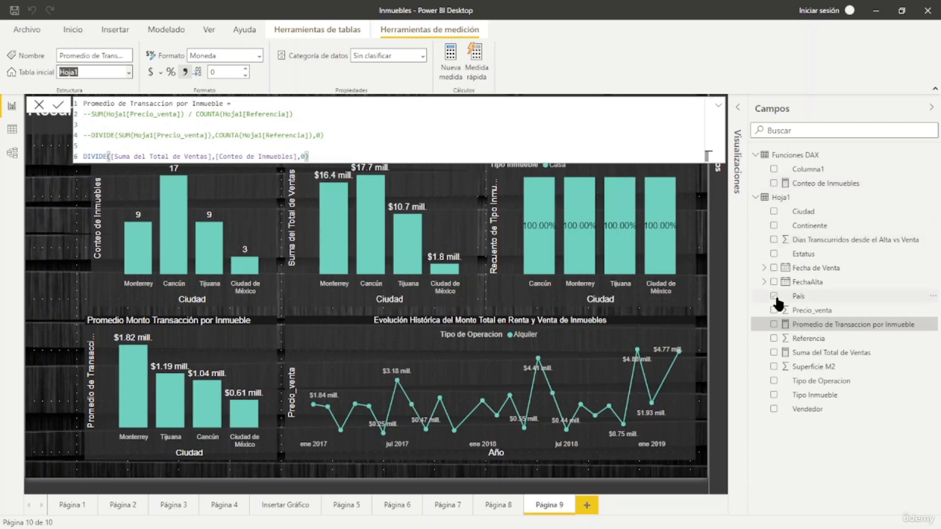
left_click(810, 352)
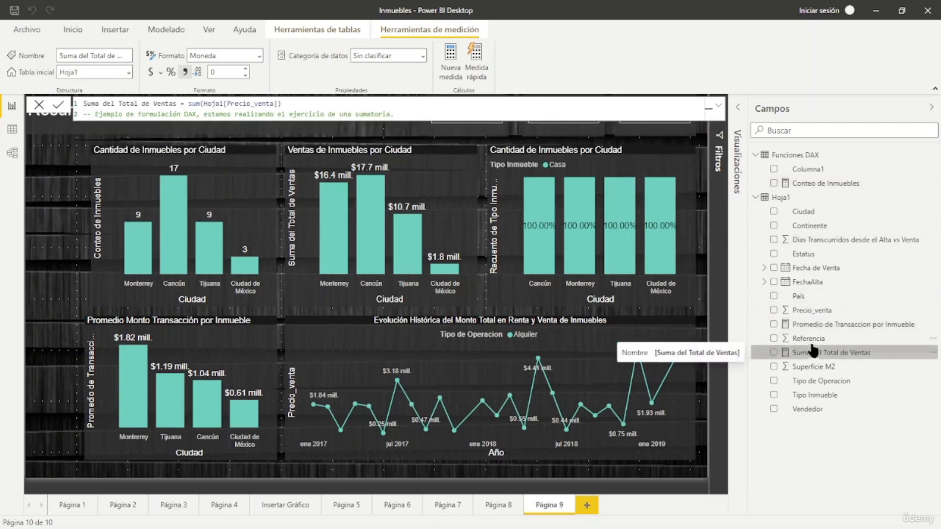
left_click(128, 74)
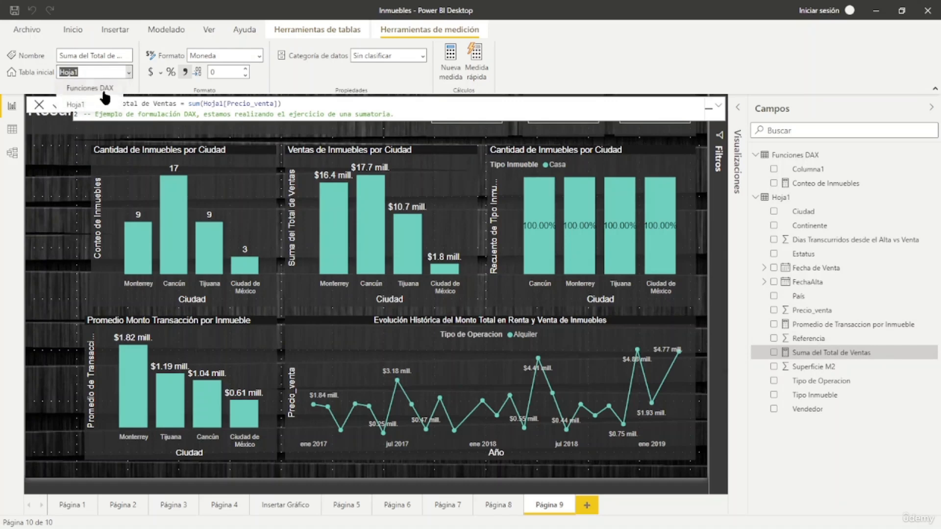
left_click(89, 104)
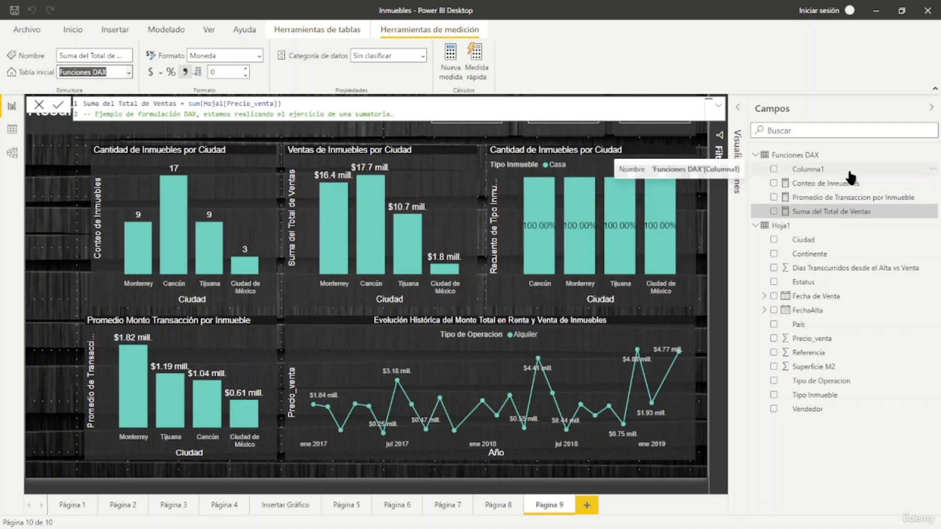
Delete the empty Columna1 column of the Funciones DAX table from the model
left_click(933, 172)
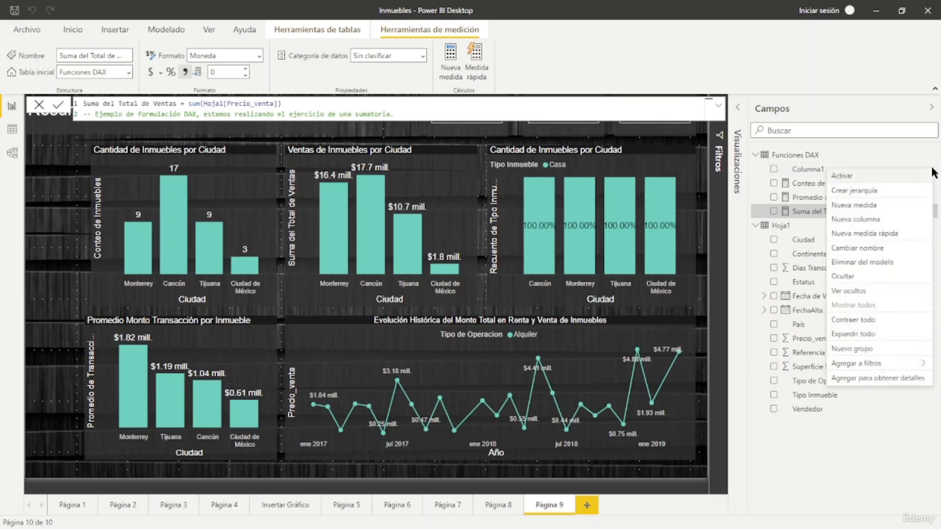
left_click(883, 263)
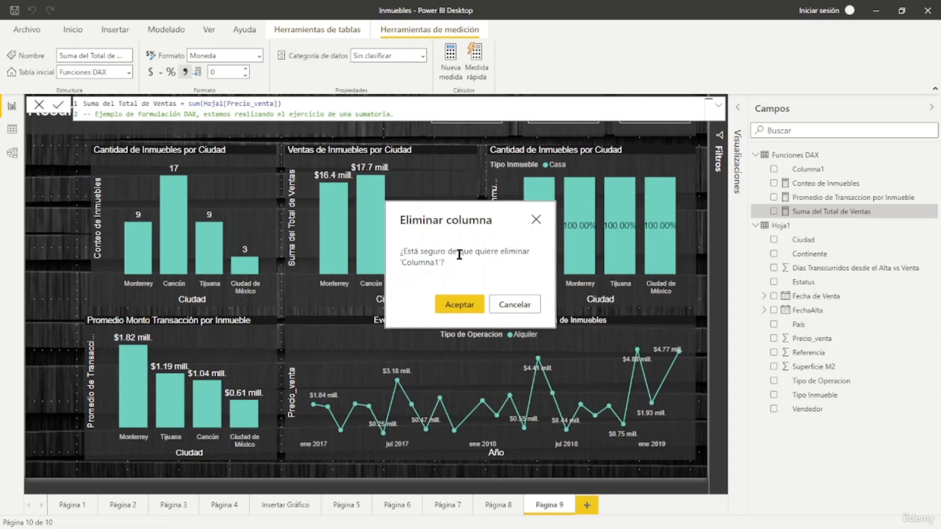
left_click(448, 305)
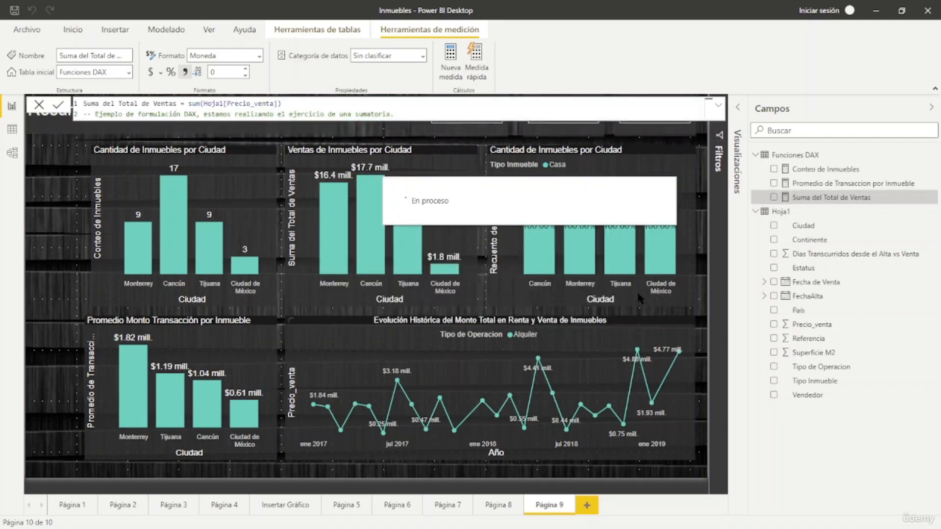
Examine how fields and measures are divided between the Hoja1 and Funciones DAX tables
left_click(756, 213)
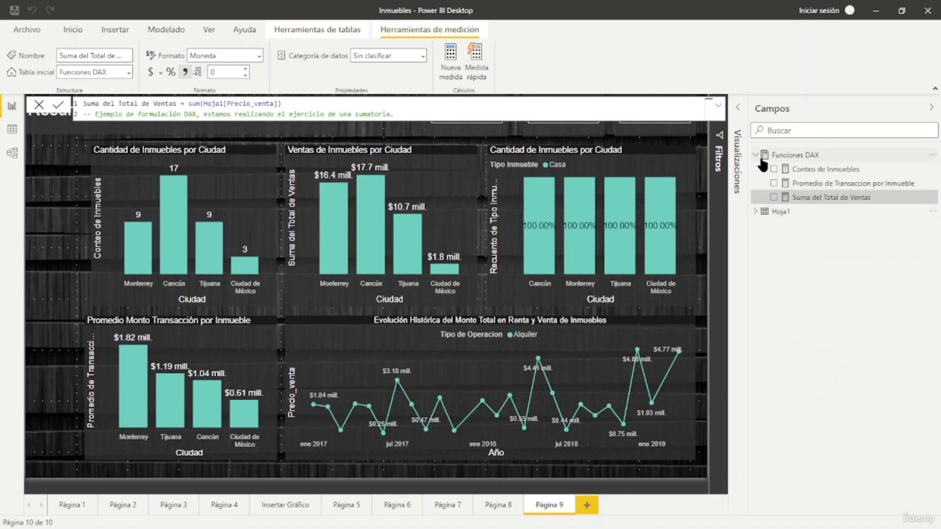
left_click(756, 212)
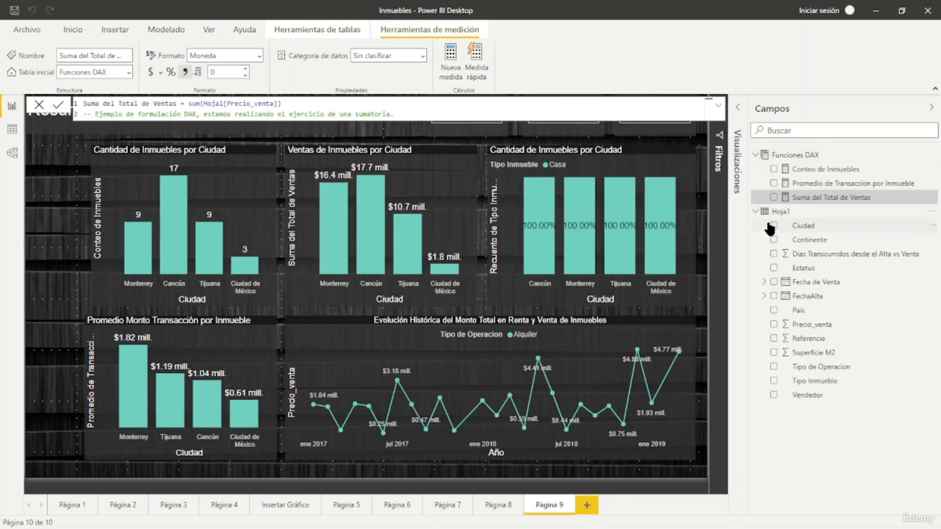
mouse_move(764, 221)
left_click(754, 156)
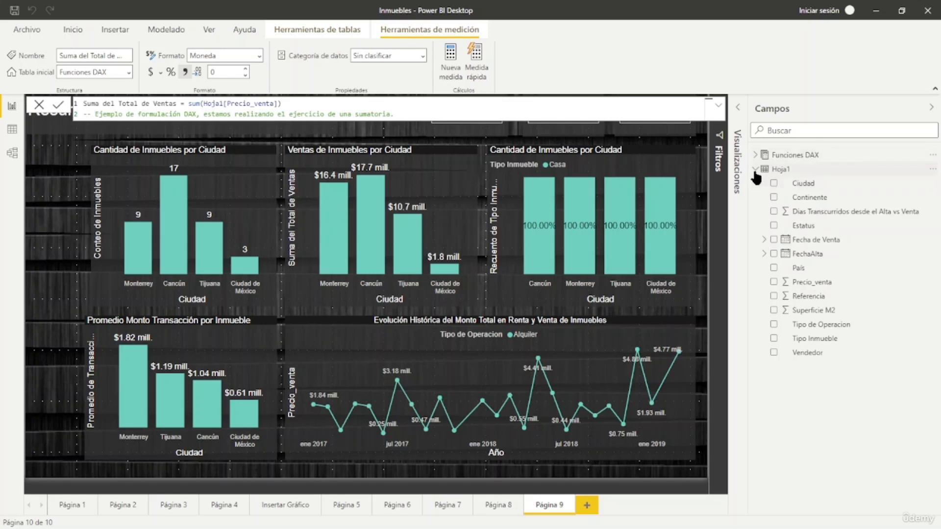
left_click(755, 169)
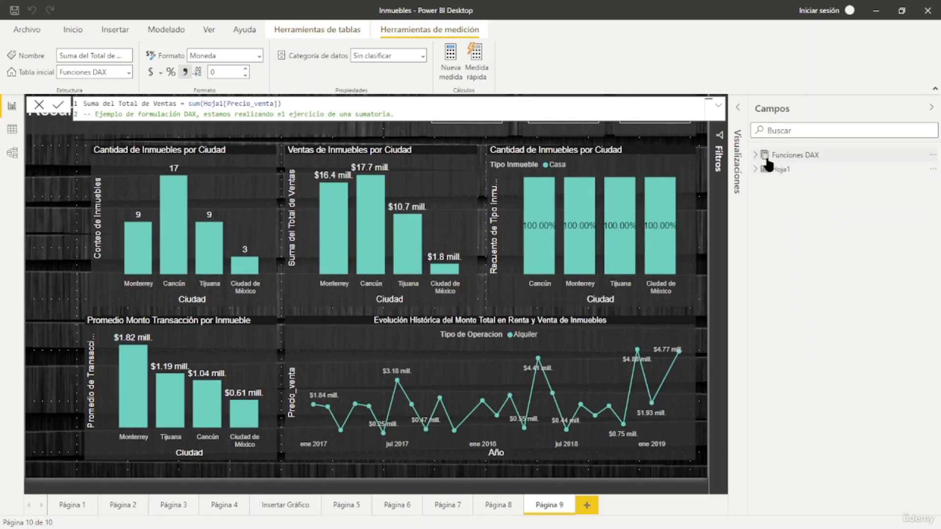
left_click(754, 170)
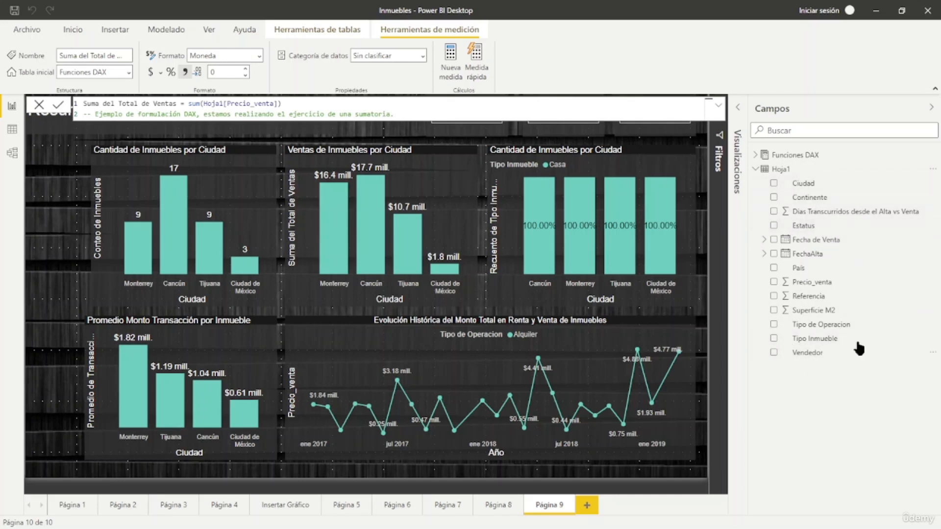
left_click(754, 170)
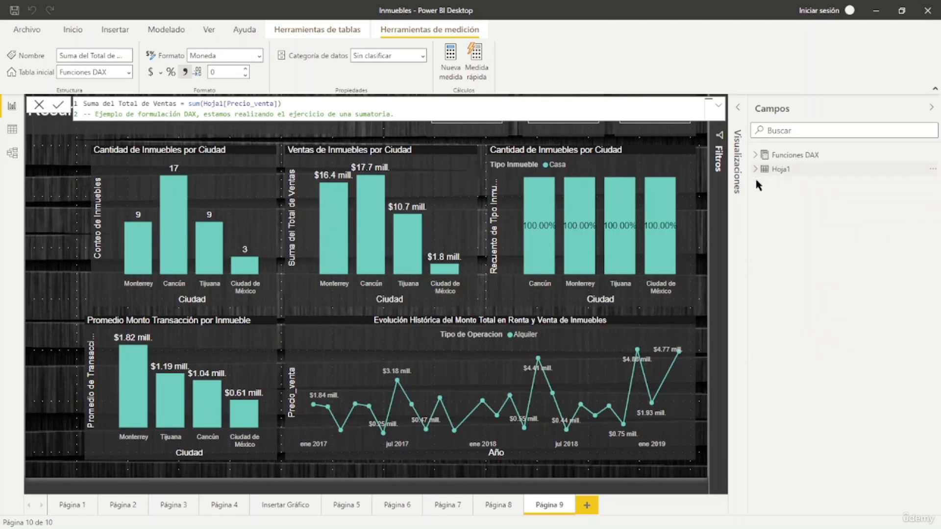
Check the formulas of the three measures in the Funciones DAX table and hide the field list
left_click(755, 155)
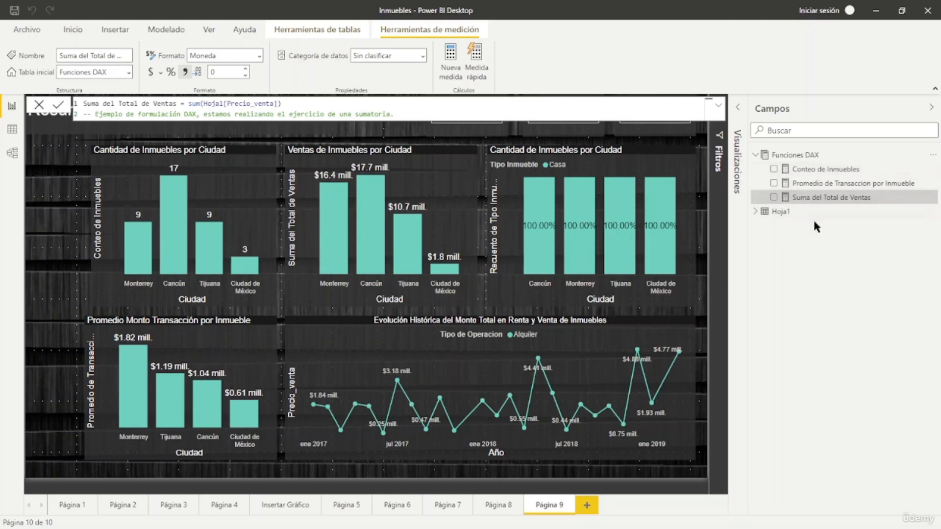
left_click(843, 169)
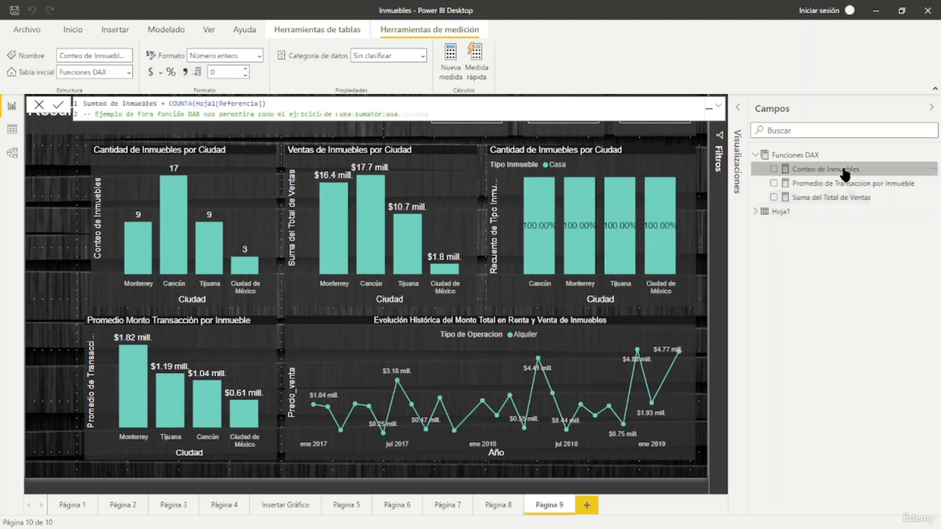
left_click(823, 184)
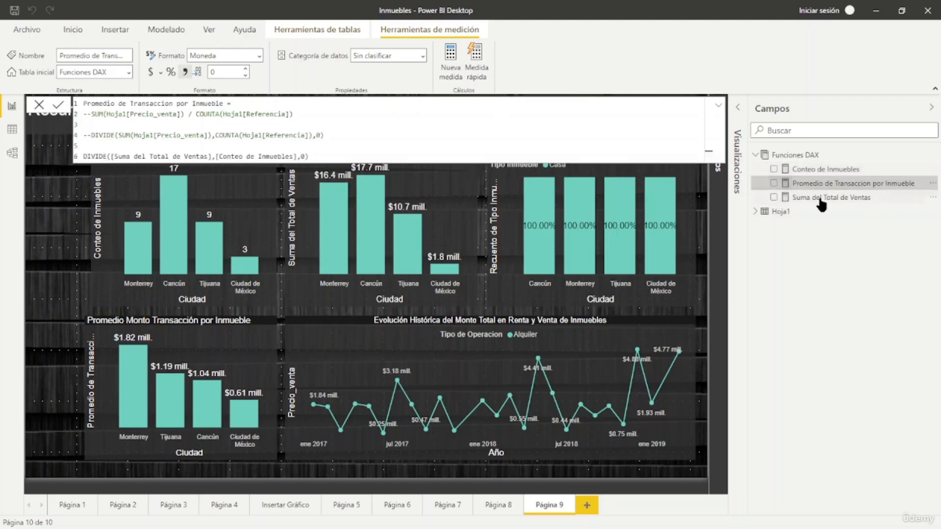
left_click(828, 198)
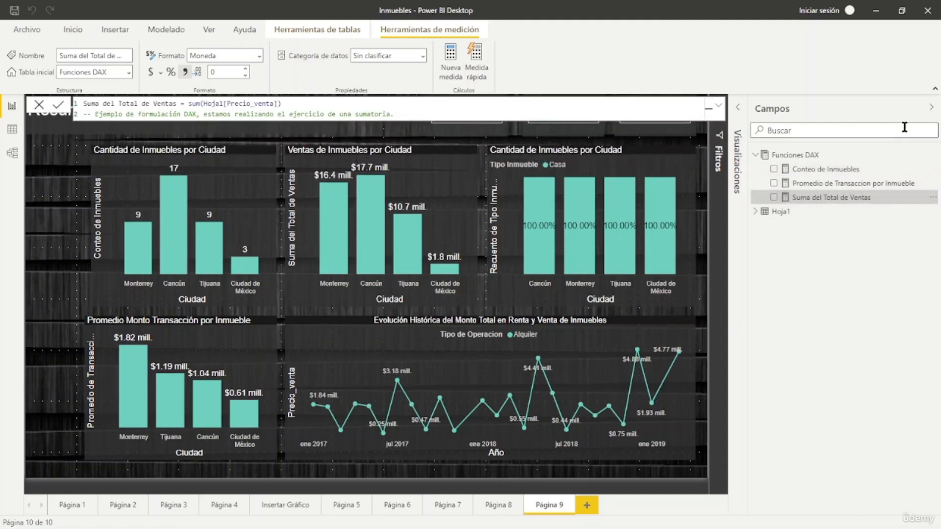
left_click(931, 108)
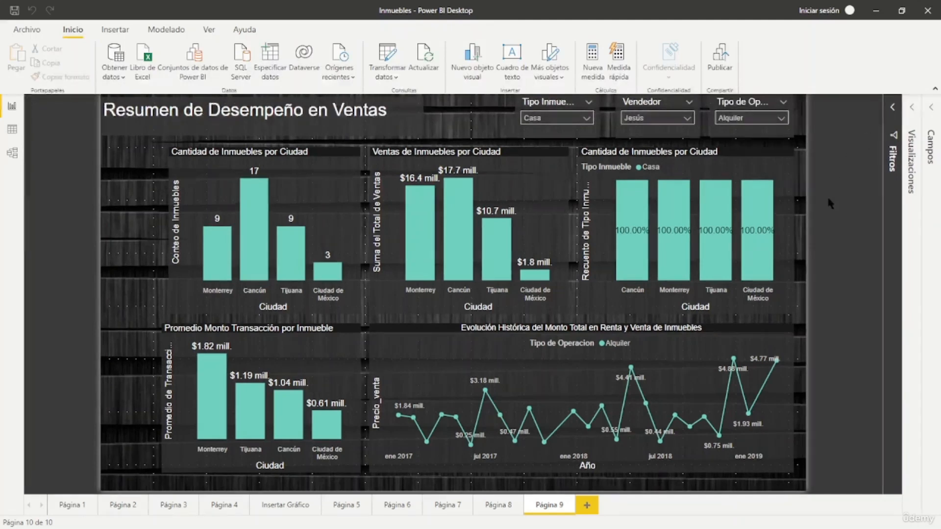